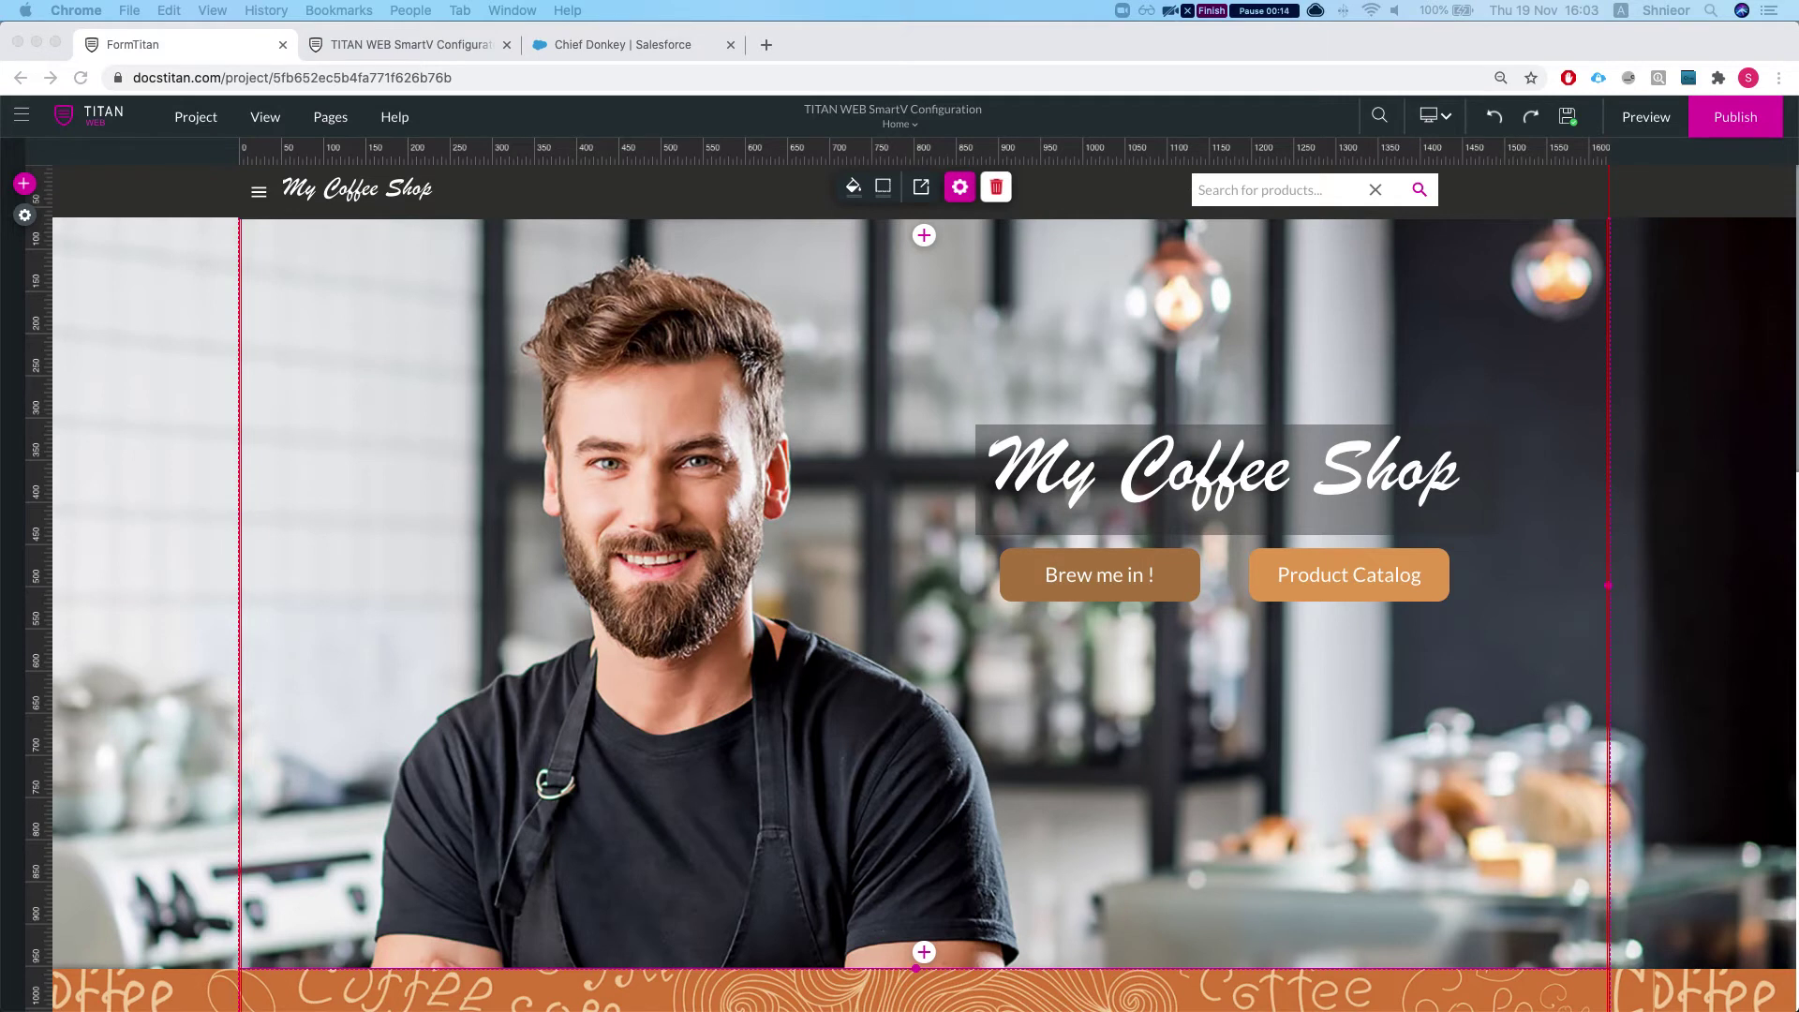
- Review the Coffee Shop home page and its page list in the editor, then view the live published site
{"action": "scroll", "coordinate": [853, 516], "scroll_direction": "down", "scroll_amount": 6}
{"action": "scroll", "coordinate": [792, 529], "scroll_direction": "down", "scroll_amount": 5}
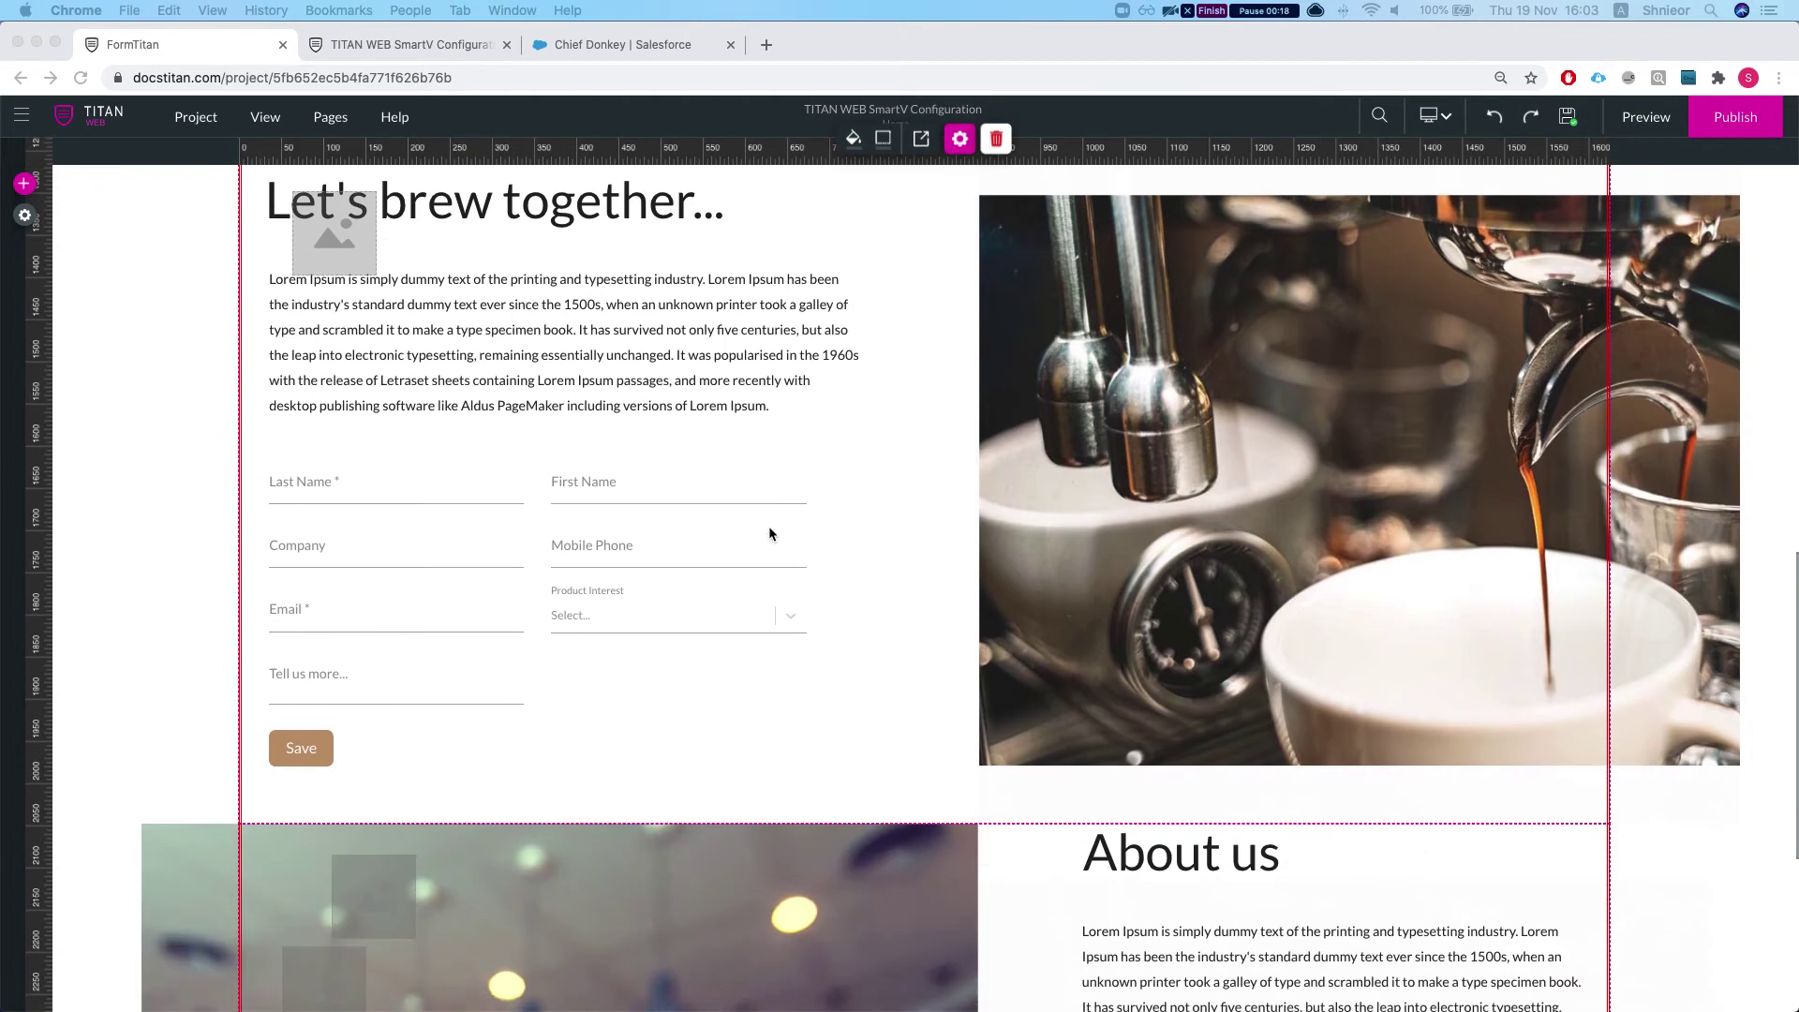
{"action": "scroll", "coordinate": [769, 532], "scroll_direction": "down", "scroll_amount": 1}
{"action": "scroll", "coordinate": [768, 533], "scroll_direction": "up", "scroll_amount": 2}
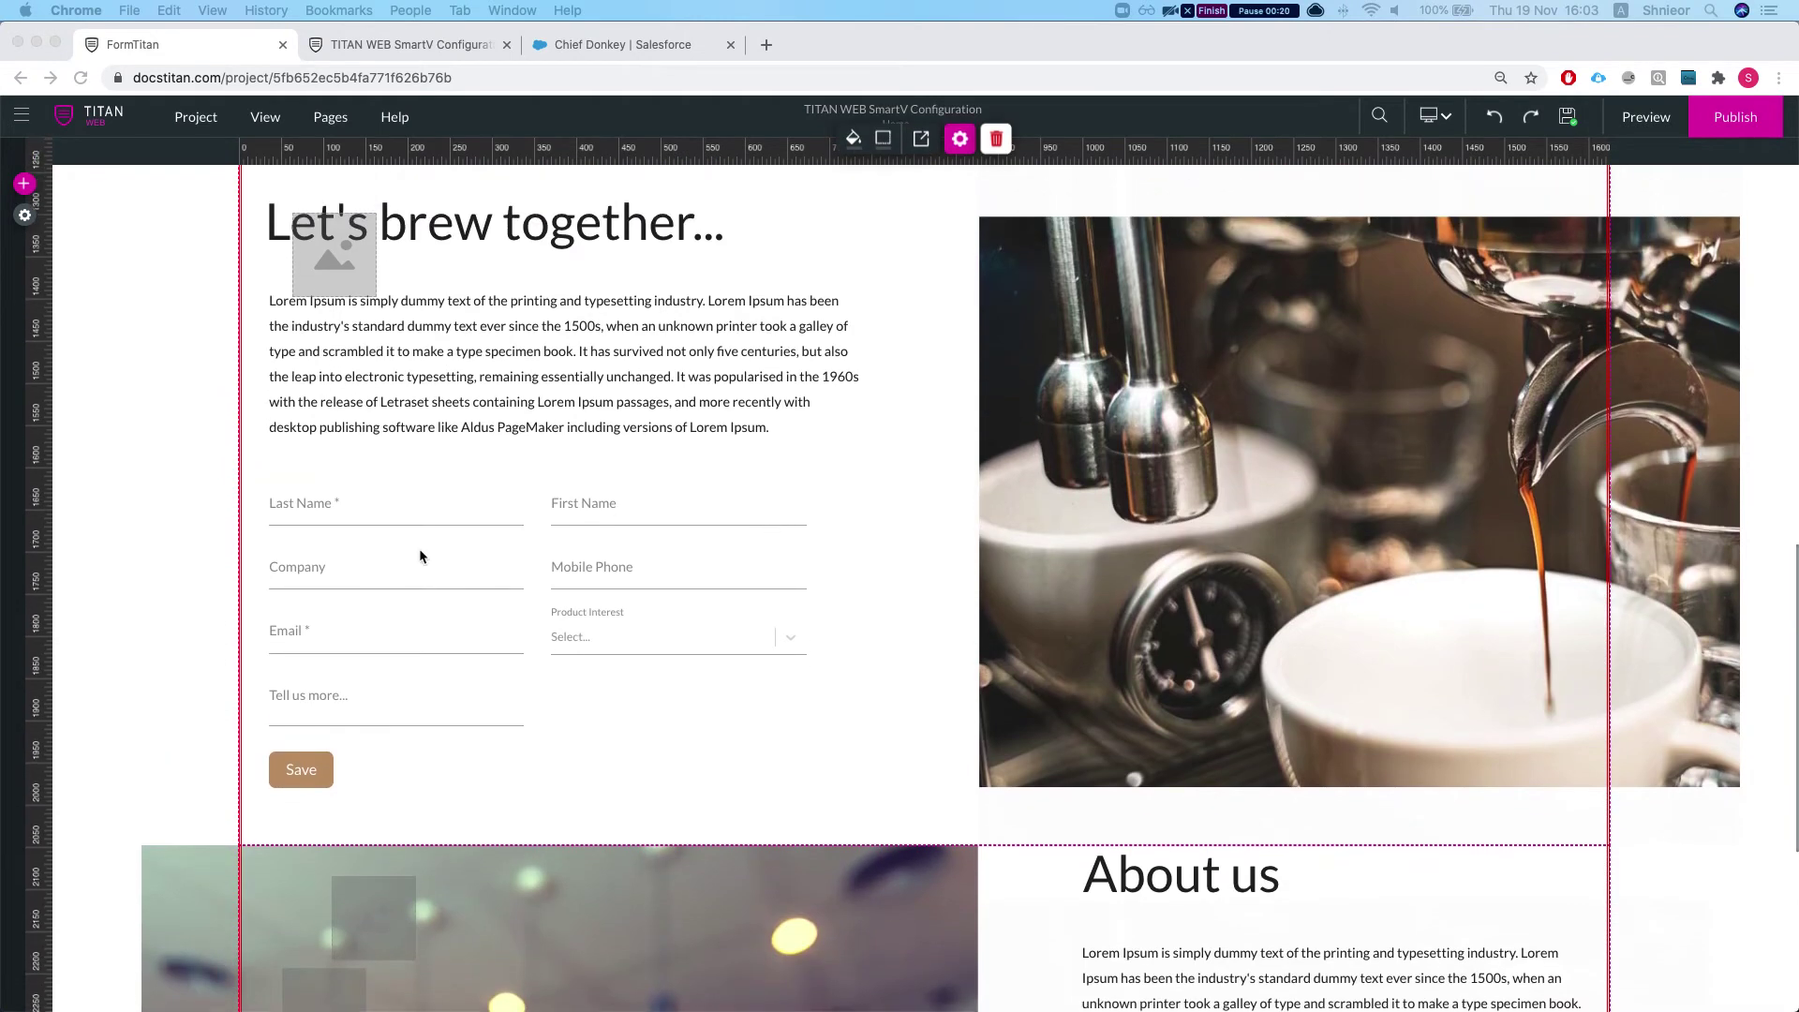
{"action": "scroll", "coordinate": [450, 564], "scroll_direction": "down", "scroll_amount": 2}
{"action": "scroll", "coordinate": [450, 564], "scroll_direction": "up", "scroll_amount": 3}
{"action": "scroll", "coordinate": [449, 564], "scroll_direction": "up", "scroll_amount": 15}
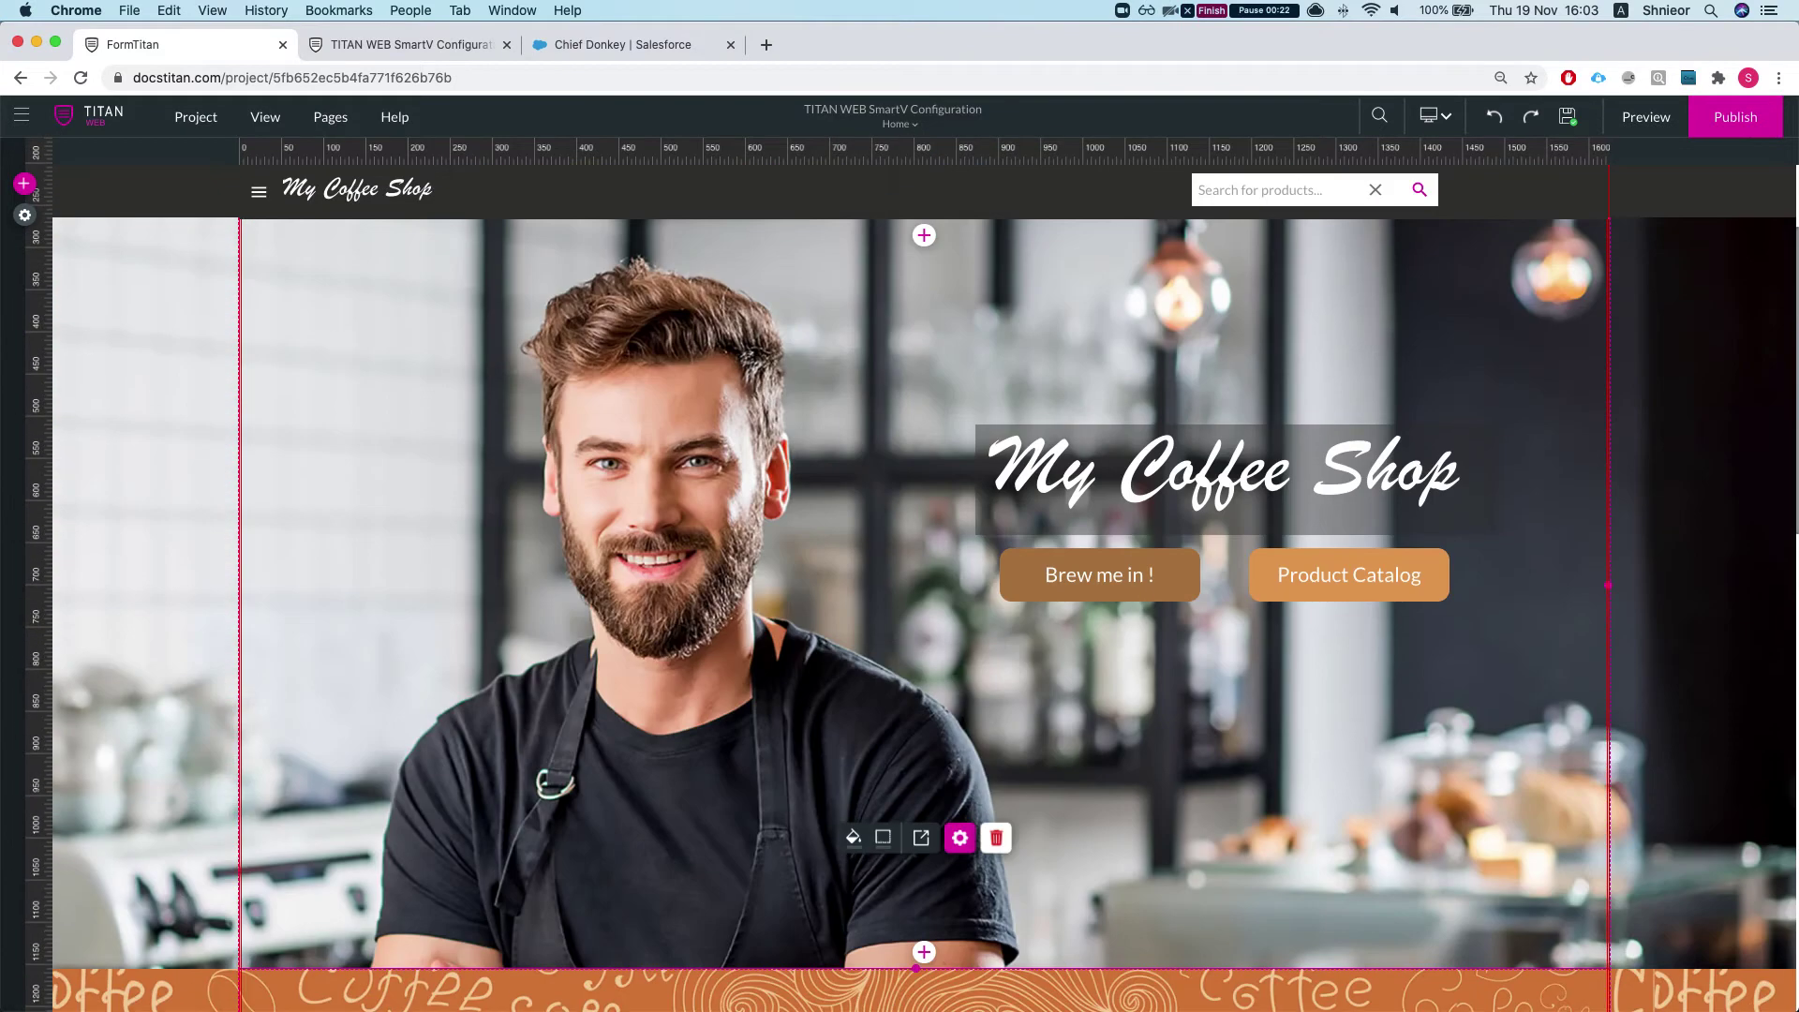
{"action": "left_click", "coordinate": [331, 120]}
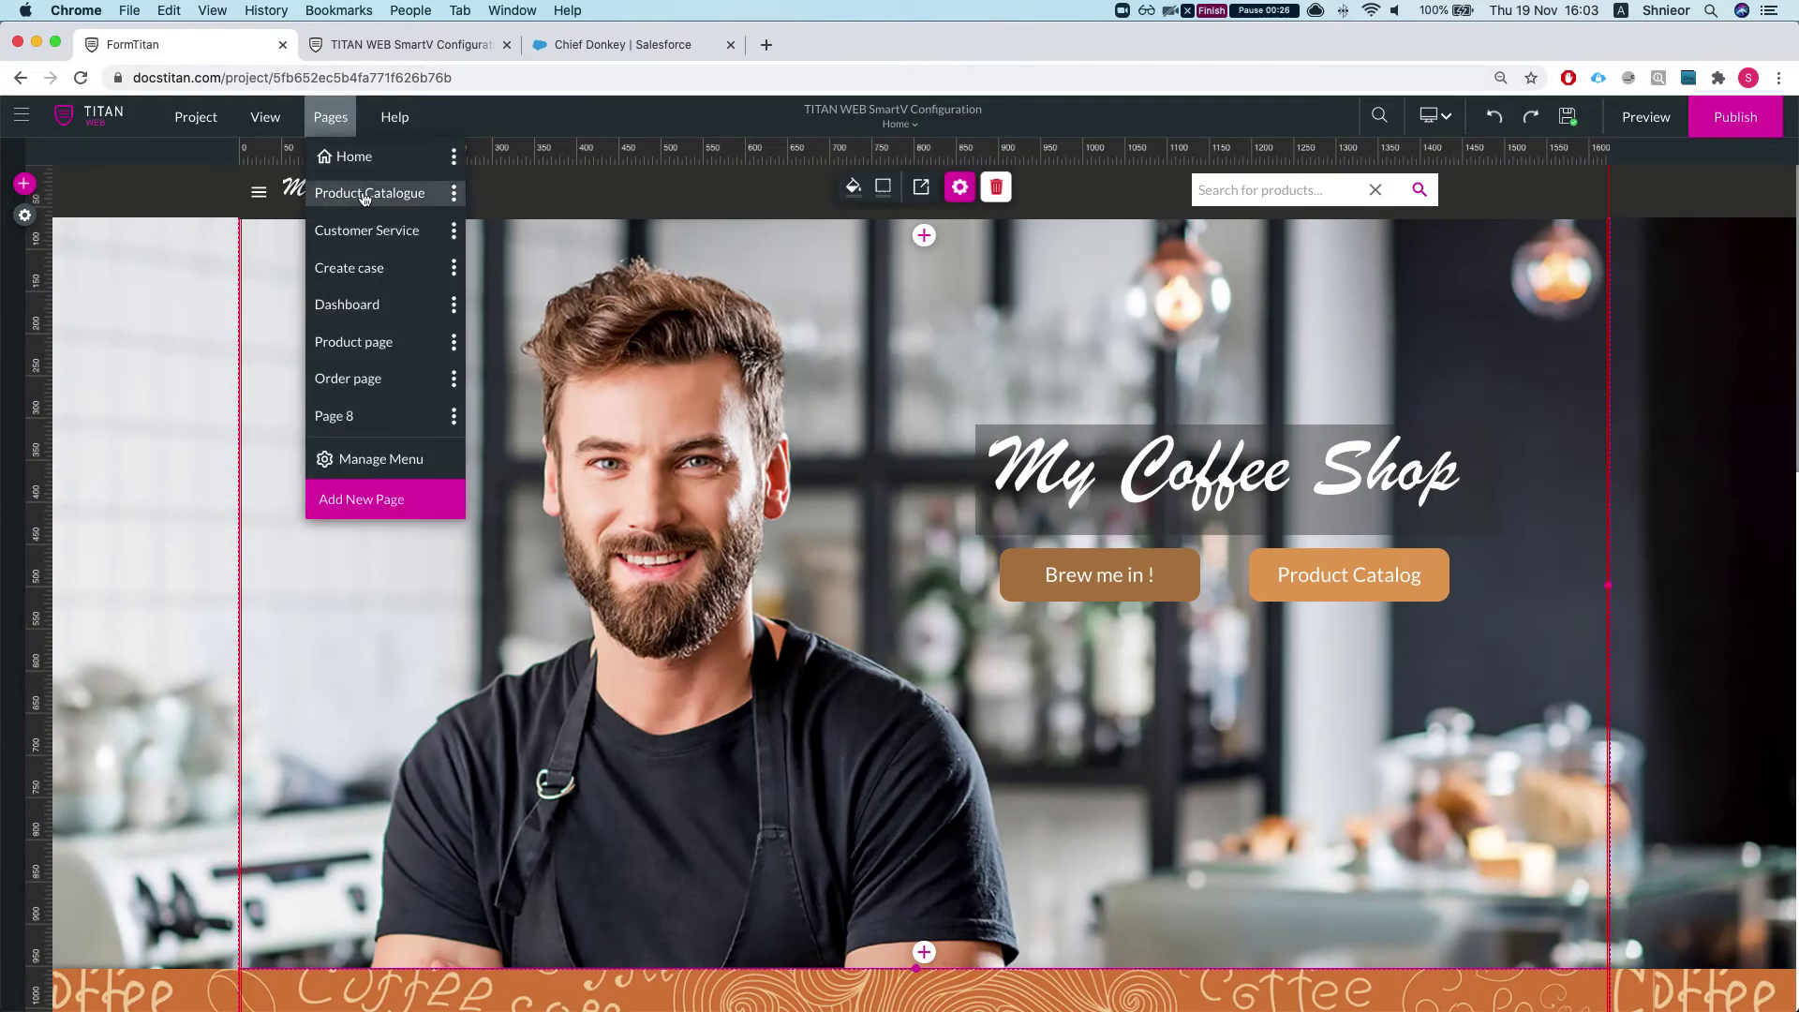
{"action": "left_click", "coordinate": [447, 52]}
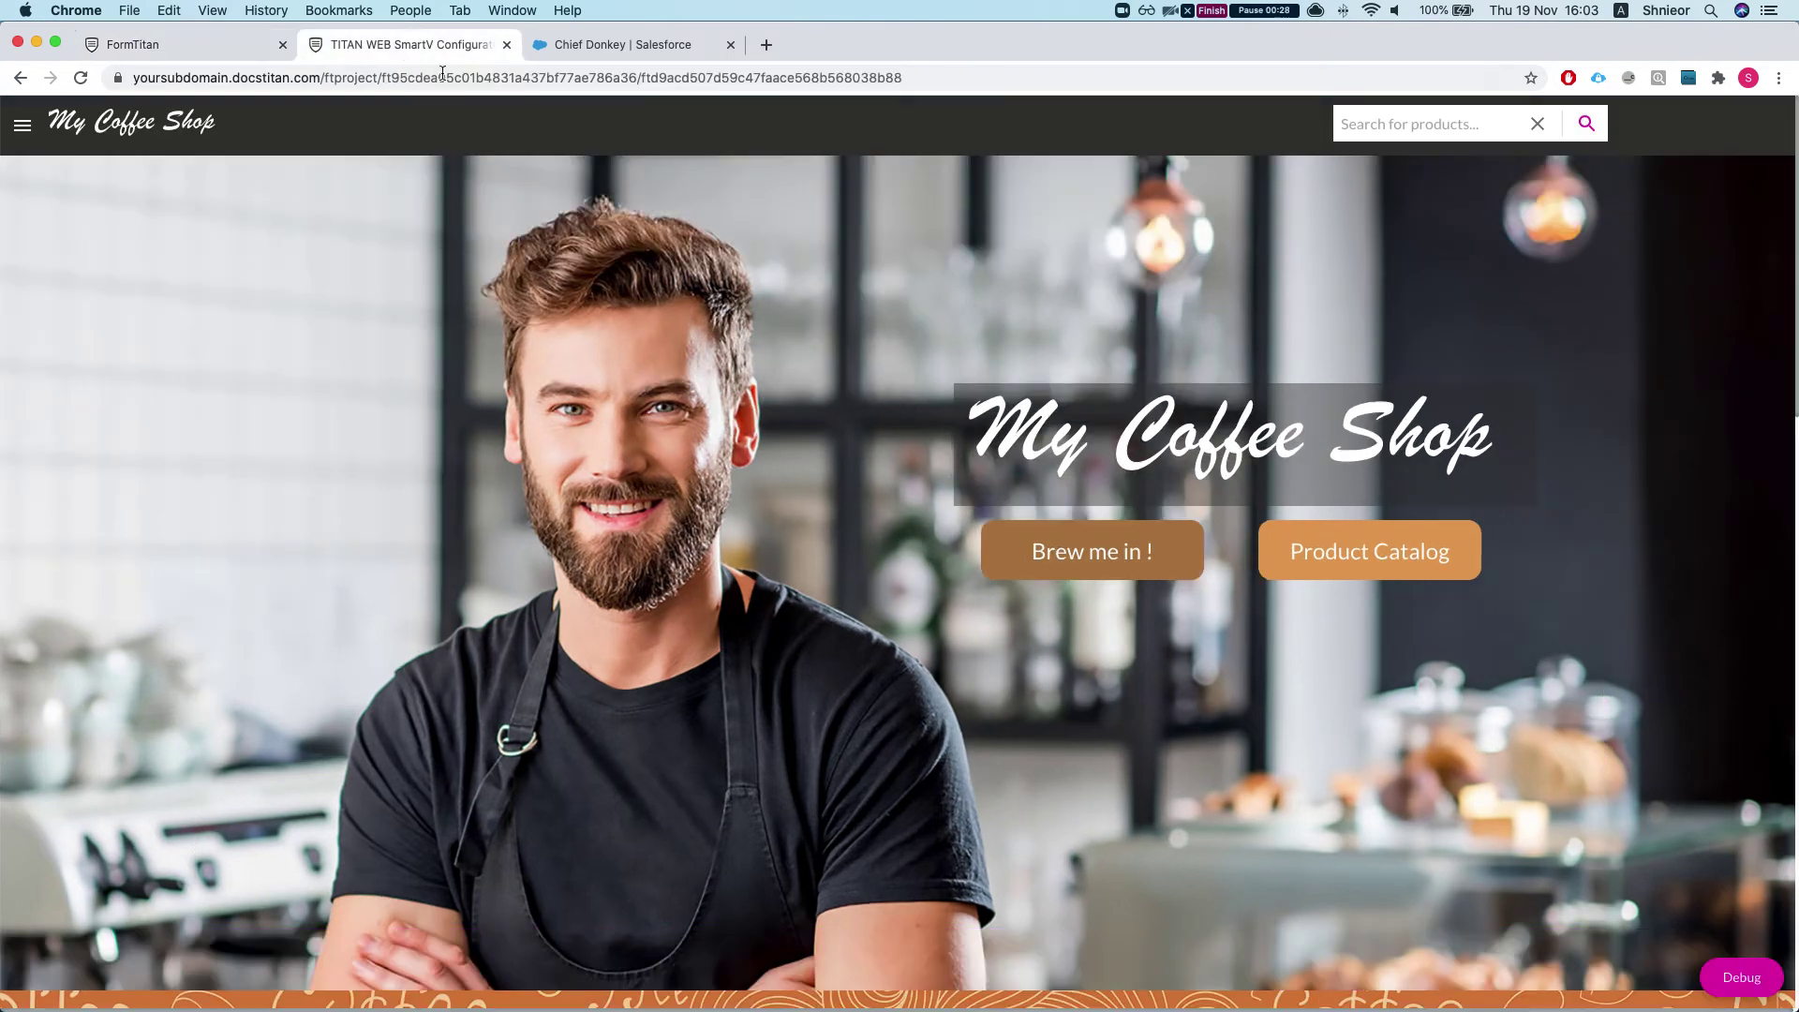
- Browse the Product Catalog page on the live coffee site
{"action": "left_click", "coordinate": [1415, 548]}
{"action": "scroll", "coordinate": [779, 587], "scroll_direction": "down", "scroll_amount": 10}
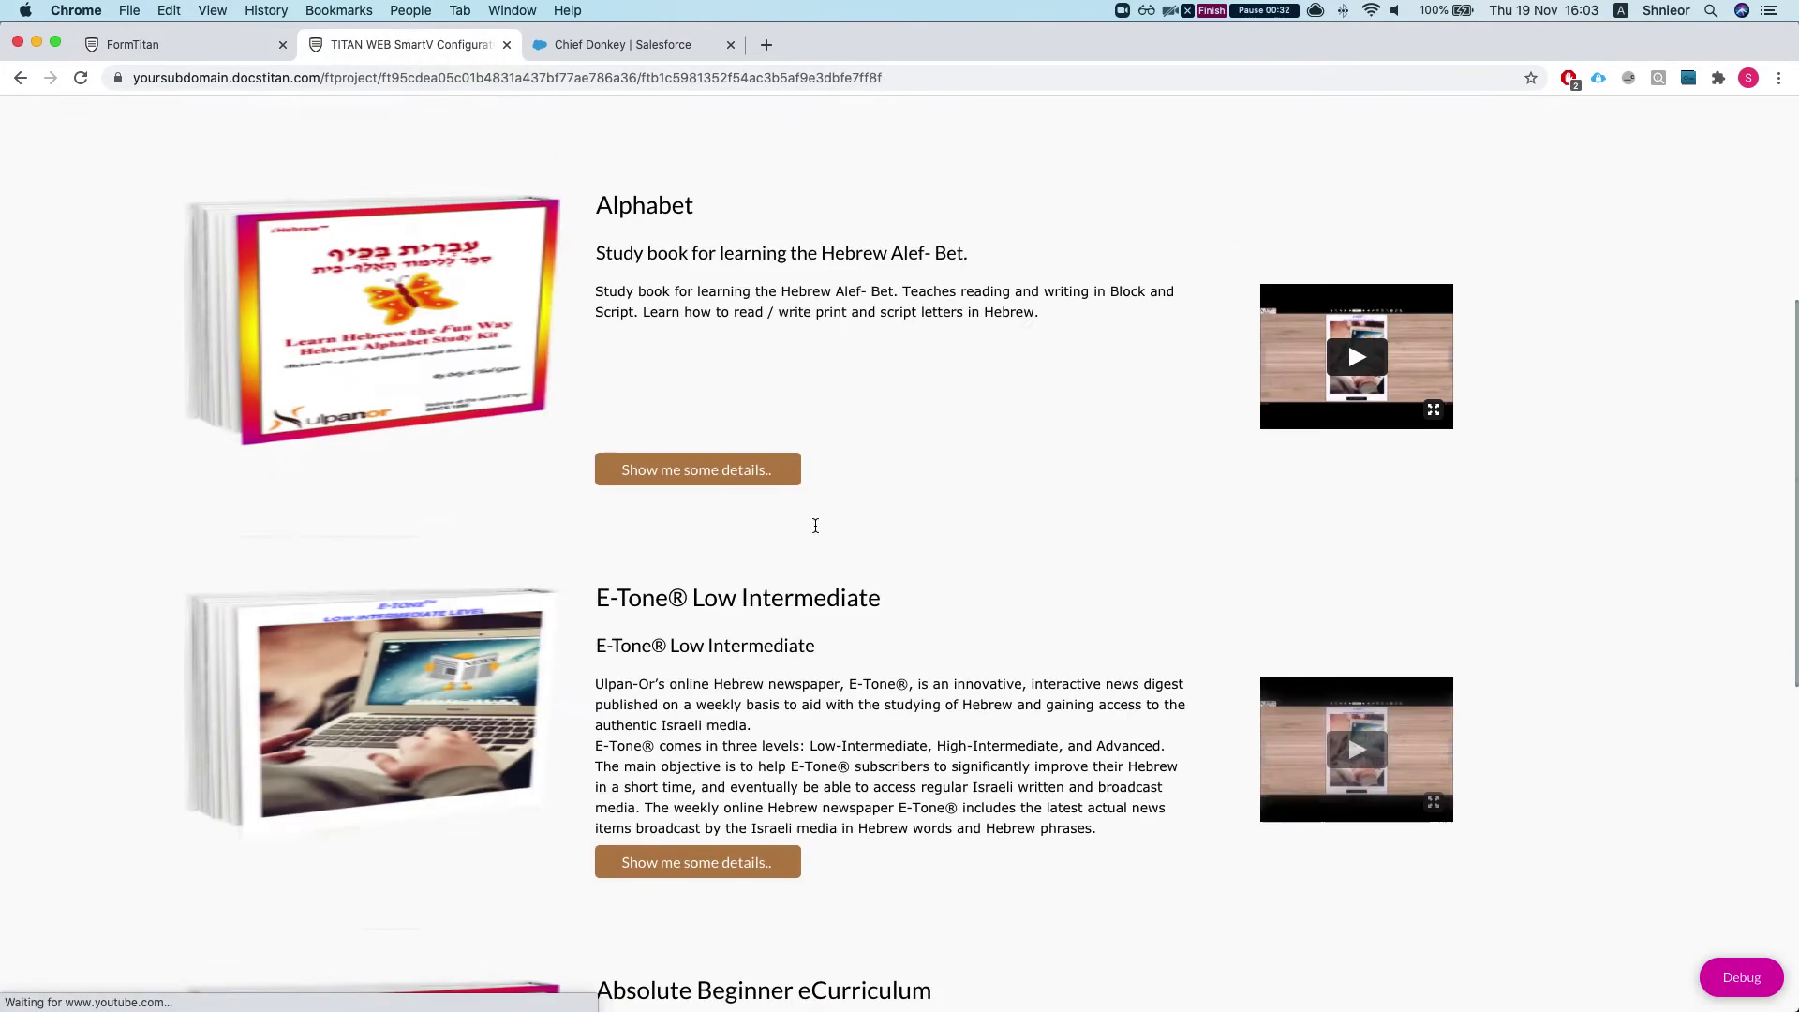
{"action": "scroll", "coordinate": [646, 457], "scroll_direction": "up", "scroll_amount": 4}
{"action": "scroll", "coordinate": [702, 468], "scroll_direction": "down", "scroll_amount": 5}
{"action": "scroll", "coordinate": [712, 450], "scroll_direction": "up", "scroll_amount": 2}
{"action": "scroll", "coordinate": [754, 379], "scroll_direction": "up", "scroll_amount": 8}
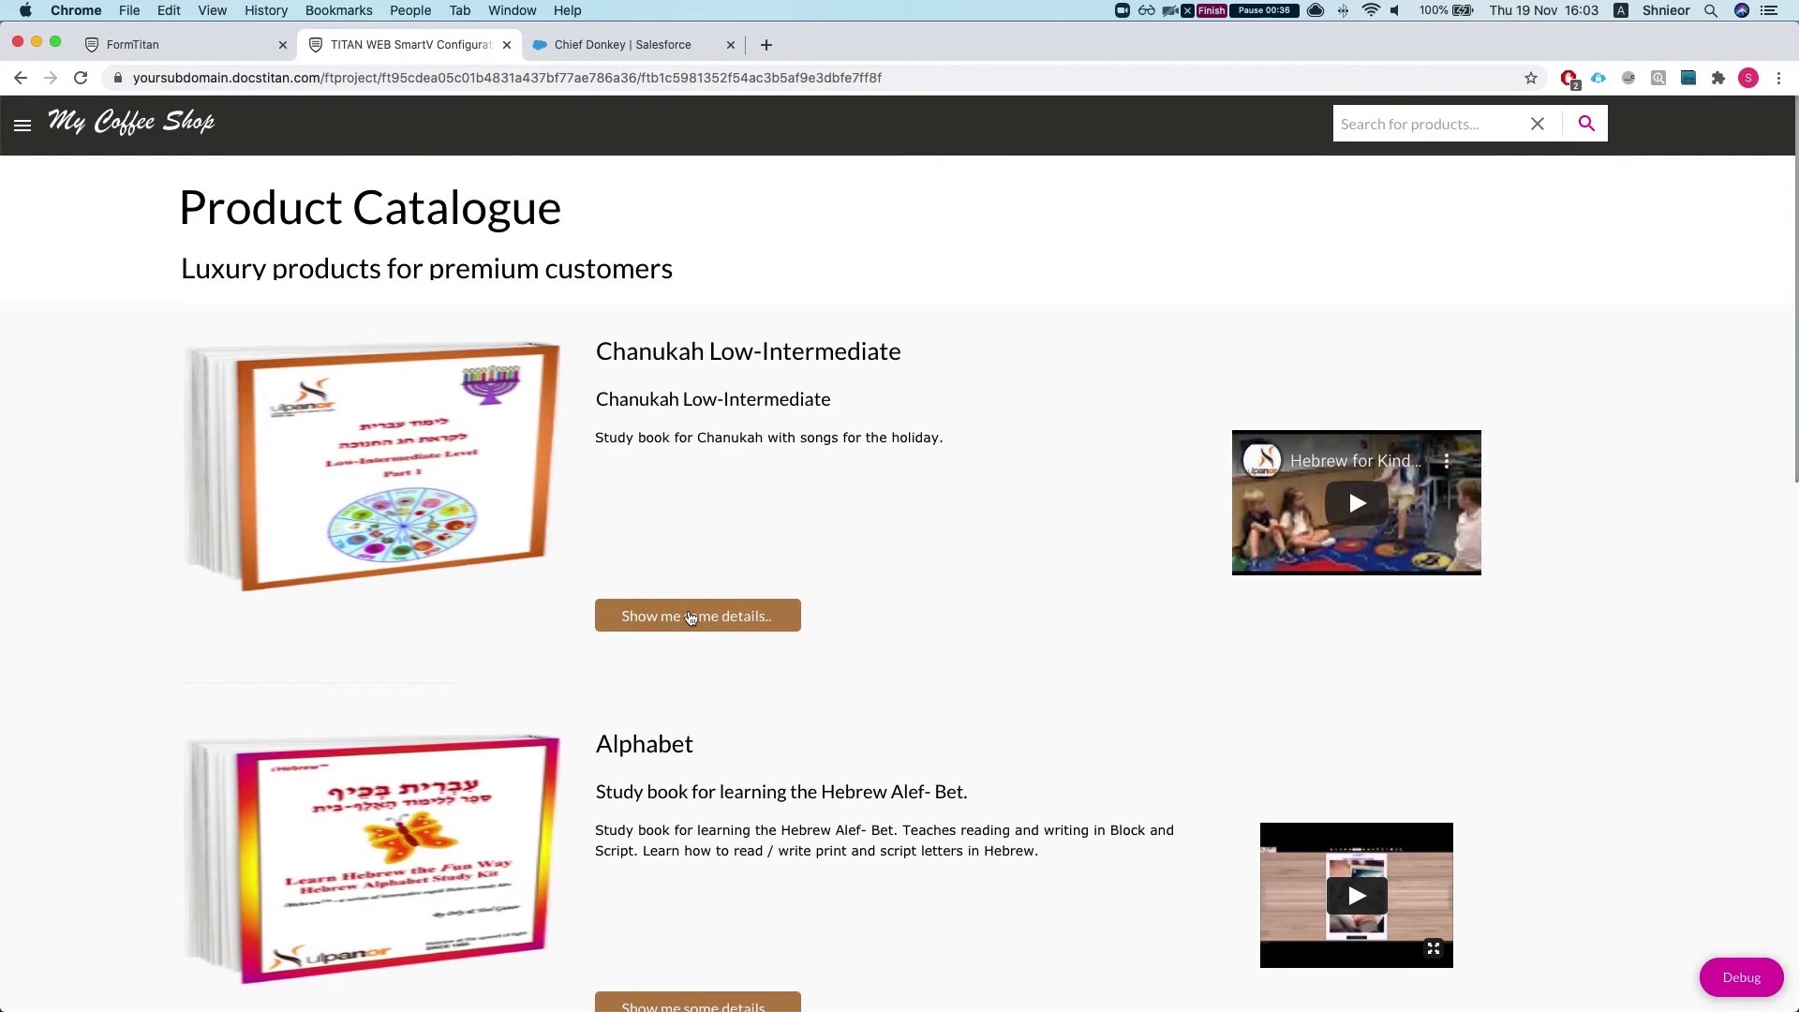
- View the Chanukah Low-Intermediate product details, then go to the Customer Service page via the menu
{"action": "left_click", "coordinate": [673, 380]}
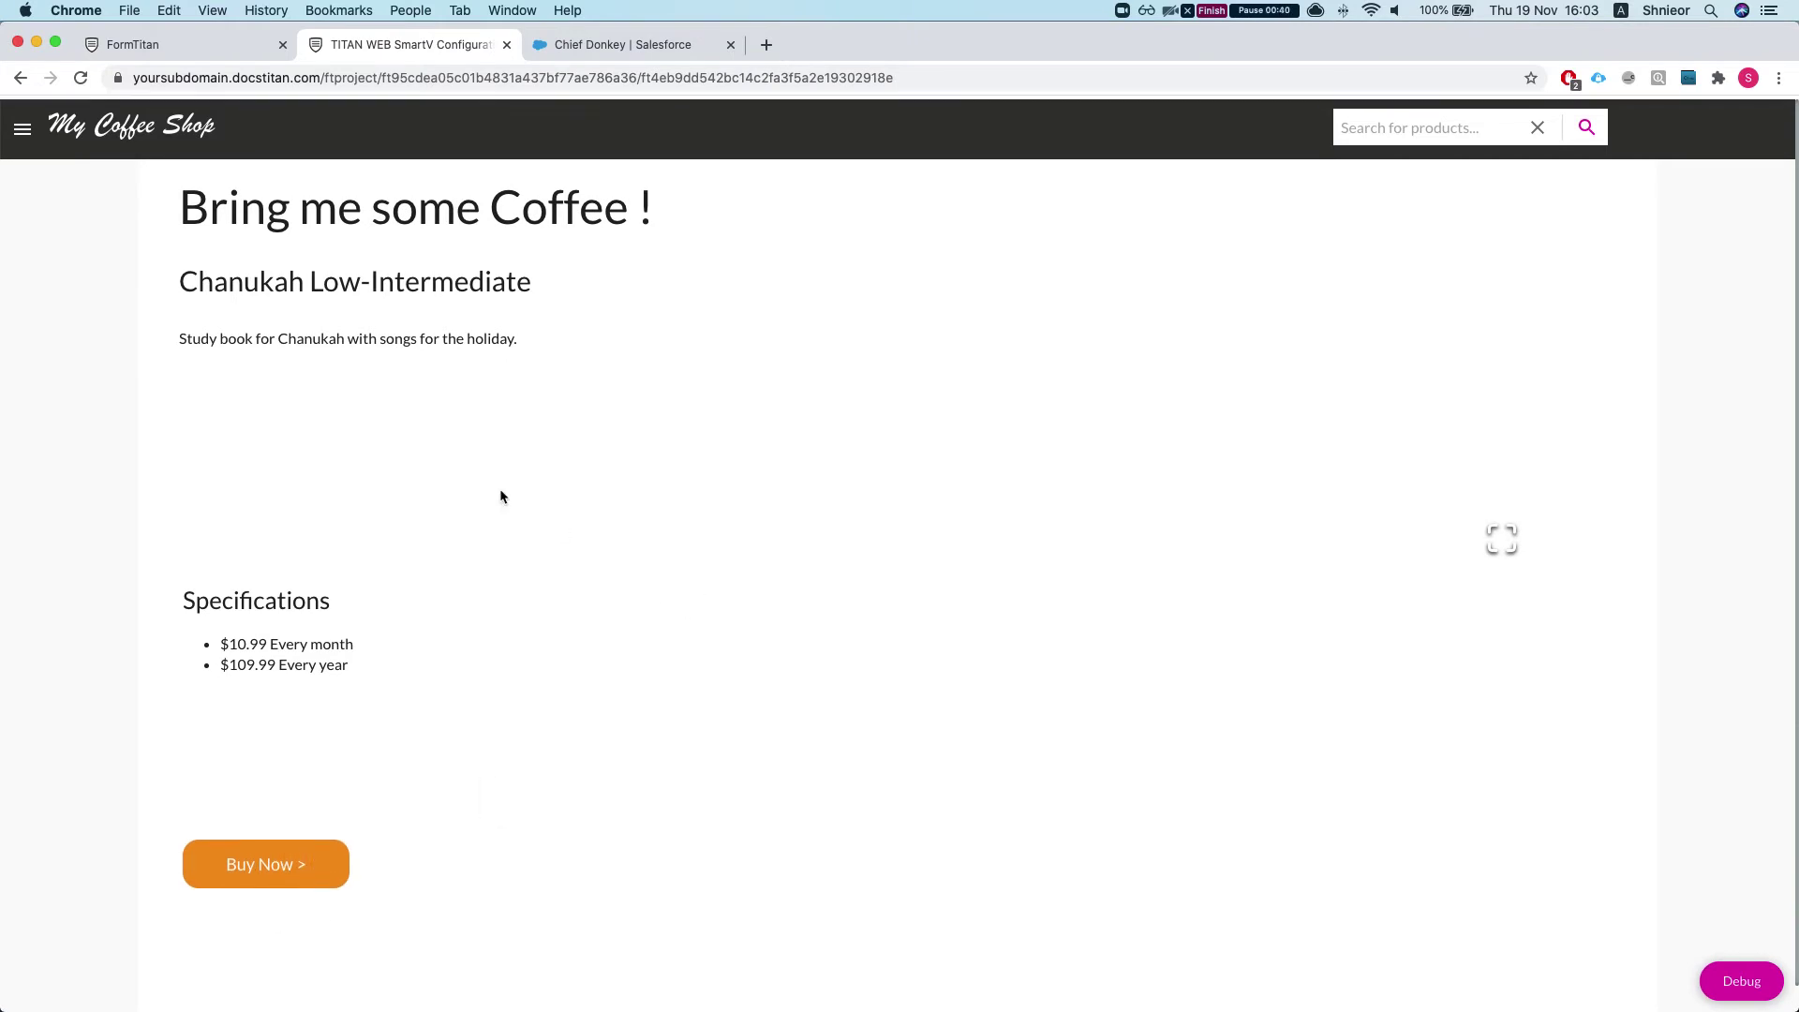
{"action": "left_click", "coordinate": [21, 125]}
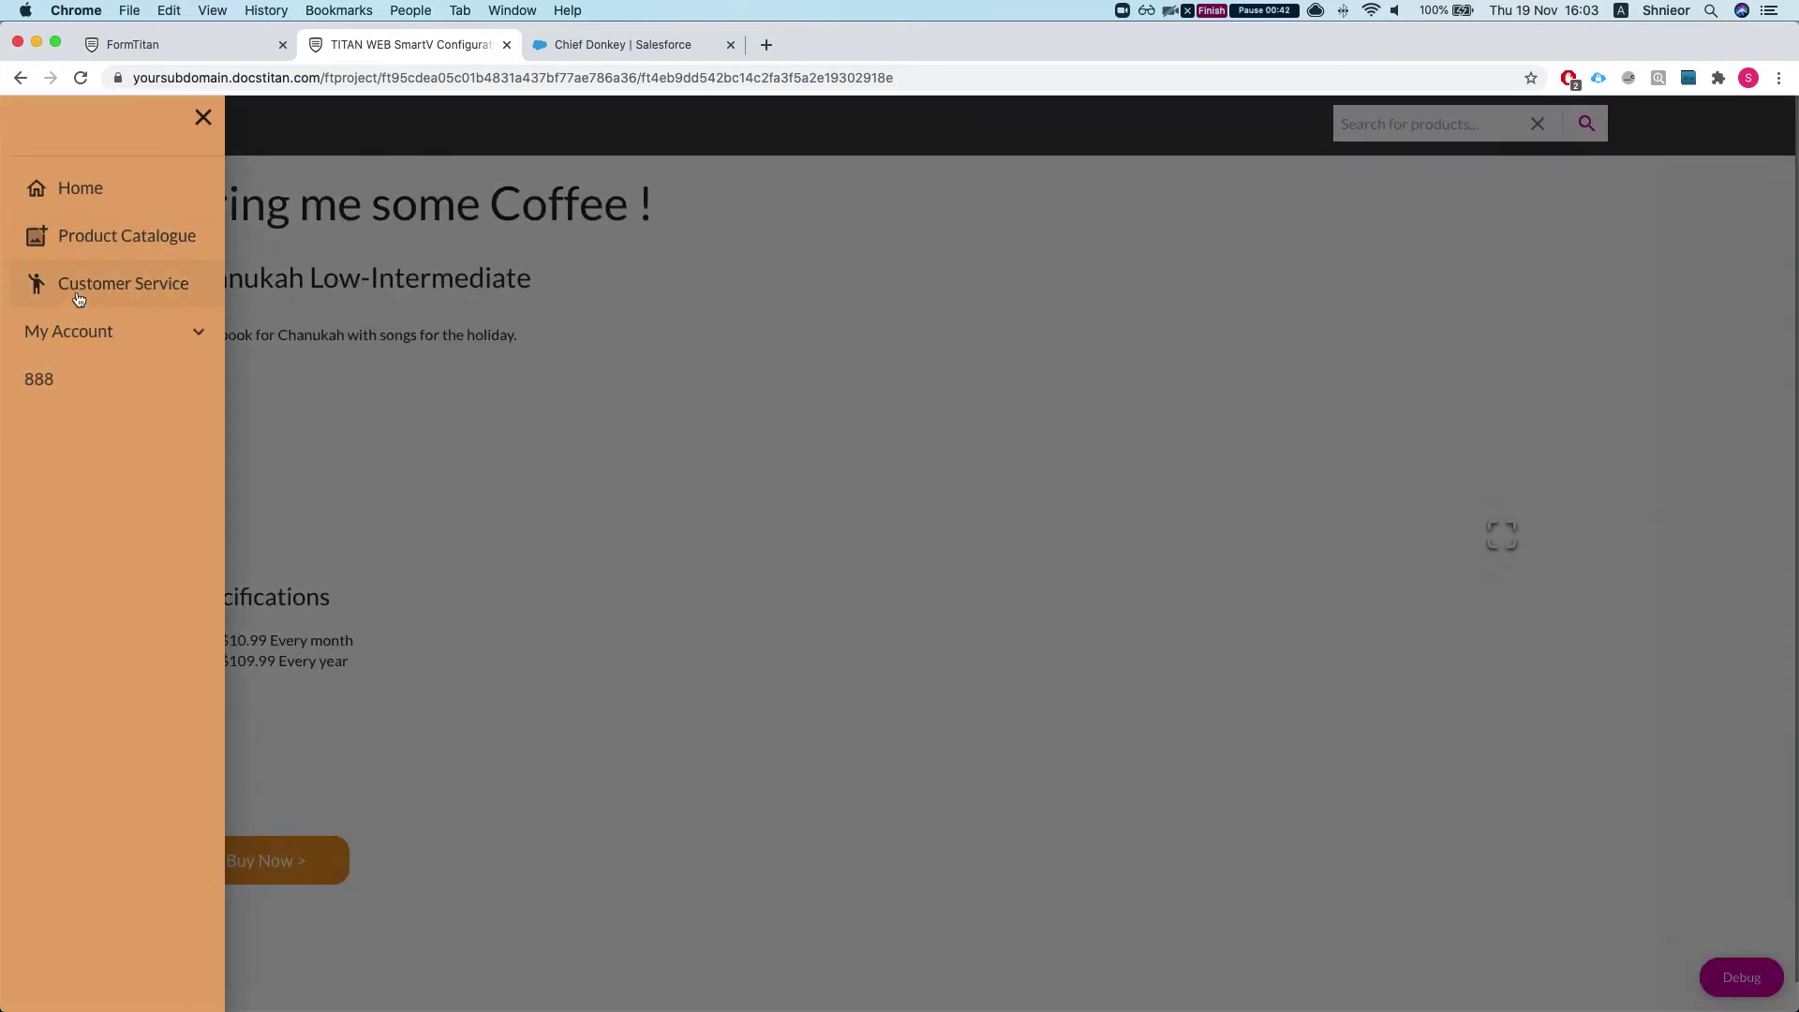
{"action": "left_click", "coordinate": [74, 285]}
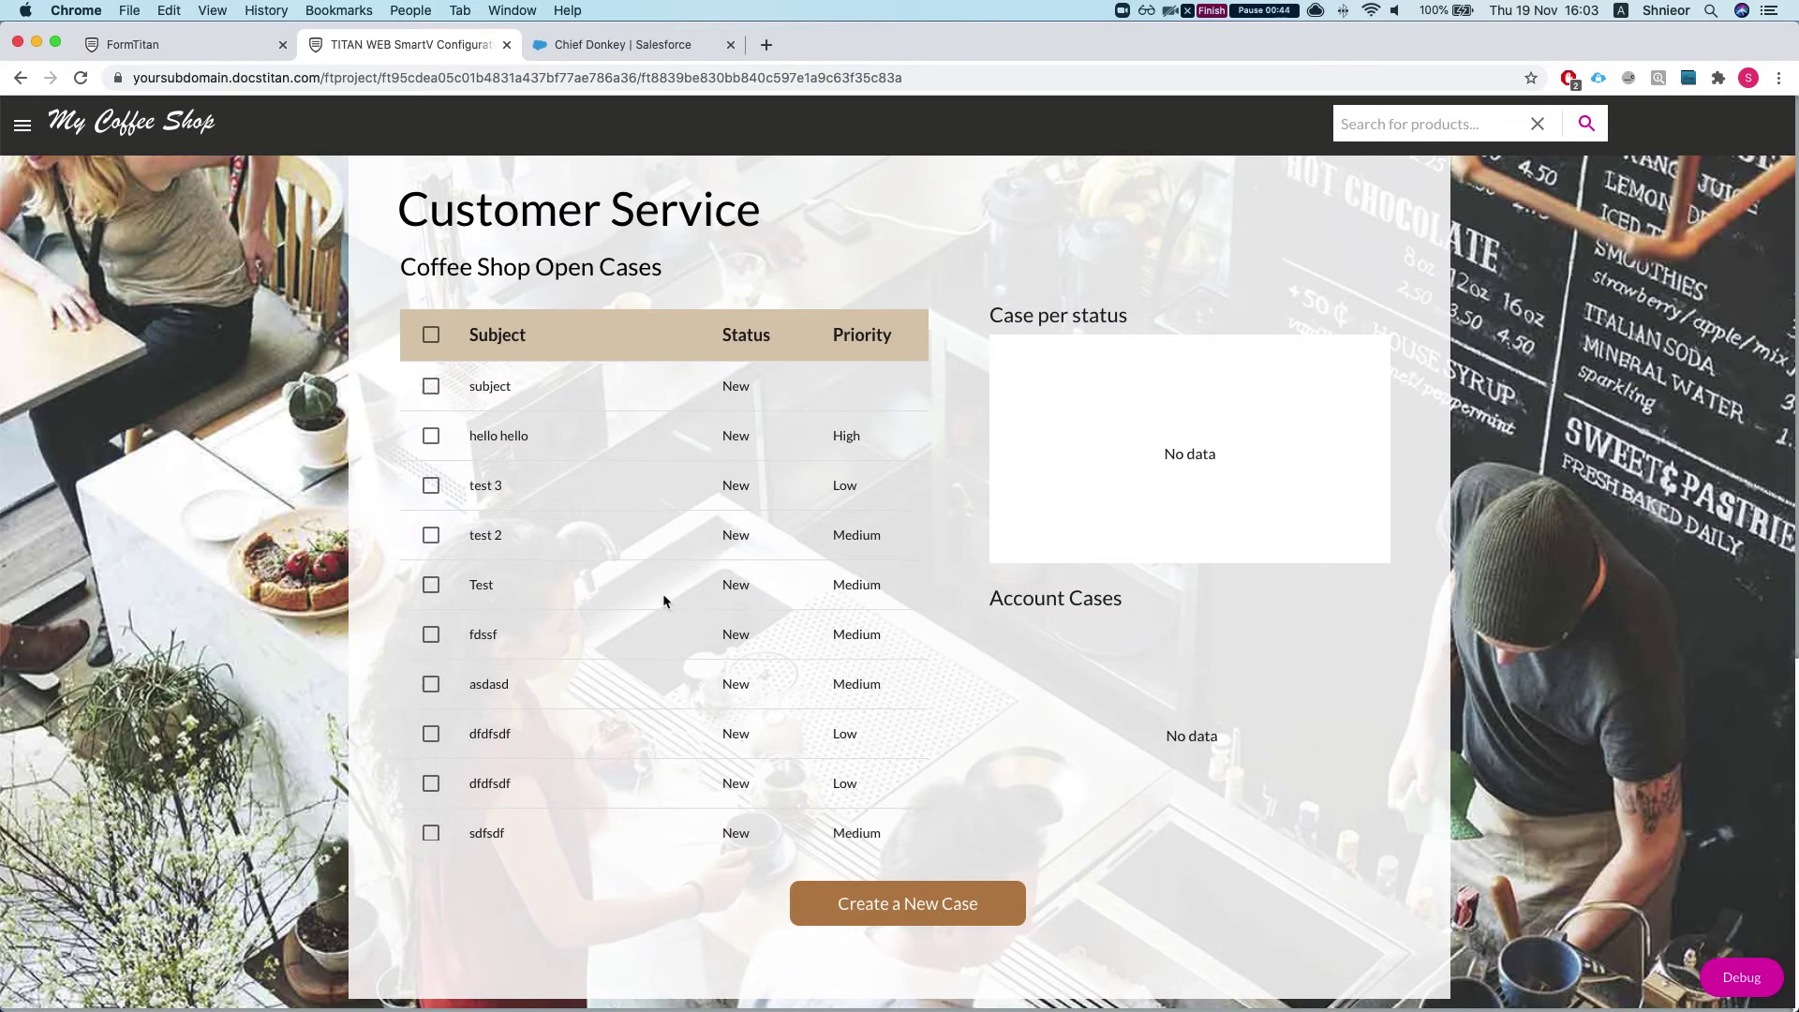
- Look through the Coffee Shop Open Cases table, then return to the Titan Web editor
{"action": "scroll", "coordinate": [661, 595], "scroll_direction": "down", "scroll_amount": 5}
{"action": "scroll", "coordinate": [634, 615], "scroll_direction": "down", "scroll_amount": 2}
{"action": "scroll", "coordinate": [635, 615], "scroll_direction": "up", "scroll_amount": 7}
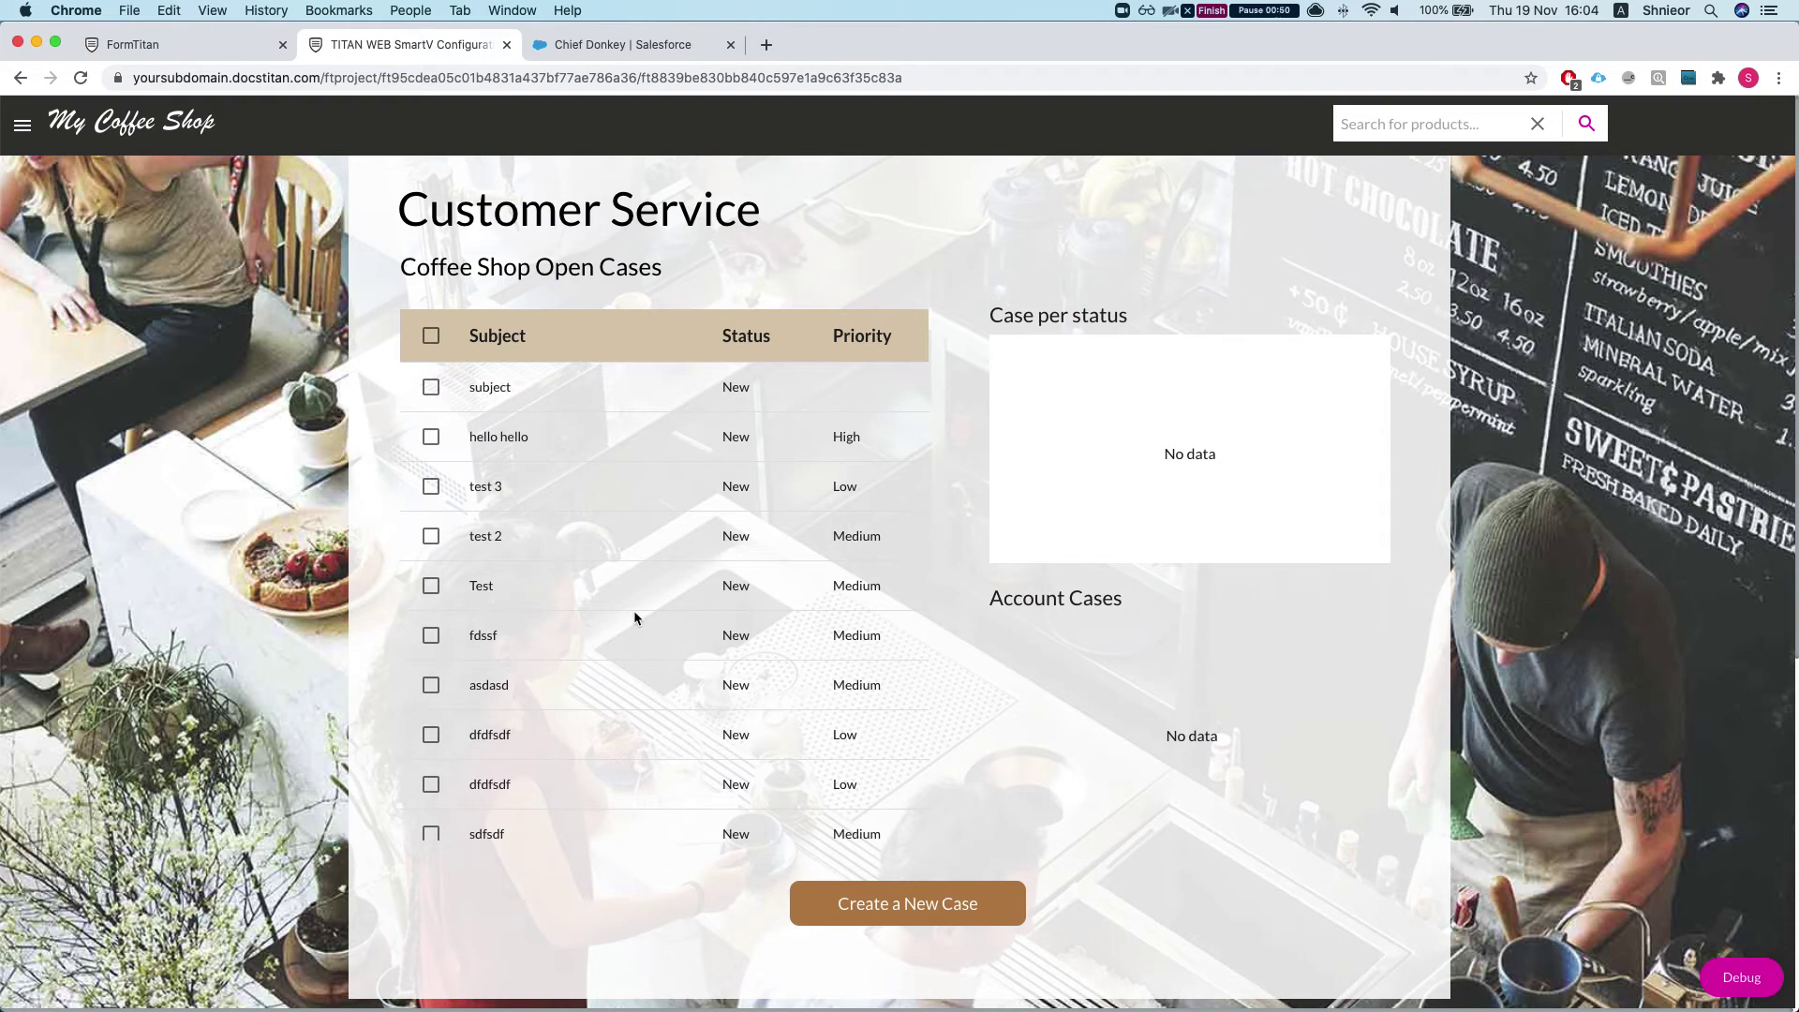
{"action": "scroll", "coordinate": [621, 566], "scroll_direction": "down", "scroll_amount": 3}
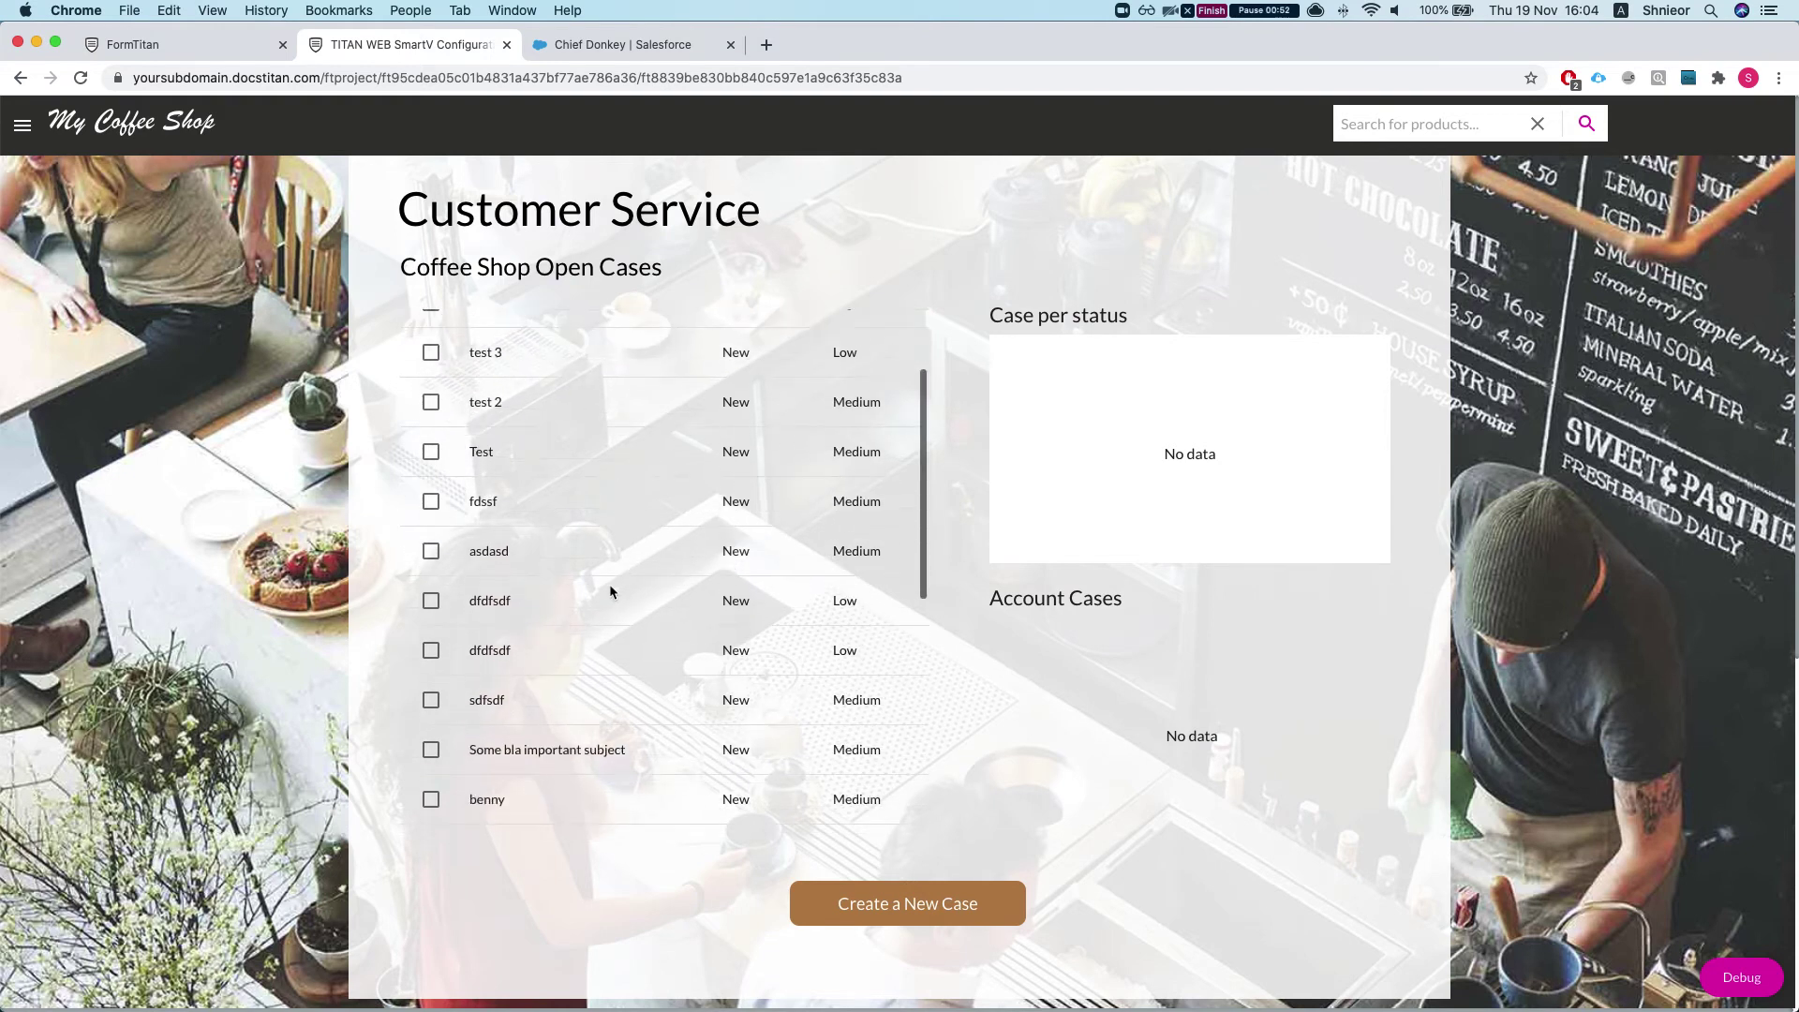
{"action": "scroll", "coordinate": [610, 590], "scroll_direction": "up", "scroll_amount": 2}
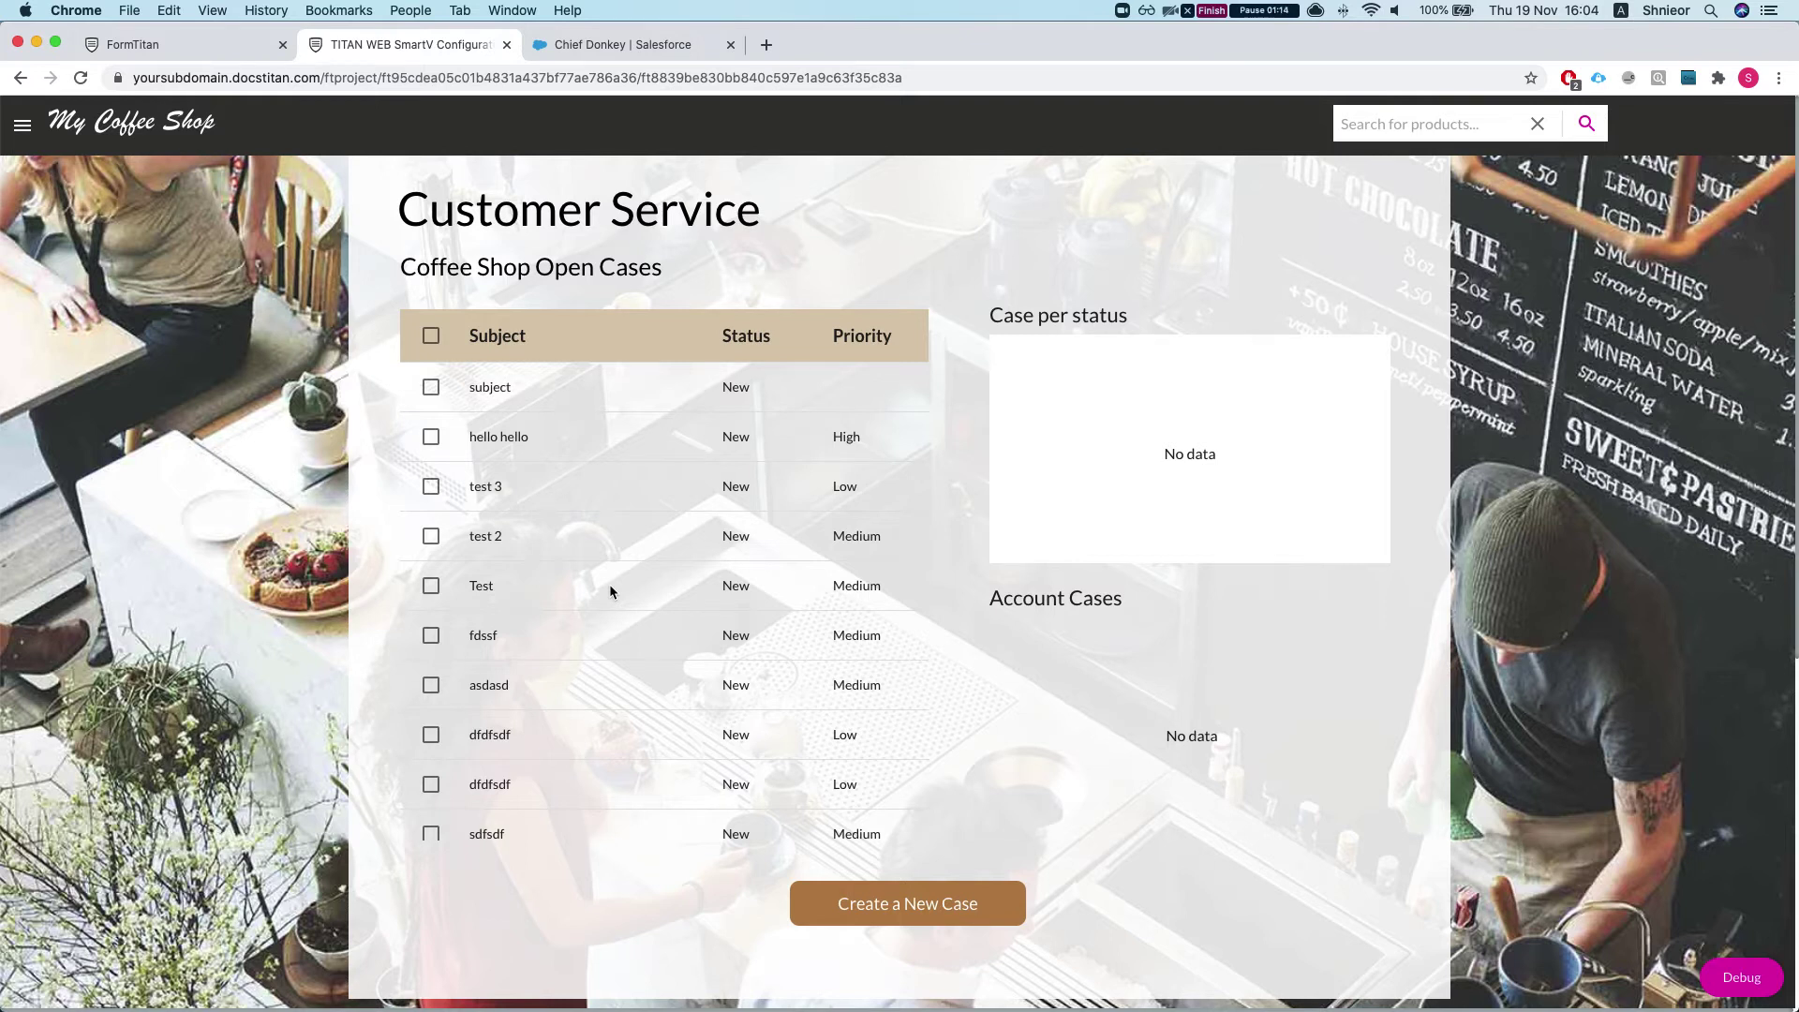
{"action": "left_click", "coordinate": [184, 44]}
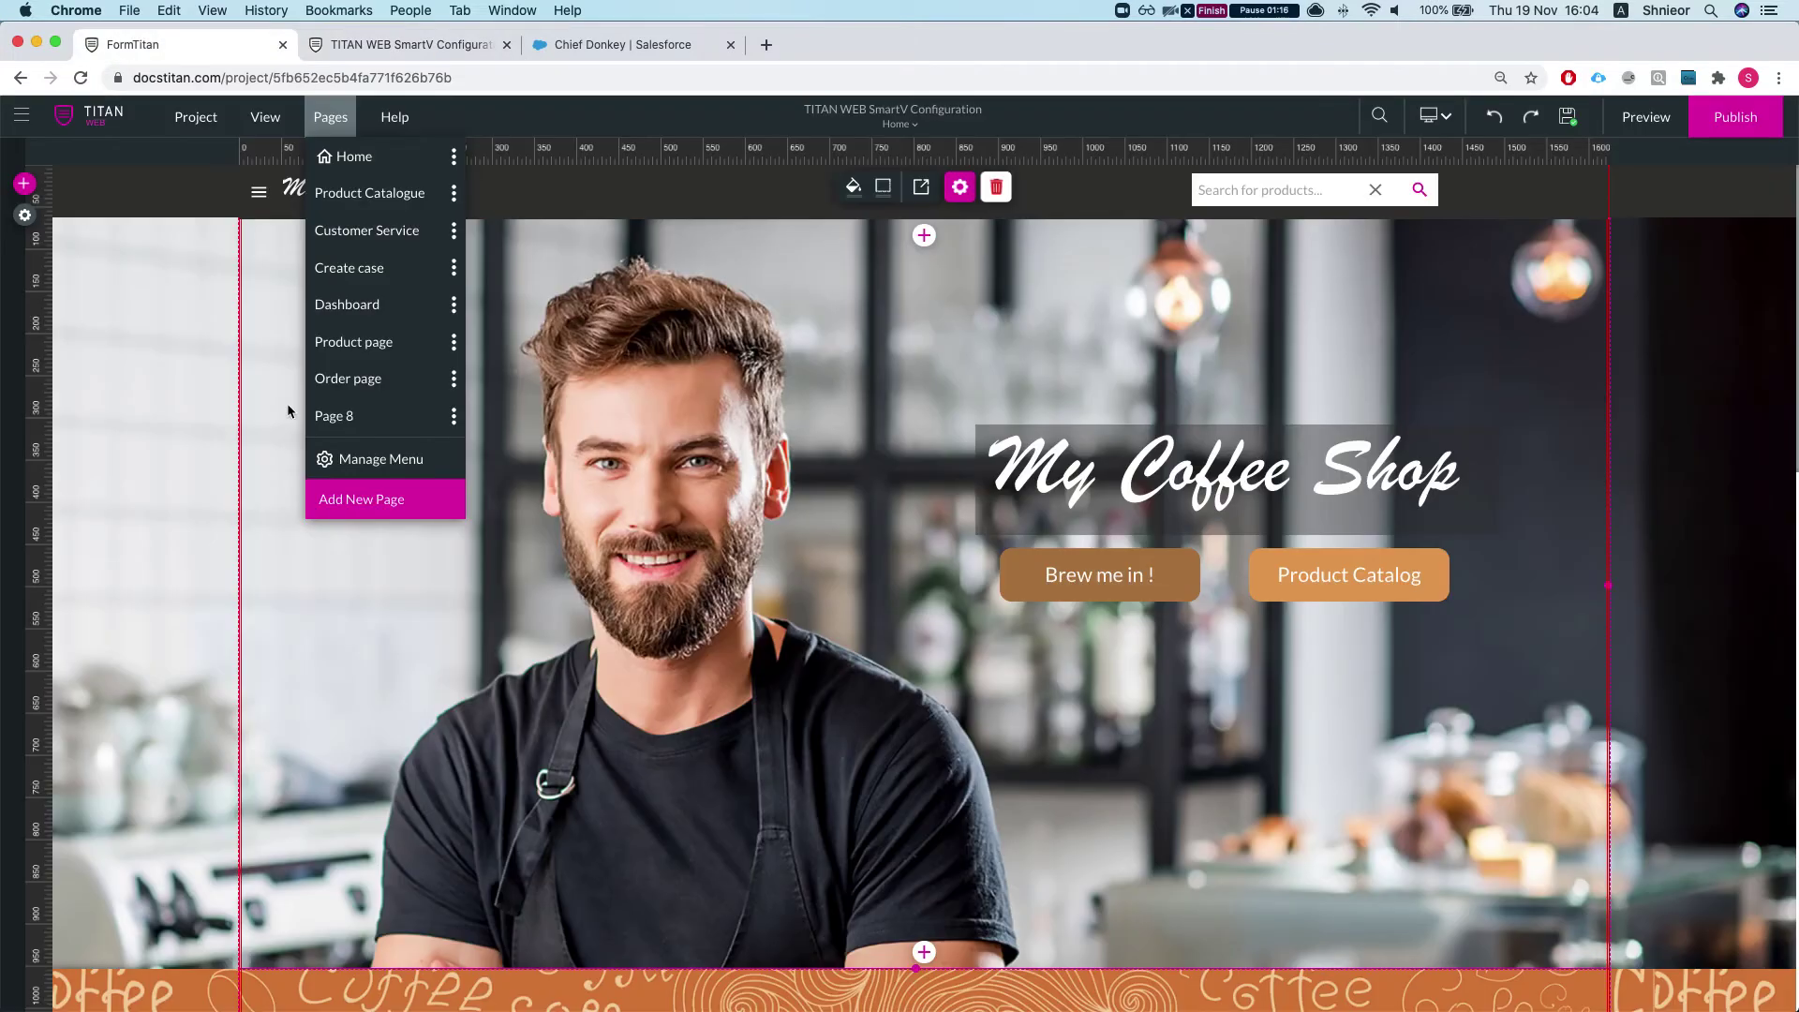
- In Project settings > User Access, switch SmartV on and open its login configuration
{"action": "left_click", "coordinate": [20, 219]}
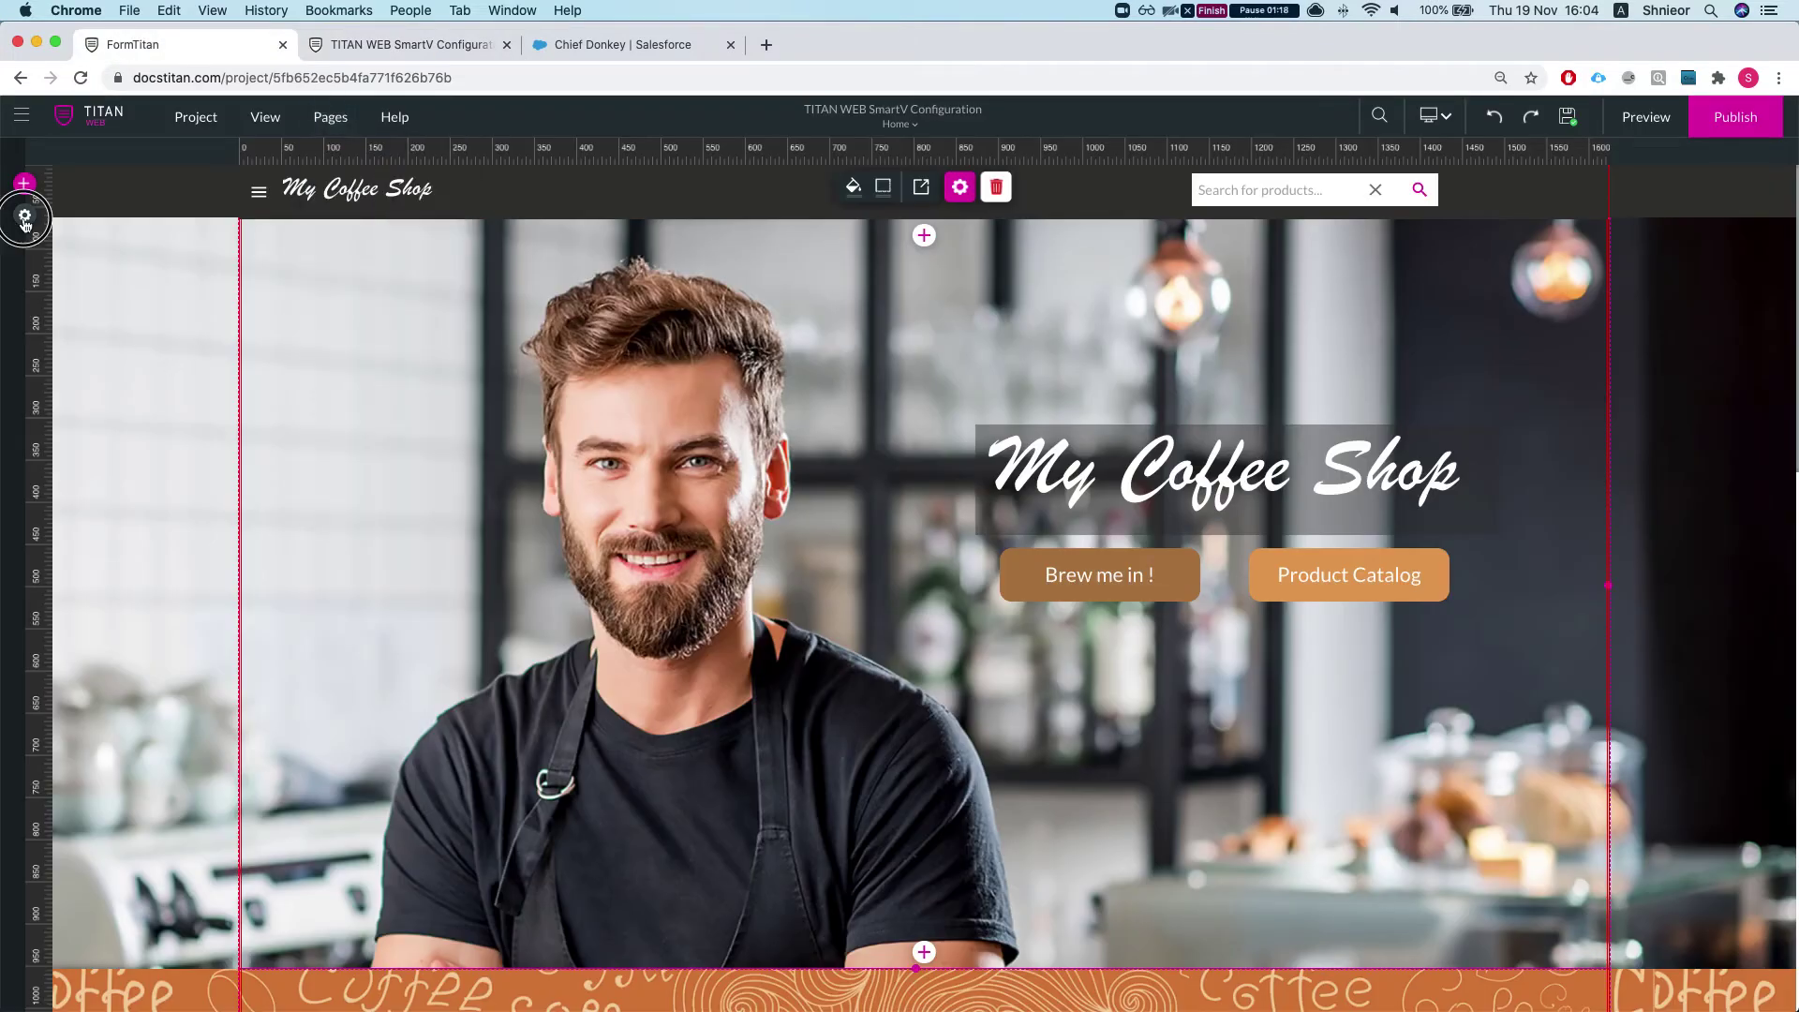
{"action": "left_click", "coordinate": [44, 248]}
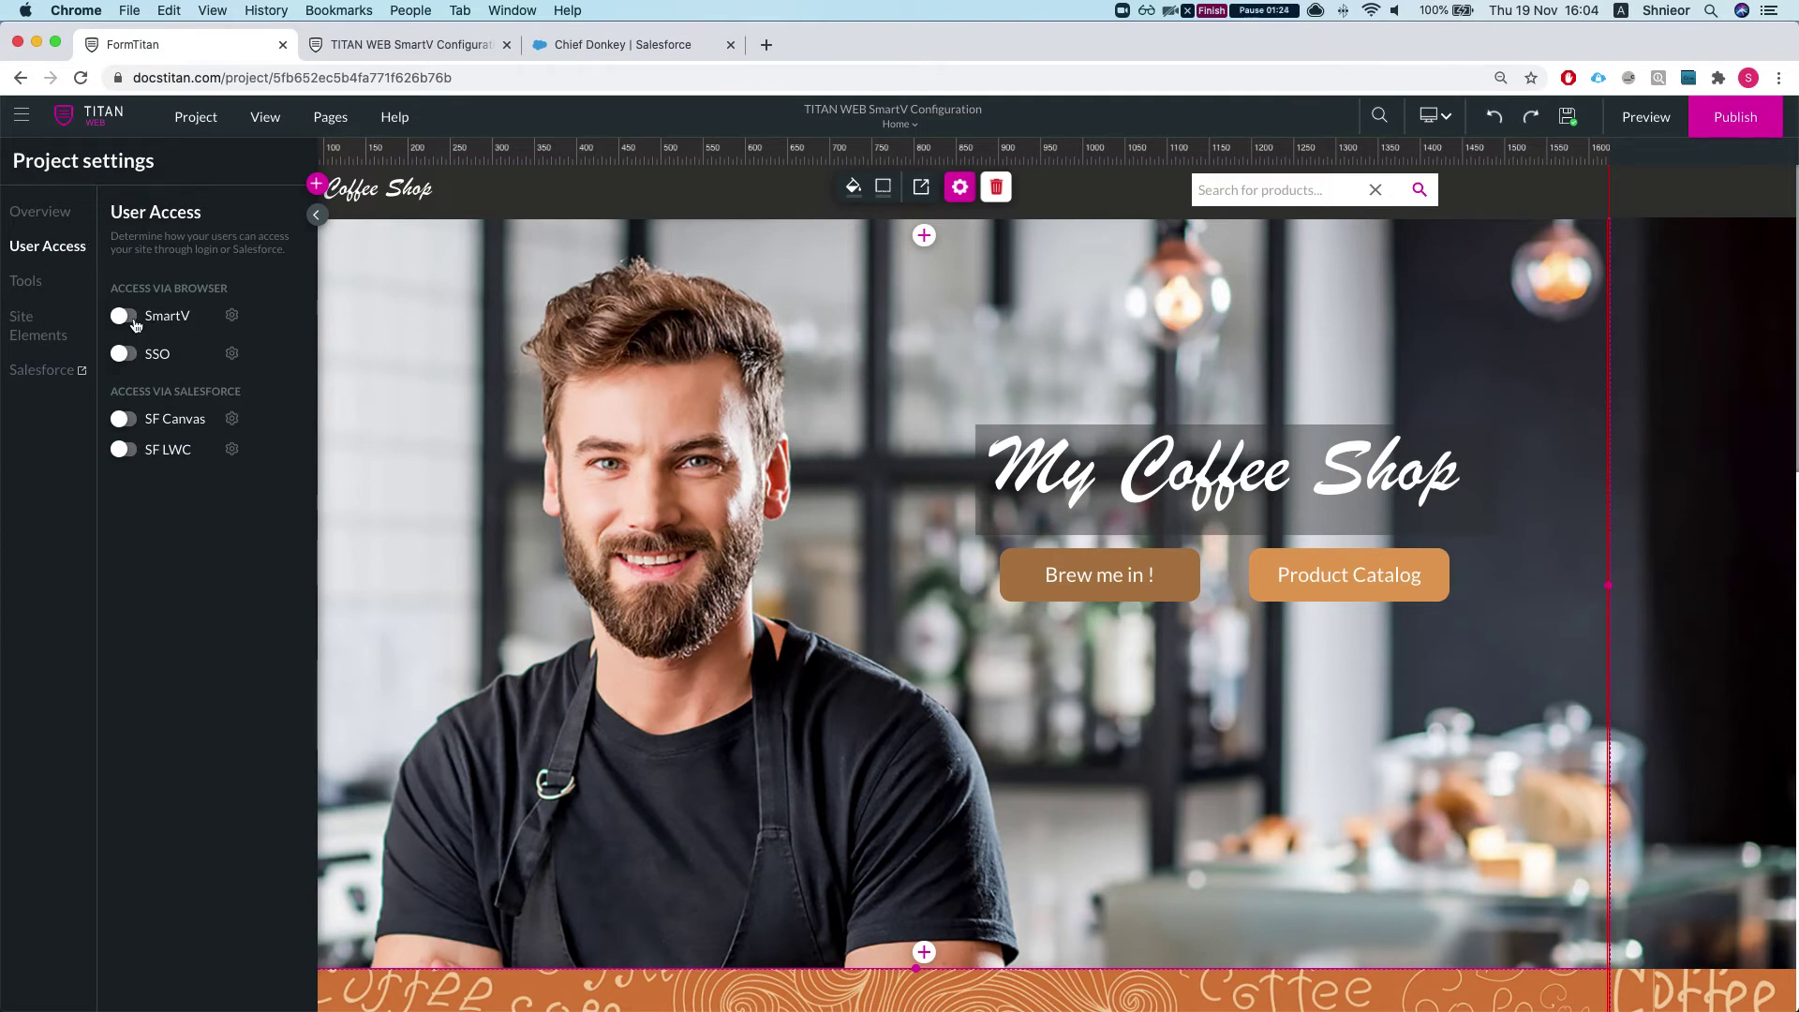
{"action": "left_click", "coordinate": [124, 315]}
{"action": "left_click", "coordinate": [232, 315]}
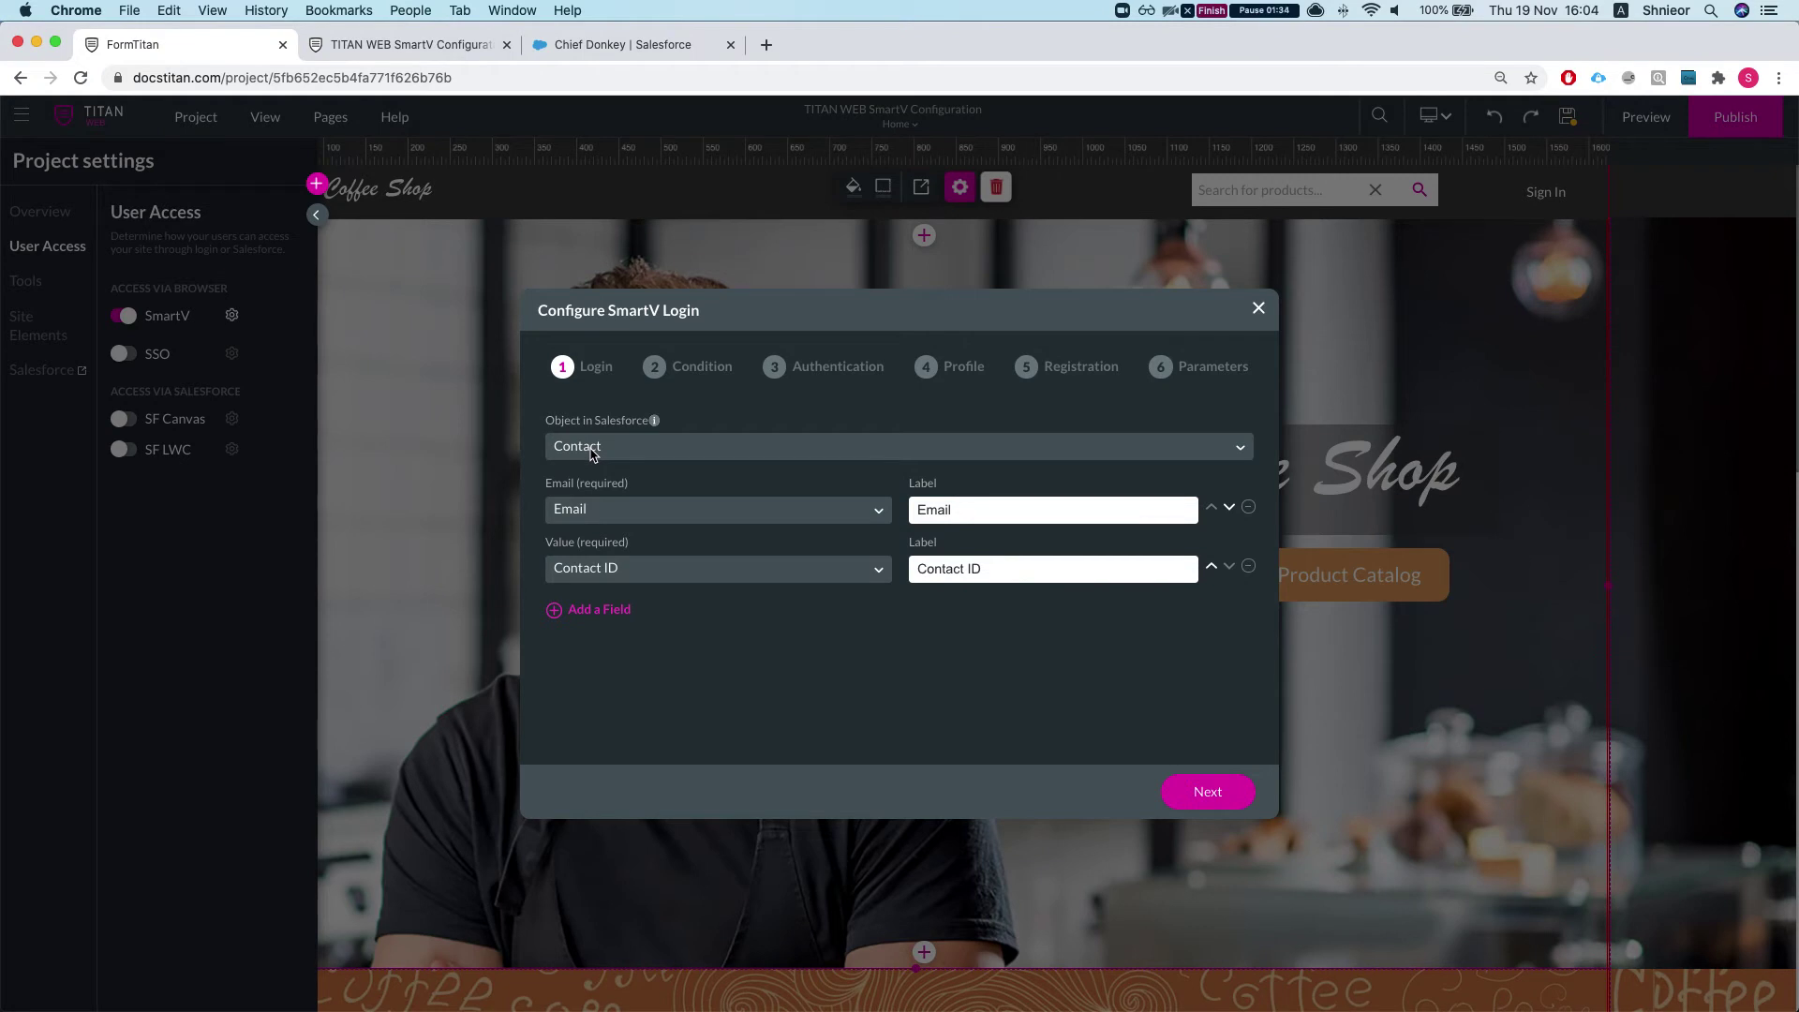
- Keep Contact as the Salesforce object, Email as email field and Contact ID as value, then continue
{"action": "left_click", "coordinate": [614, 450]}
{"action": "scroll", "coordinate": [599, 572], "scroll_direction": "down", "scroll_amount": 2}
{"action": "scroll", "coordinate": [607, 499], "scroll_direction": "up", "scroll_amount": 3}
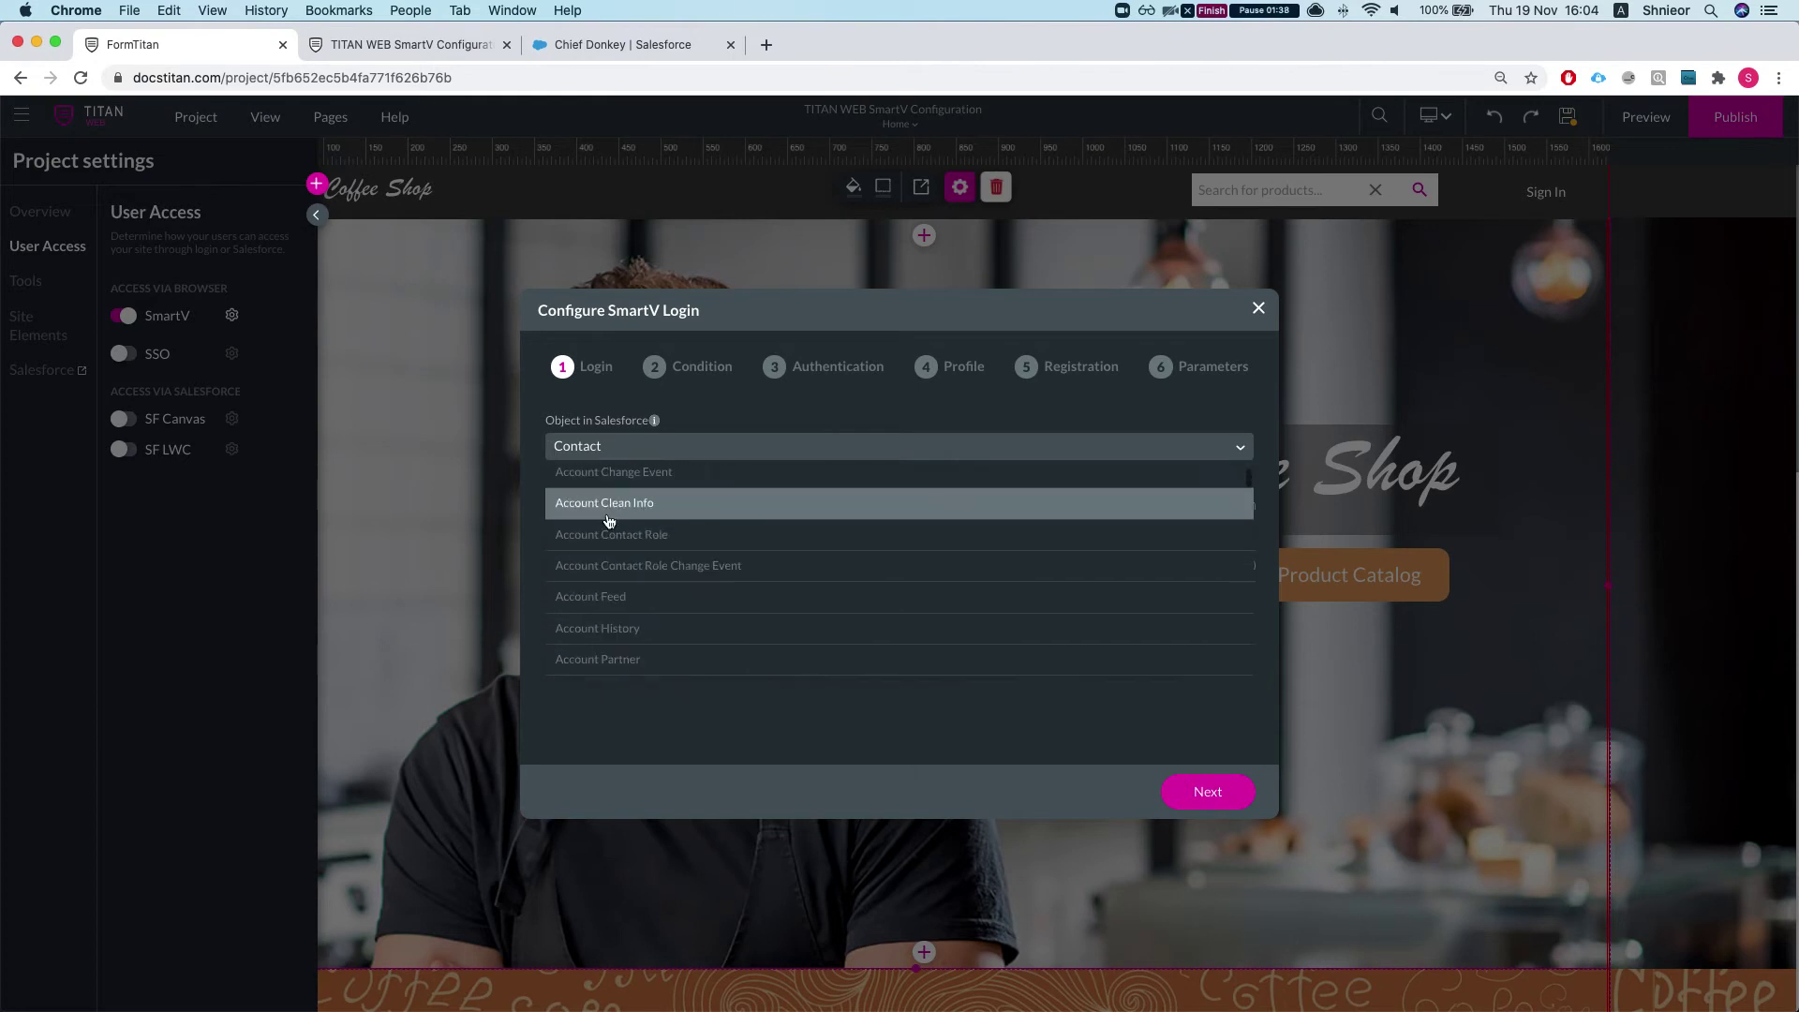
{"action": "left_click", "coordinate": [613, 395]}
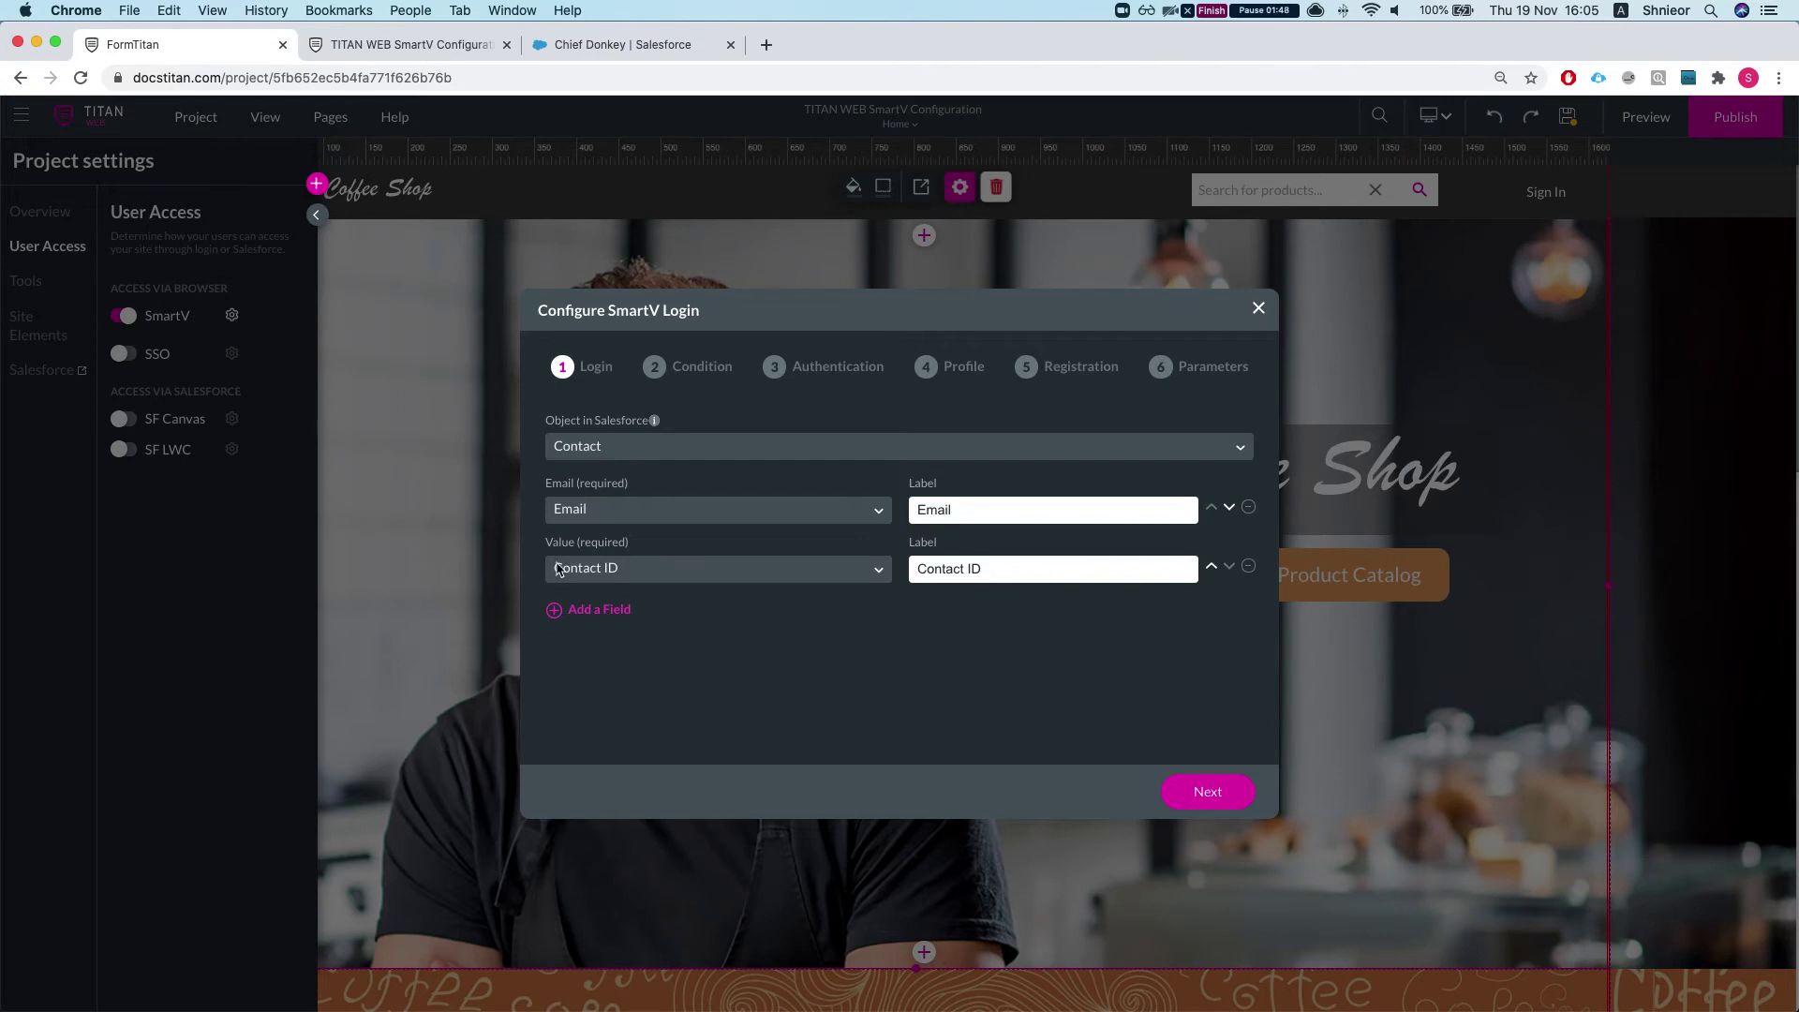
{"action": "left_click", "coordinate": [588, 514]}
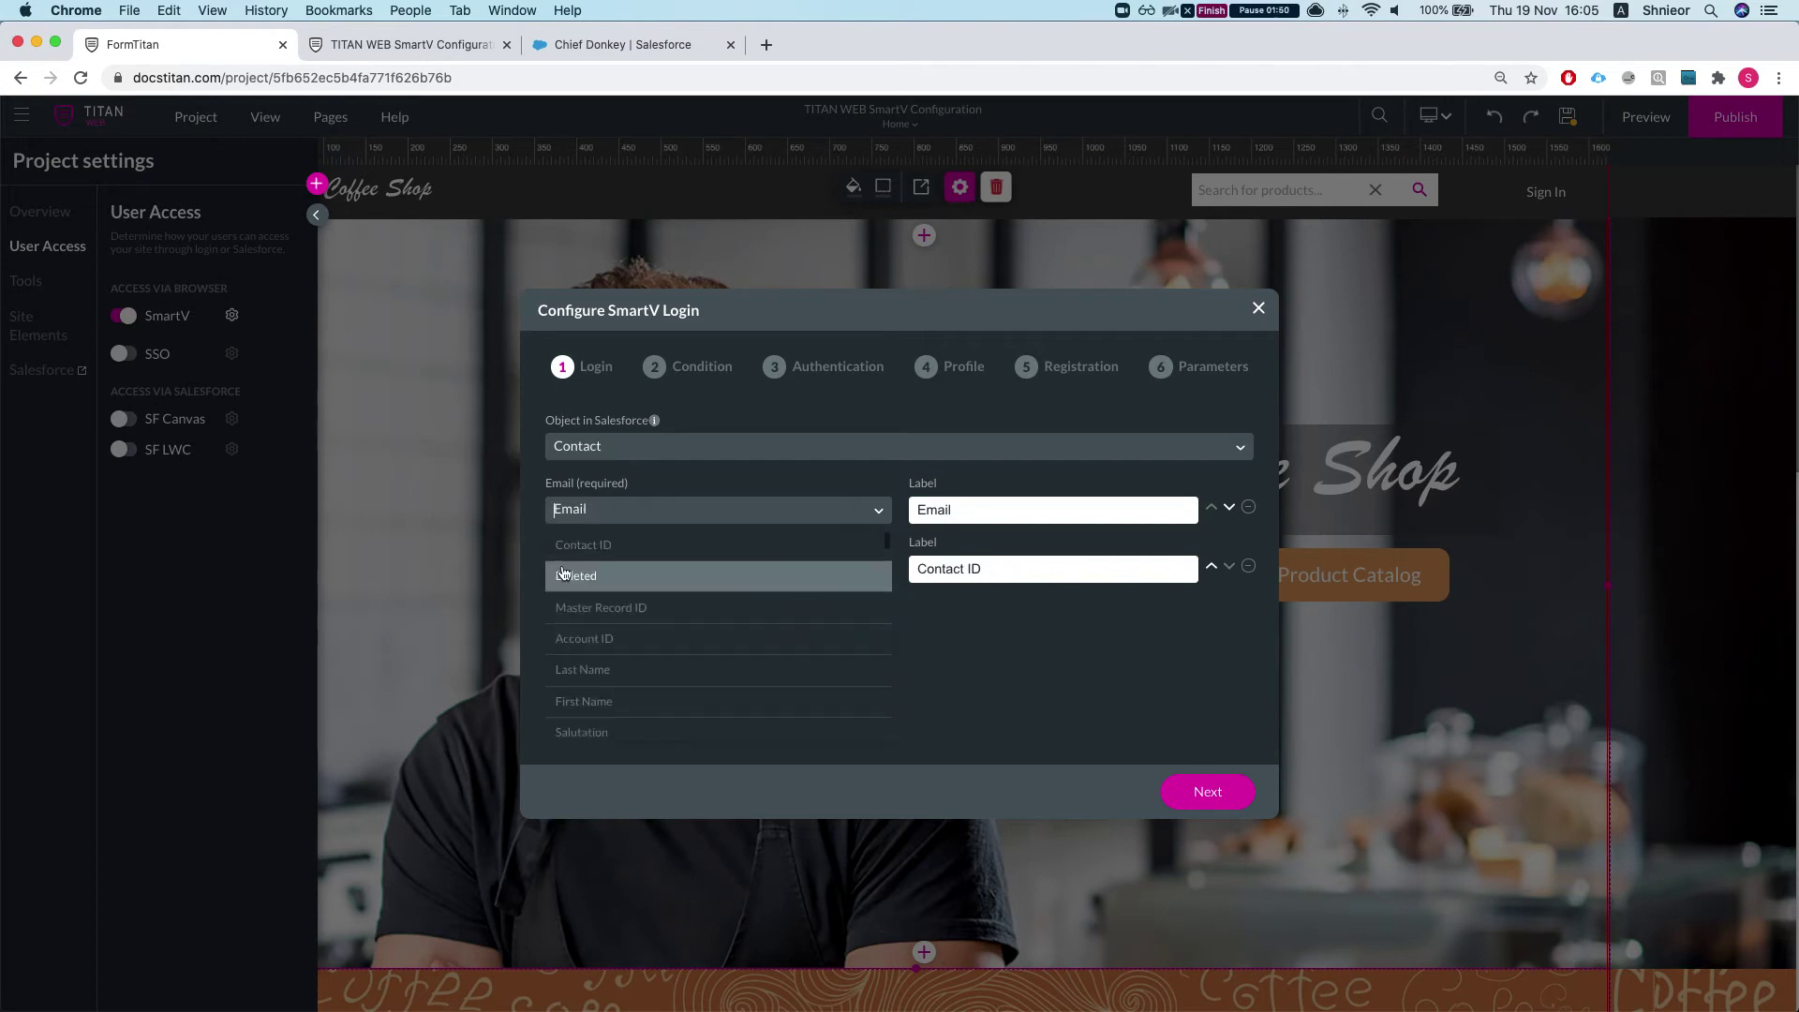
{"action": "key", "text": "Escape"}
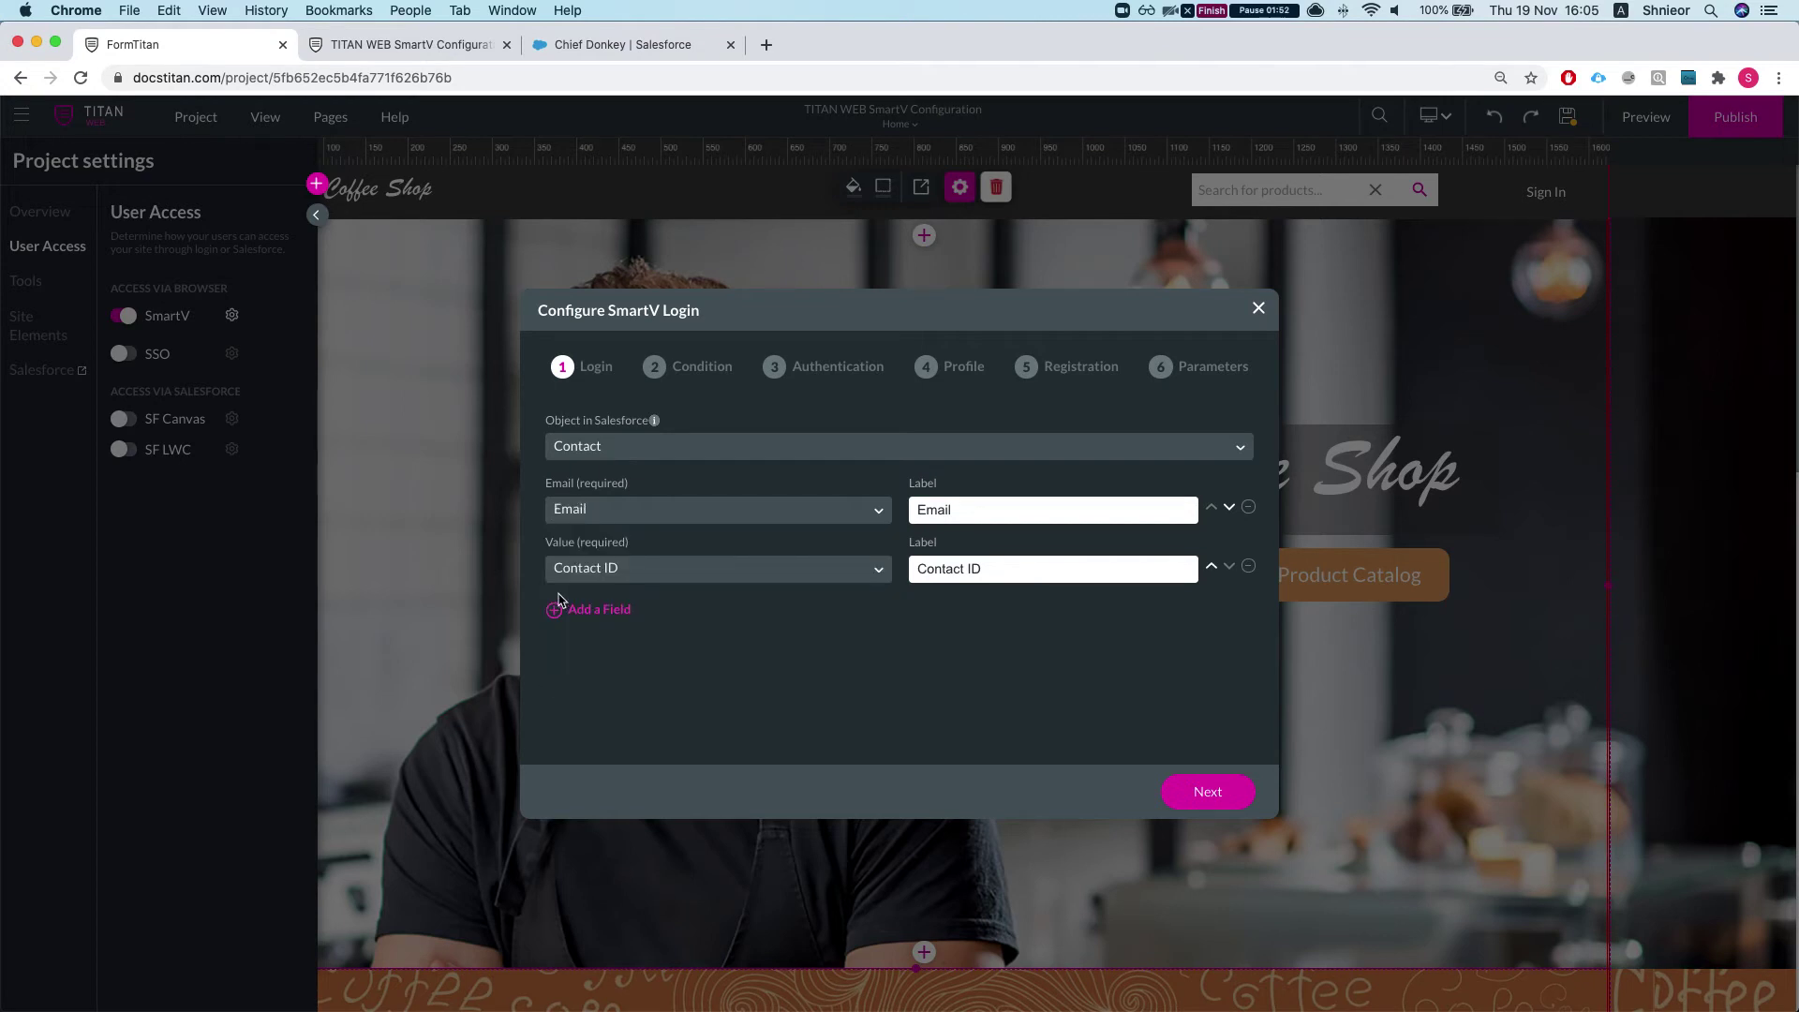
{"action": "left_click", "coordinate": [594, 579]}
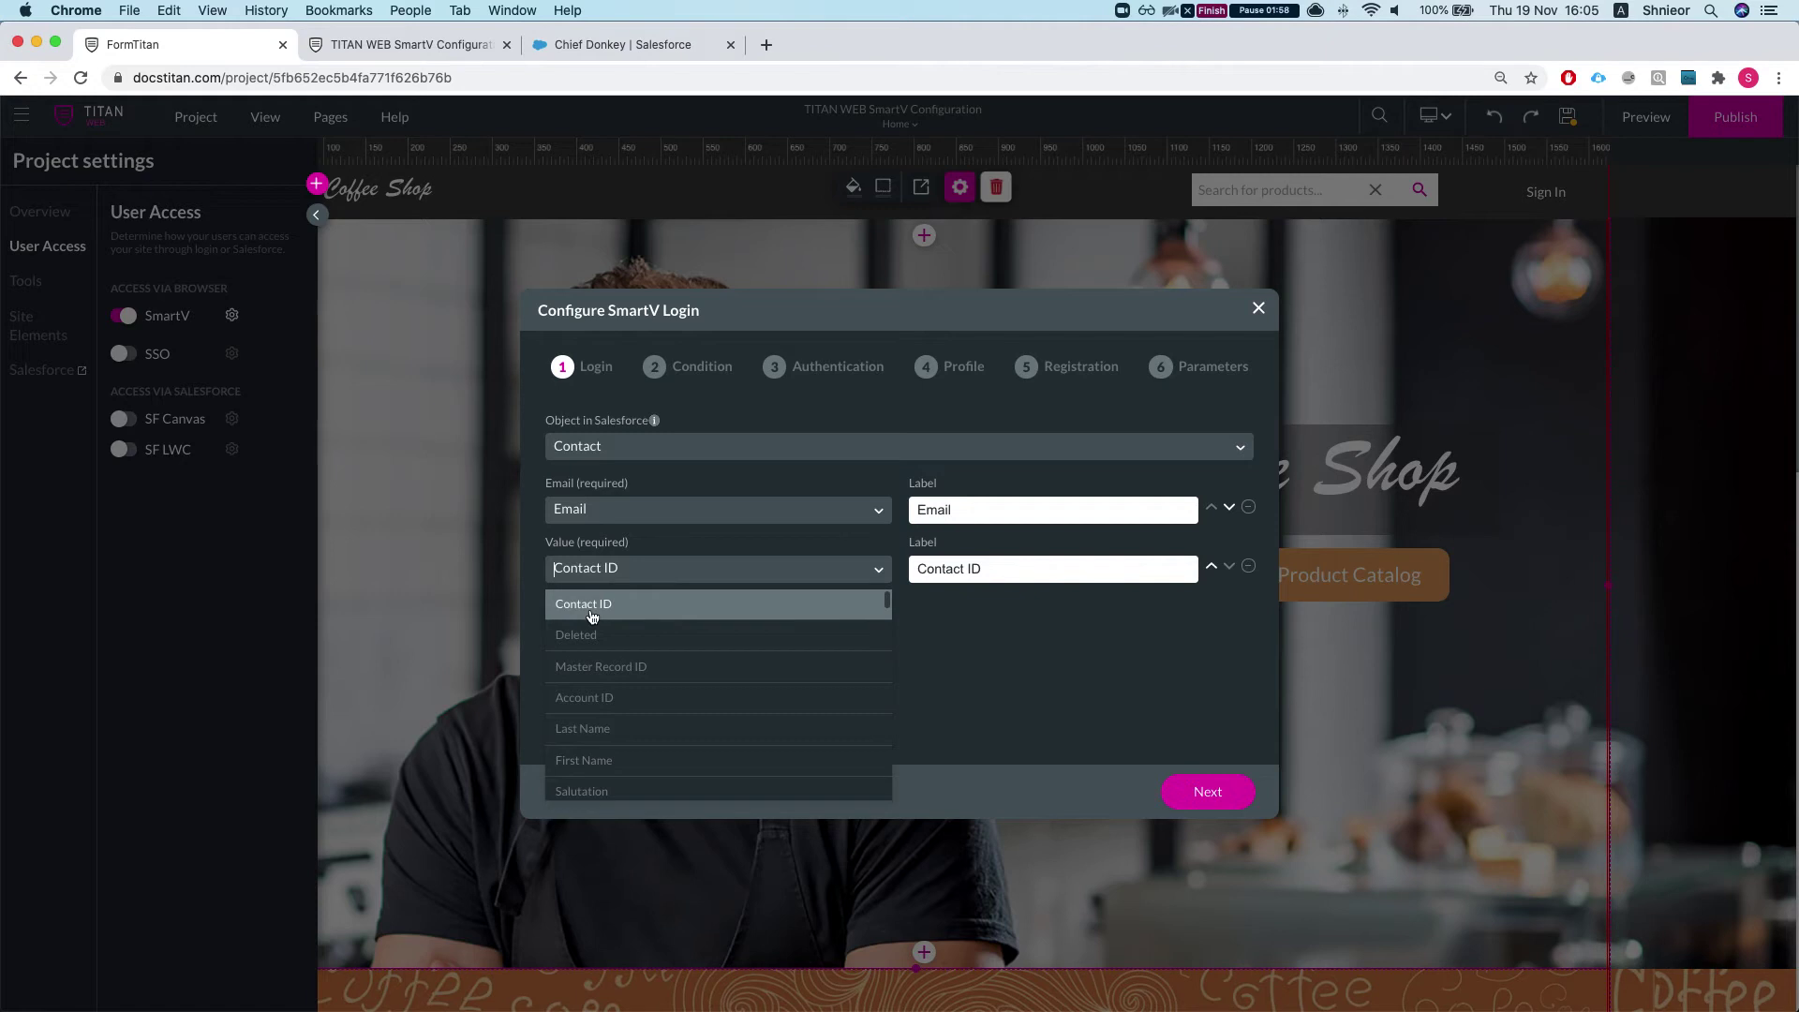
{"action": "left_click", "coordinate": [596, 609]}
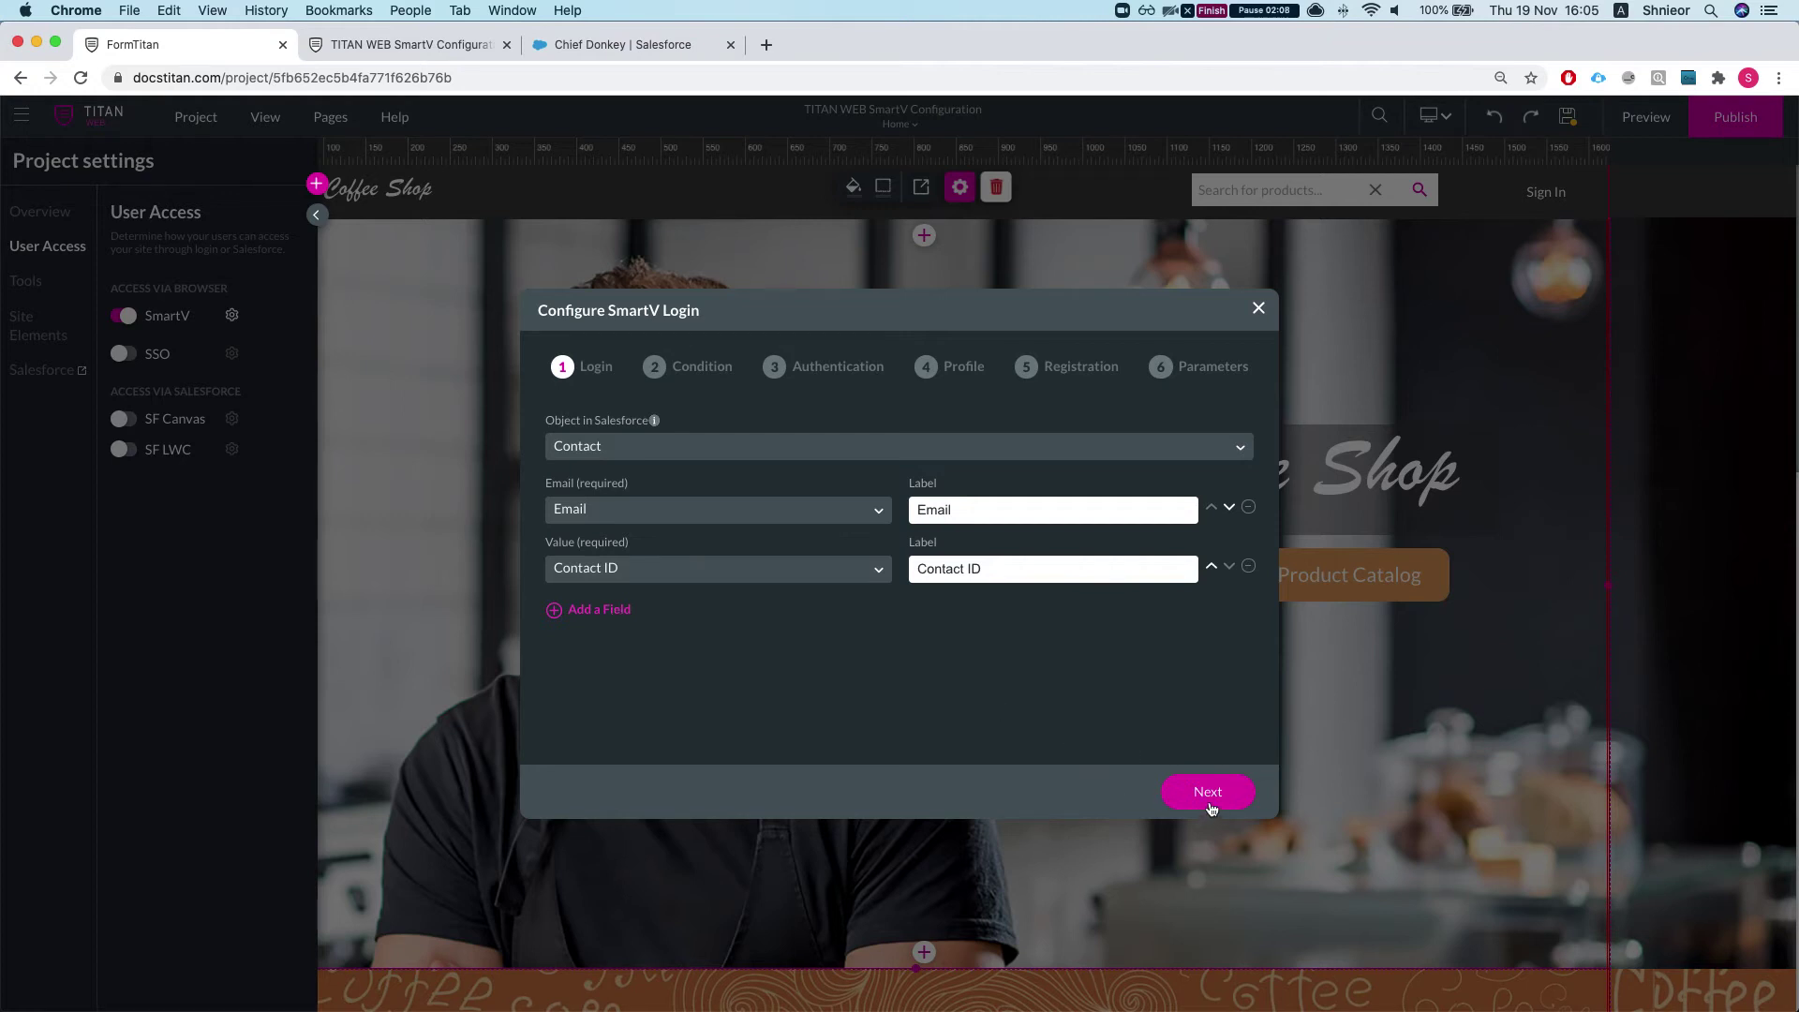
{"action": "left_click", "coordinate": [1202, 799]}
- Add a condition row, filter fields by 'acc' and 'rec' without choosing one, and move on
{"action": "left_click", "coordinate": [559, 469]}
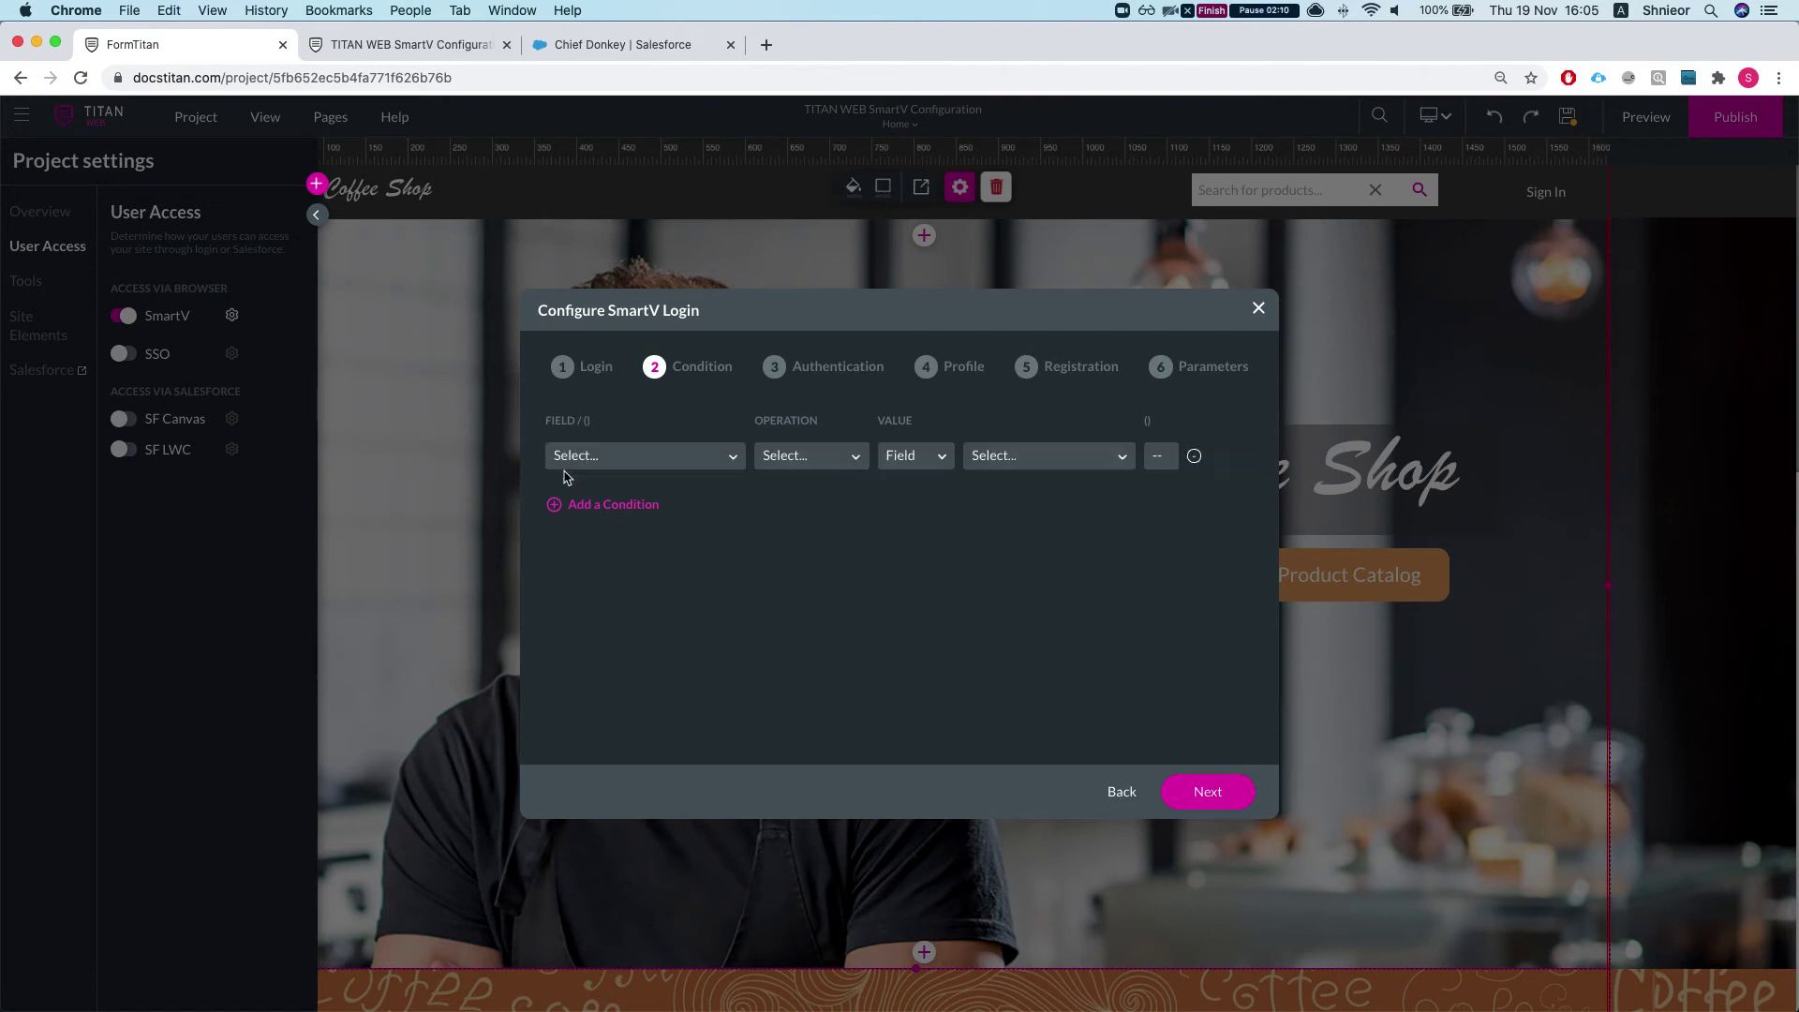
{"action": "left_click", "coordinate": [653, 461]}
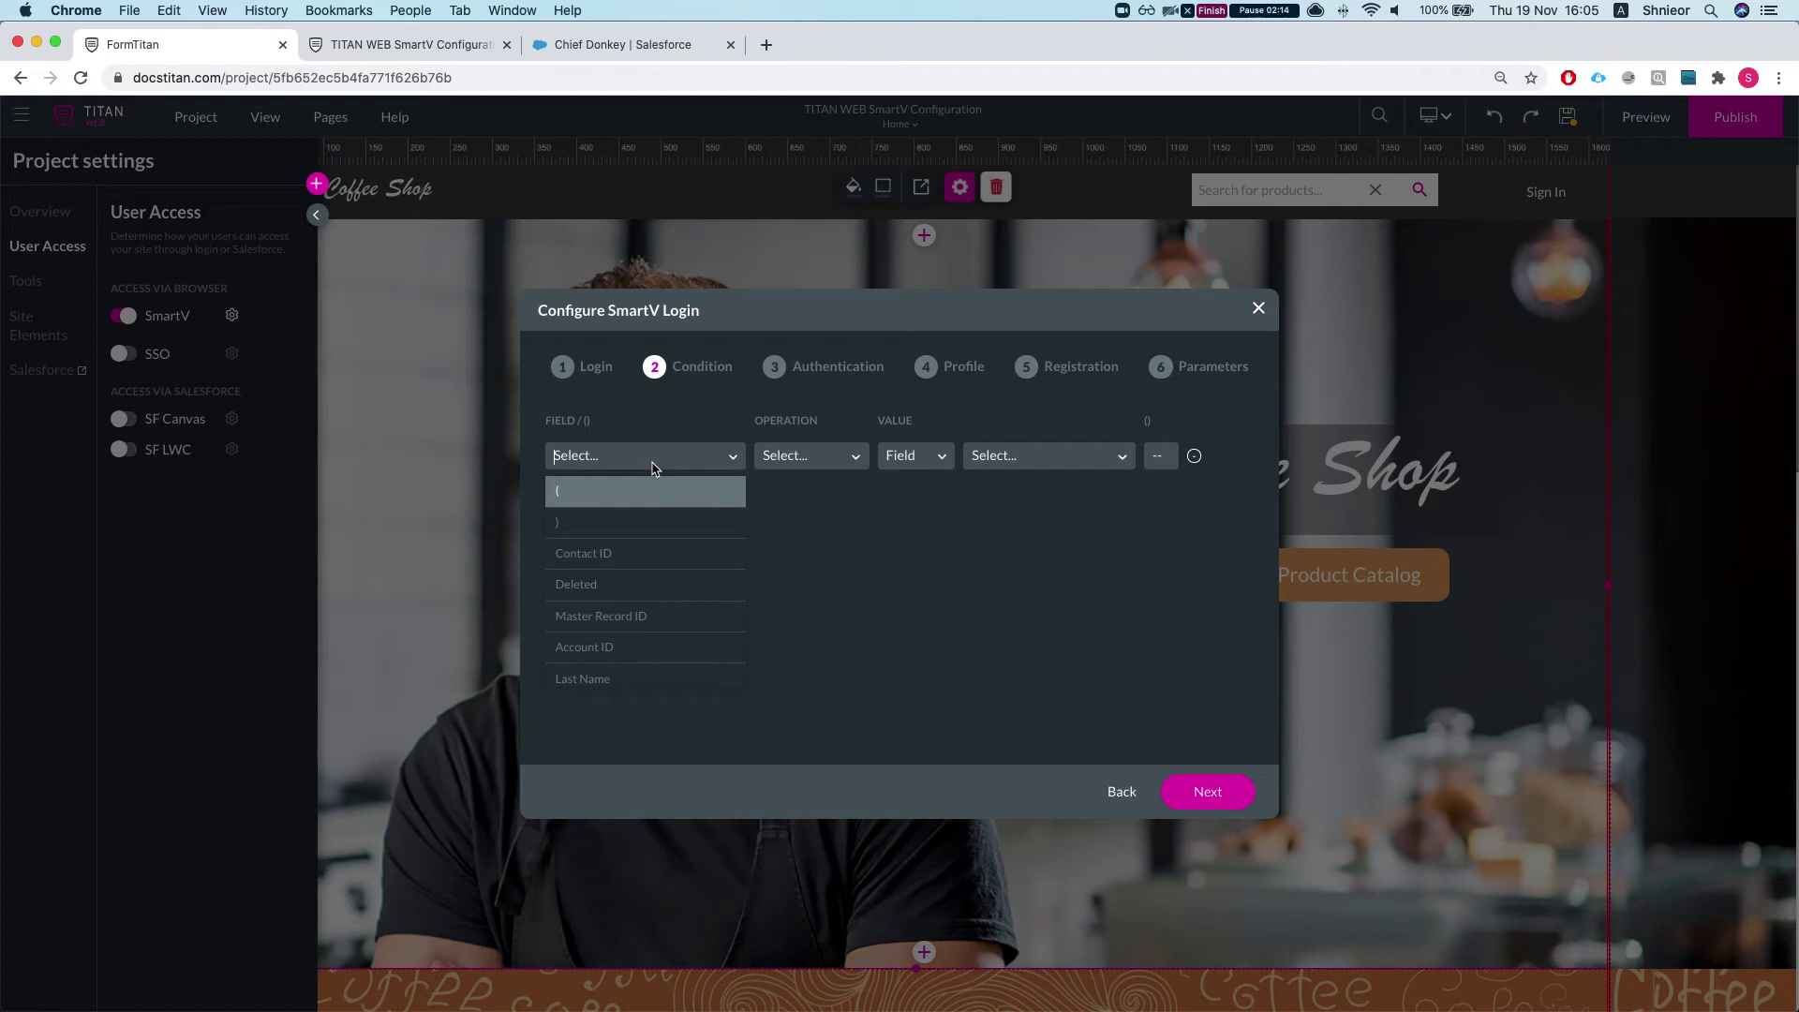
{"action": "type", "text": "acc"}
{"action": "key", "text": "BackSpace"}
{"action": "key", "text": "BackSpace"}
{"action": "key", "text": "BackSpace"}
{"action": "type", "text": "rec"}
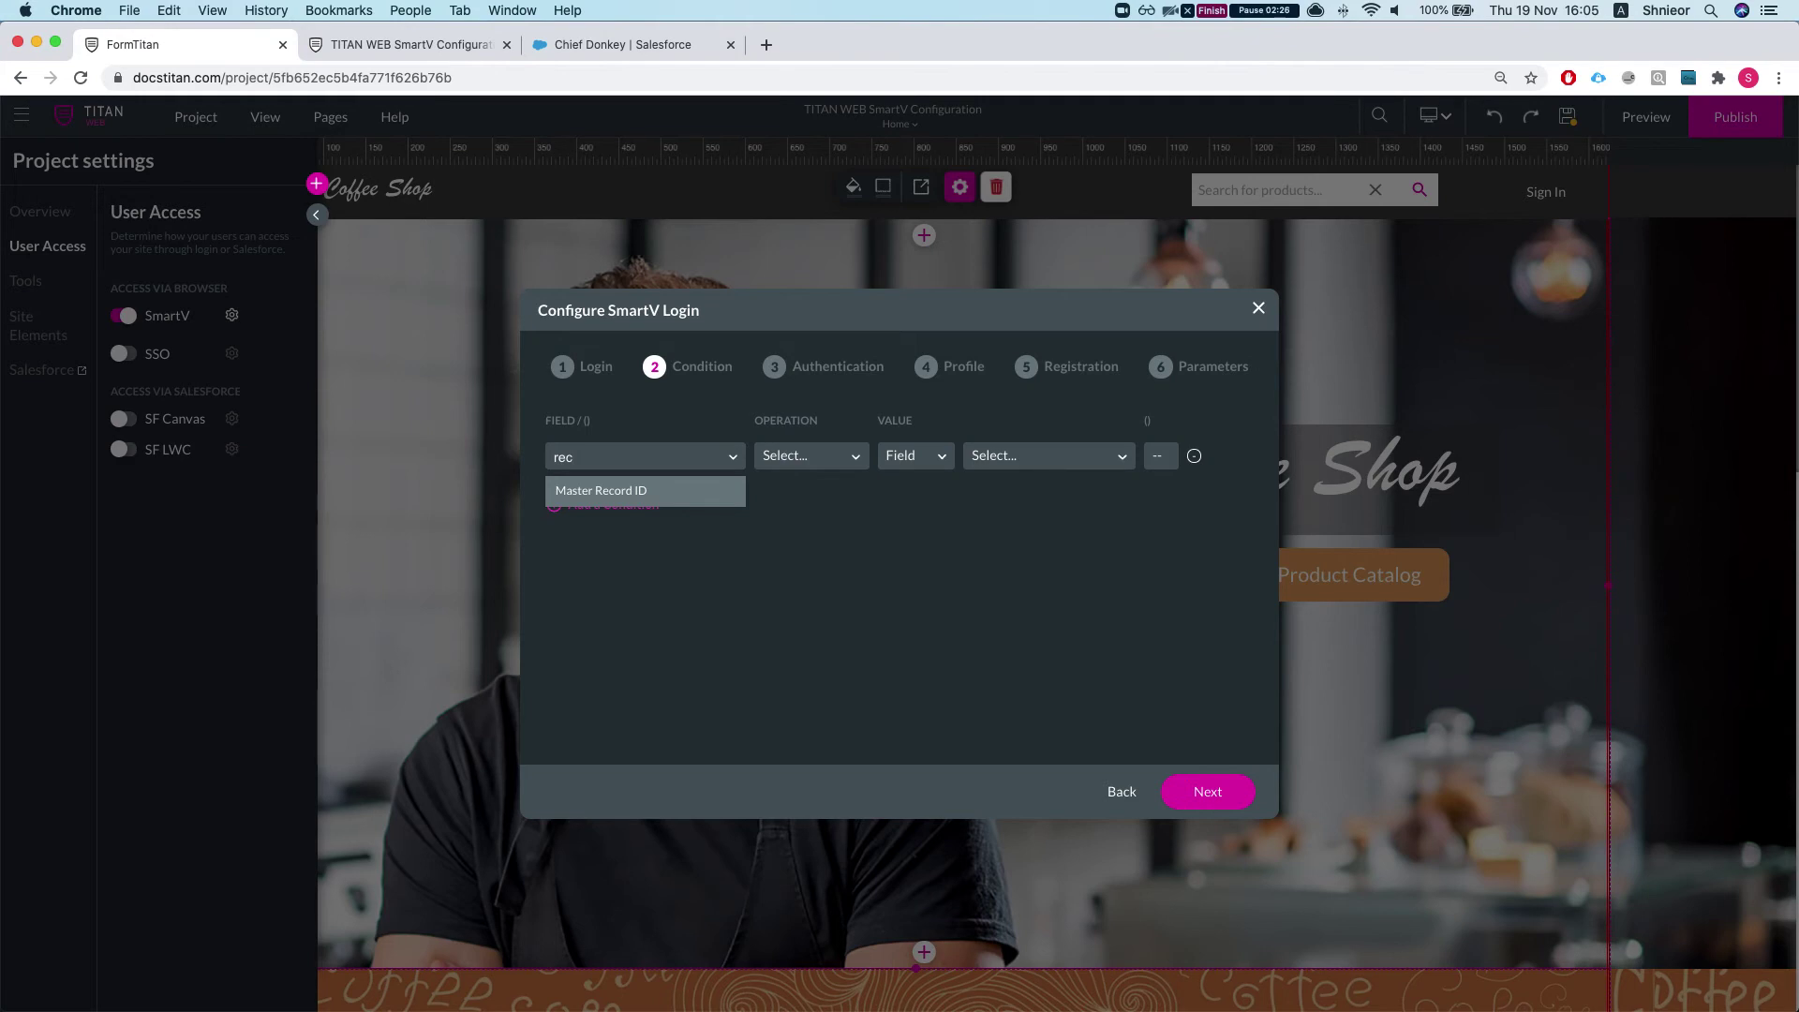
{"action": "key", "text": "BackSpace"}
{"action": "key", "text": "BackSpace"}
{"action": "key", "text": "BackSpace"}
{"action": "scroll", "coordinate": [643, 666], "scroll_direction": "down", "scroll_amount": 1}
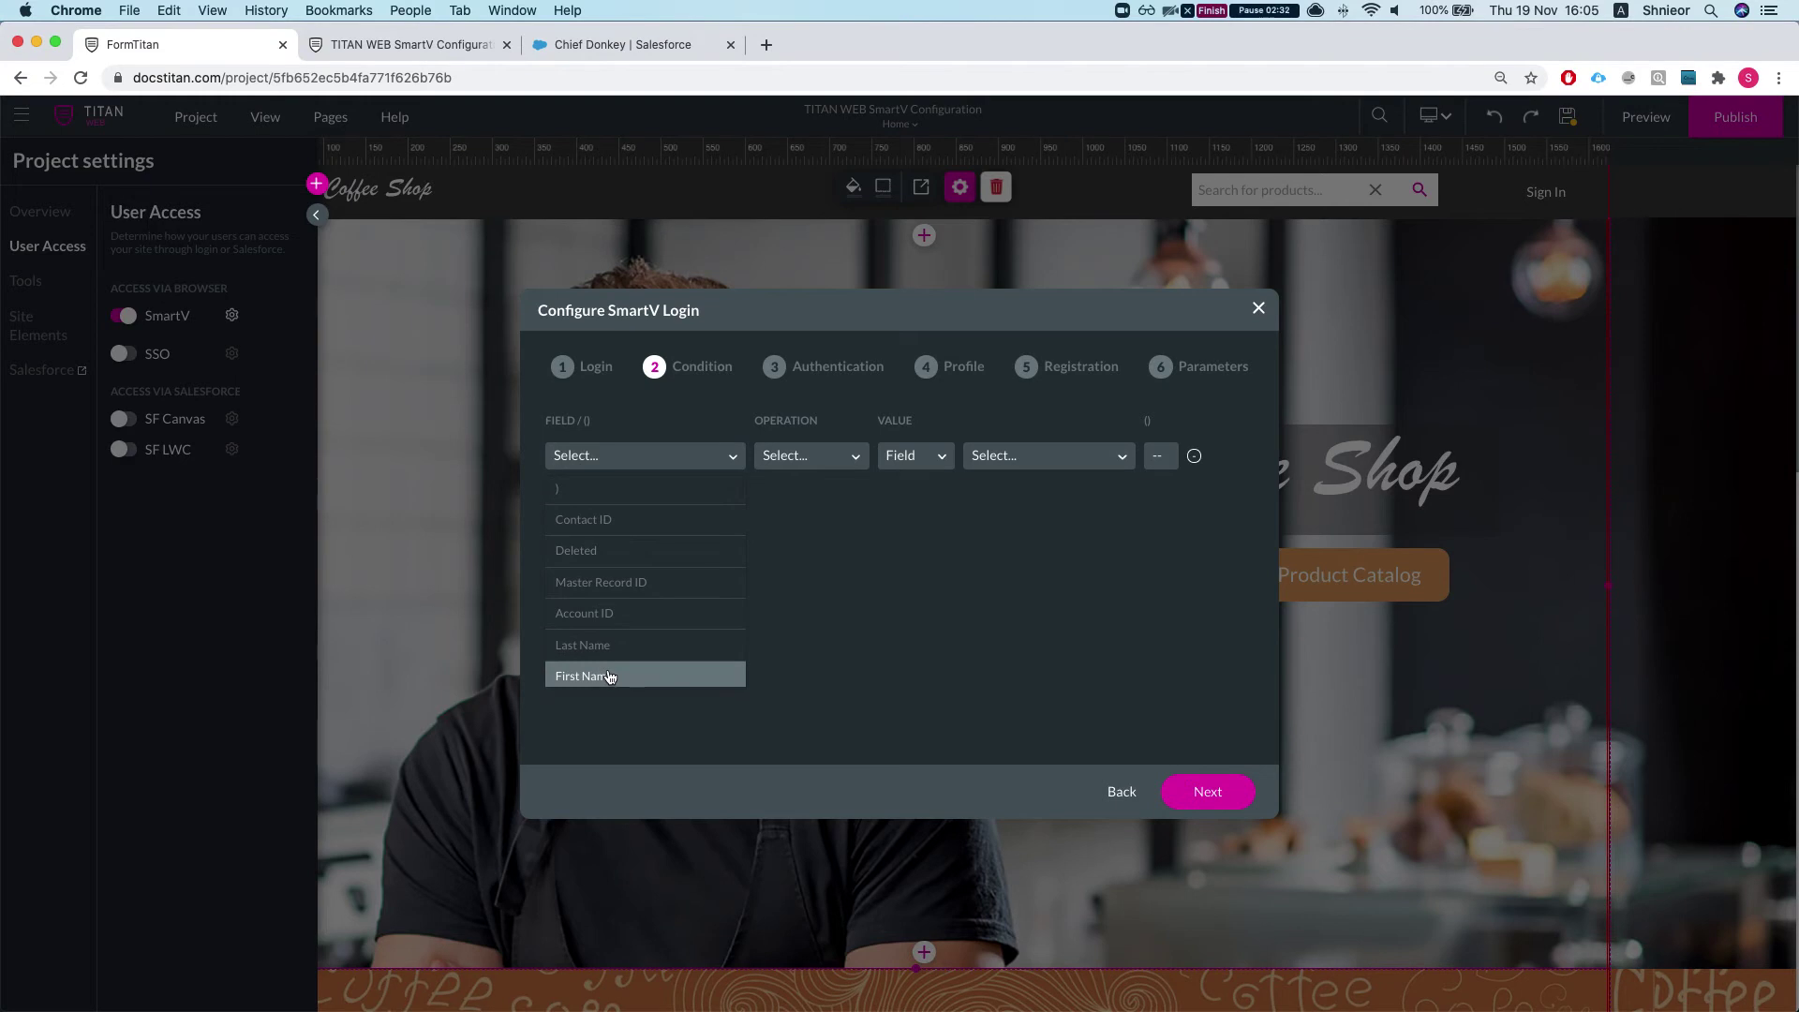
{"action": "left_click", "coordinate": [926, 605]}
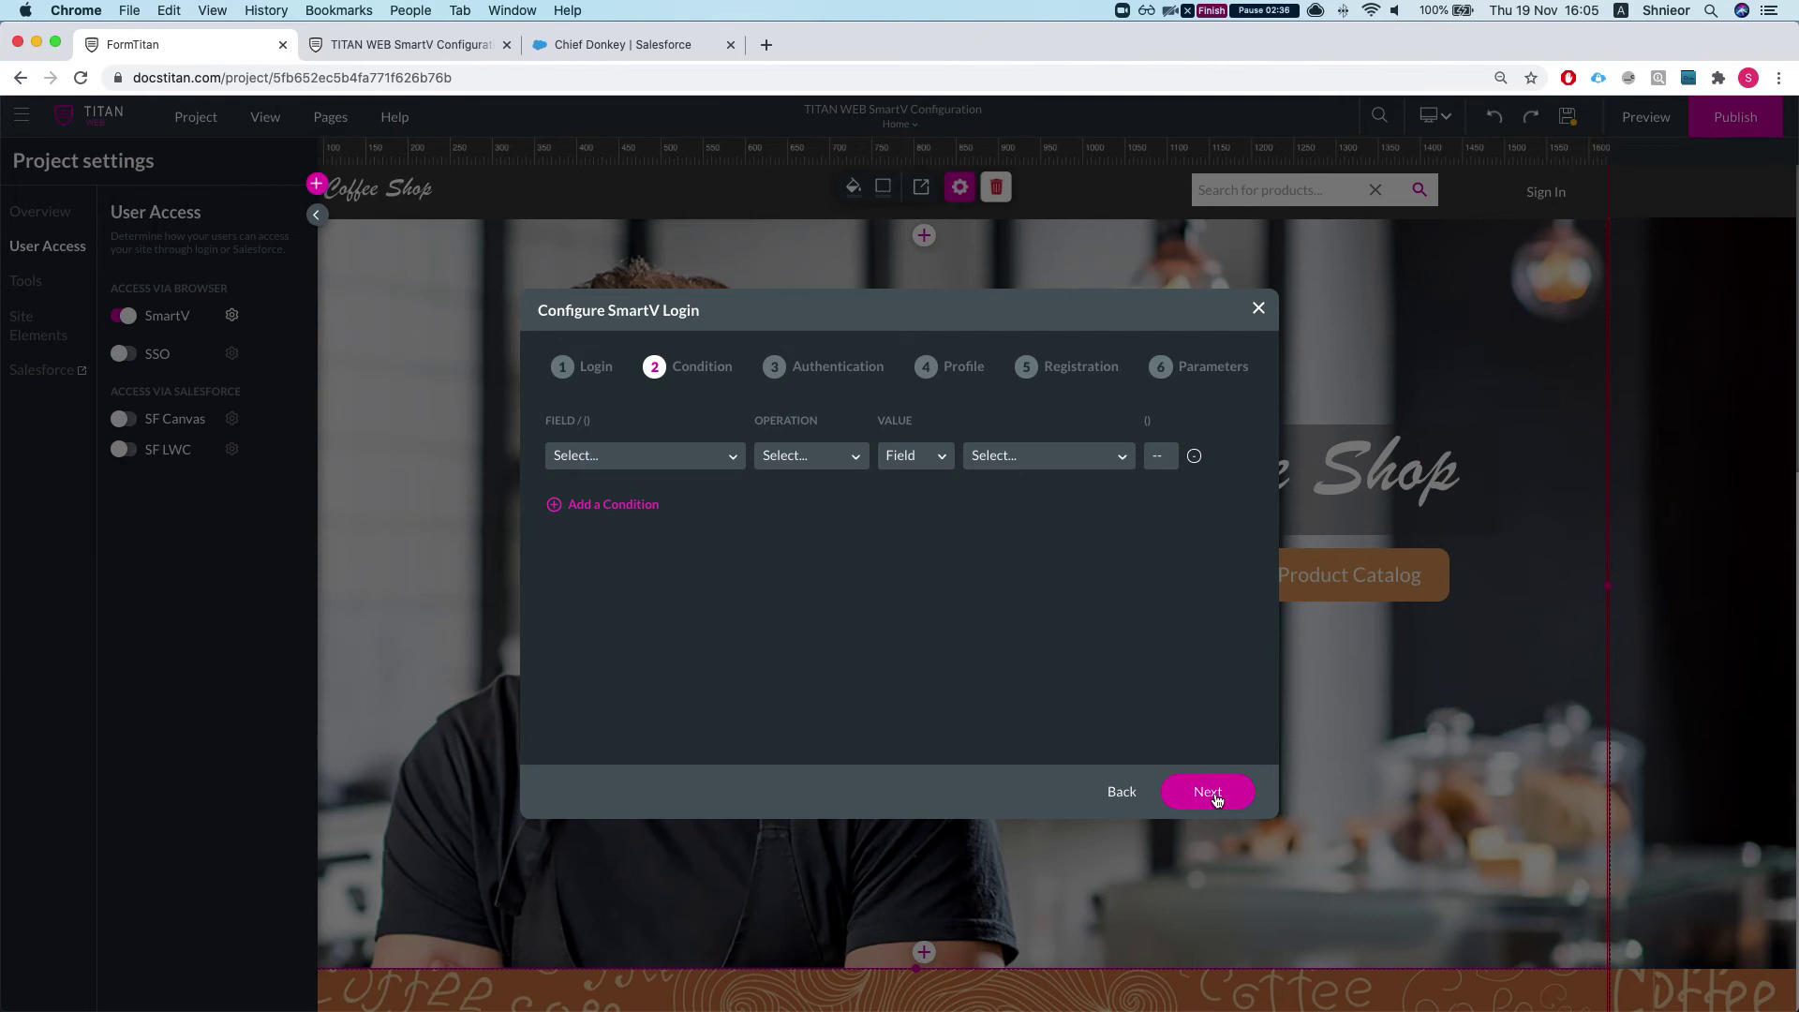
{"action": "left_click", "coordinate": [1214, 796]}
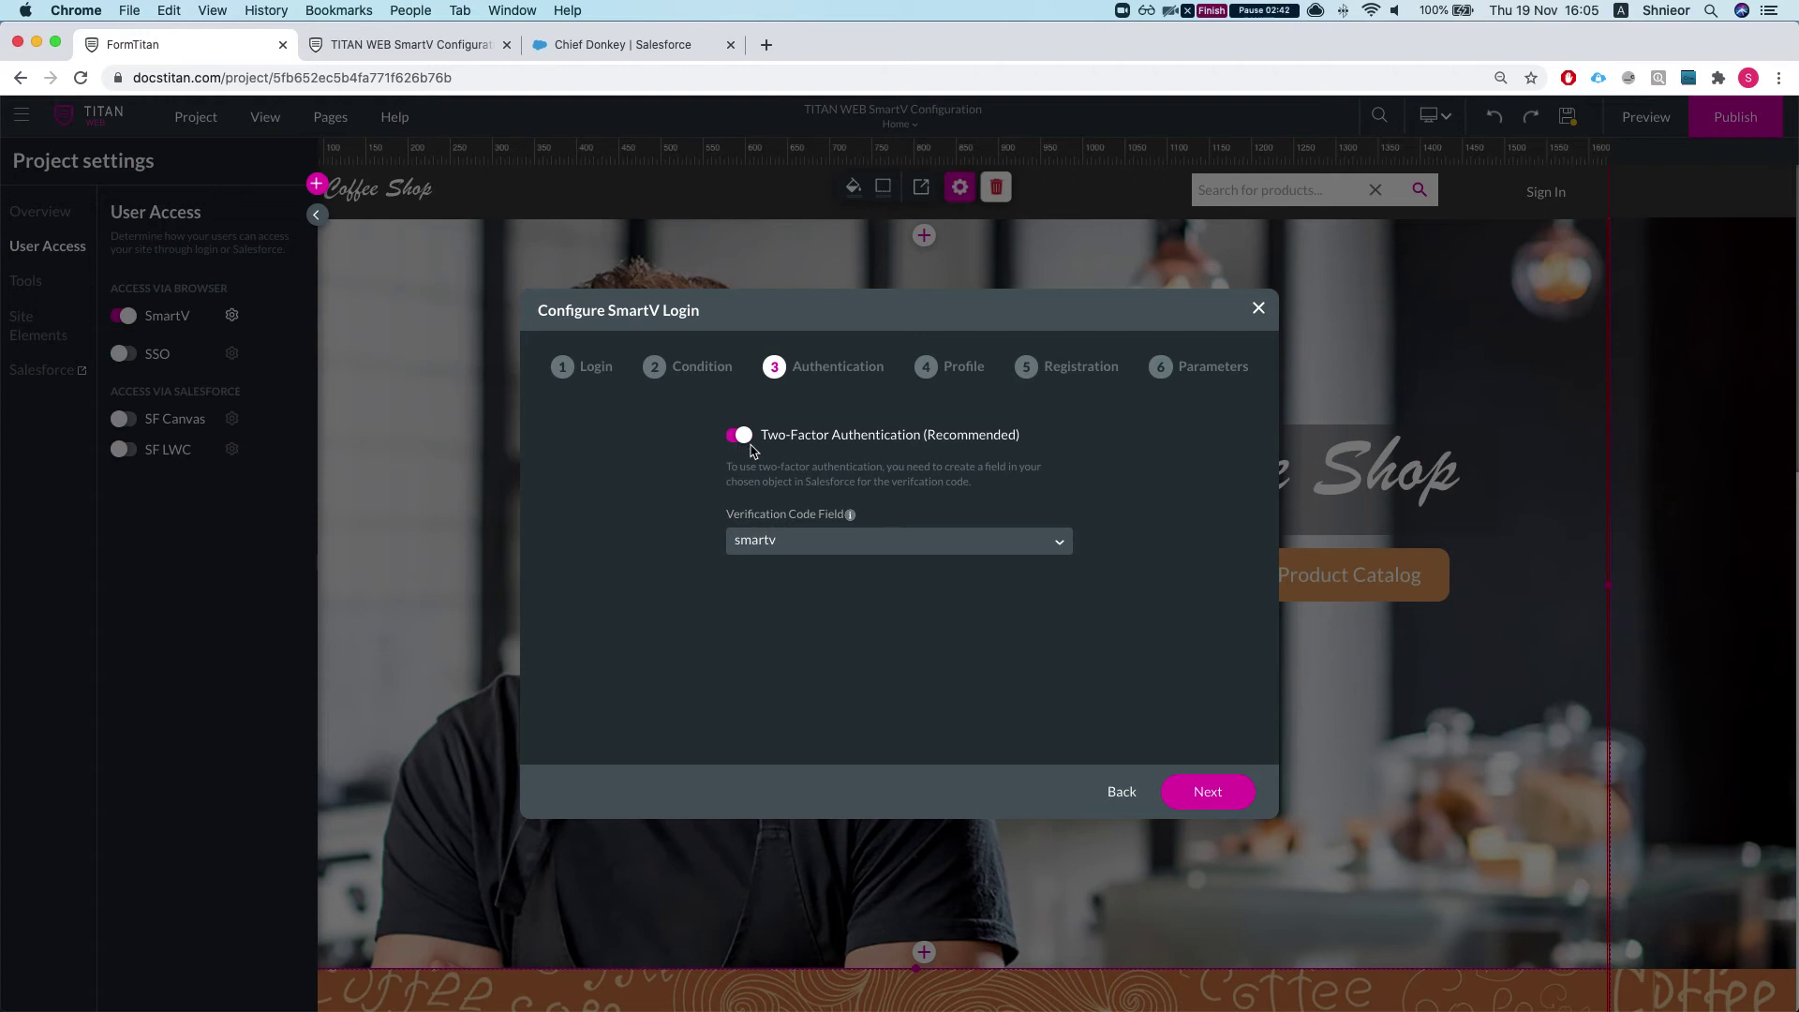
- Keep Two-Factor Authentication on, view the verification code field options, then check the Salesforce contact
{"action": "left_click", "coordinate": [741, 437]}
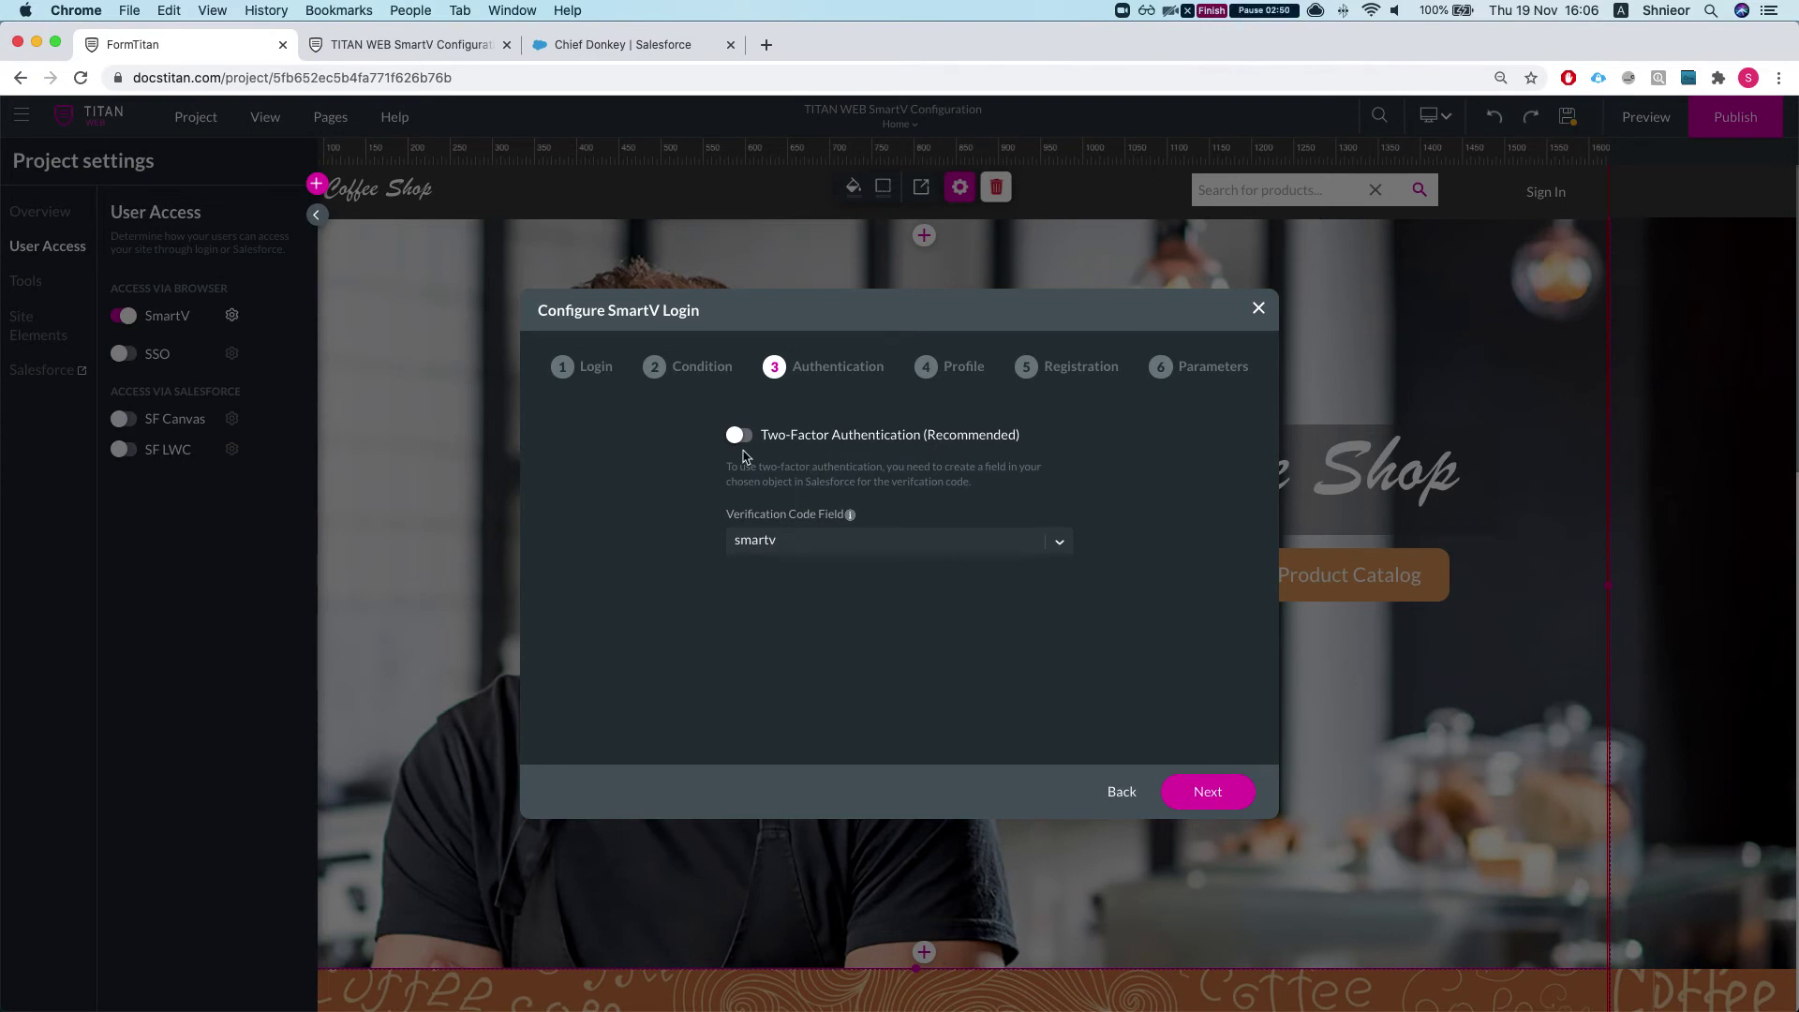
{"action": "left_click", "coordinate": [740, 434]}
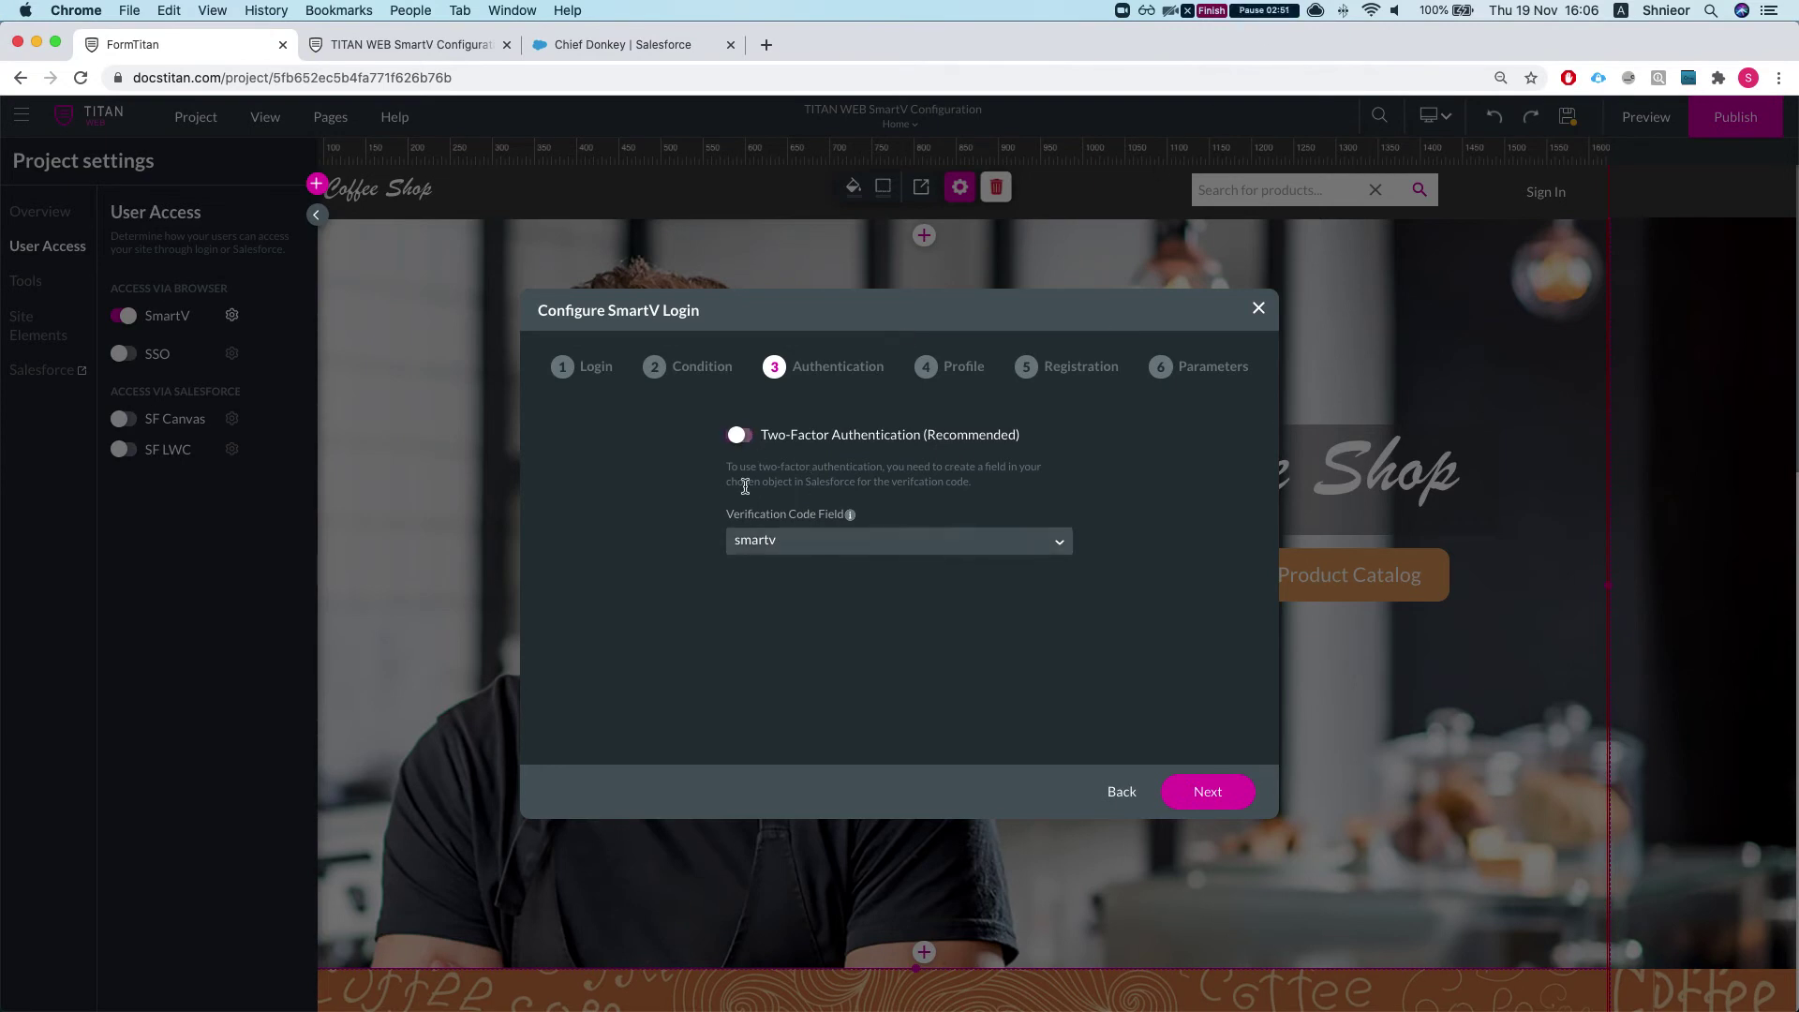
{"action": "left_click", "coordinate": [775, 548]}
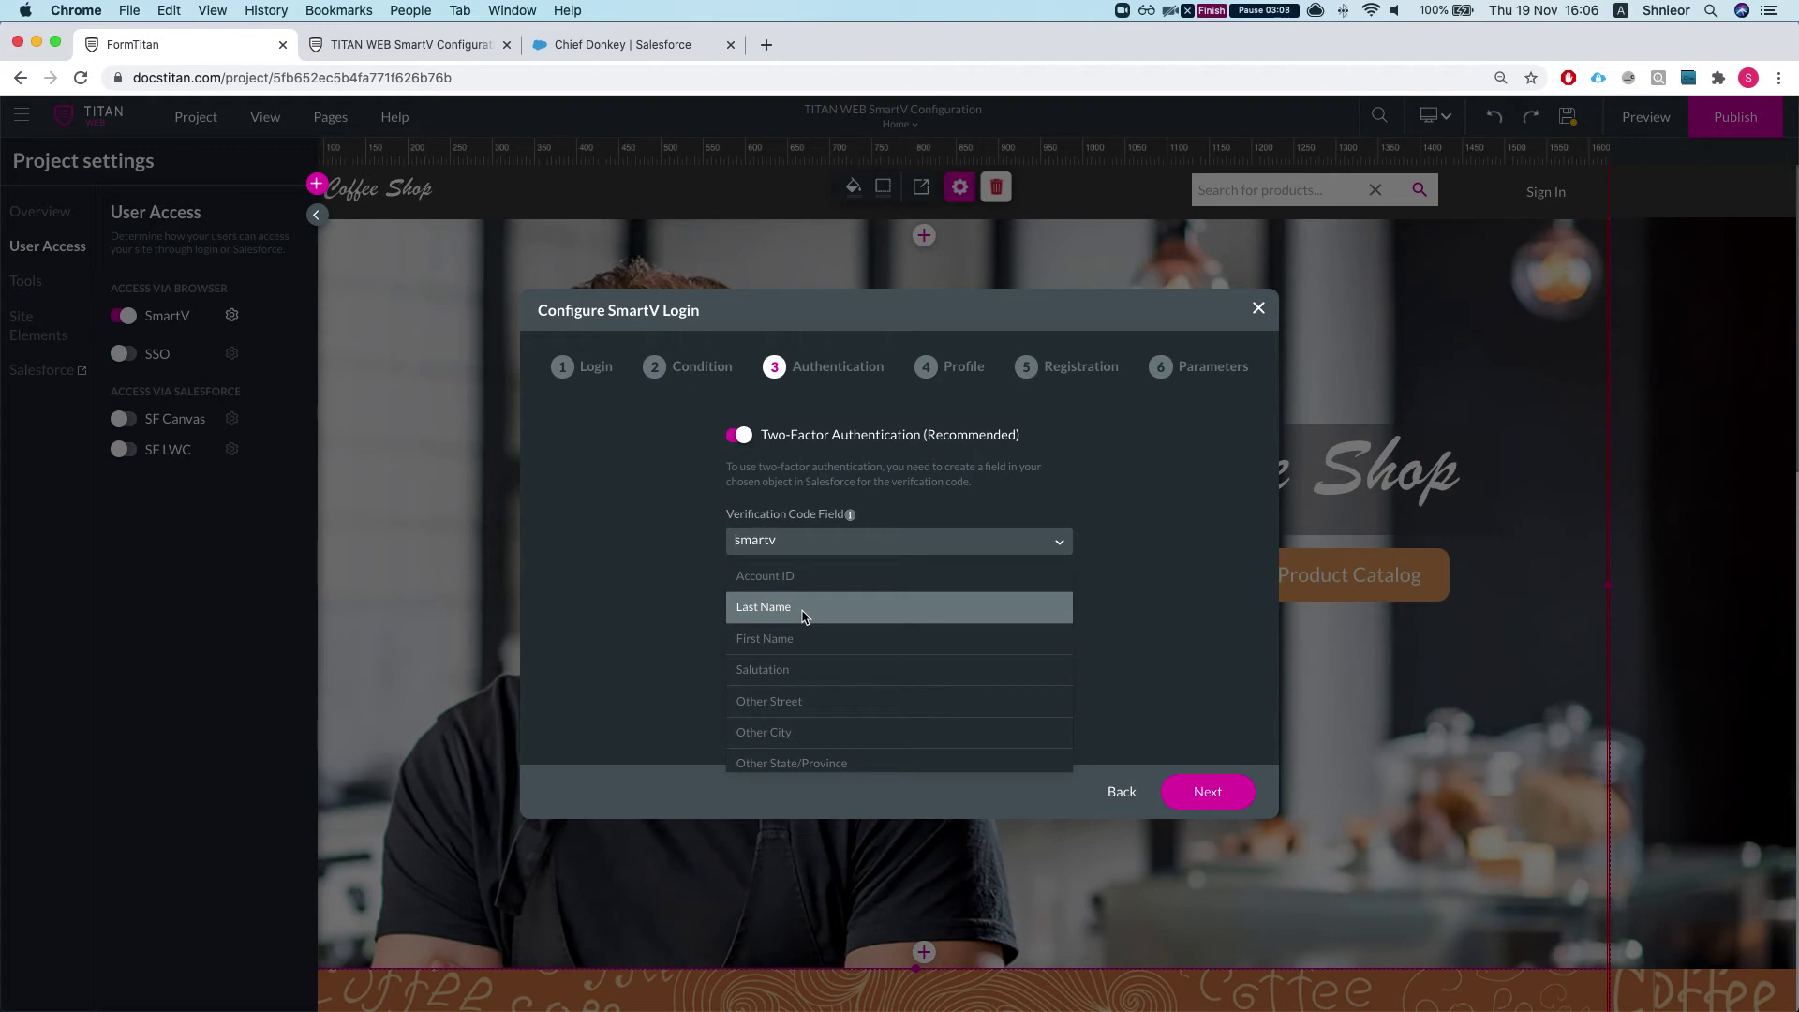
{"action": "left_click", "coordinate": [618, 44]}
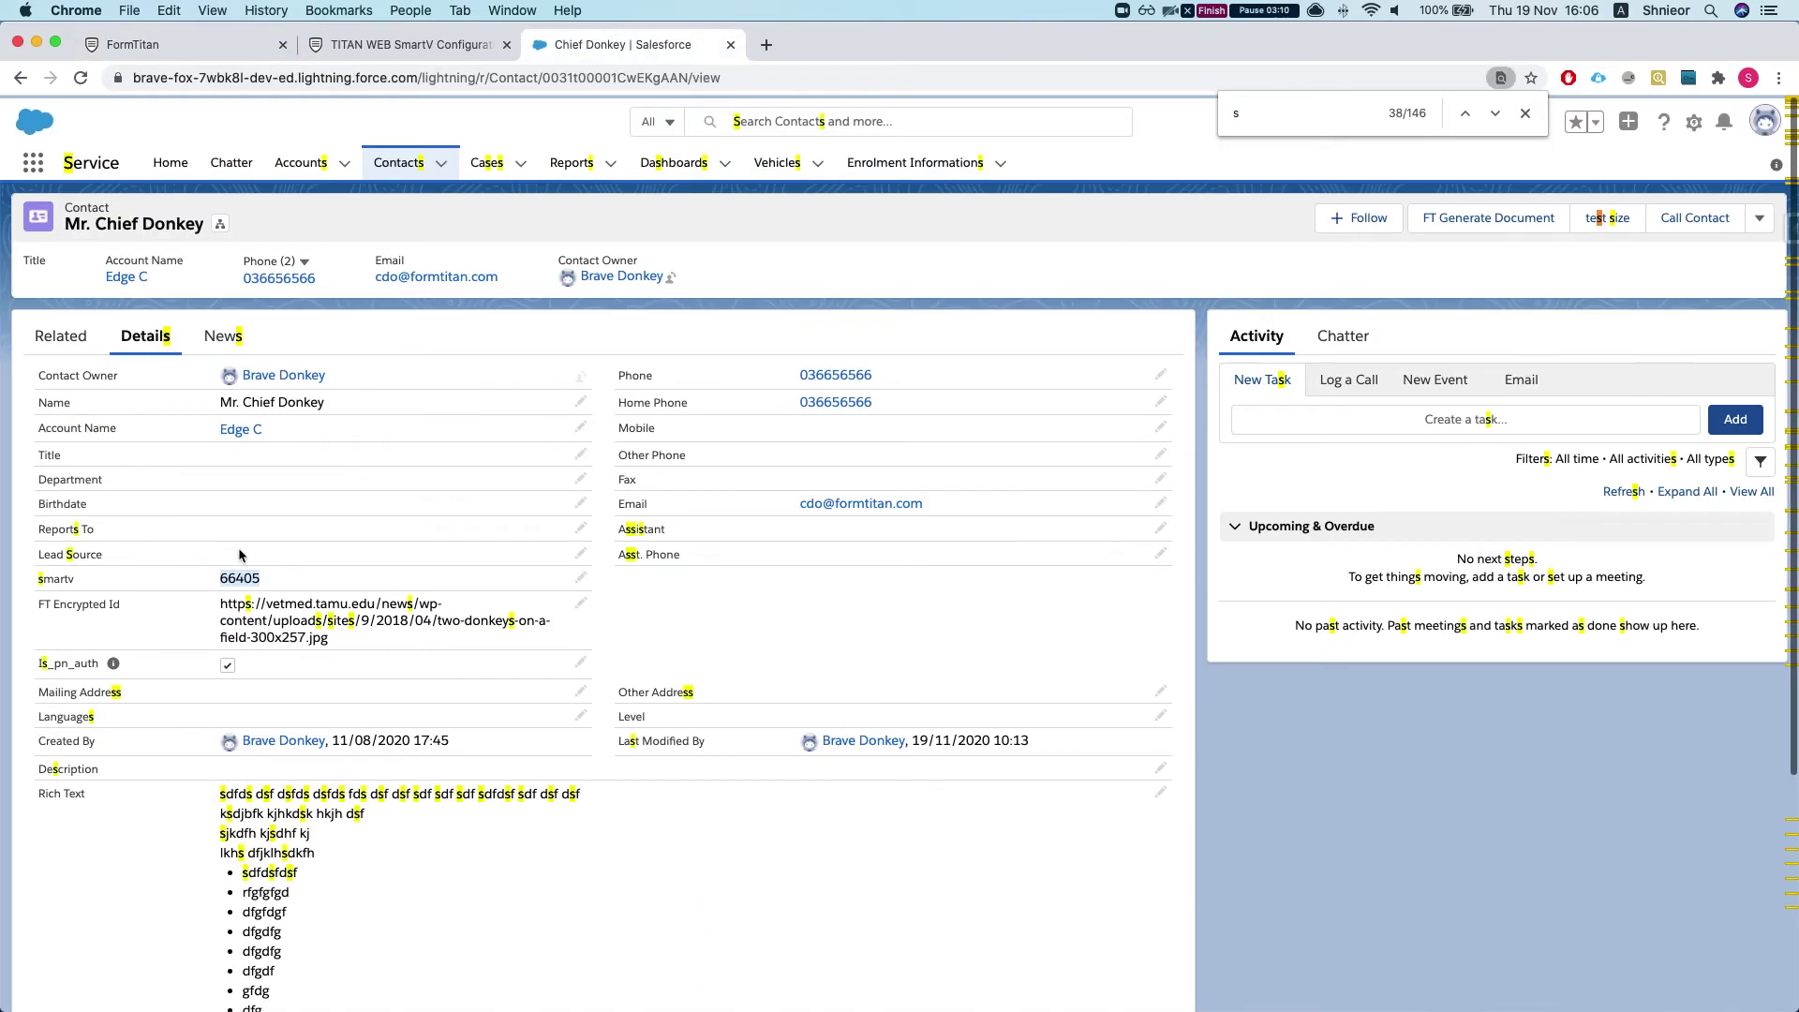
{"action": "scroll", "coordinate": [188, 552], "scroll_direction": "down", "scroll_amount": 2}
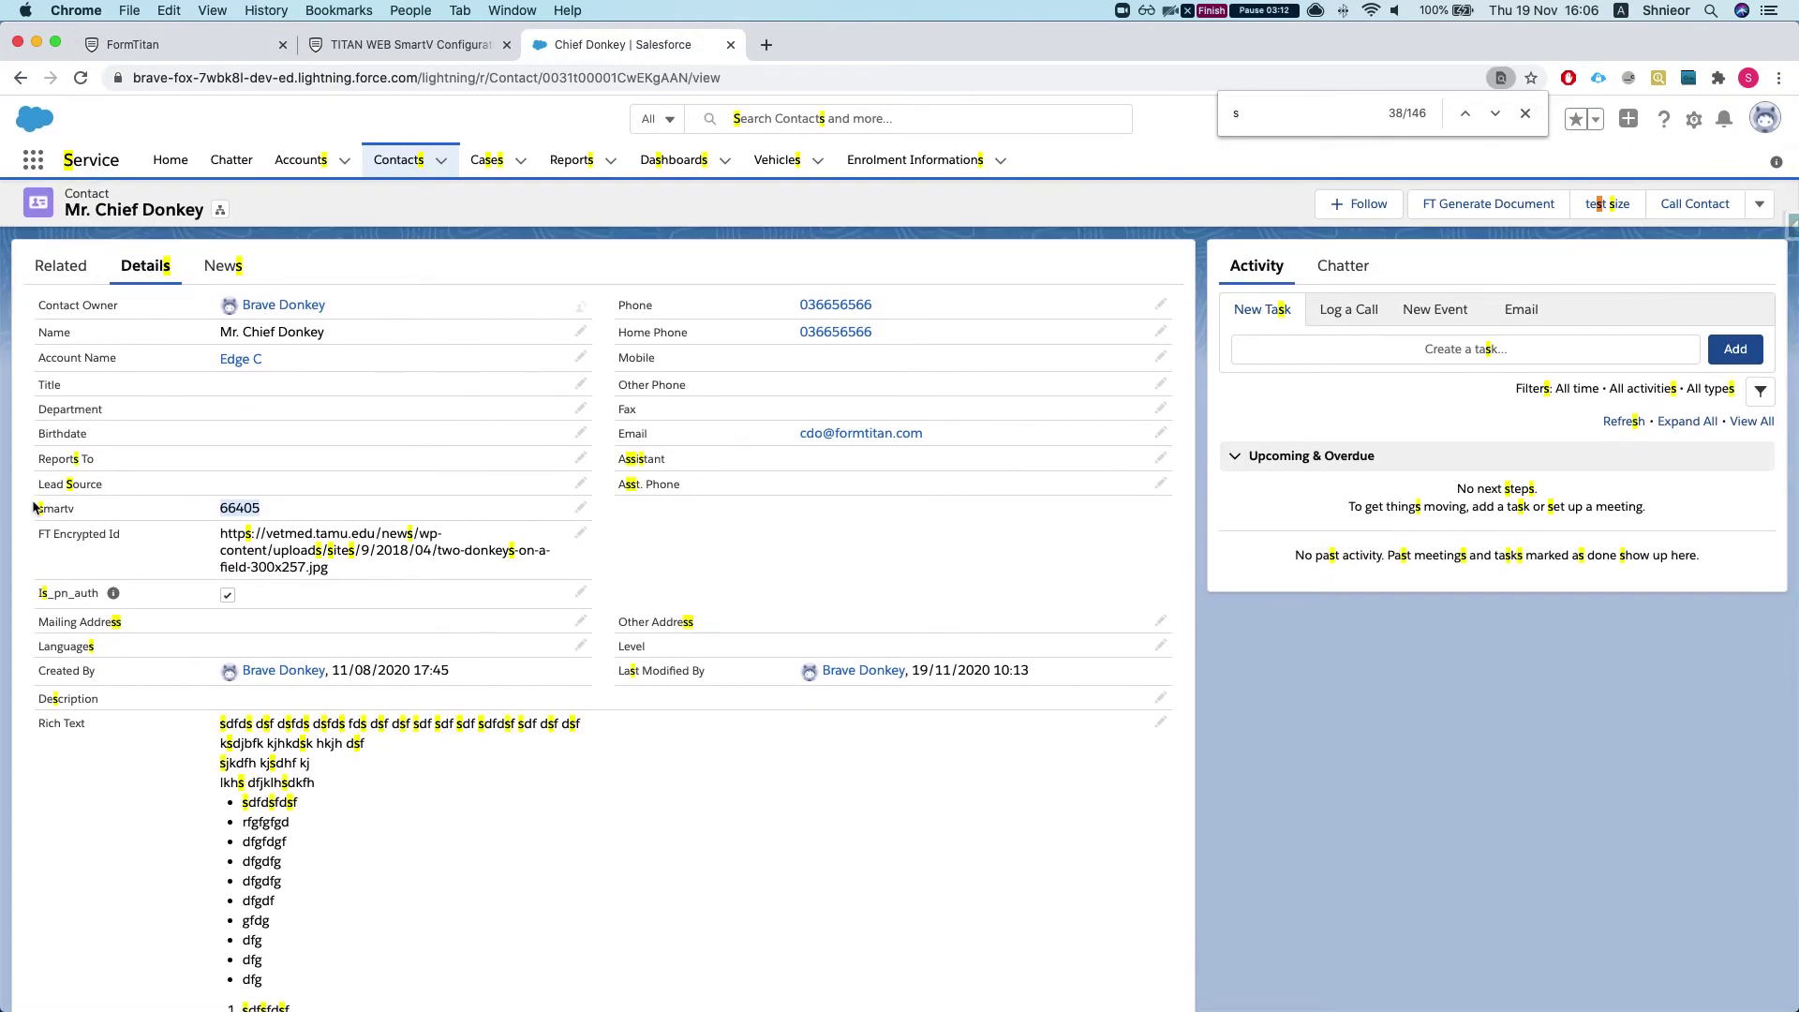
{"action": "double_click", "coordinate": [79, 504]}
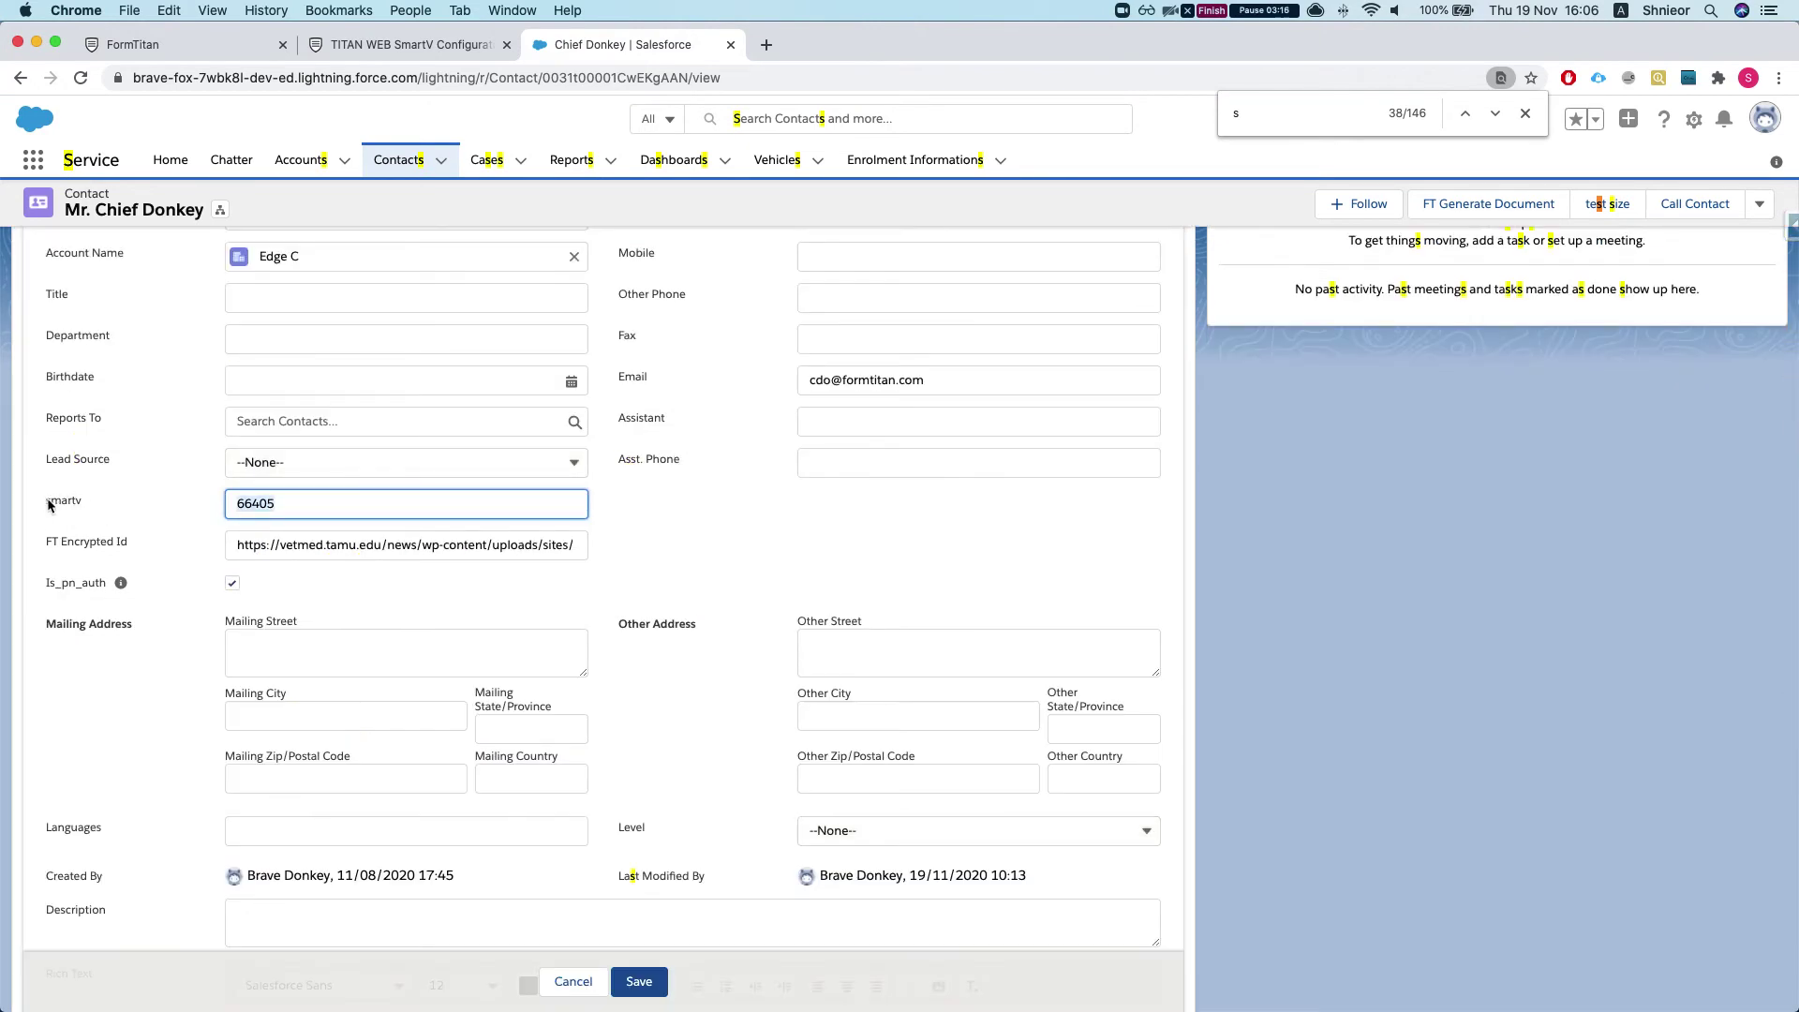
{"action": "left_click", "coordinate": [124, 502]}
{"action": "left_click", "coordinate": [68, 507]}
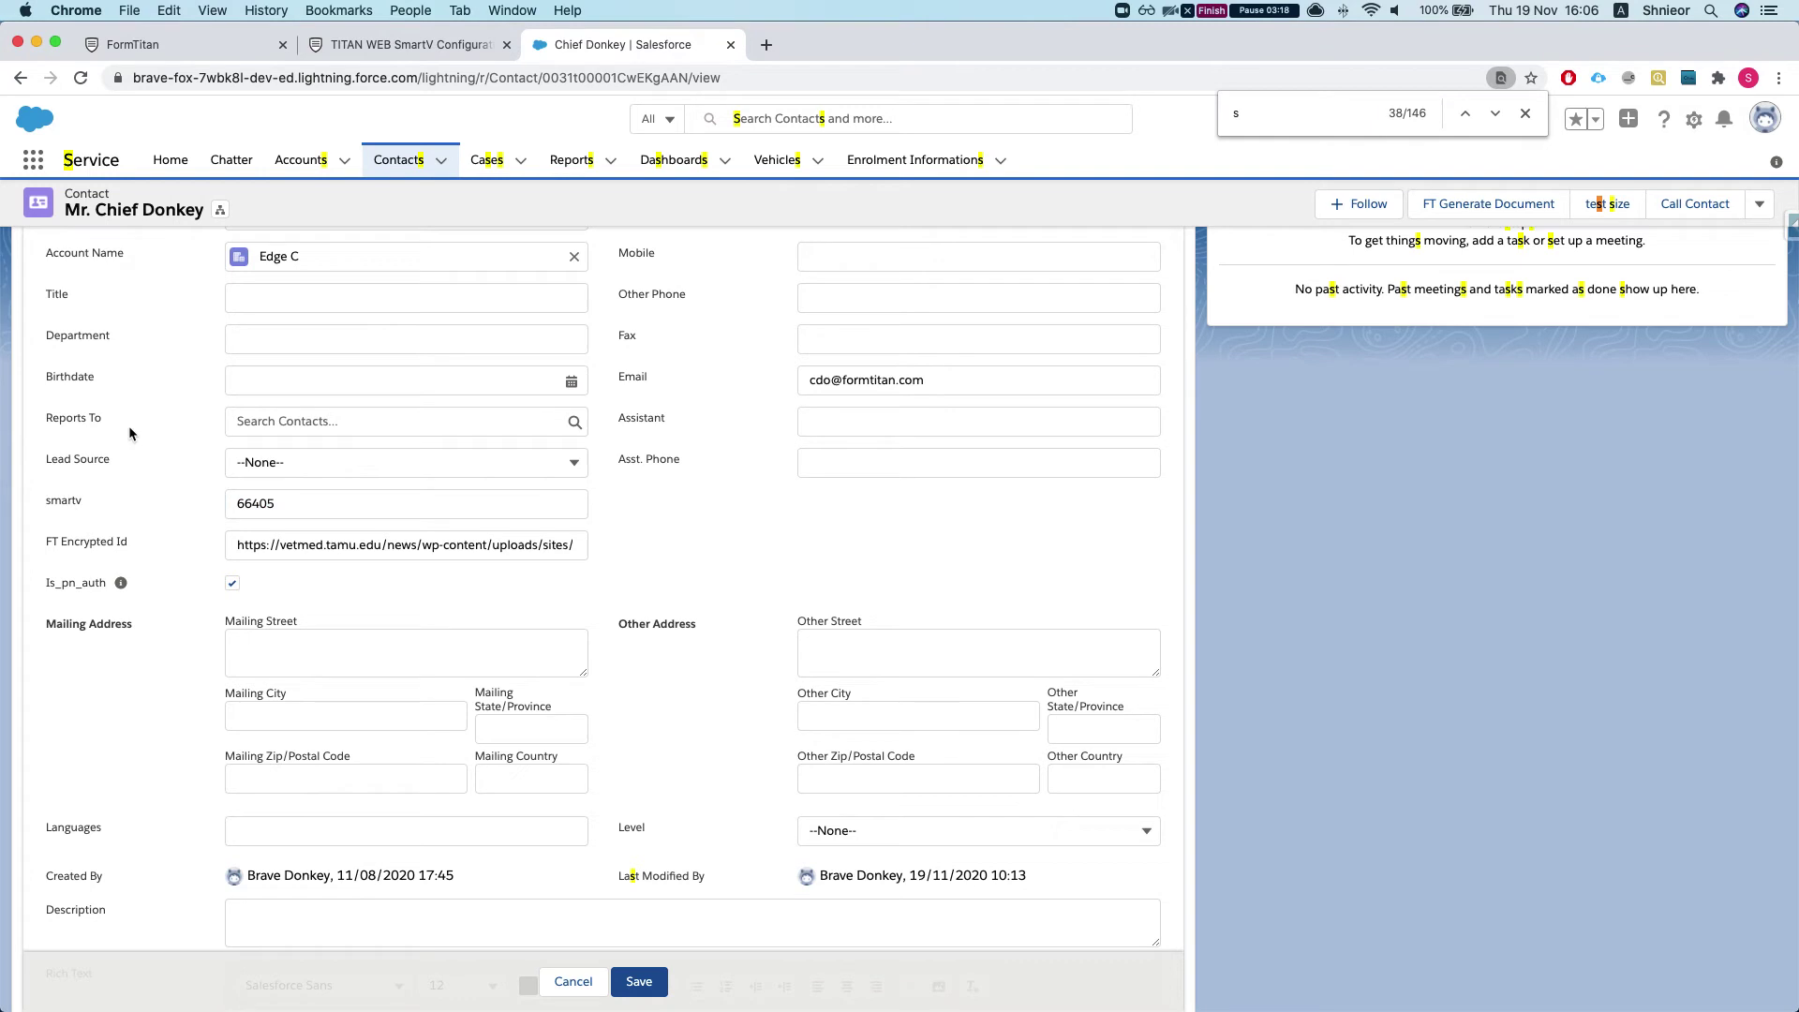
{"action": "left_click", "coordinate": [403, 44]}
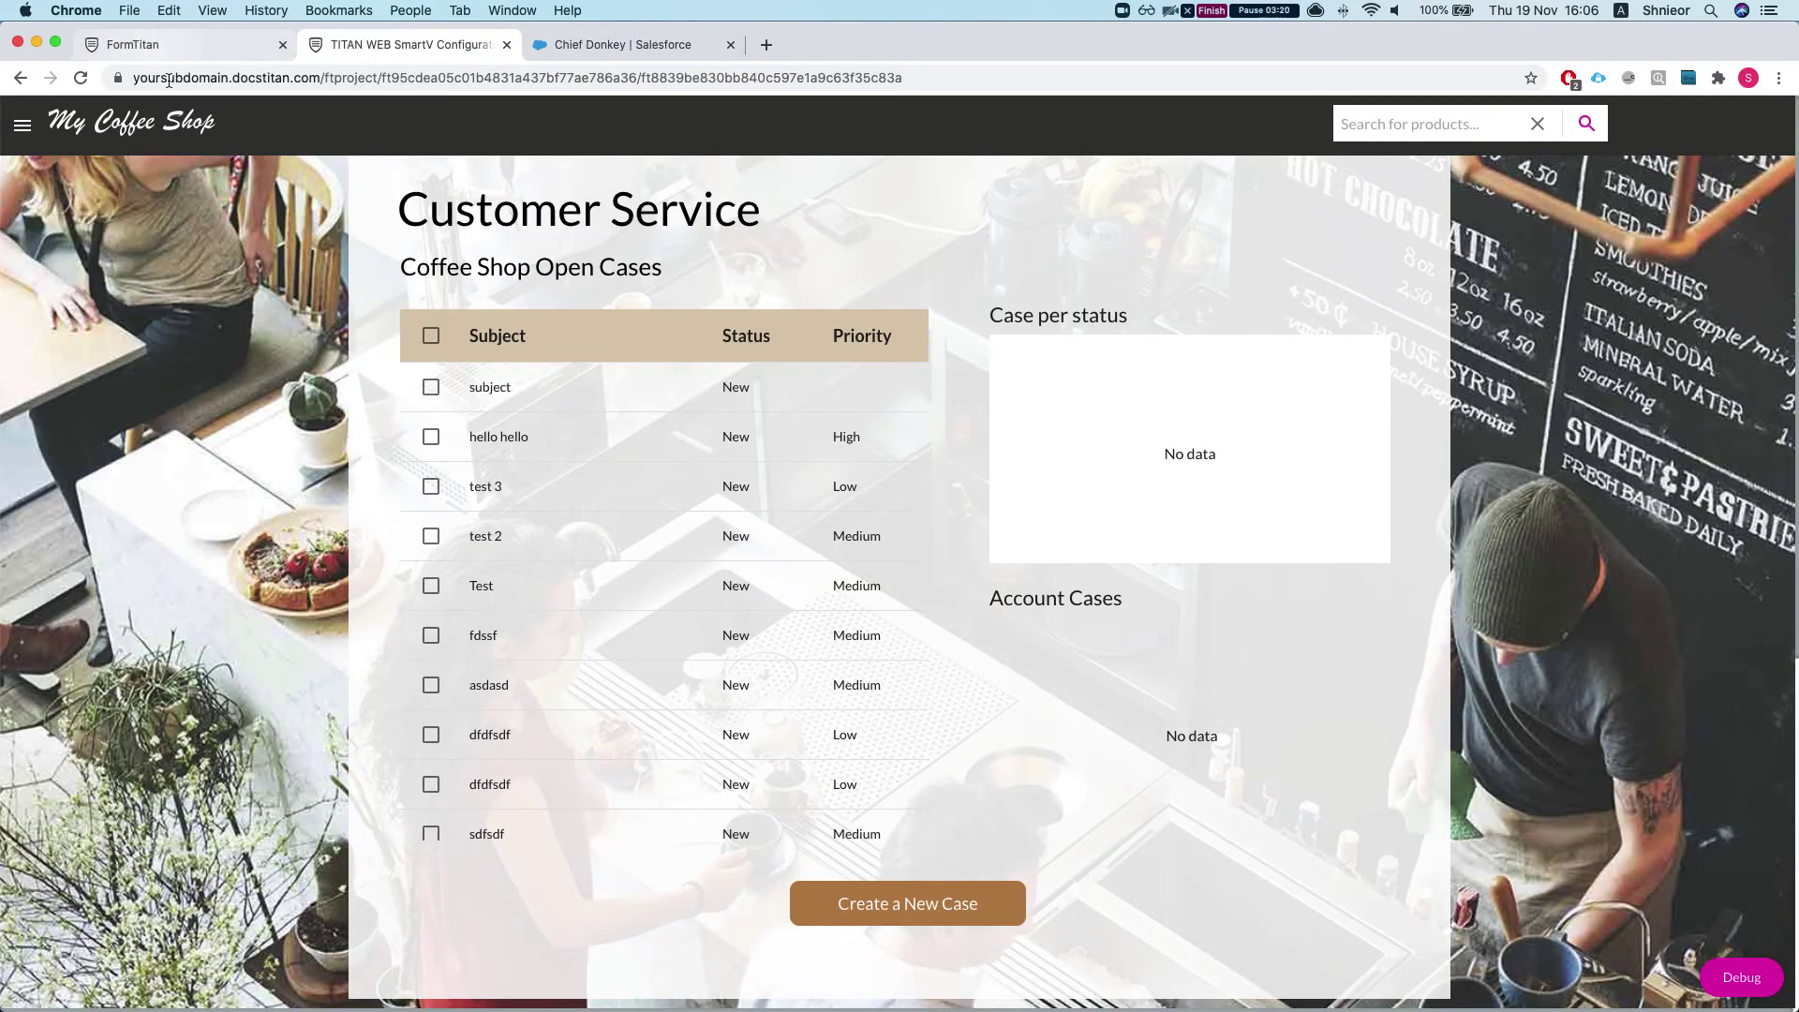
{"action": "left_click", "coordinate": [150, 54]}
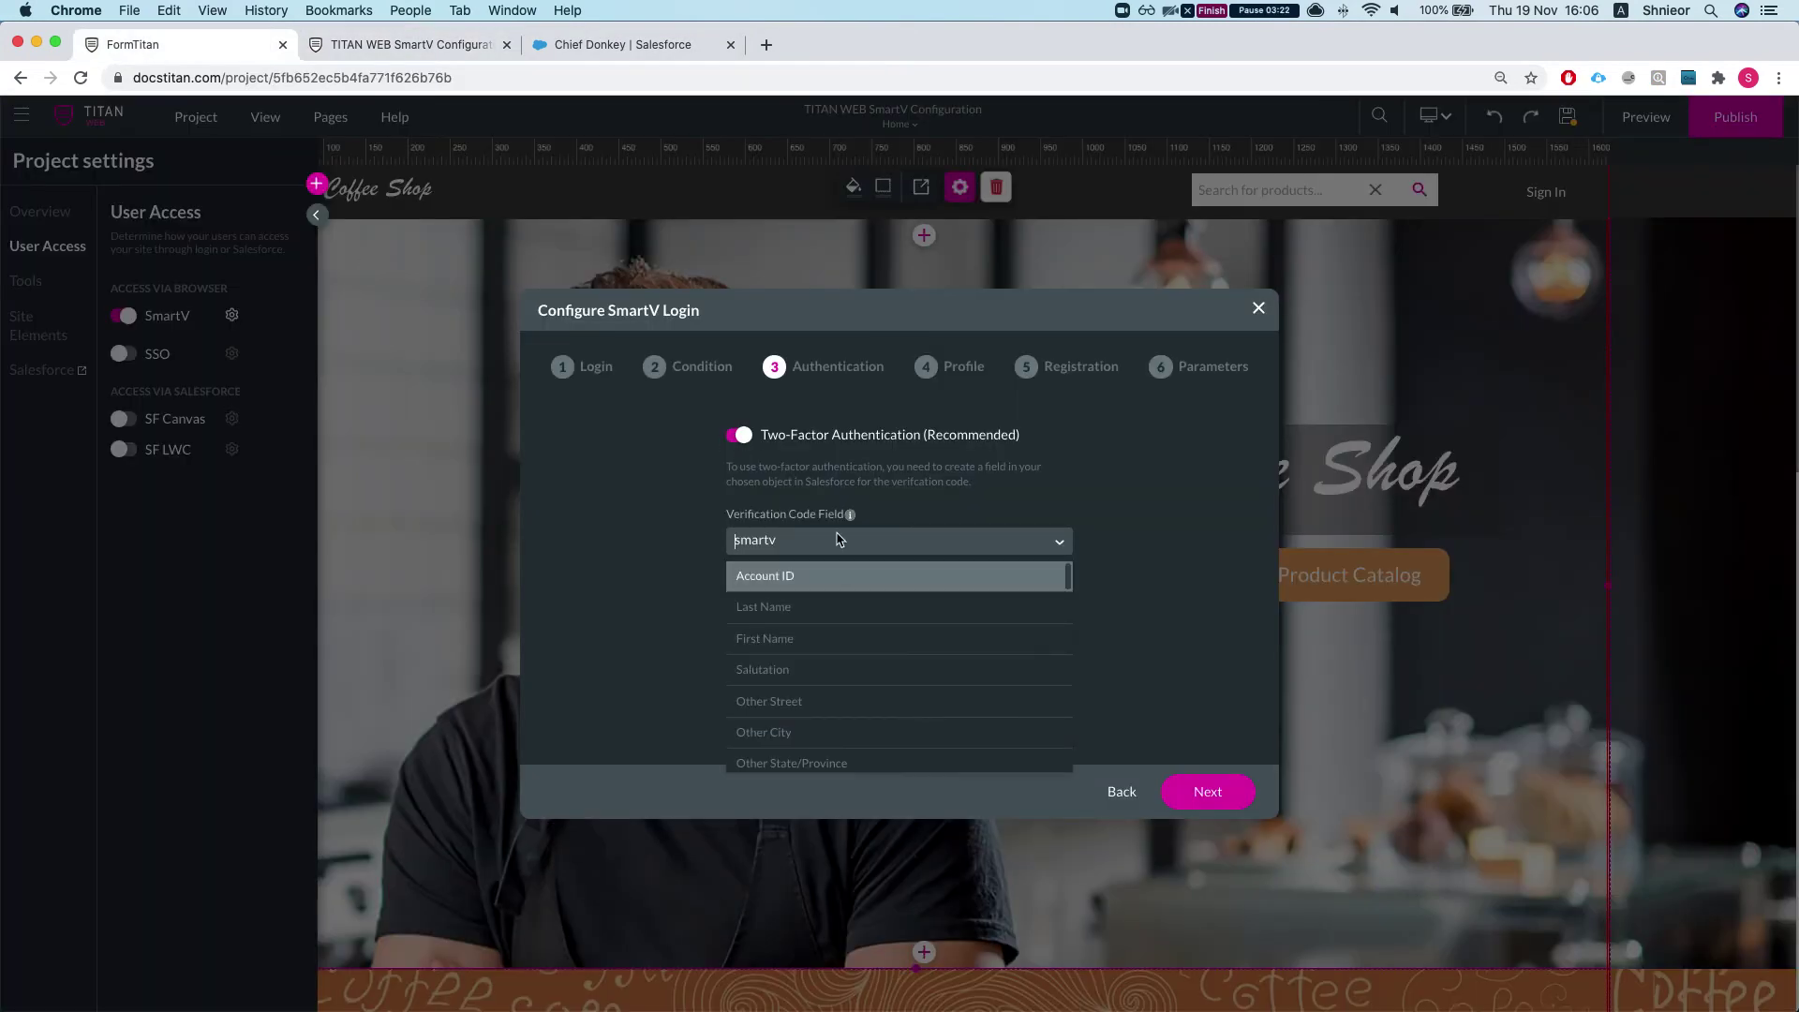
- Set smartv as the verification code field and advance to the Profile step
{"action": "type", "text": "smartv"}
{"action": "key", "text": "Return"}
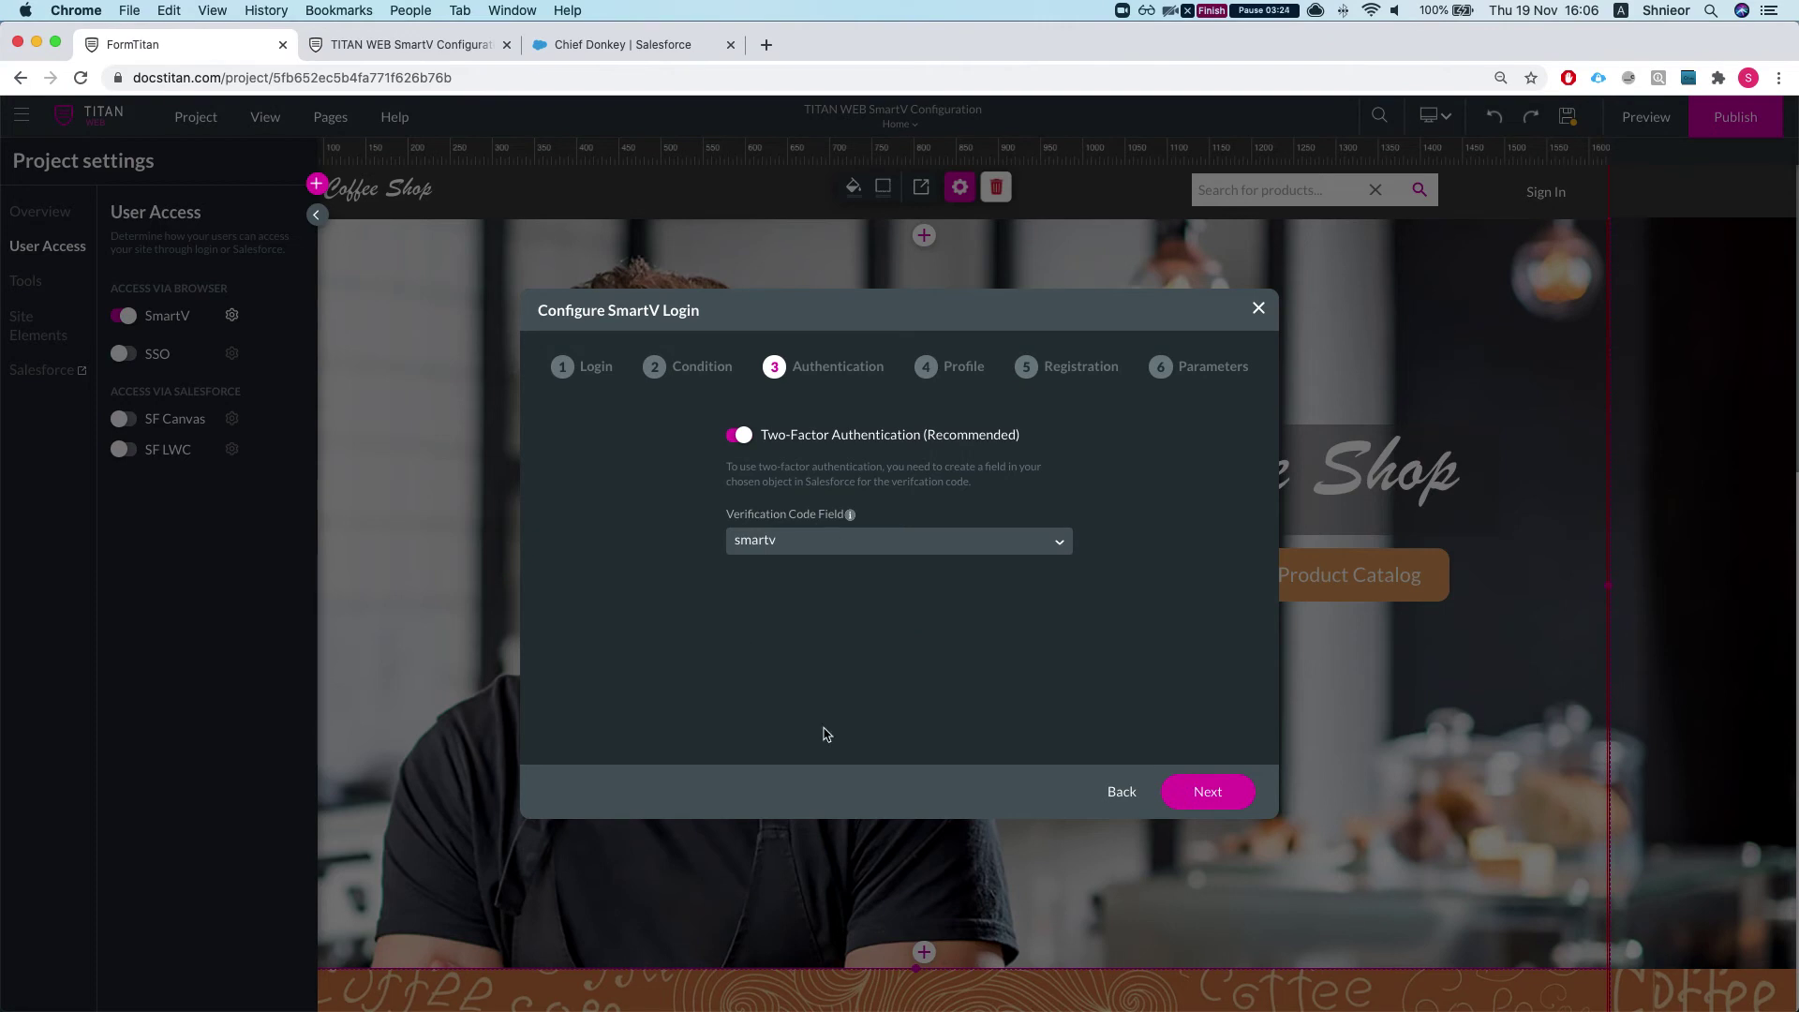
{"action": "left_click", "coordinate": [1217, 791]}
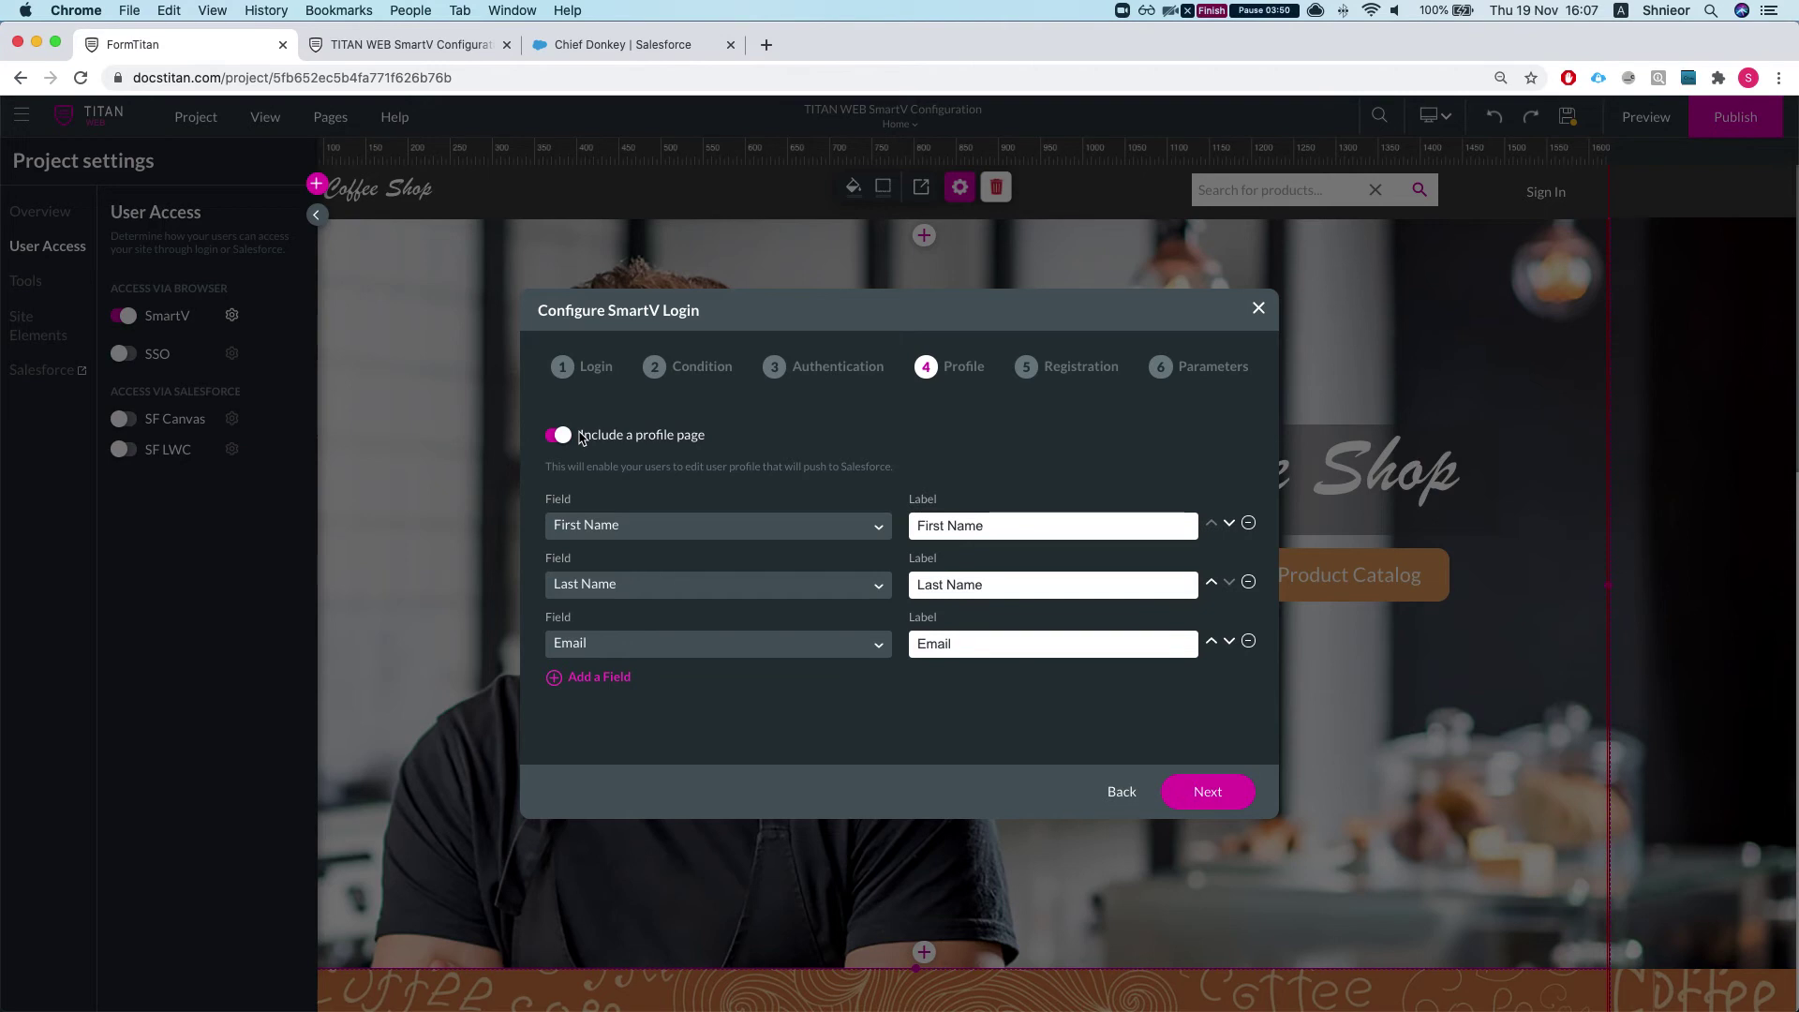
- Remove the existing profile field rows and add three new empty rows
{"action": "left_click", "coordinate": [596, 677]}
{"action": "left_click", "coordinate": [1250, 698]}
{"action": "left_click", "coordinate": [1248, 641]}
{"action": "left_click", "coordinate": [1248, 582]}
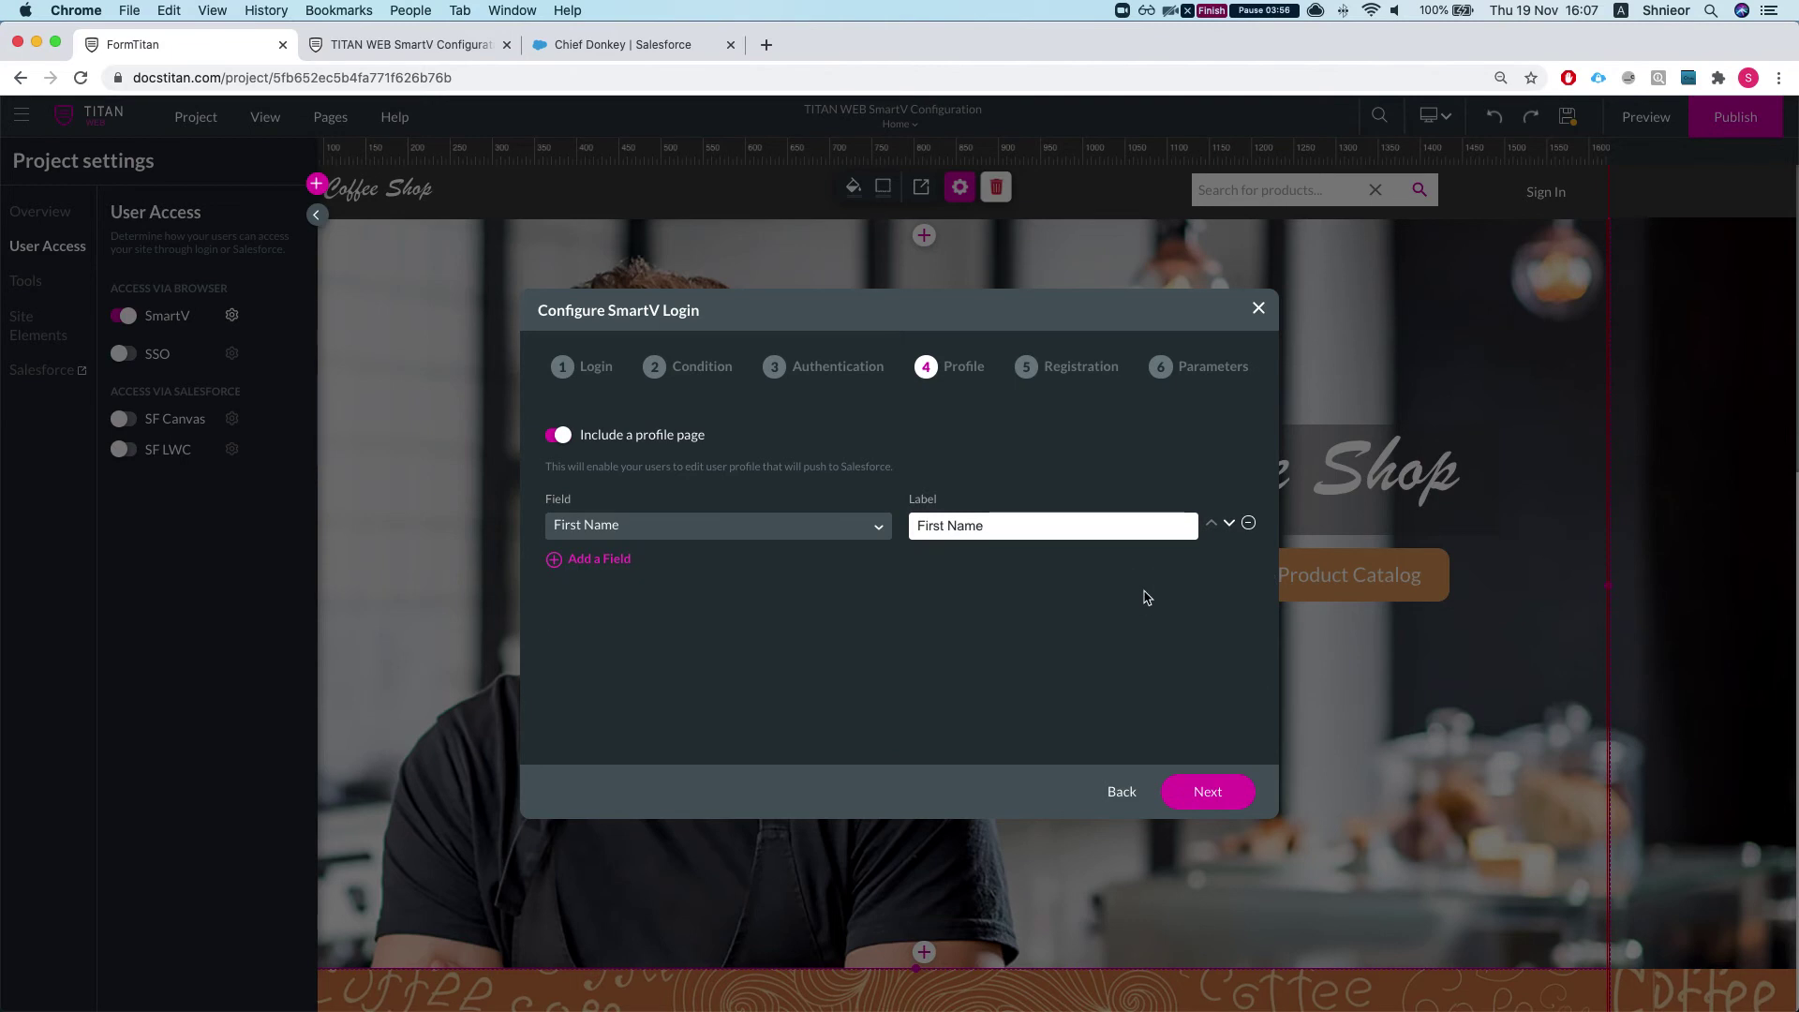
{"action": "left_click", "coordinate": [1249, 523]}
{"action": "left_click", "coordinate": [604, 515]}
{"action": "left_click", "coordinate": [579, 560]}
{"action": "left_click", "coordinate": [591, 619]}
- Set the first three profile fields to First Name, Last Name and Email
{"action": "left_click", "coordinate": [608, 525]}
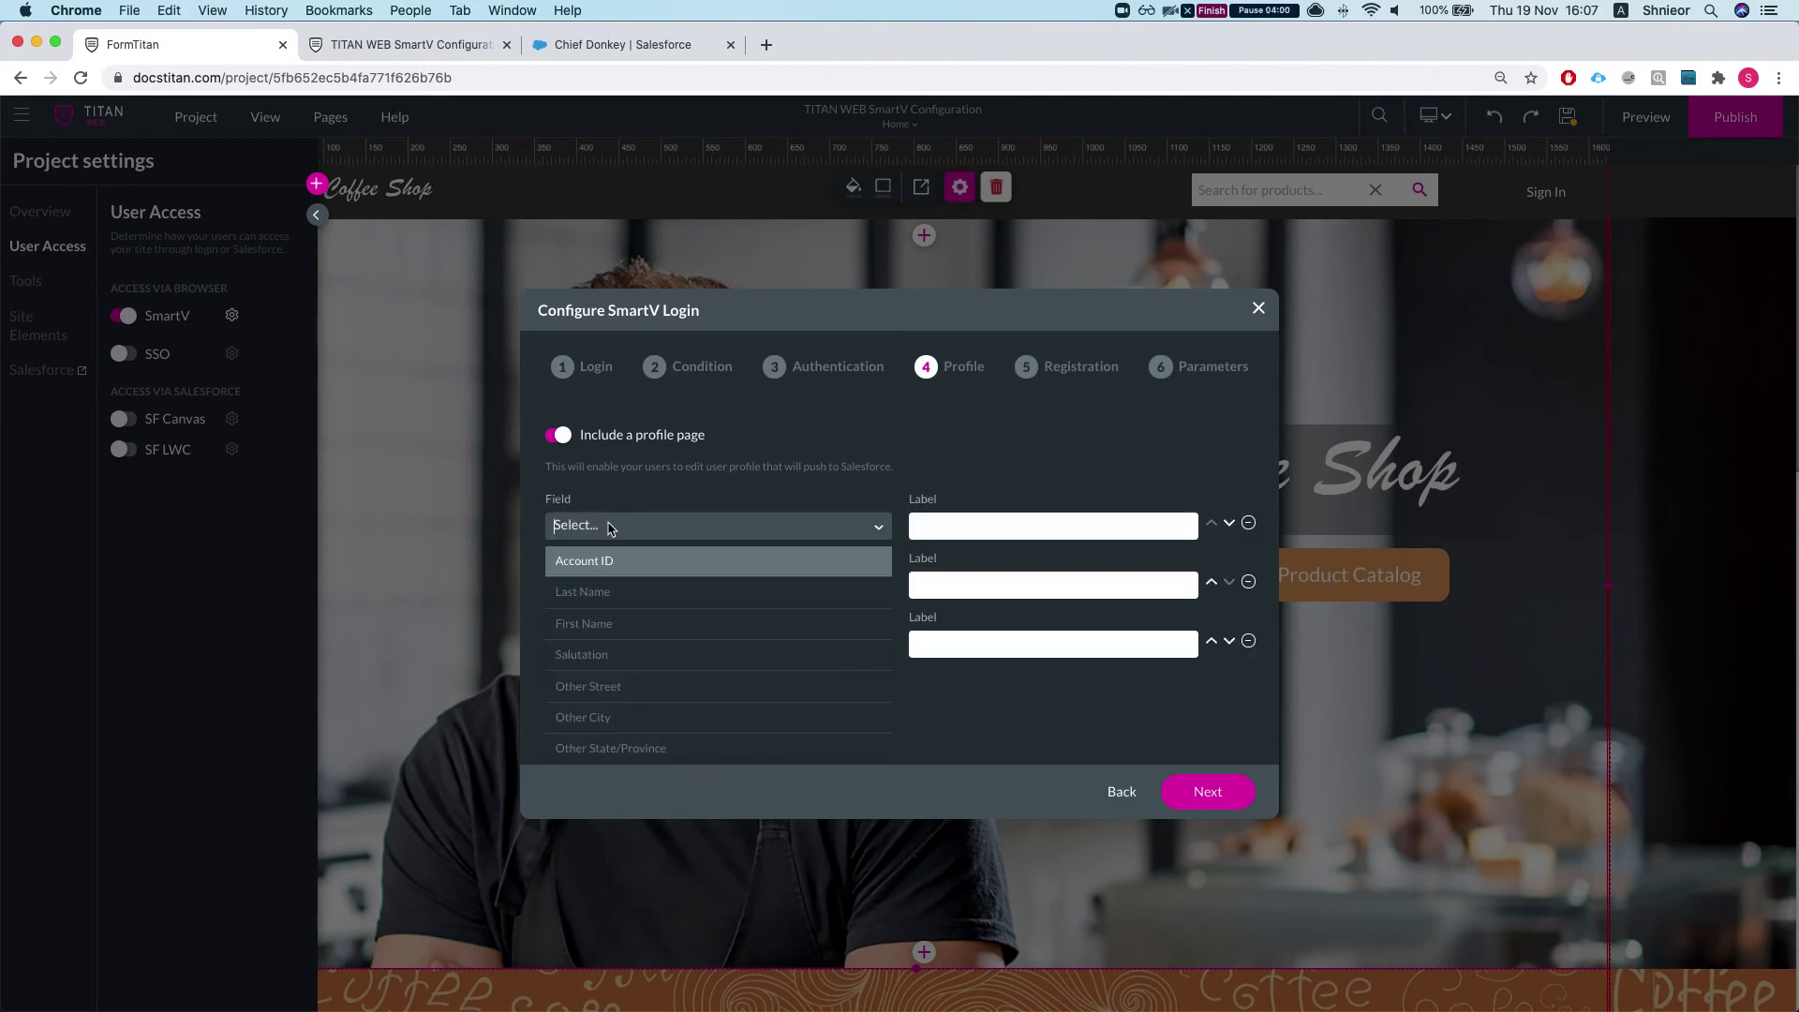
{"action": "type", "text": "fir"}
{"action": "key", "text": "Return"}
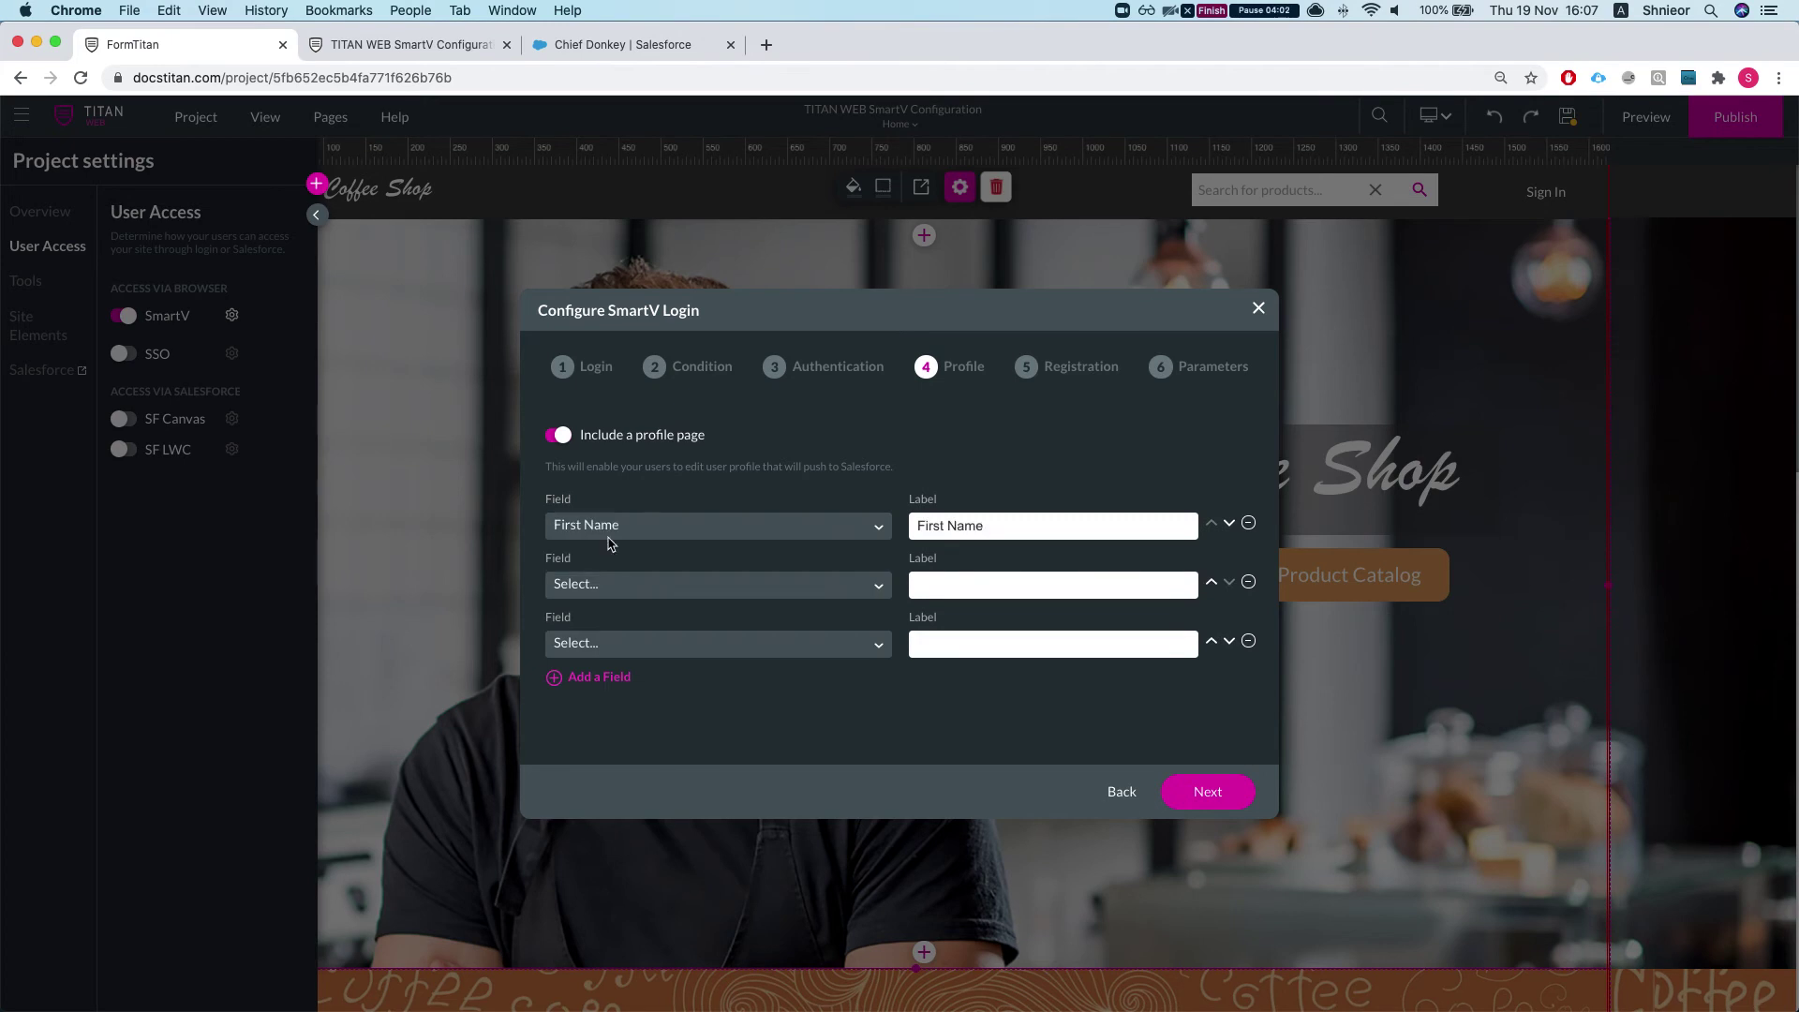
{"action": "left_click", "coordinate": [602, 586]}
{"action": "type", "text": "last"}
{"action": "key", "text": "Return"}
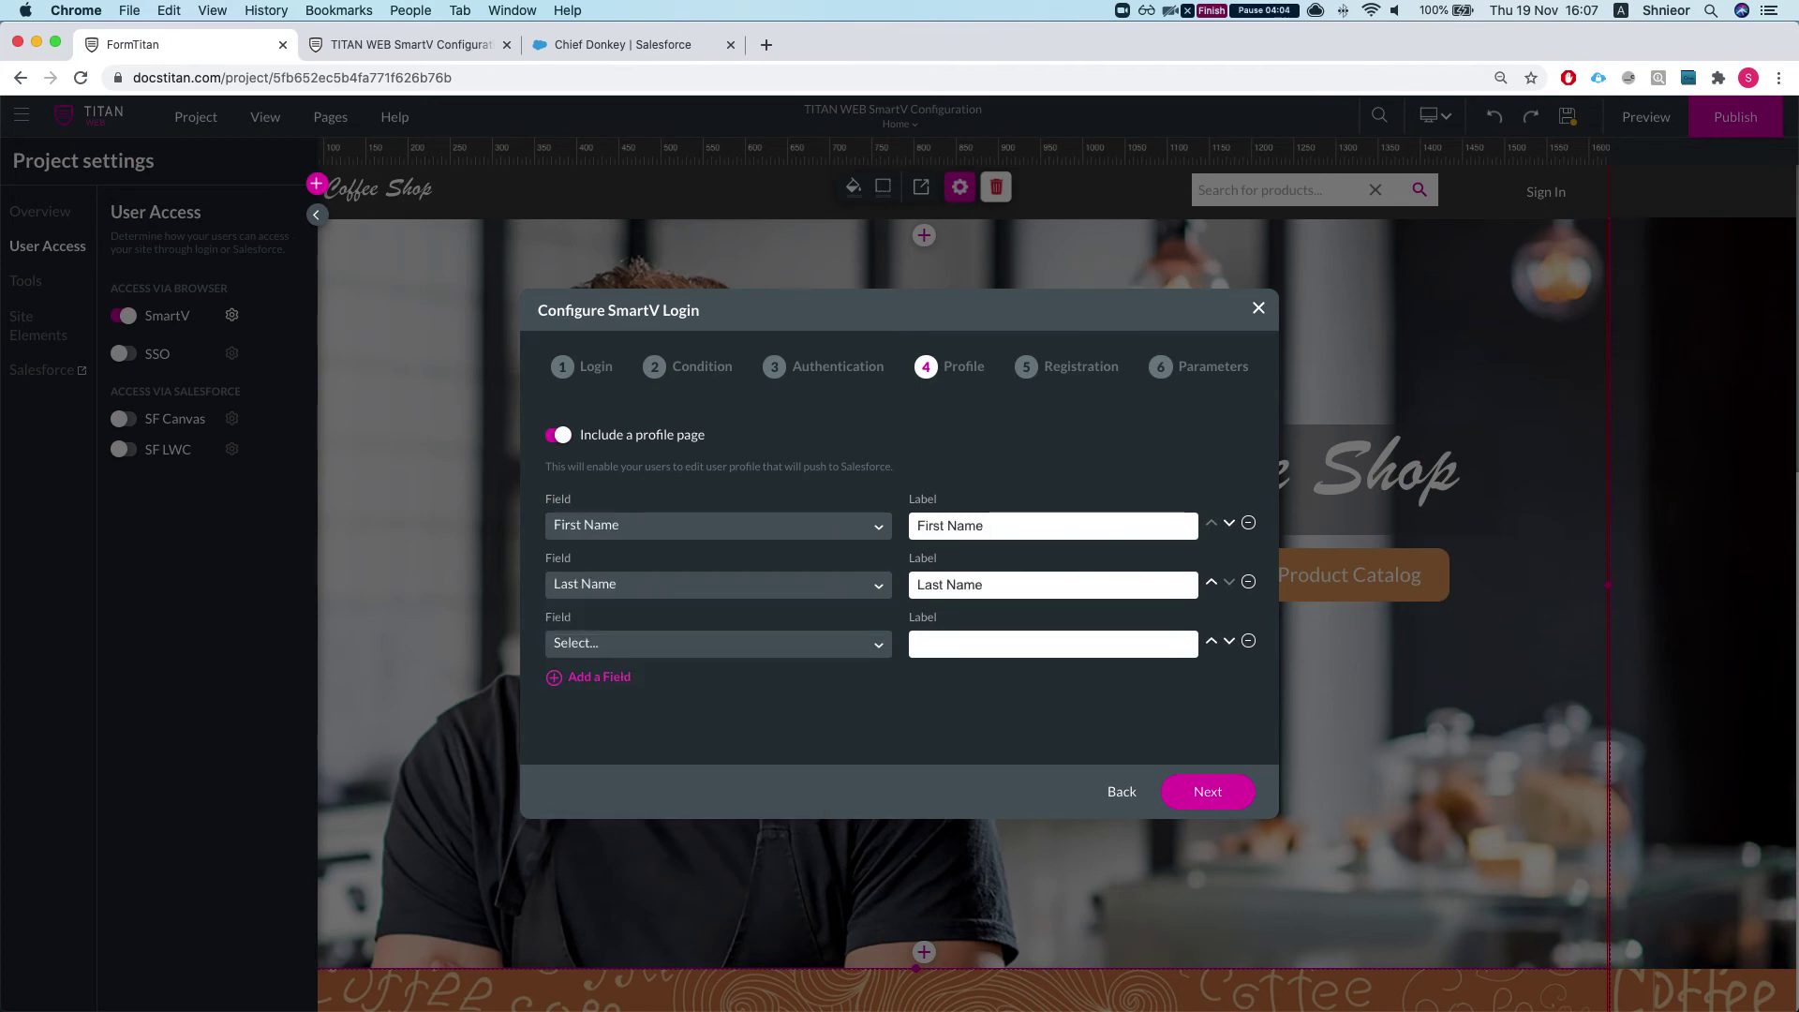
{"action": "left_click", "coordinate": [656, 646]}
{"action": "type", "text": "ema"}
{"action": "key", "text": "Return"}
- Add a fourth profile field set to Business Phone, then select the First Name label text
{"action": "left_click", "coordinate": [626, 677]}
{"action": "left_click", "coordinate": [637, 701]}
{"action": "type", "text": "phon"}
{"action": "key", "text": "Down"}
{"action": "key", "text": "Down"}
{"action": "key", "text": "Down"}
{"action": "key", "text": "Up"}
{"action": "key", "text": "Up"}
{"action": "key", "text": "Up"}
{"action": "key", "text": "Up"}
{"action": "key", "text": "Down"}
{"action": "key", "text": "Return"}
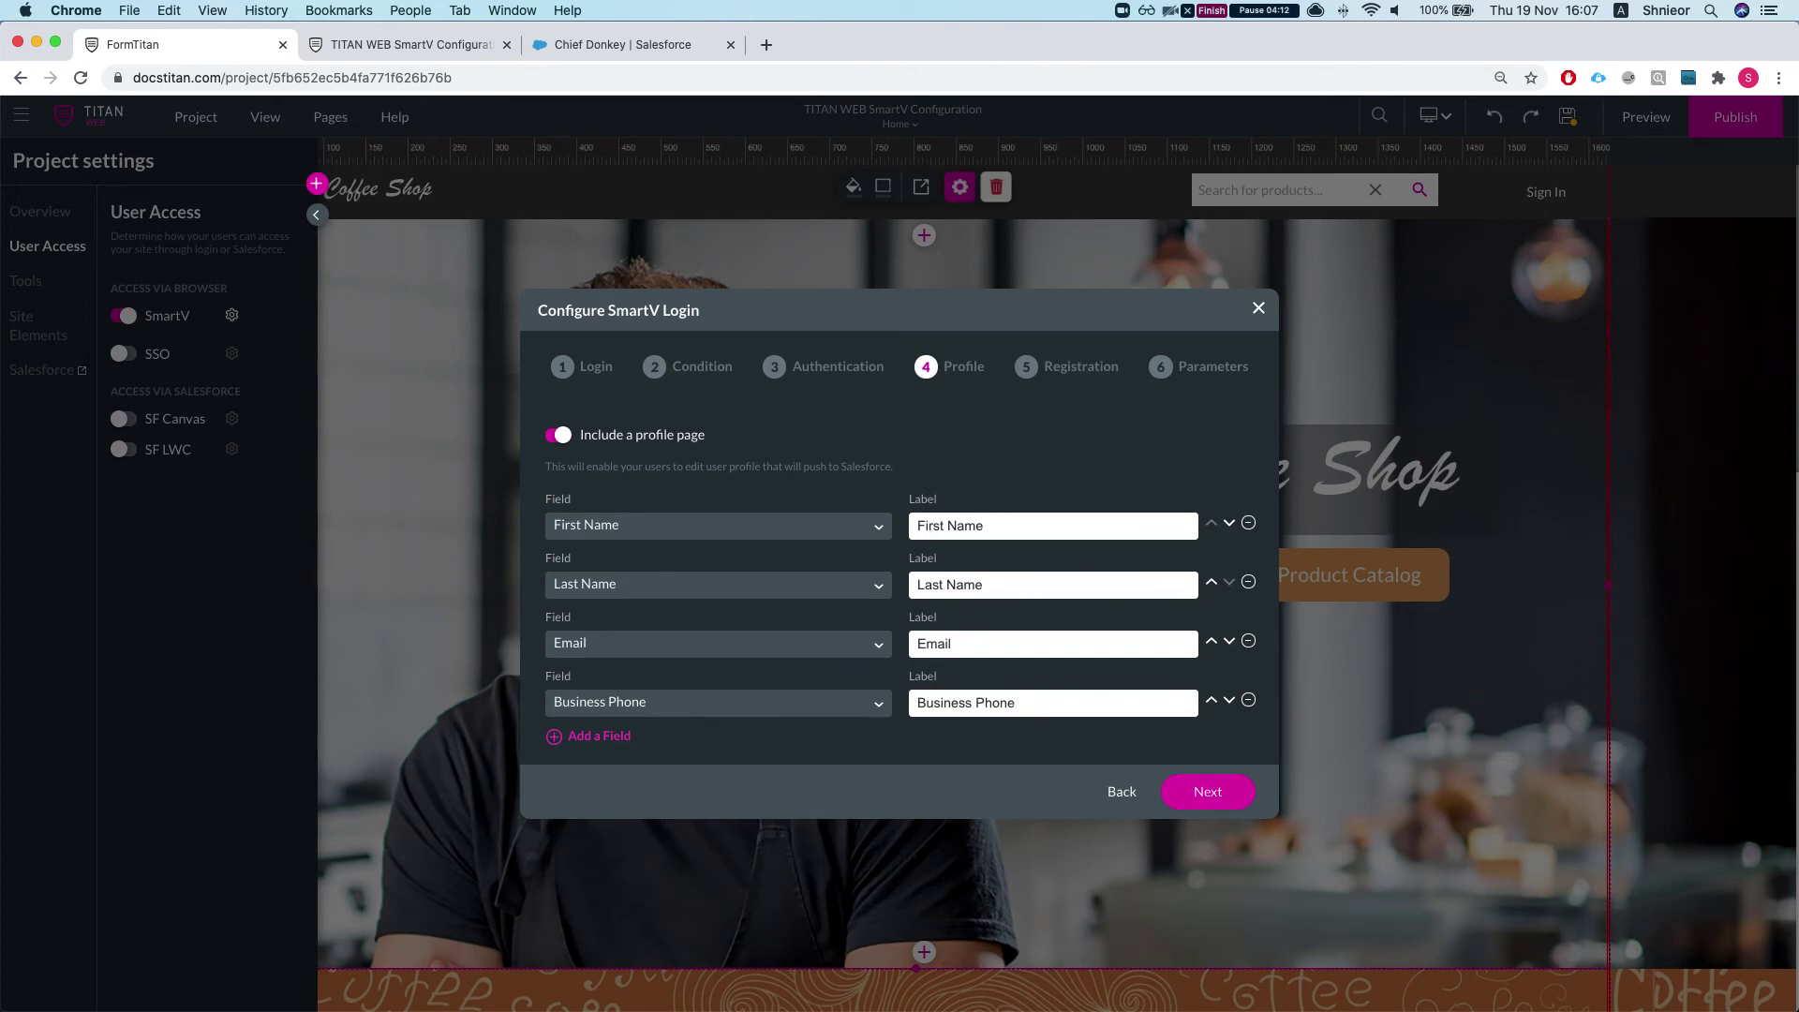
{"action": "left_click_drag", "start_coordinate": [921, 526], "coordinate": [989, 524]}
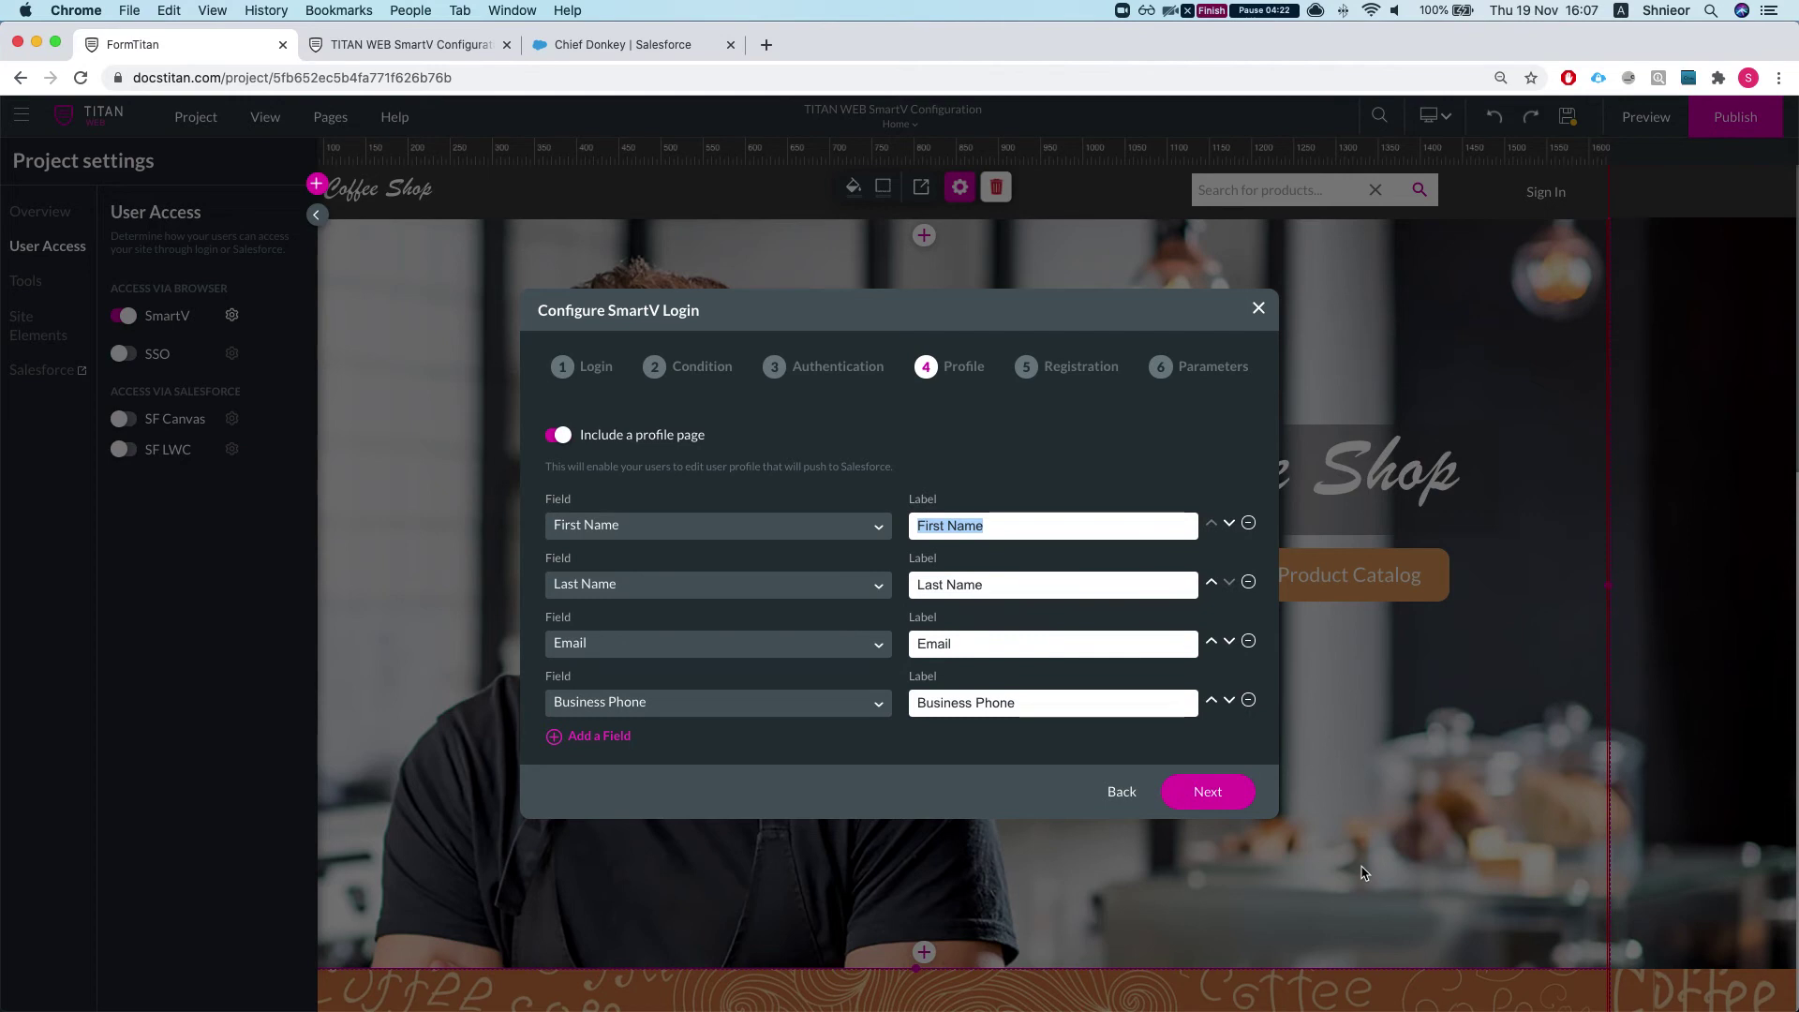
- Keep the registration page enabled on the Registration step, adjust a field row, and continue to Parameters
{"action": "left_click", "coordinate": [1205, 792]}
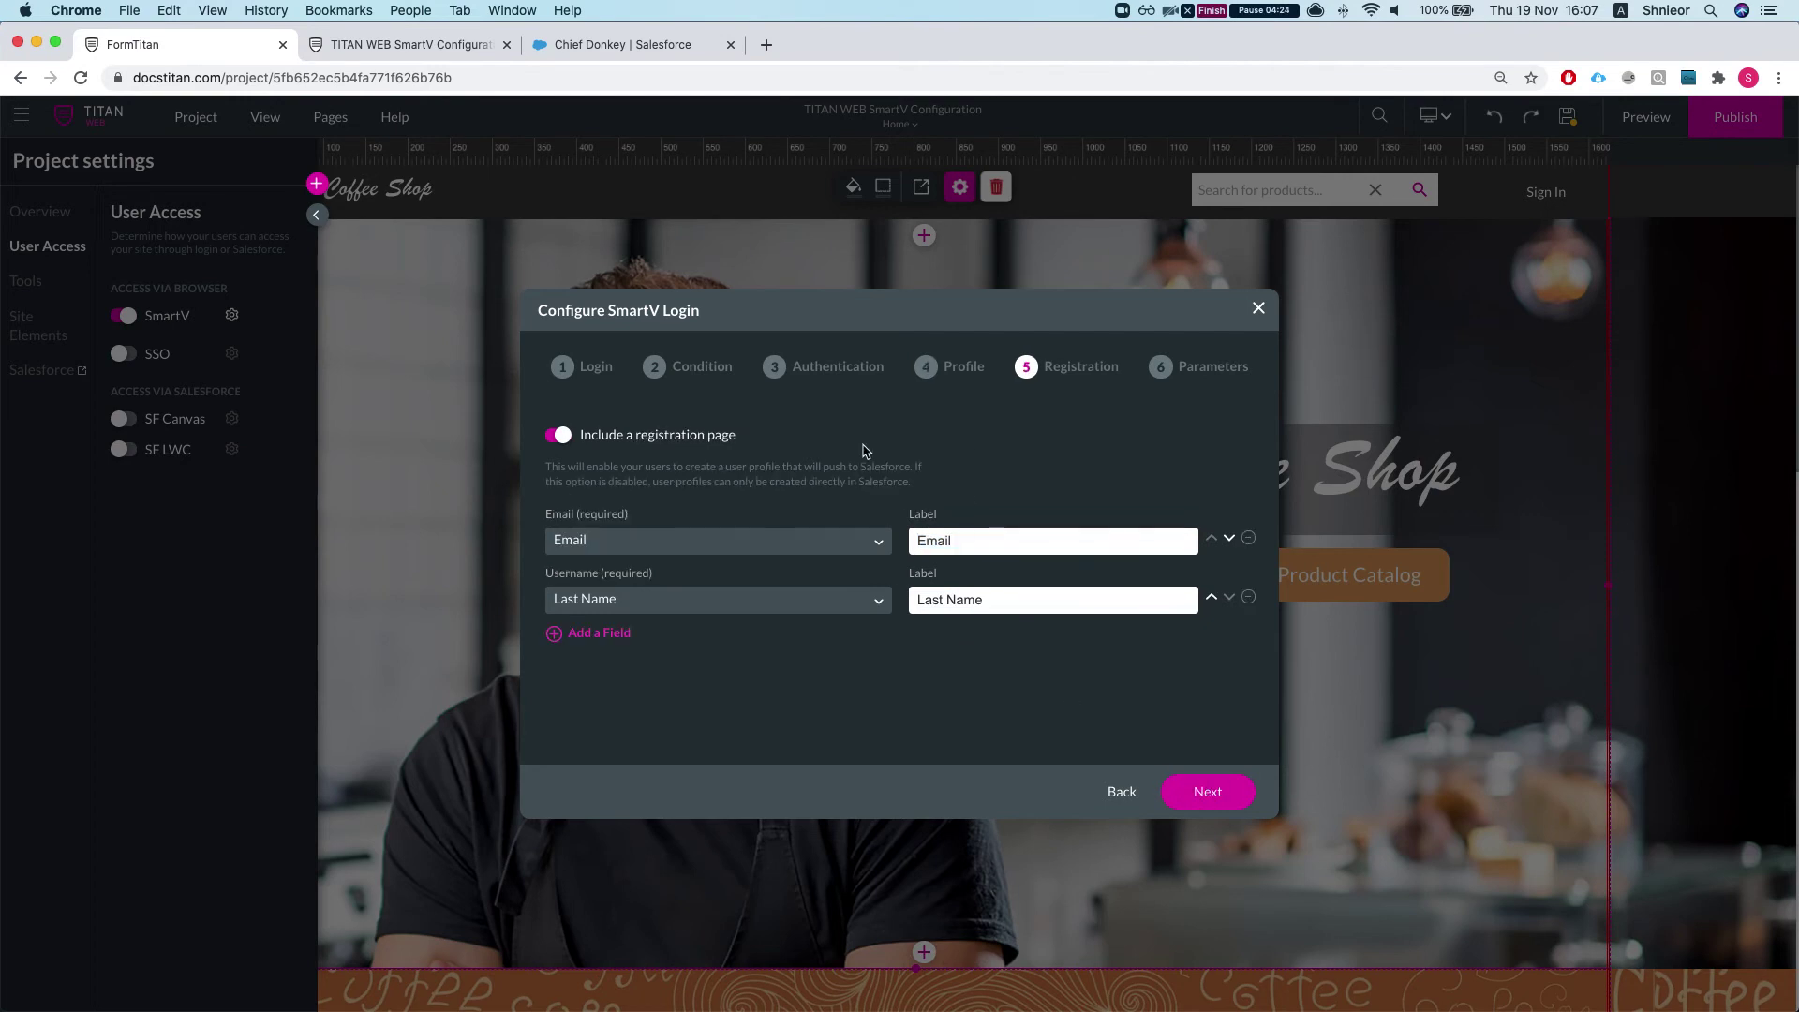
{"action": "left_click", "coordinate": [552, 442]}
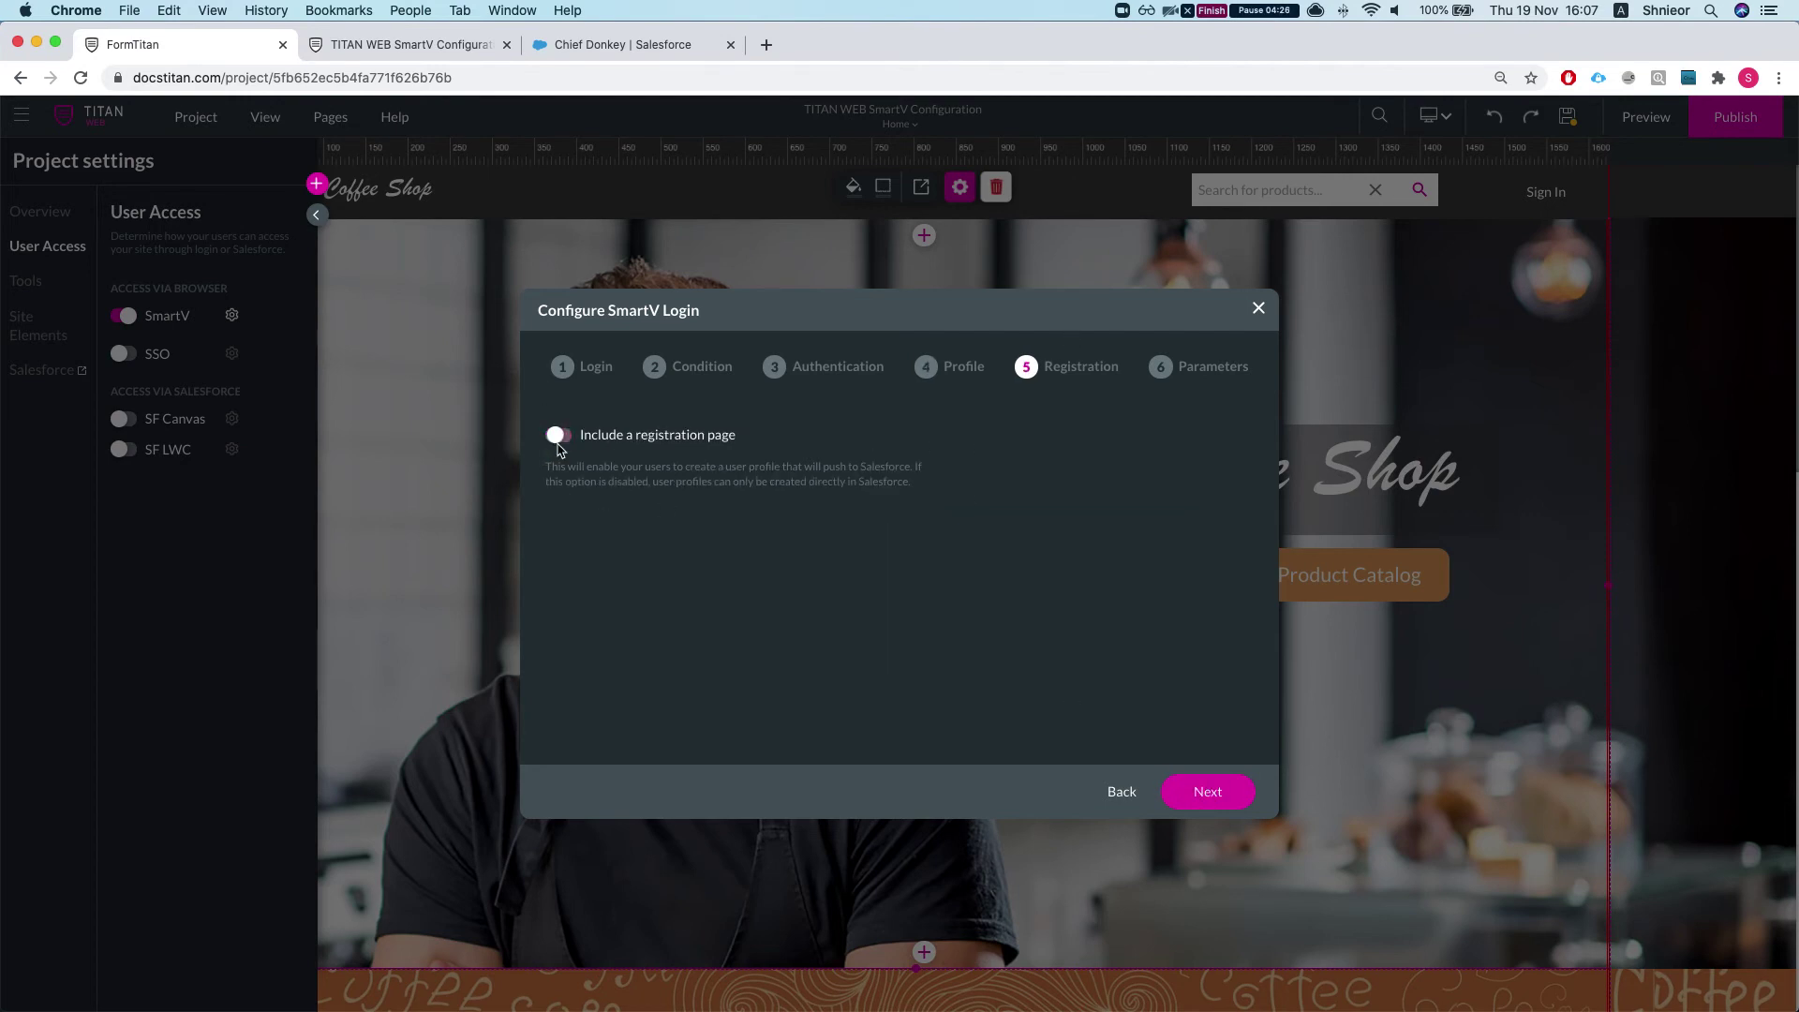
{"action": "left_click", "coordinate": [562, 440]}
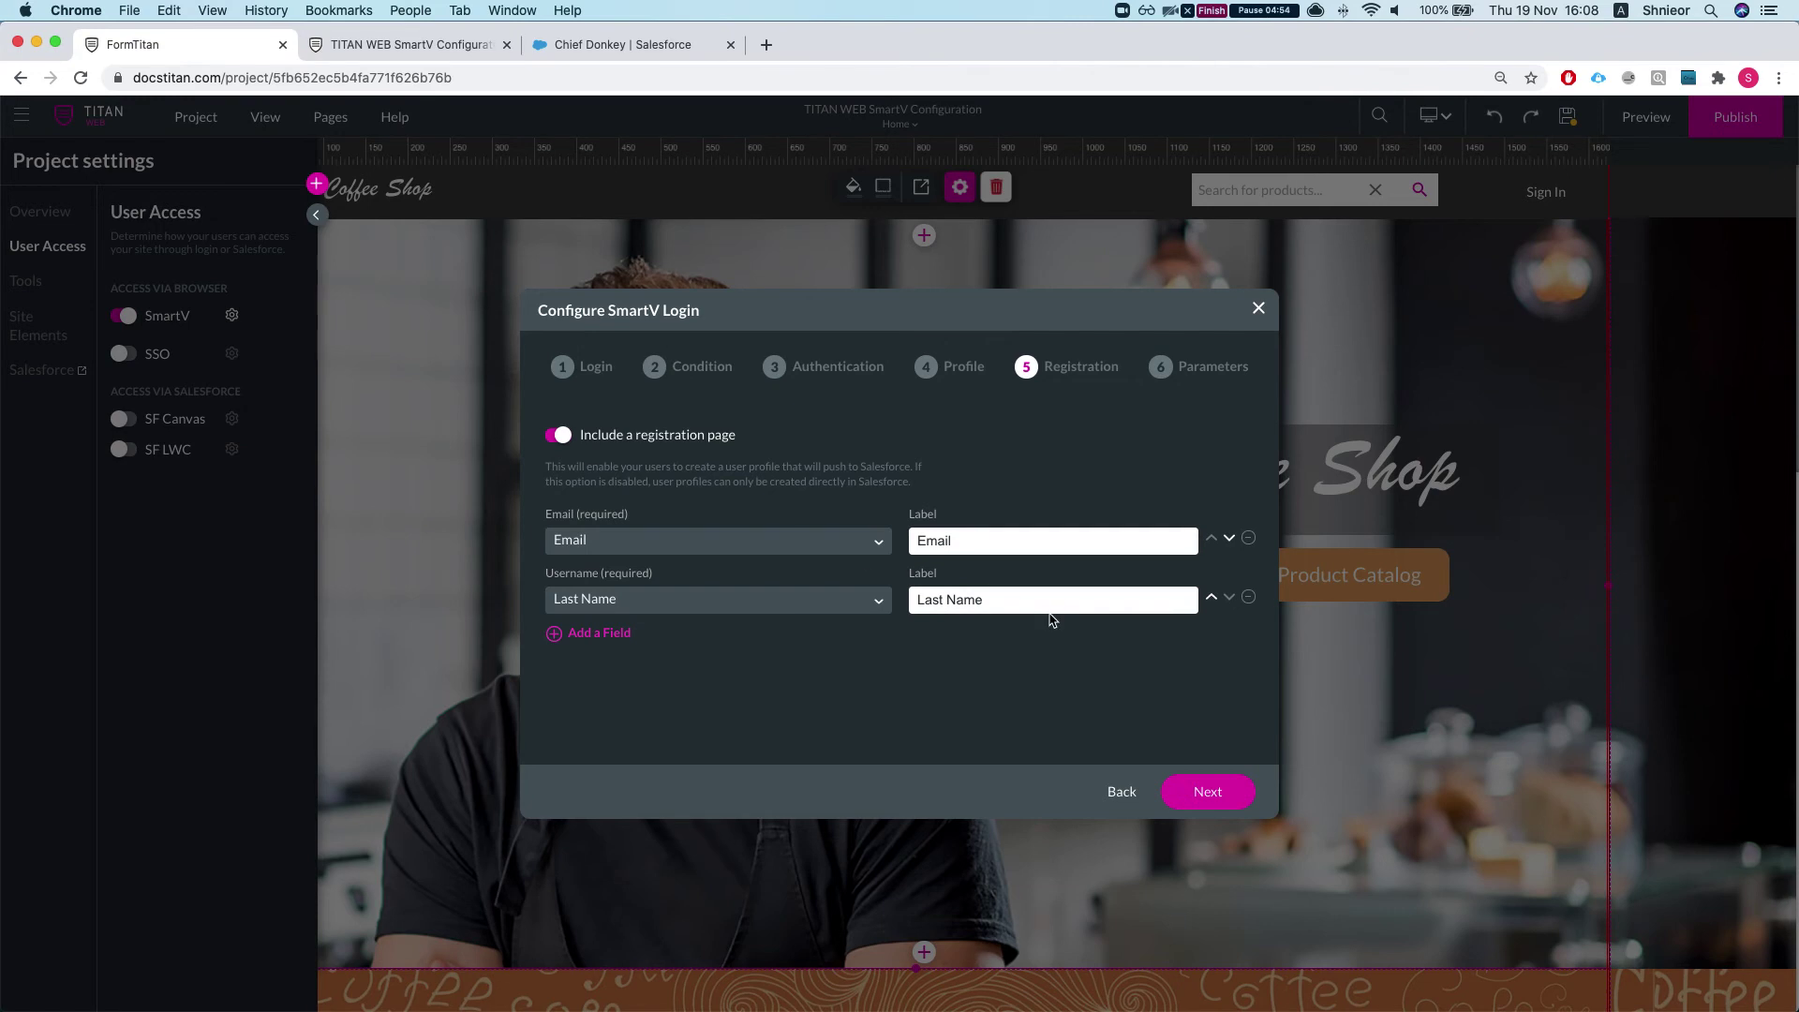
{"action": "left_click", "coordinate": [1250, 598]}
{"action": "left_click", "coordinate": [1200, 797]}
- Move to the Parameters step and add a second parameter row, browsing its field list
{"action": "left_click", "coordinate": [1235, 803]}
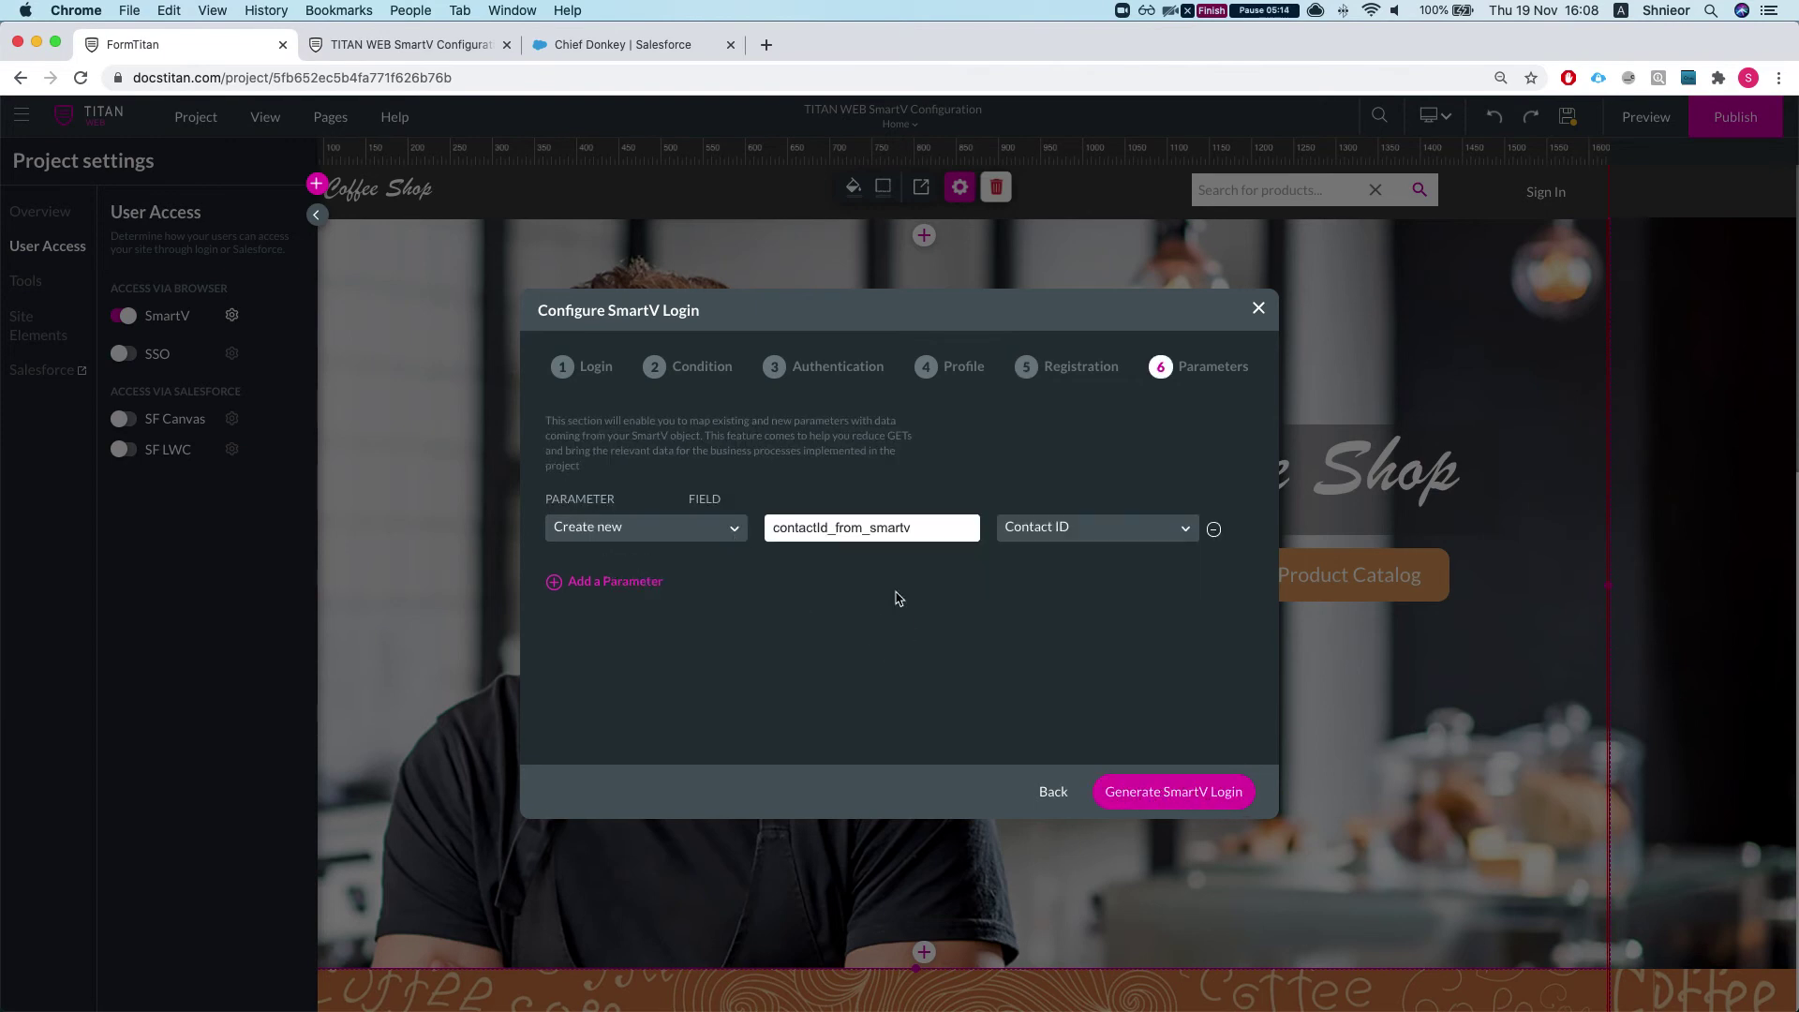
{"action": "left_click", "coordinate": [649, 532]}
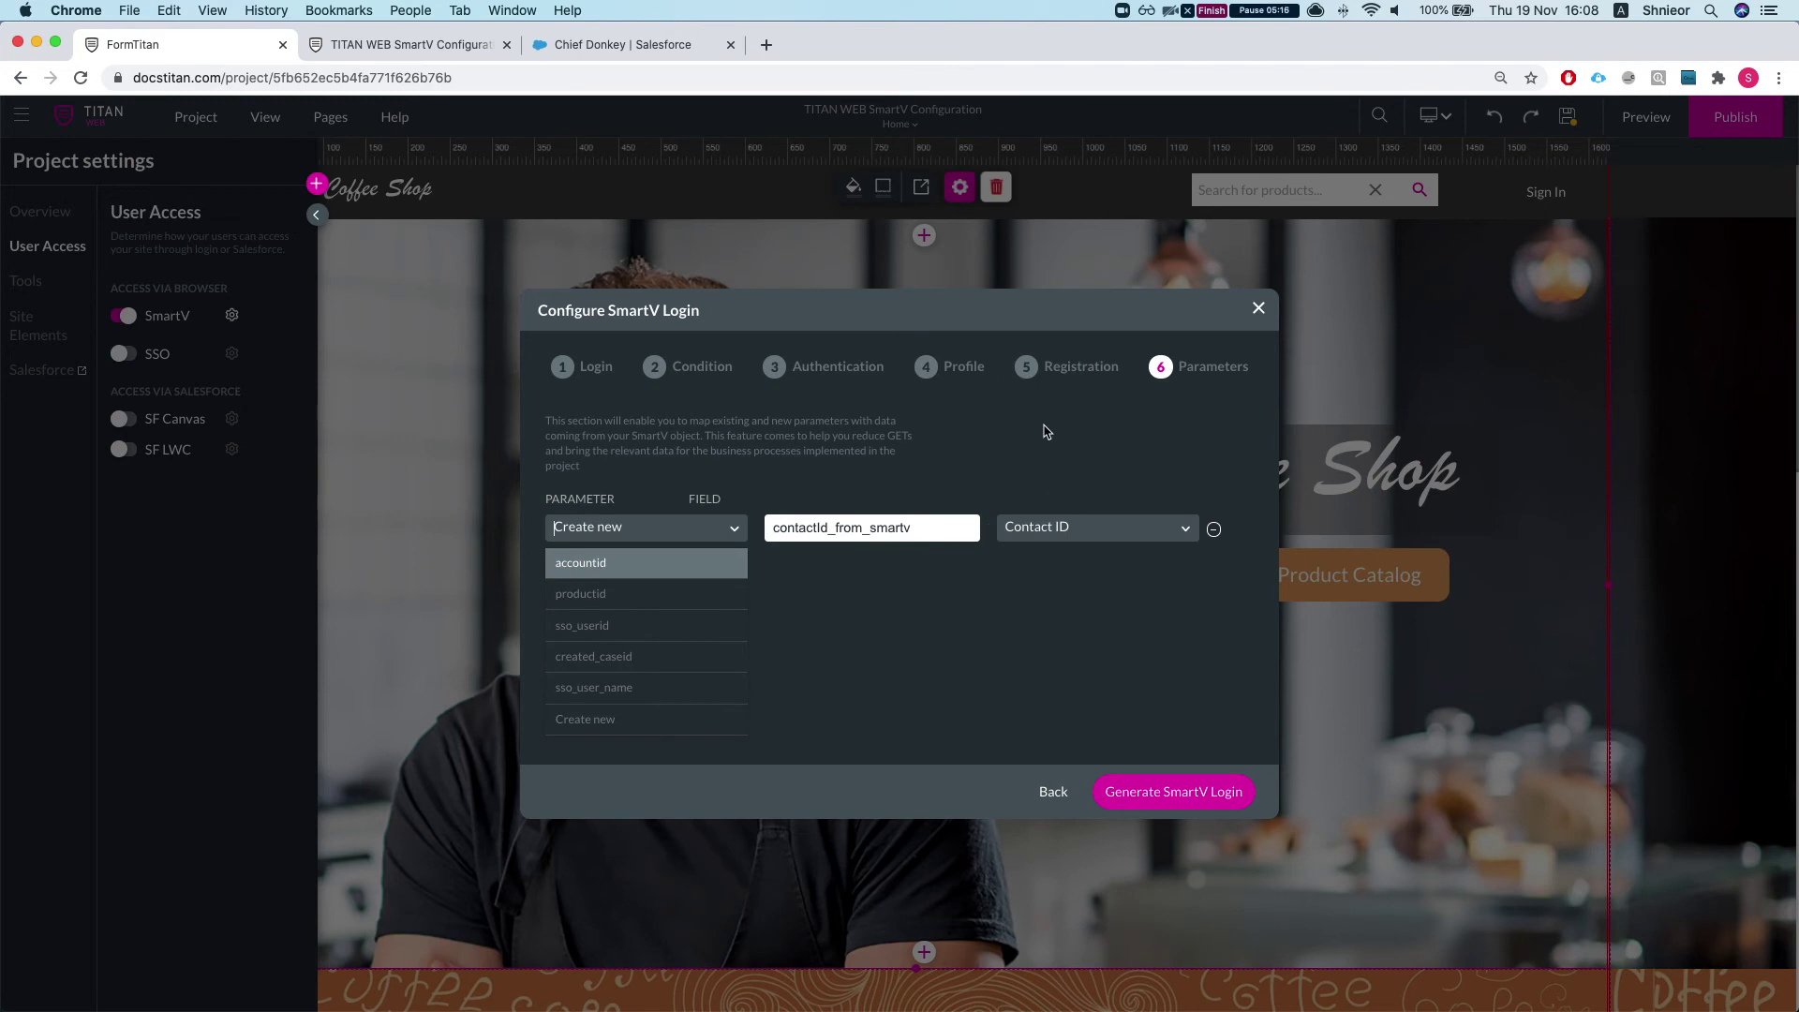
{"action": "left_click", "coordinate": [996, 459]}
{"action": "left_click", "coordinate": [583, 582]}
{"action": "left_click", "coordinate": [620, 572]}
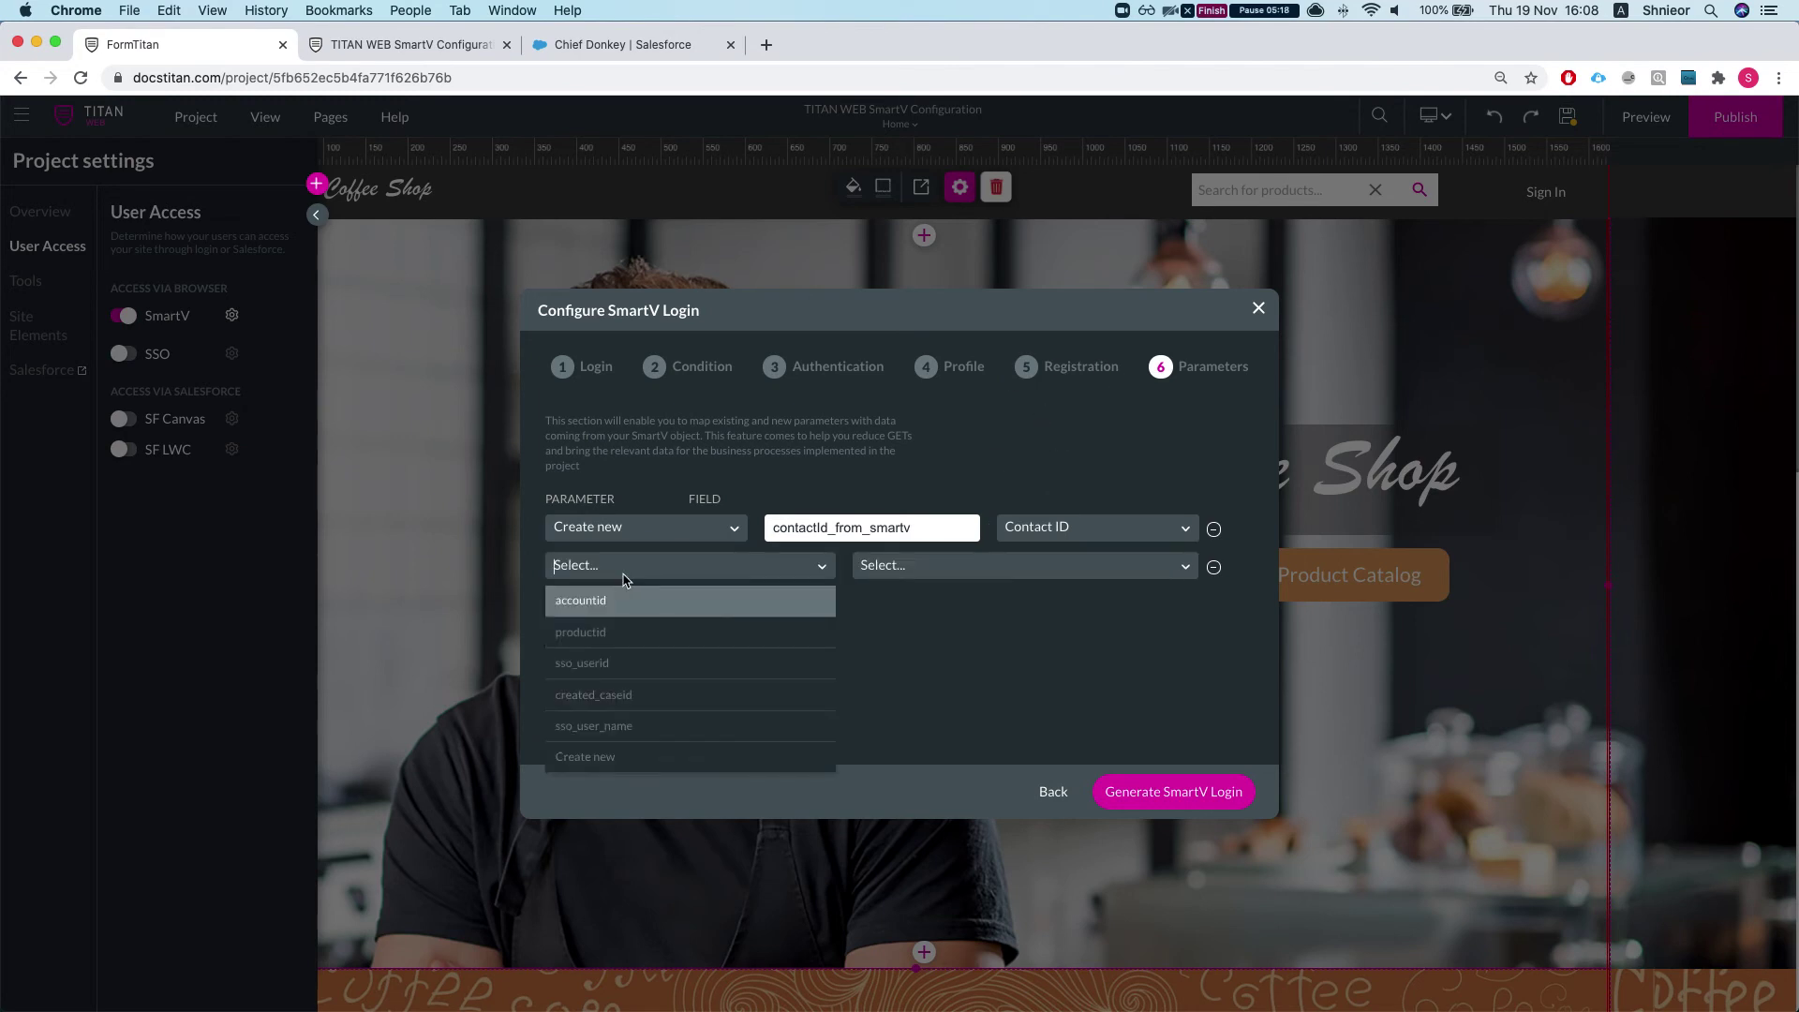
{"action": "left_click", "coordinate": [891, 572]}
{"action": "scroll", "coordinate": [902, 693], "scroll_direction": "down", "scroll_amount": 5}
{"action": "scroll", "coordinate": [914, 655], "scroll_direction": "up", "scroll_amount": 10}
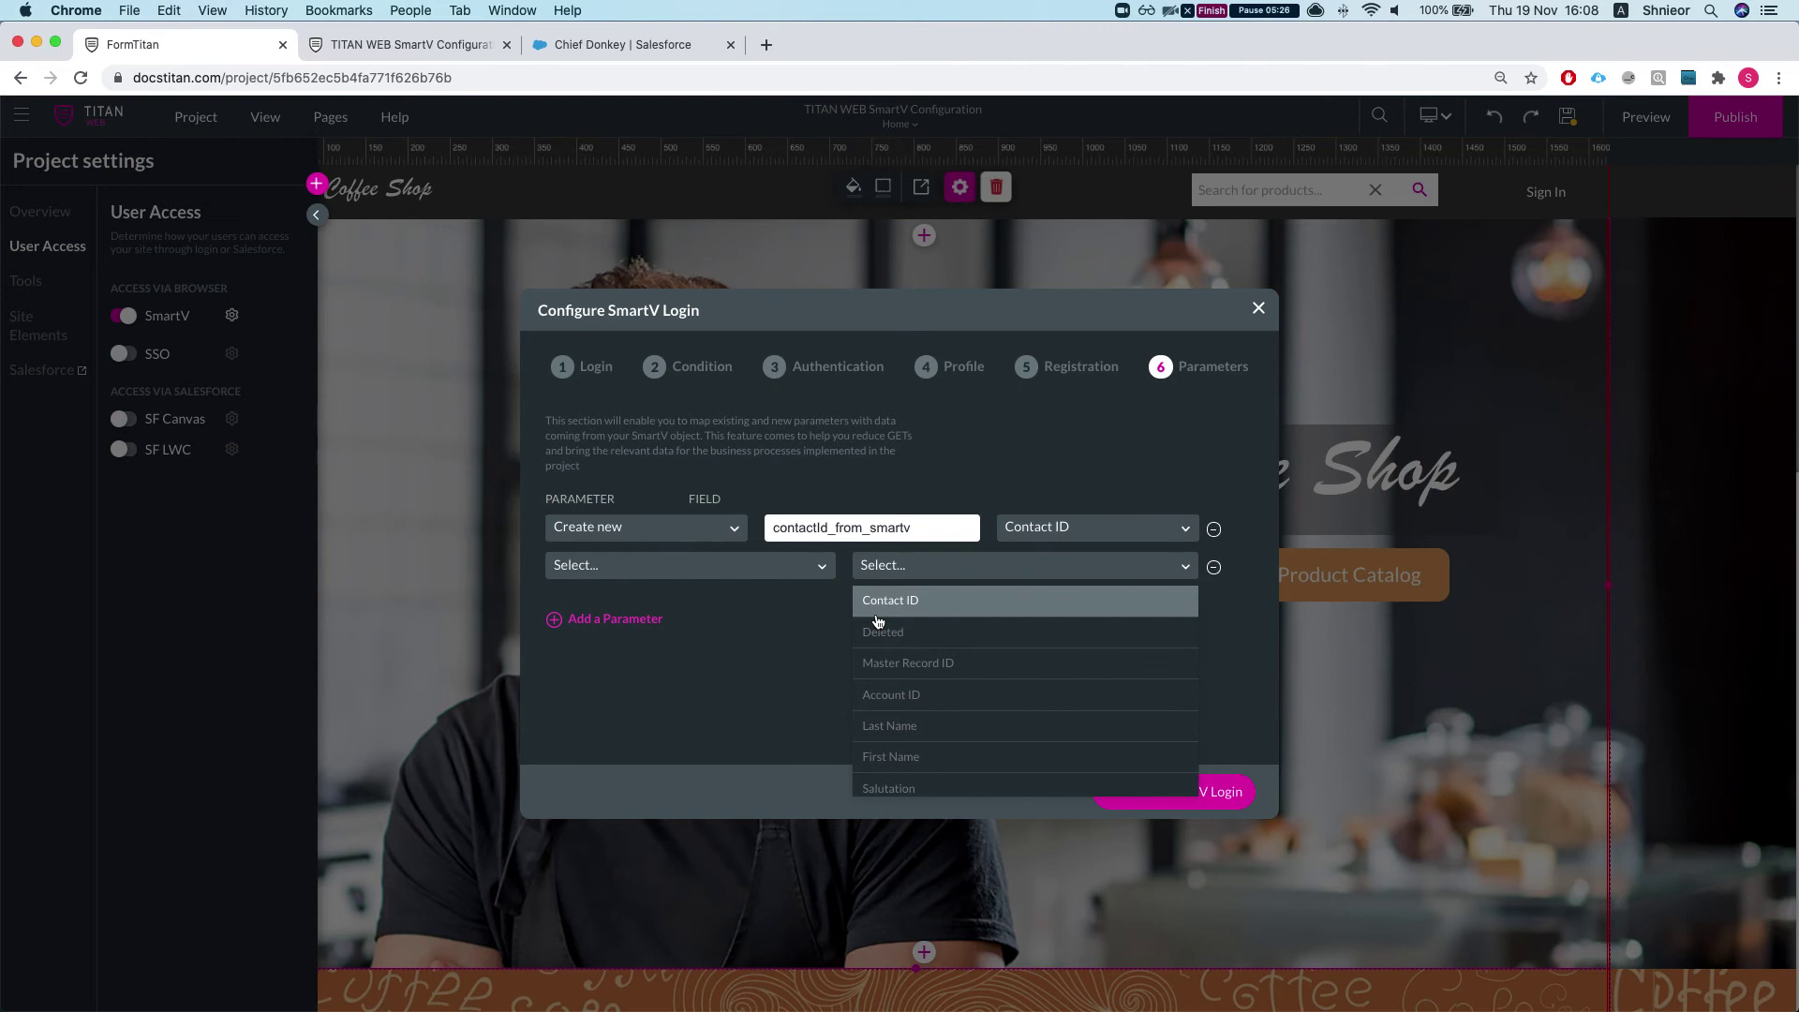
{"action": "scroll", "coordinate": [880, 656], "scroll_direction": "down", "scroll_amount": 10}
{"action": "scroll", "coordinate": [886, 667], "scroll_direction": "up", "scroll_amount": 10}
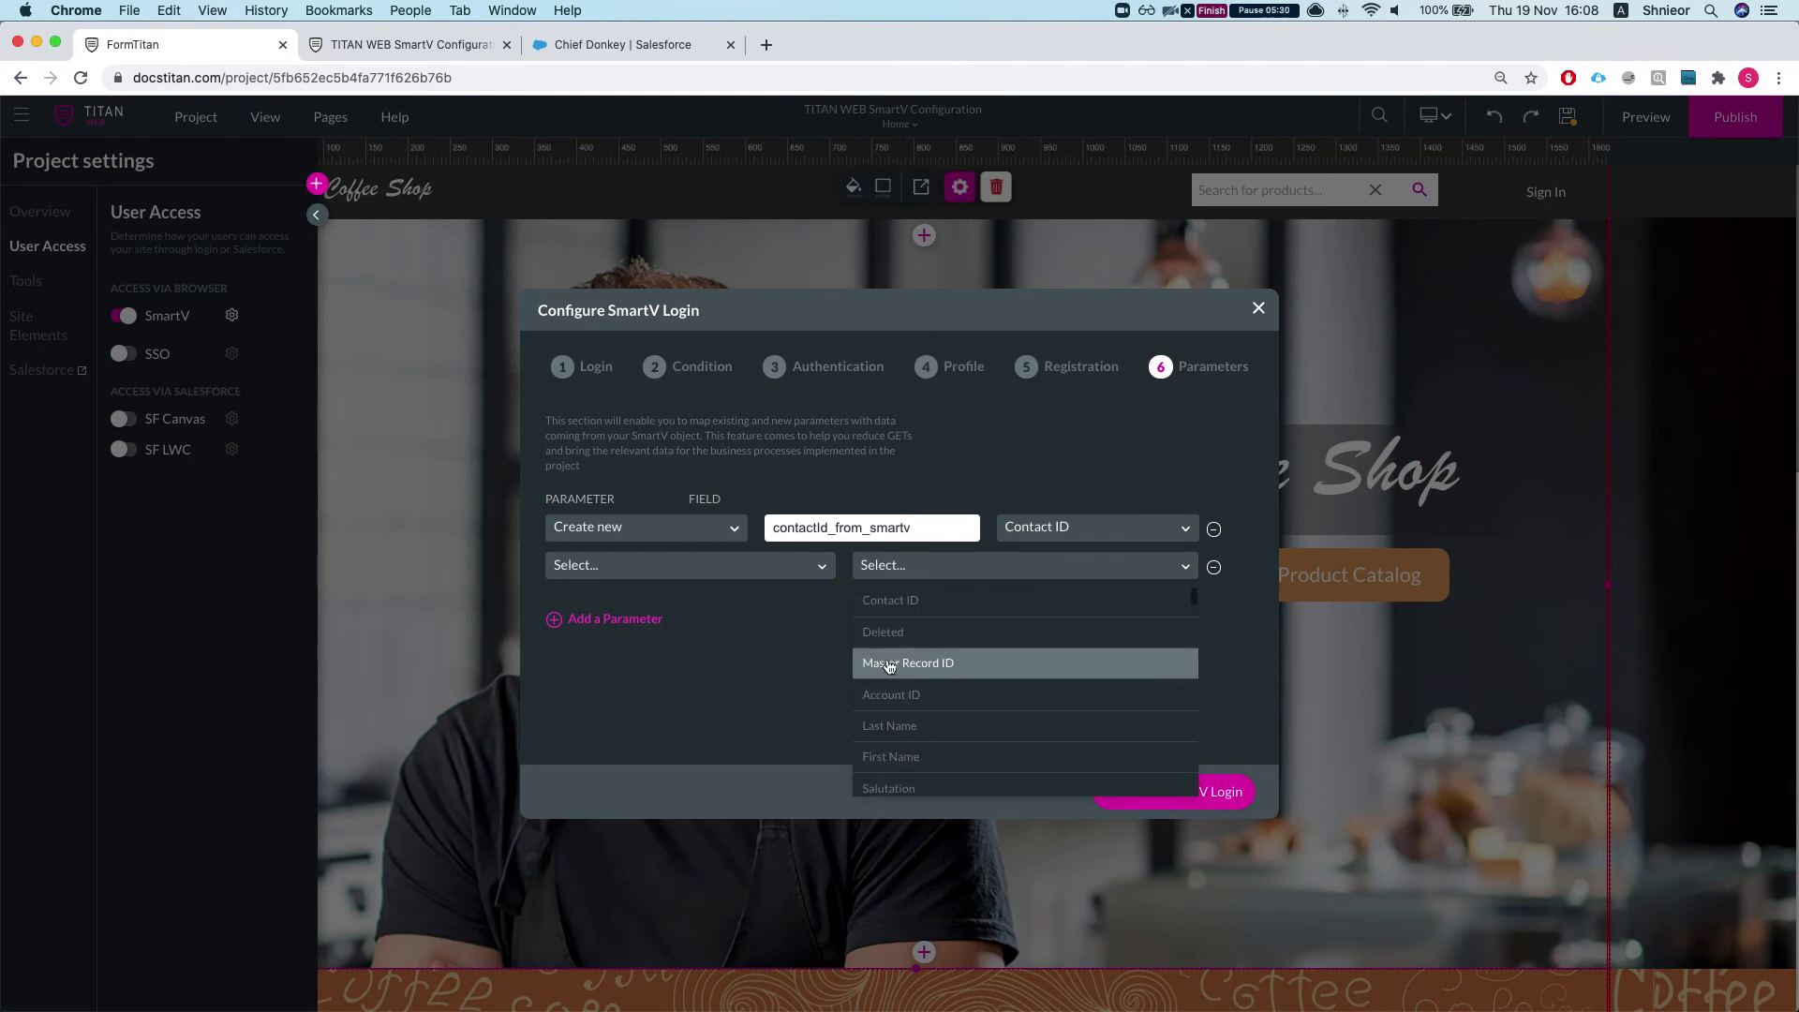
{"action": "left_click", "coordinate": [825, 529]}
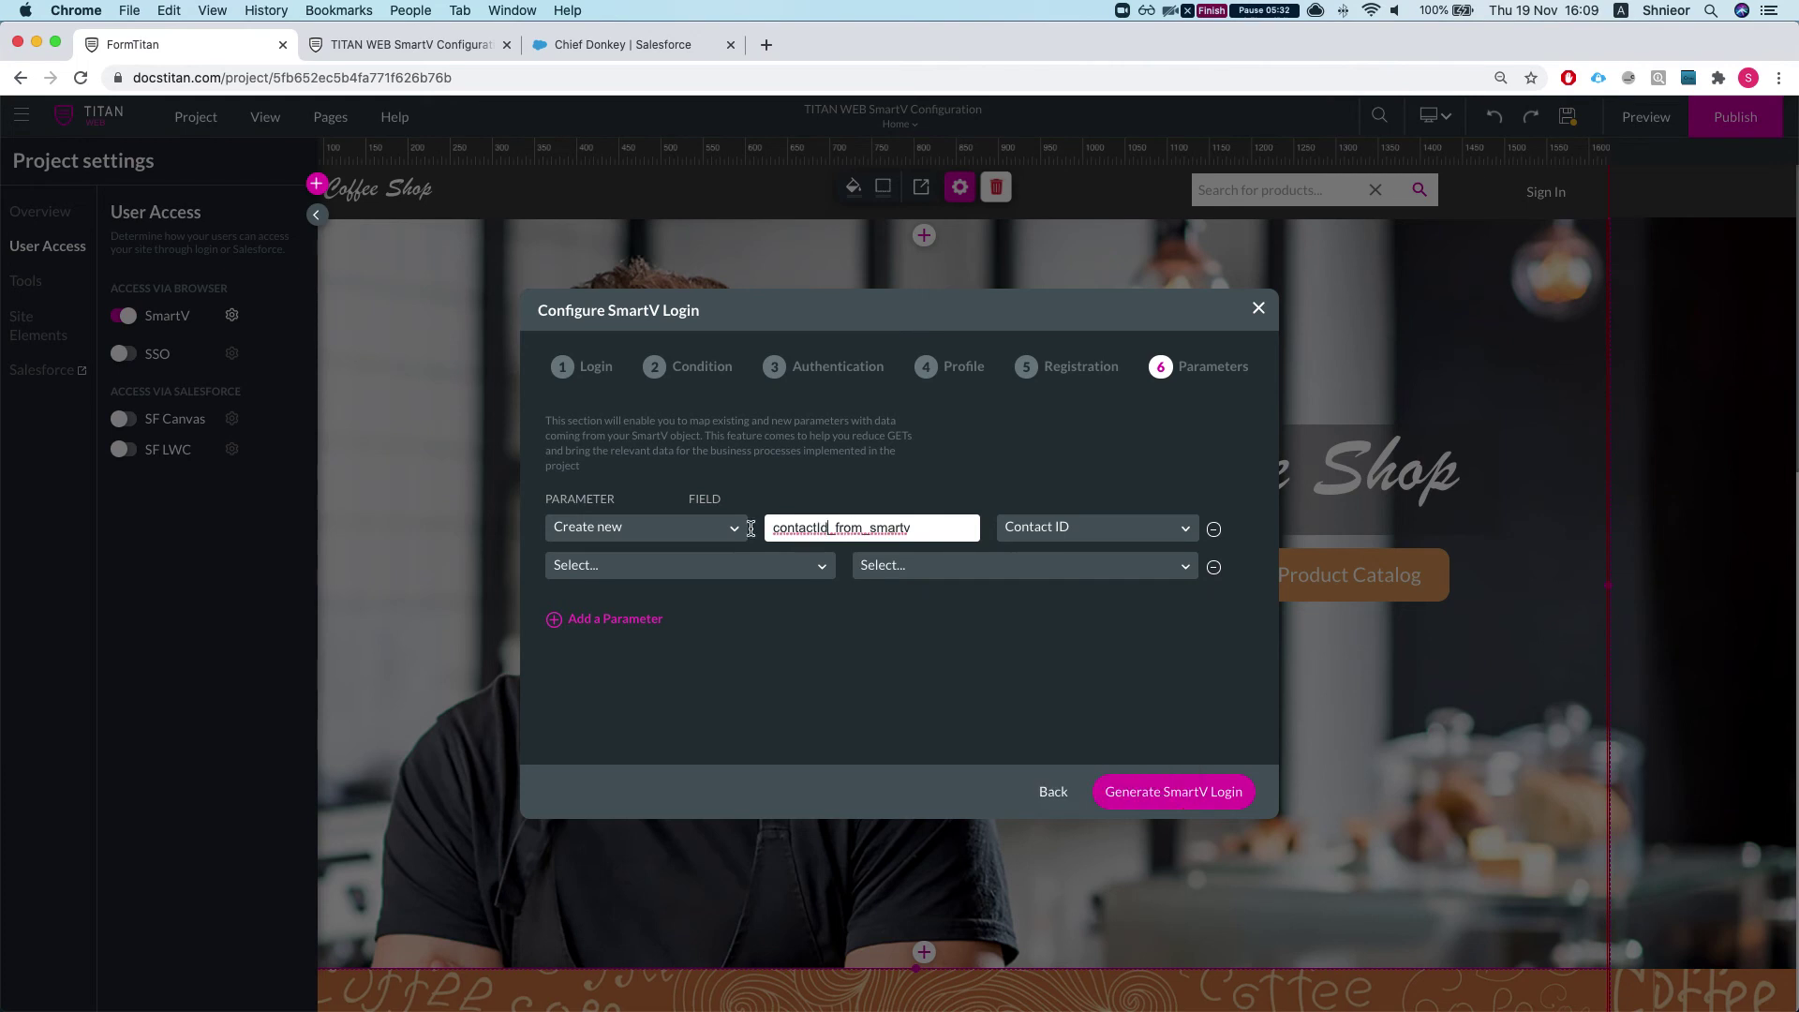
- Copy the existing contactId_from_smartv parameter name from the first row
{"action": "left_click", "coordinate": [669, 538]}
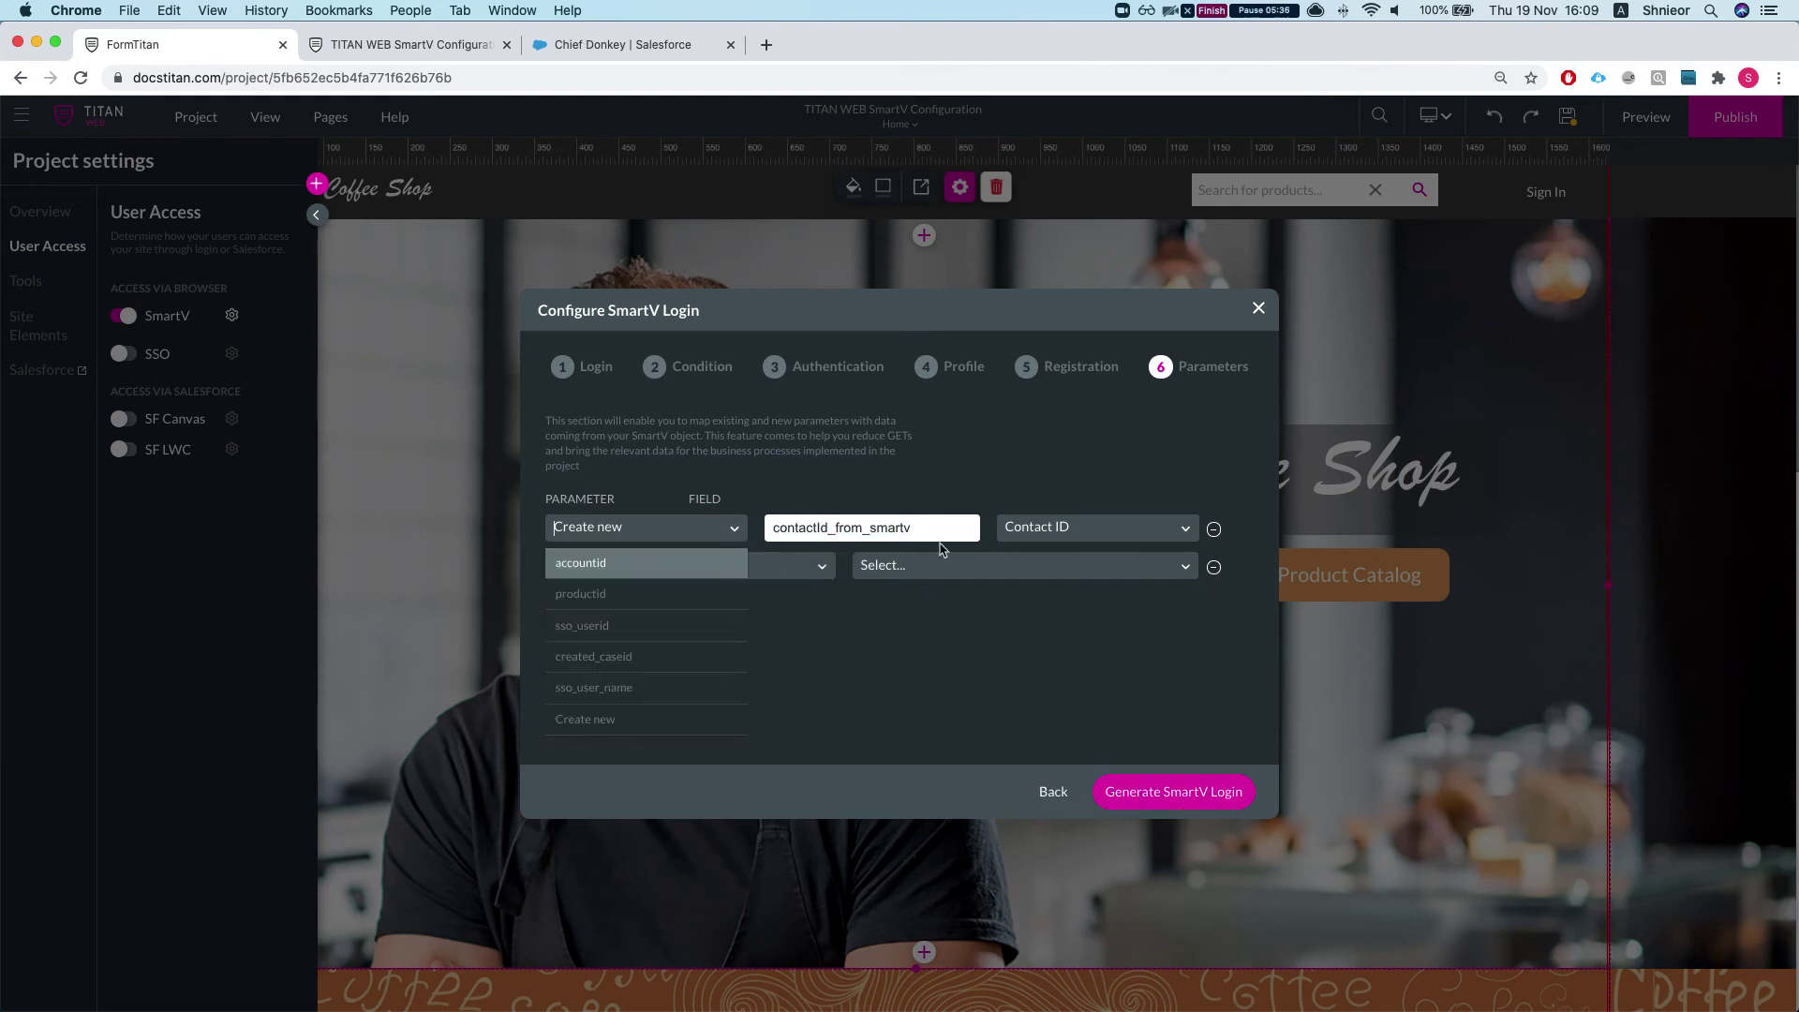
{"action": "left_click", "coordinate": [792, 528]}
{"action": "double_click", "coordinate": [799, 527]}
{"action": "key", "text": "super+c"}
{"action": "left_click", "coordinate": [694, 531]}
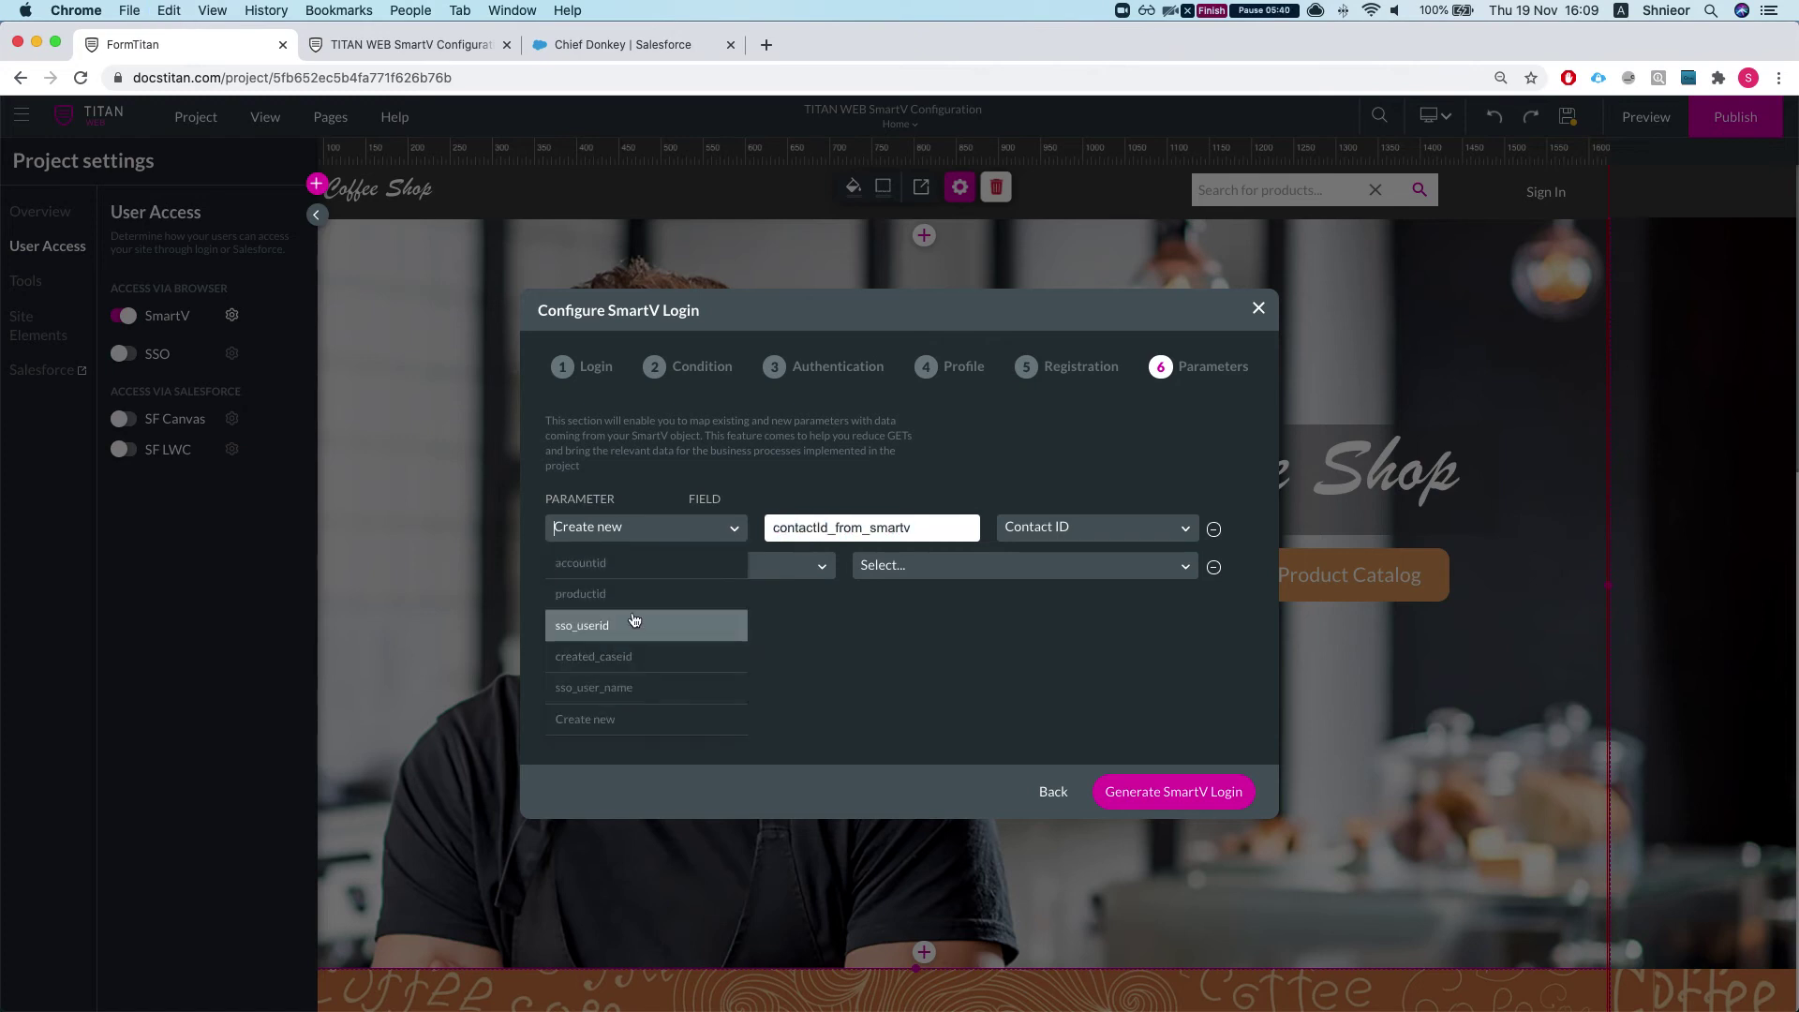
{"action": "left_click", "coordinate": [1068, 705]}
- Create a new contact_name parameter mapped to First Name and generate the SmartV login
{"action": "left_click", "coordinate": [673, 565]}
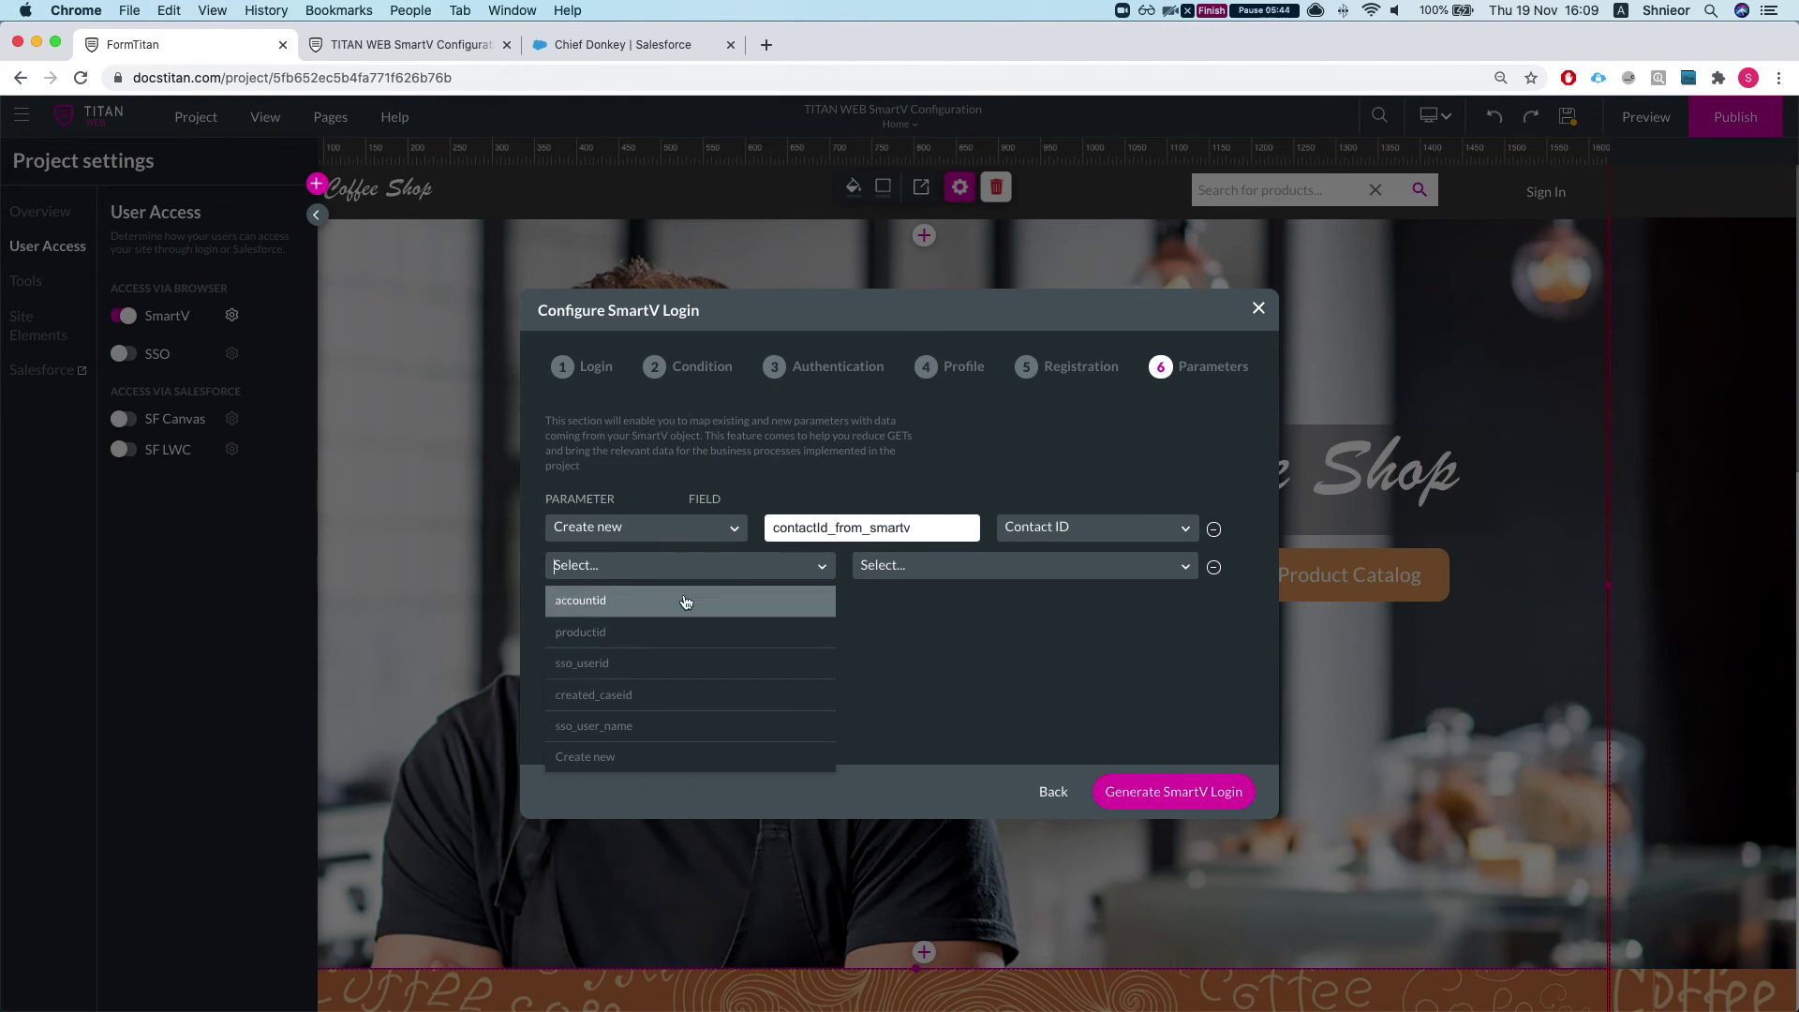
{"action": "left_click", "coordinate": [603, 765]}
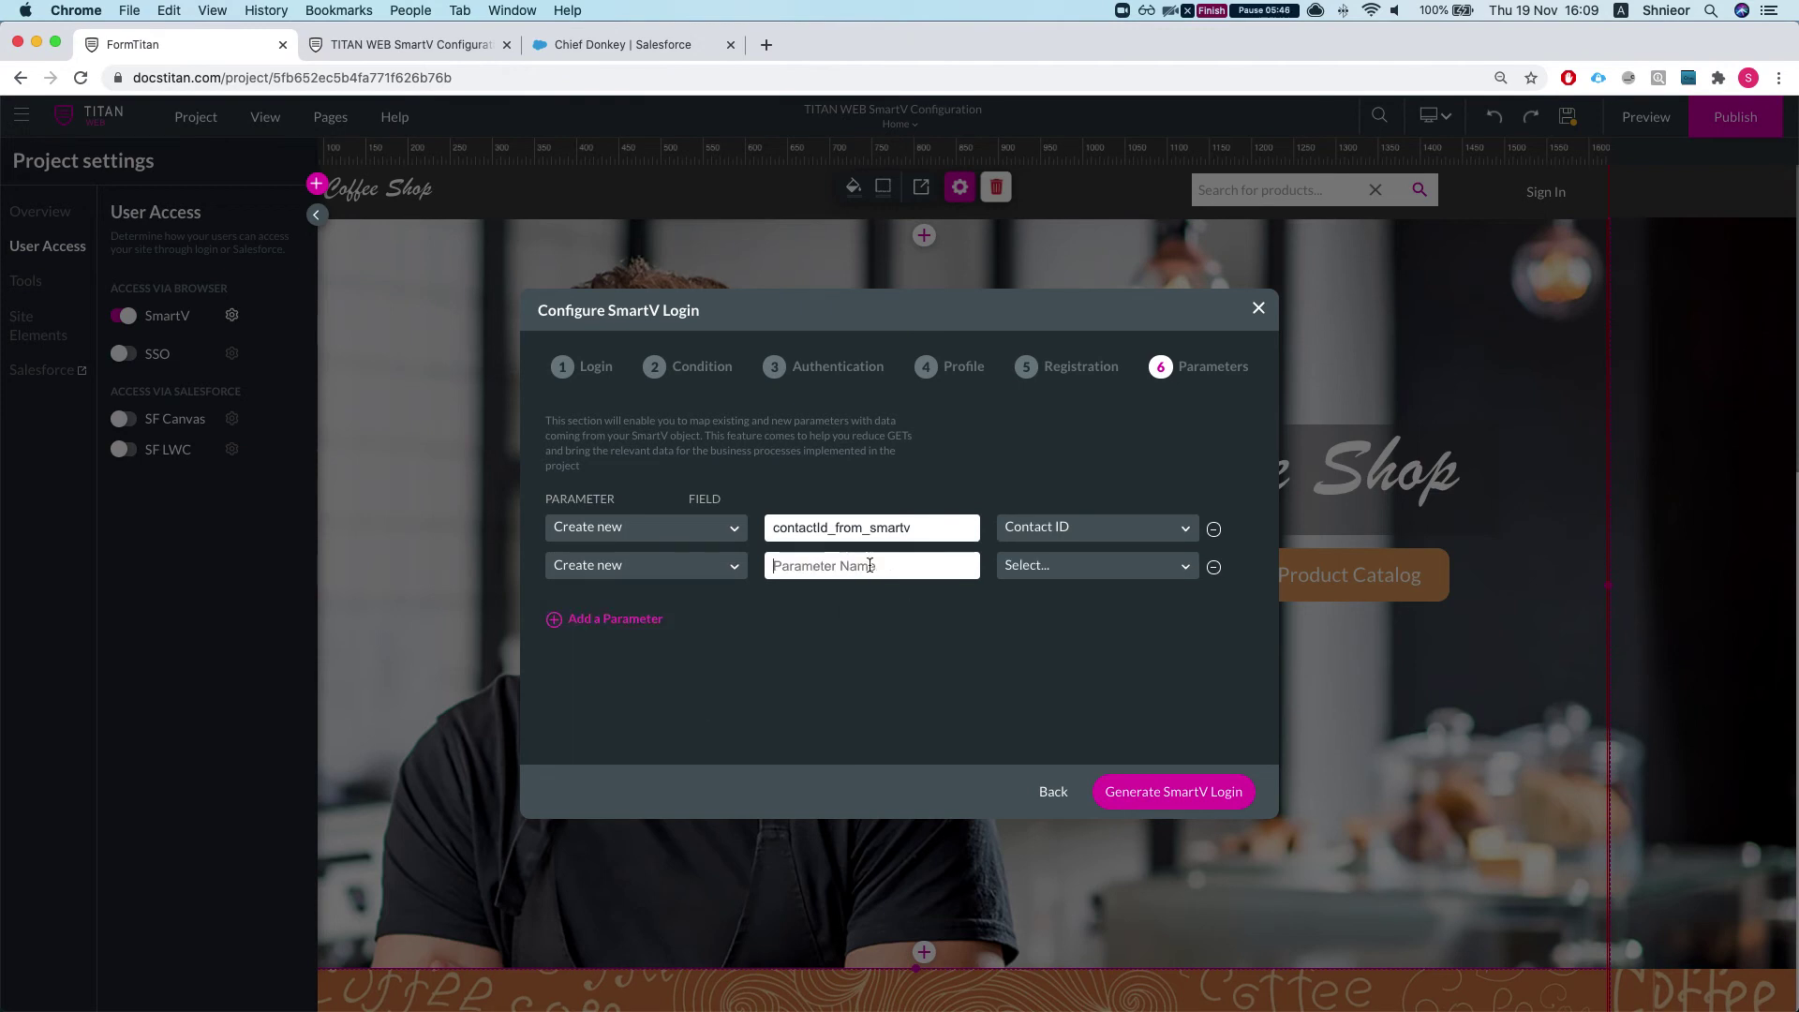
{"action": "type", "text": "contact_name"}
{"action": "left_click", "coordinate": [1048, 565]}
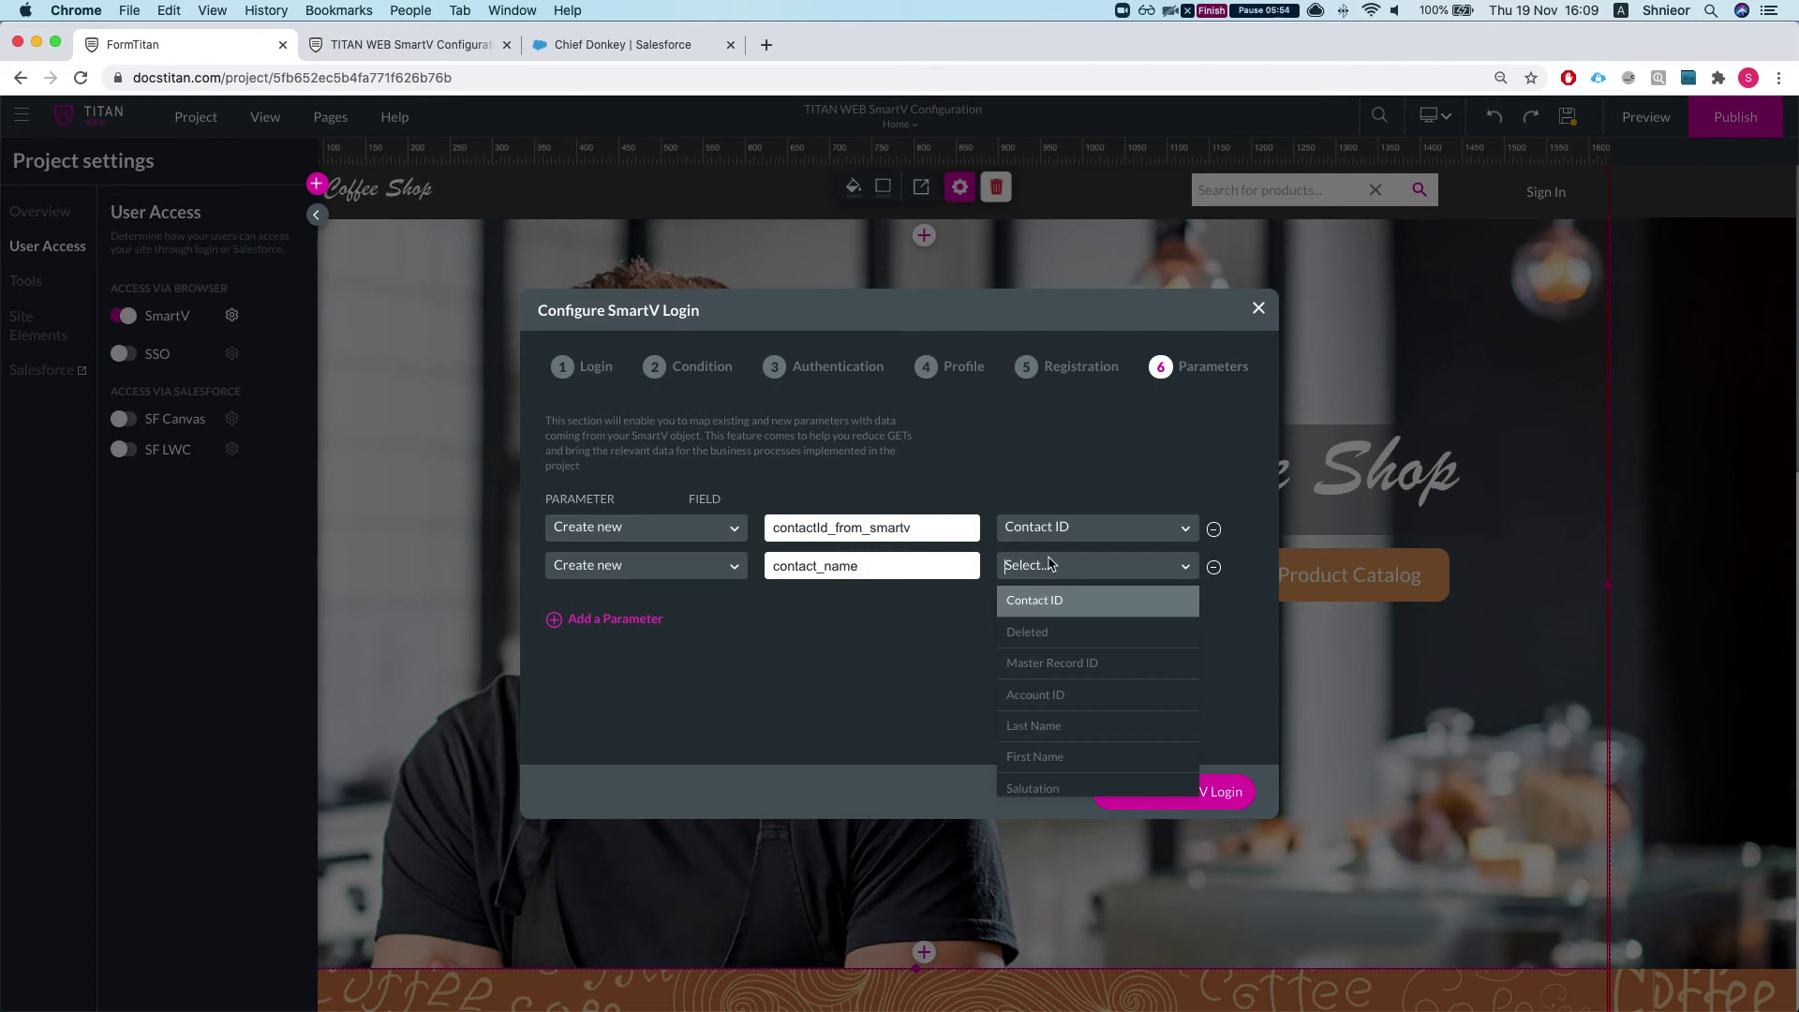
{"action": "type", "text": "fir"}
{"action": "key", "text": "Return"}
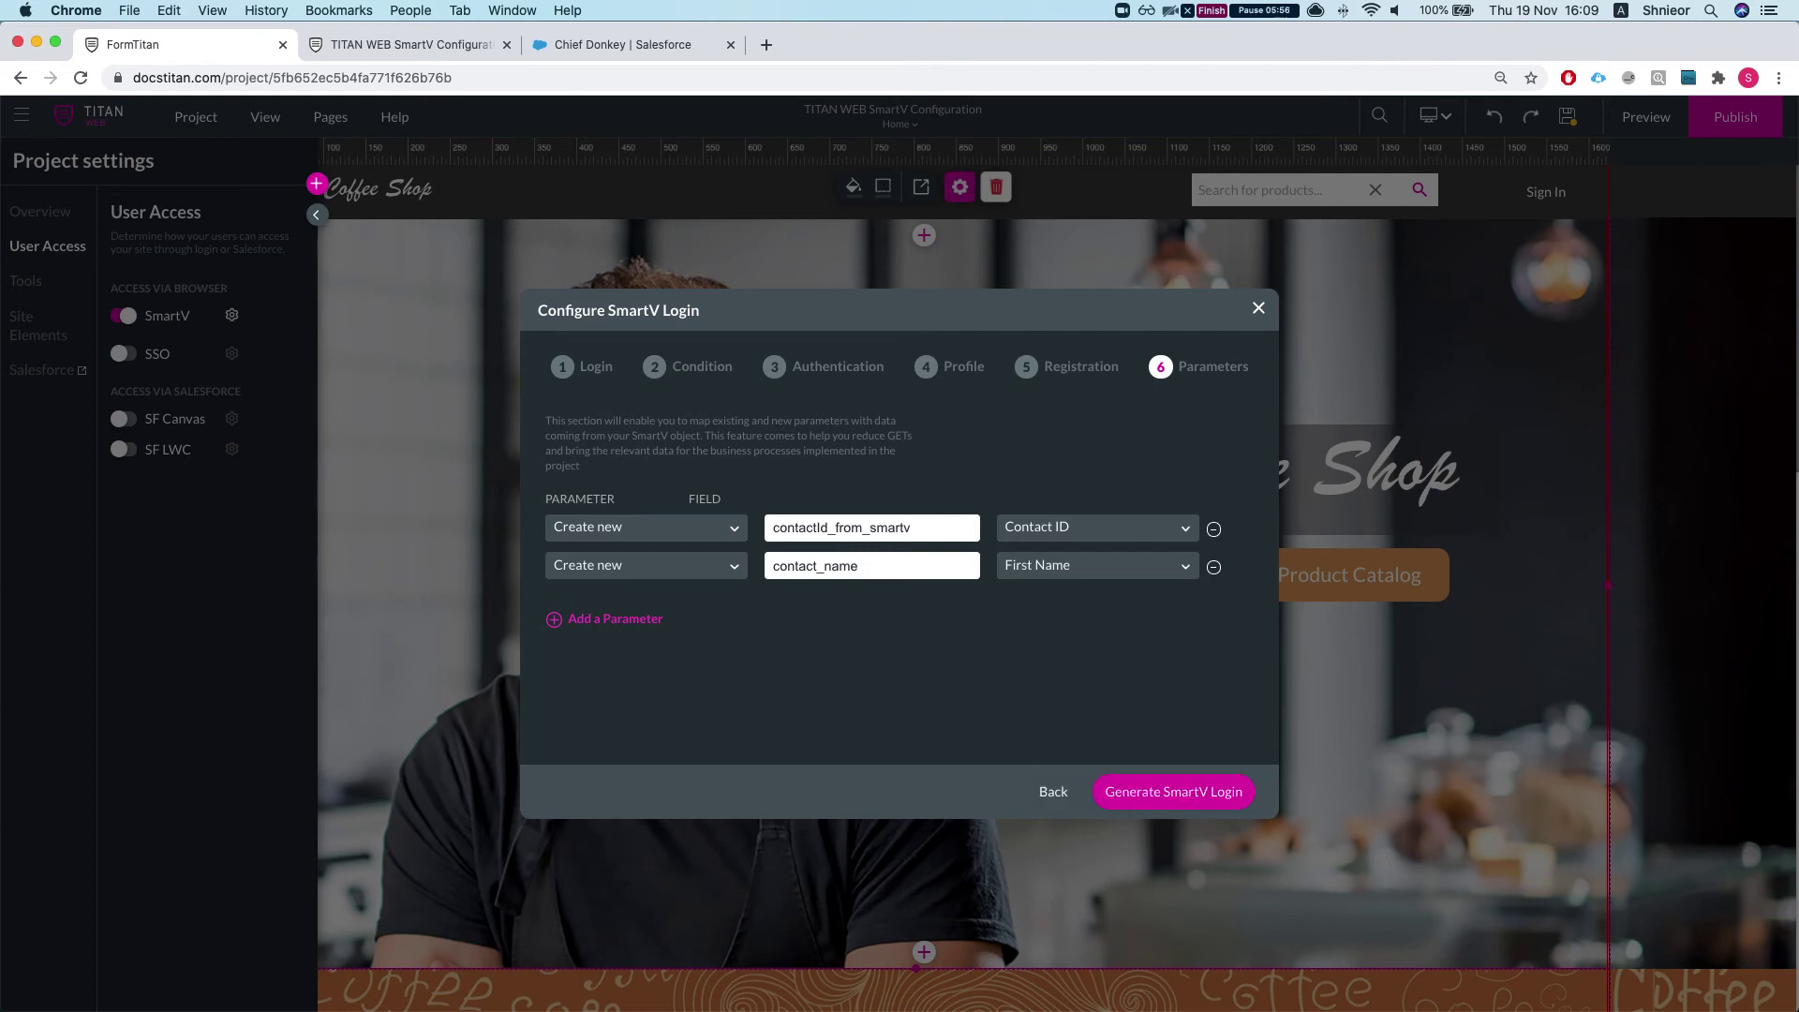
{"action": "left_click", "coordinate": [1167, 794]}
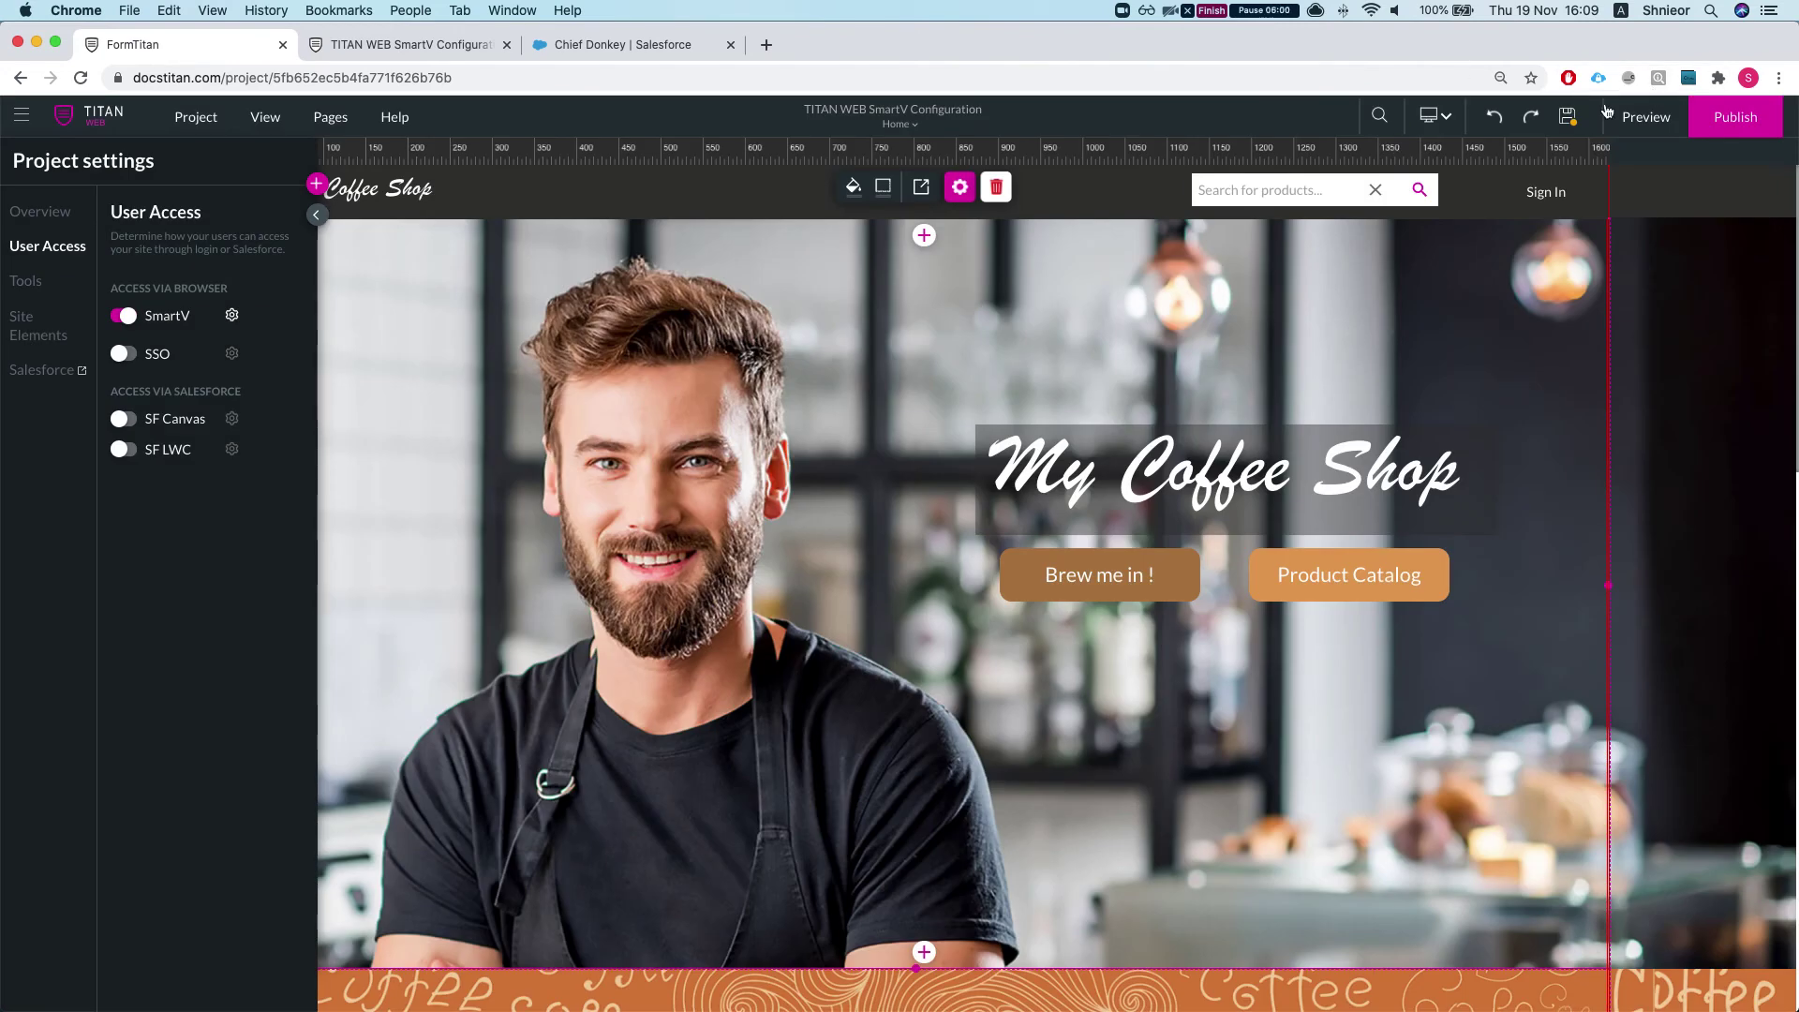
- Save the project, set the Home page's access to Public, and return to the live site
{"action": "left_click", "coordinate": [1578, 119]}
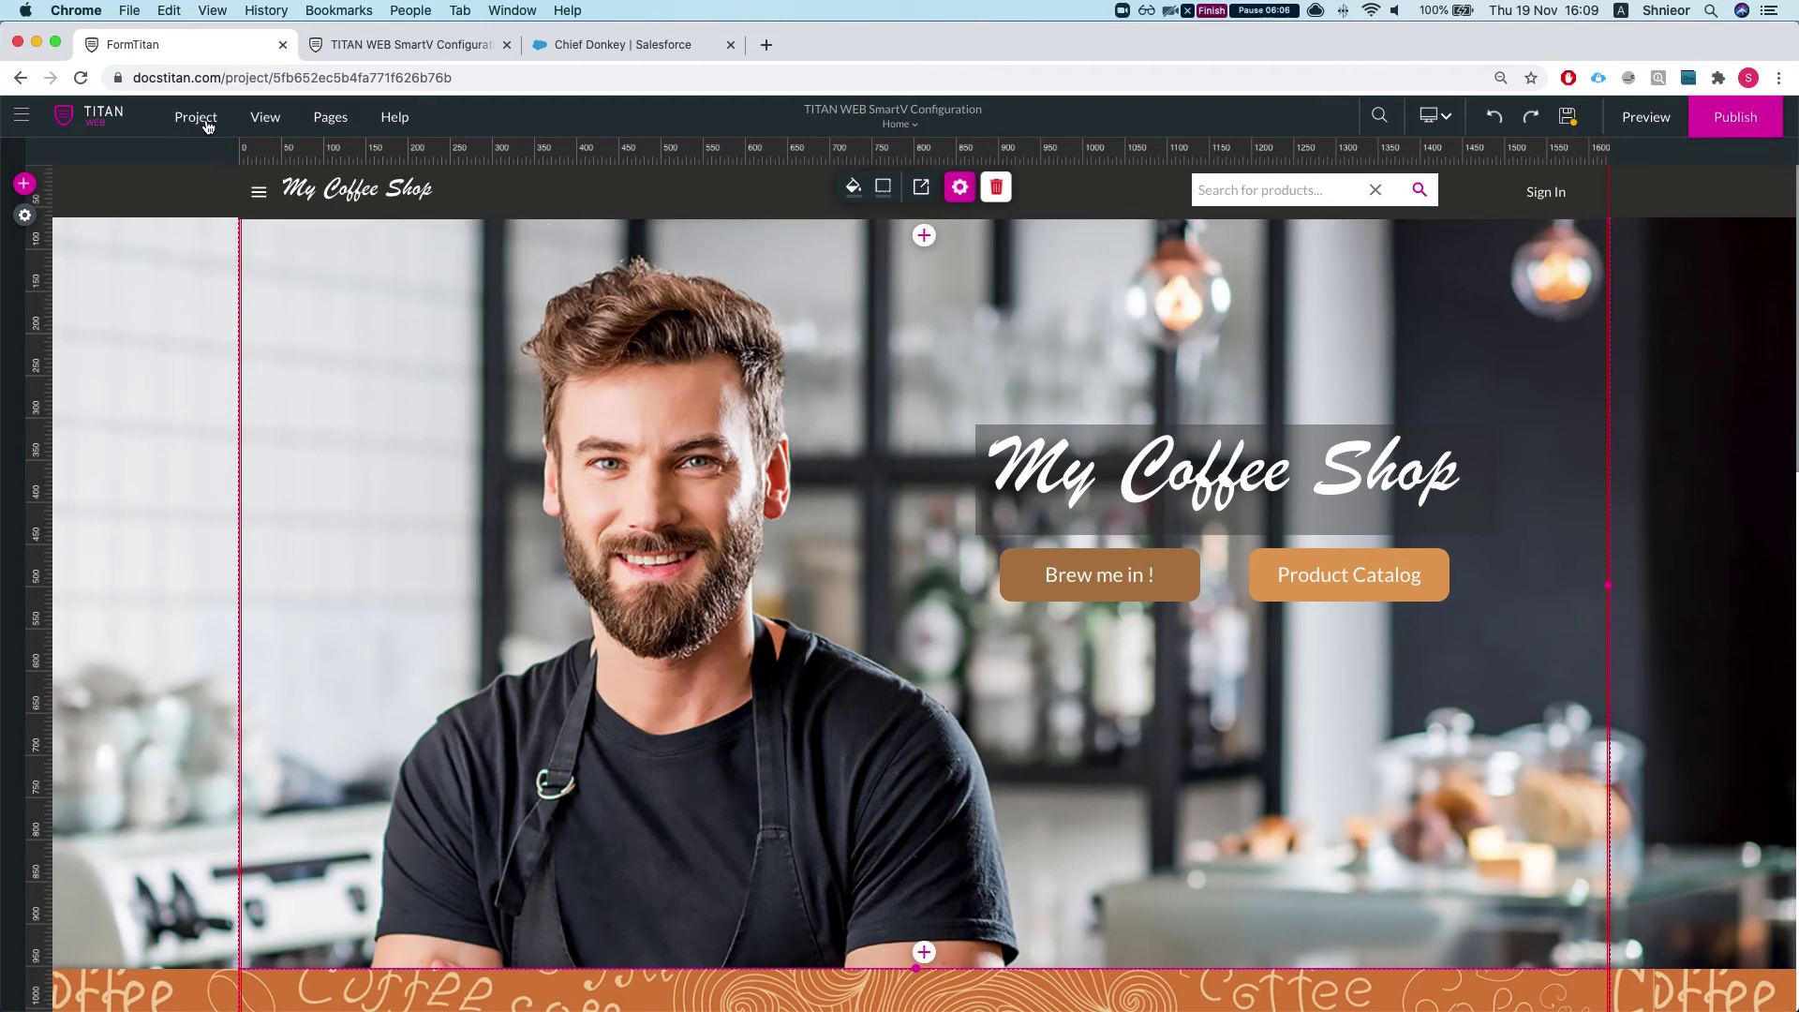
{"action": "left_click", "coordinate": [334, 118]}
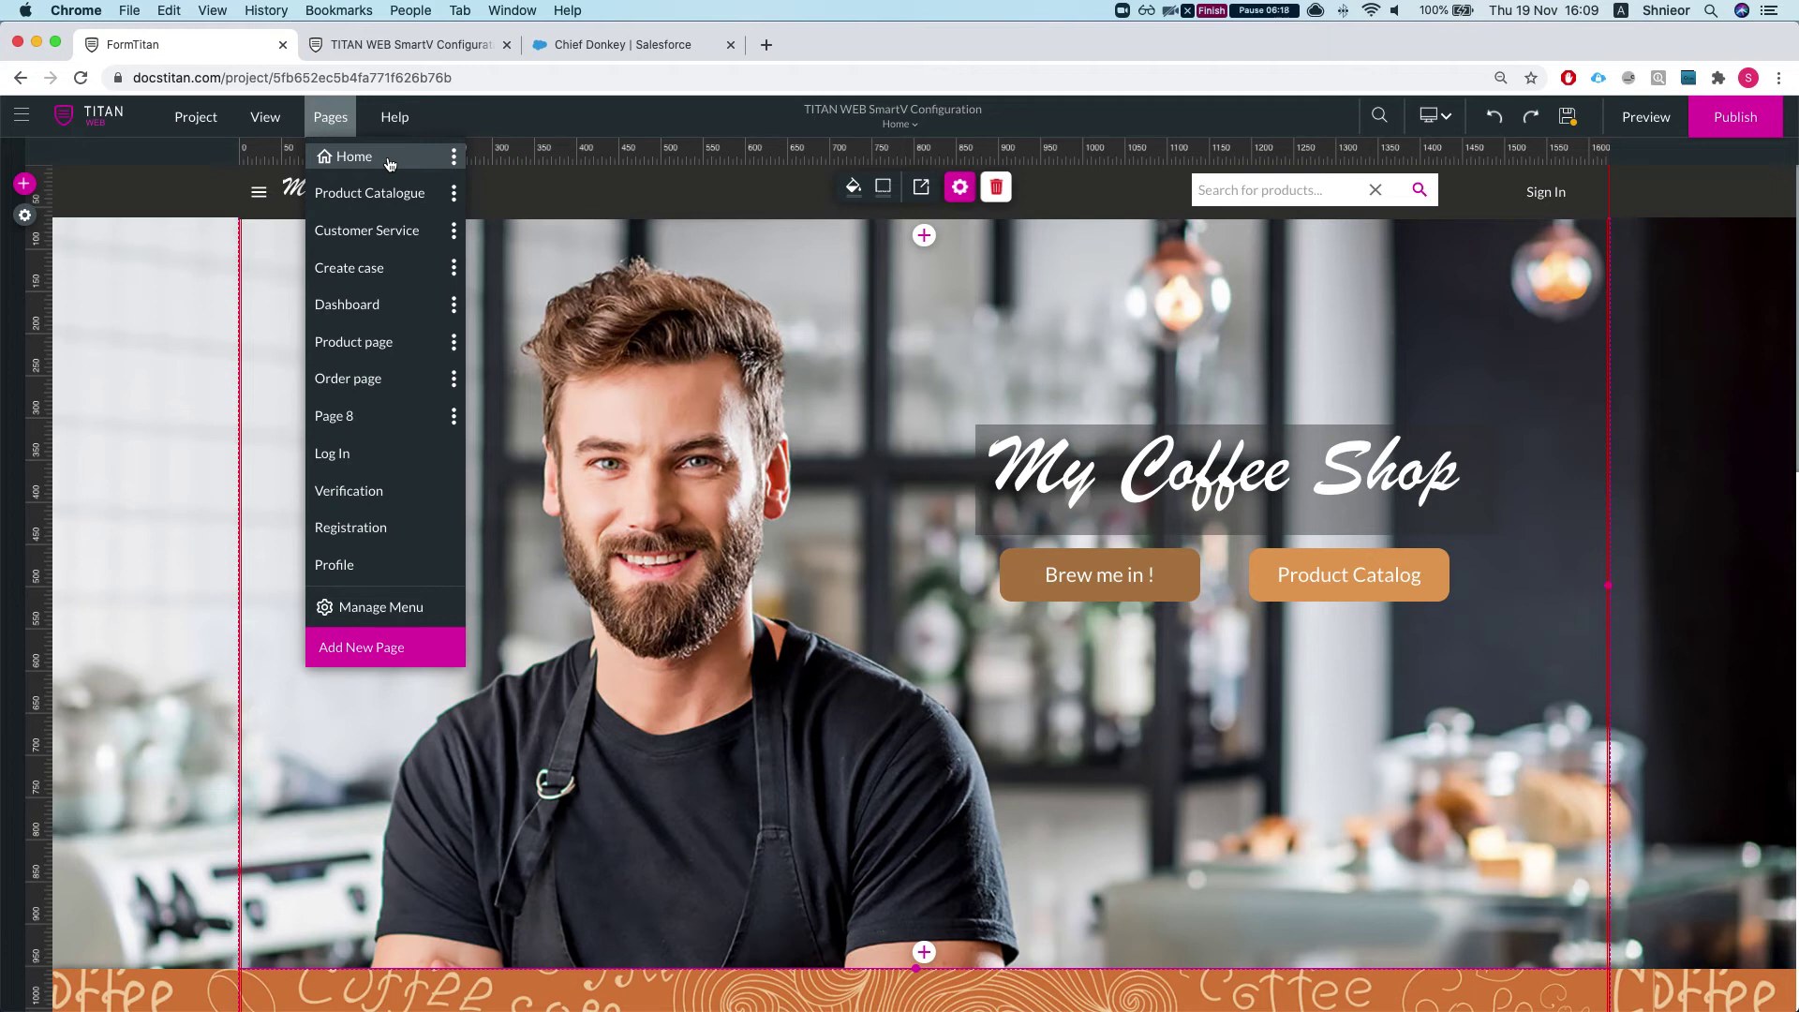
{"action": "left_click", "coordinate": [454, 156]}
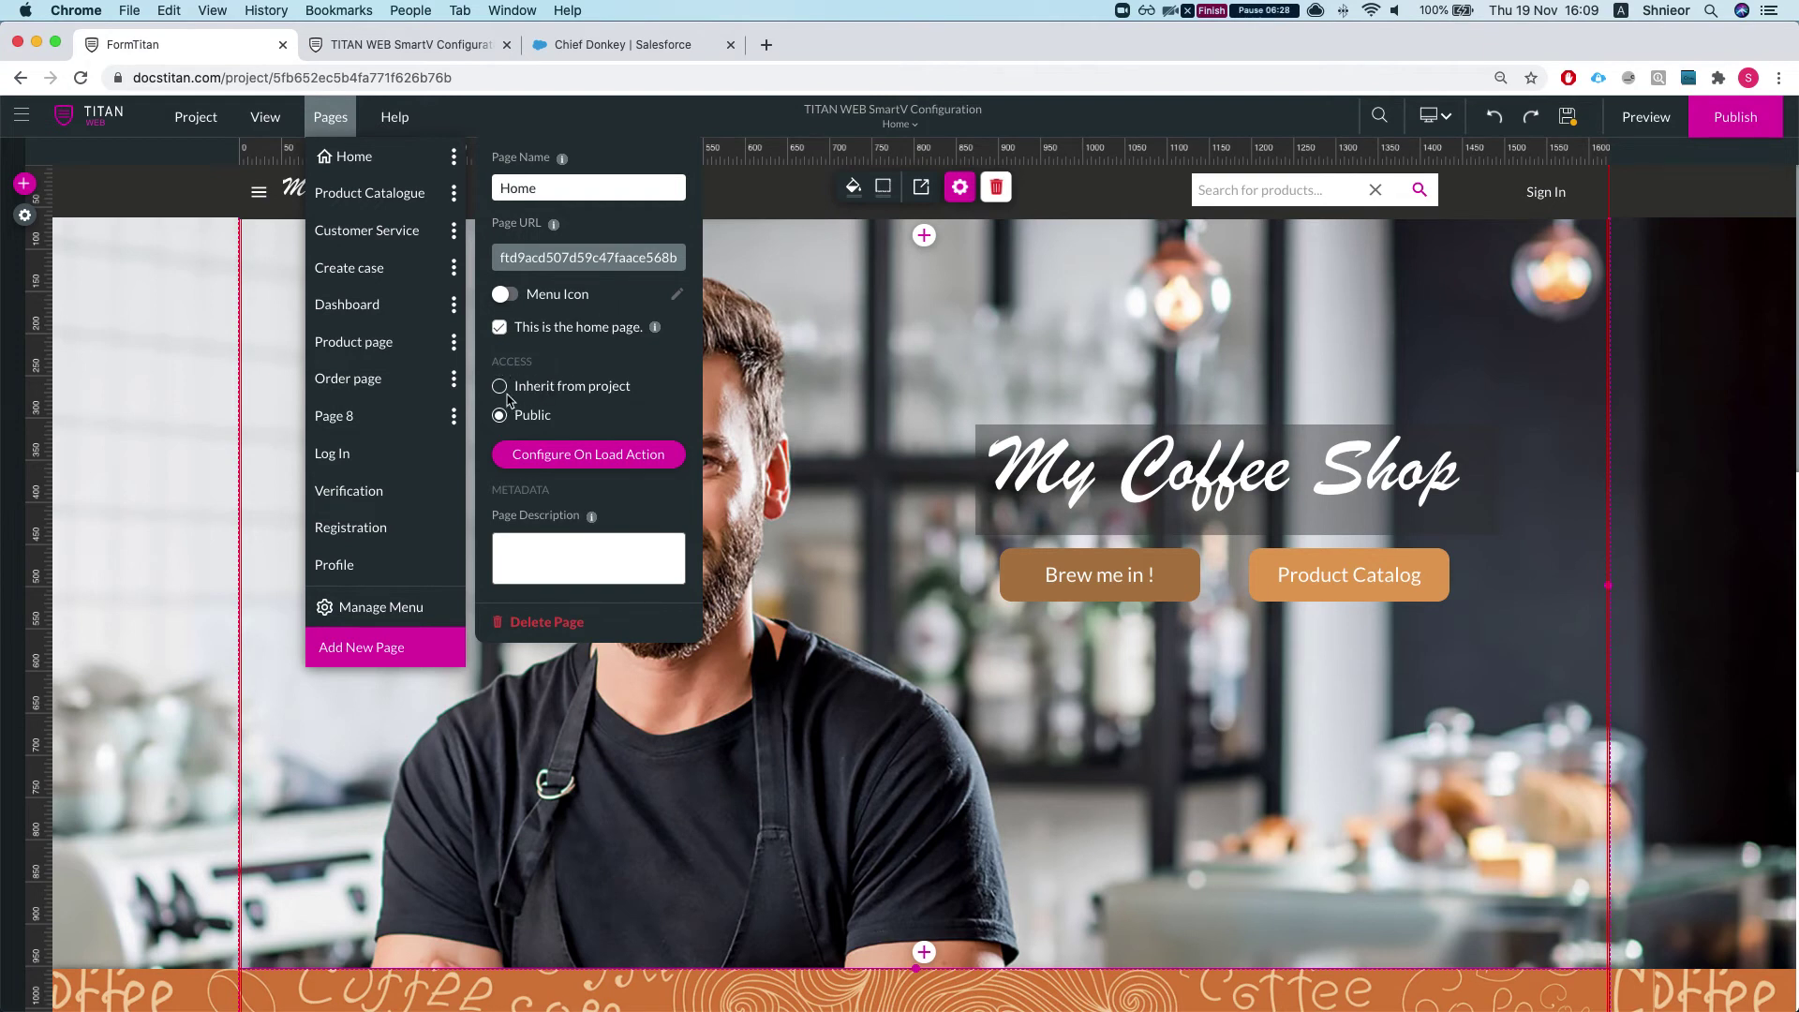
{"action": "left_click", "coordinate": [500, 389]}
{"action": "left_click", "coordinate": [500, 418]}
{"action": "left_click", "coordinate": [415, 44]}
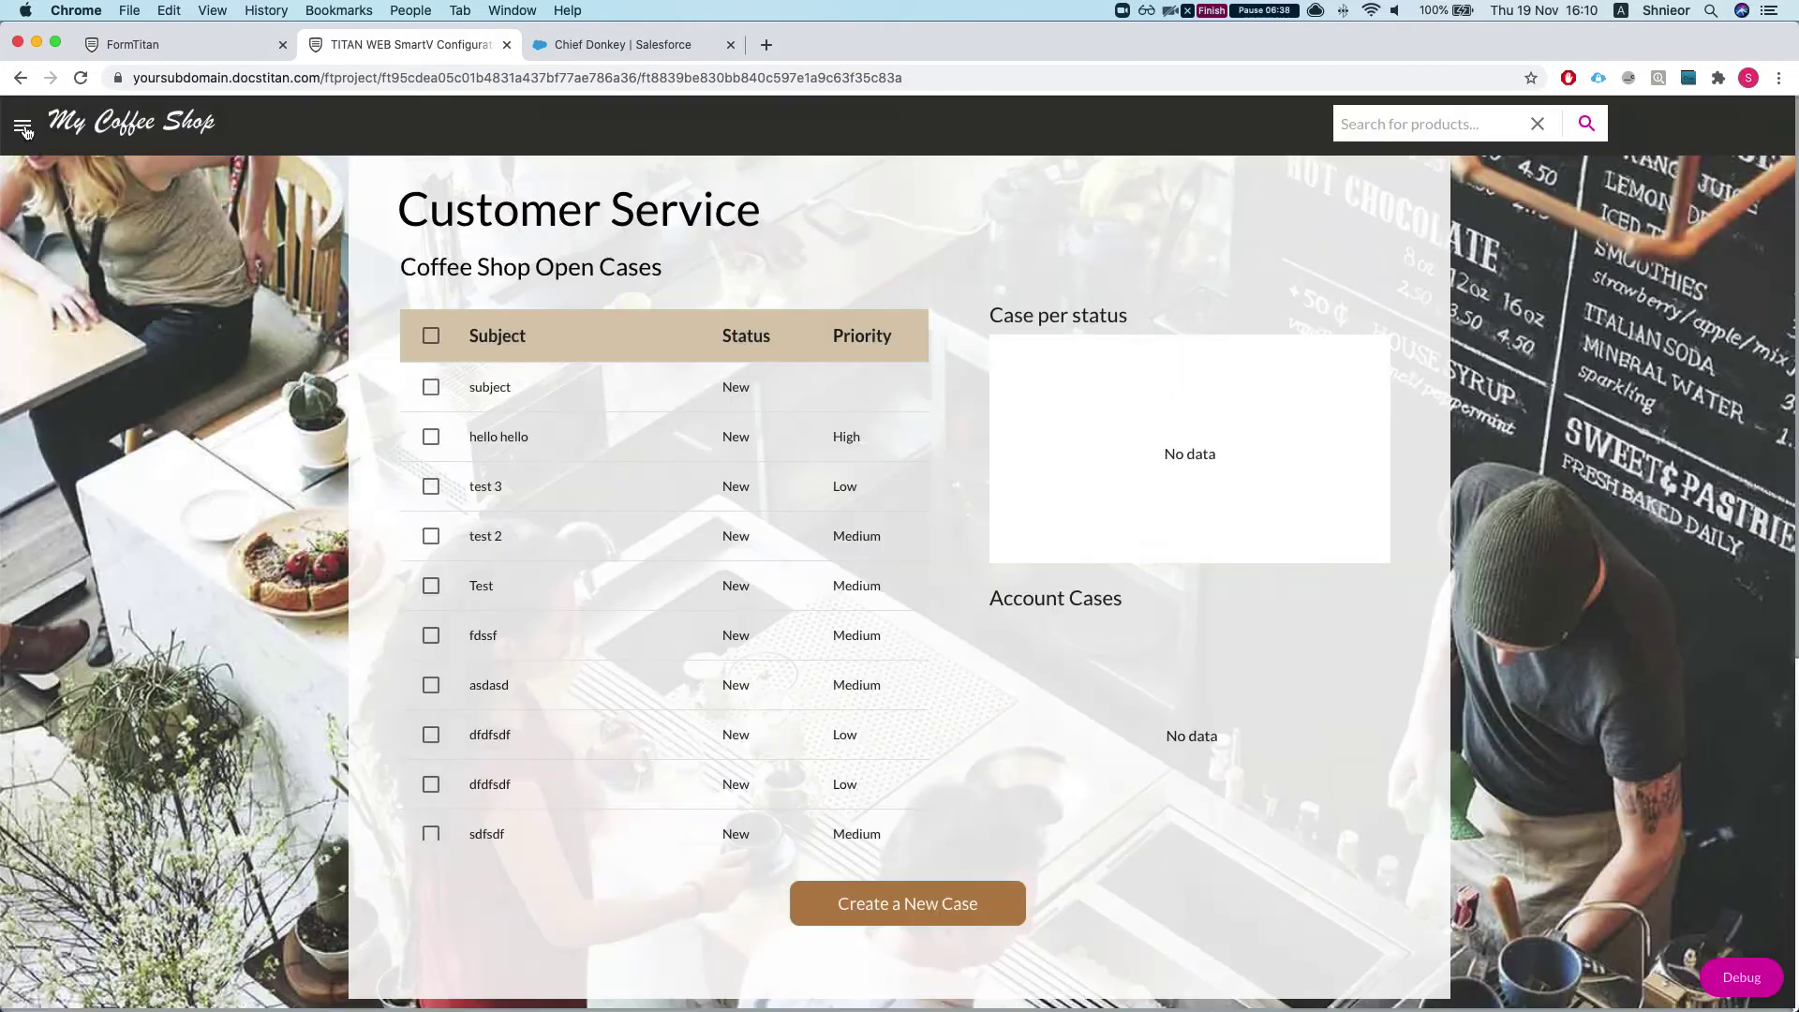
- Go to the live site's Home page, reload it, and come back to the editor
{"action": "left_click", "coordinate": [26, 129]}
{"action": "left_click", "coordinate": [68, 187]}
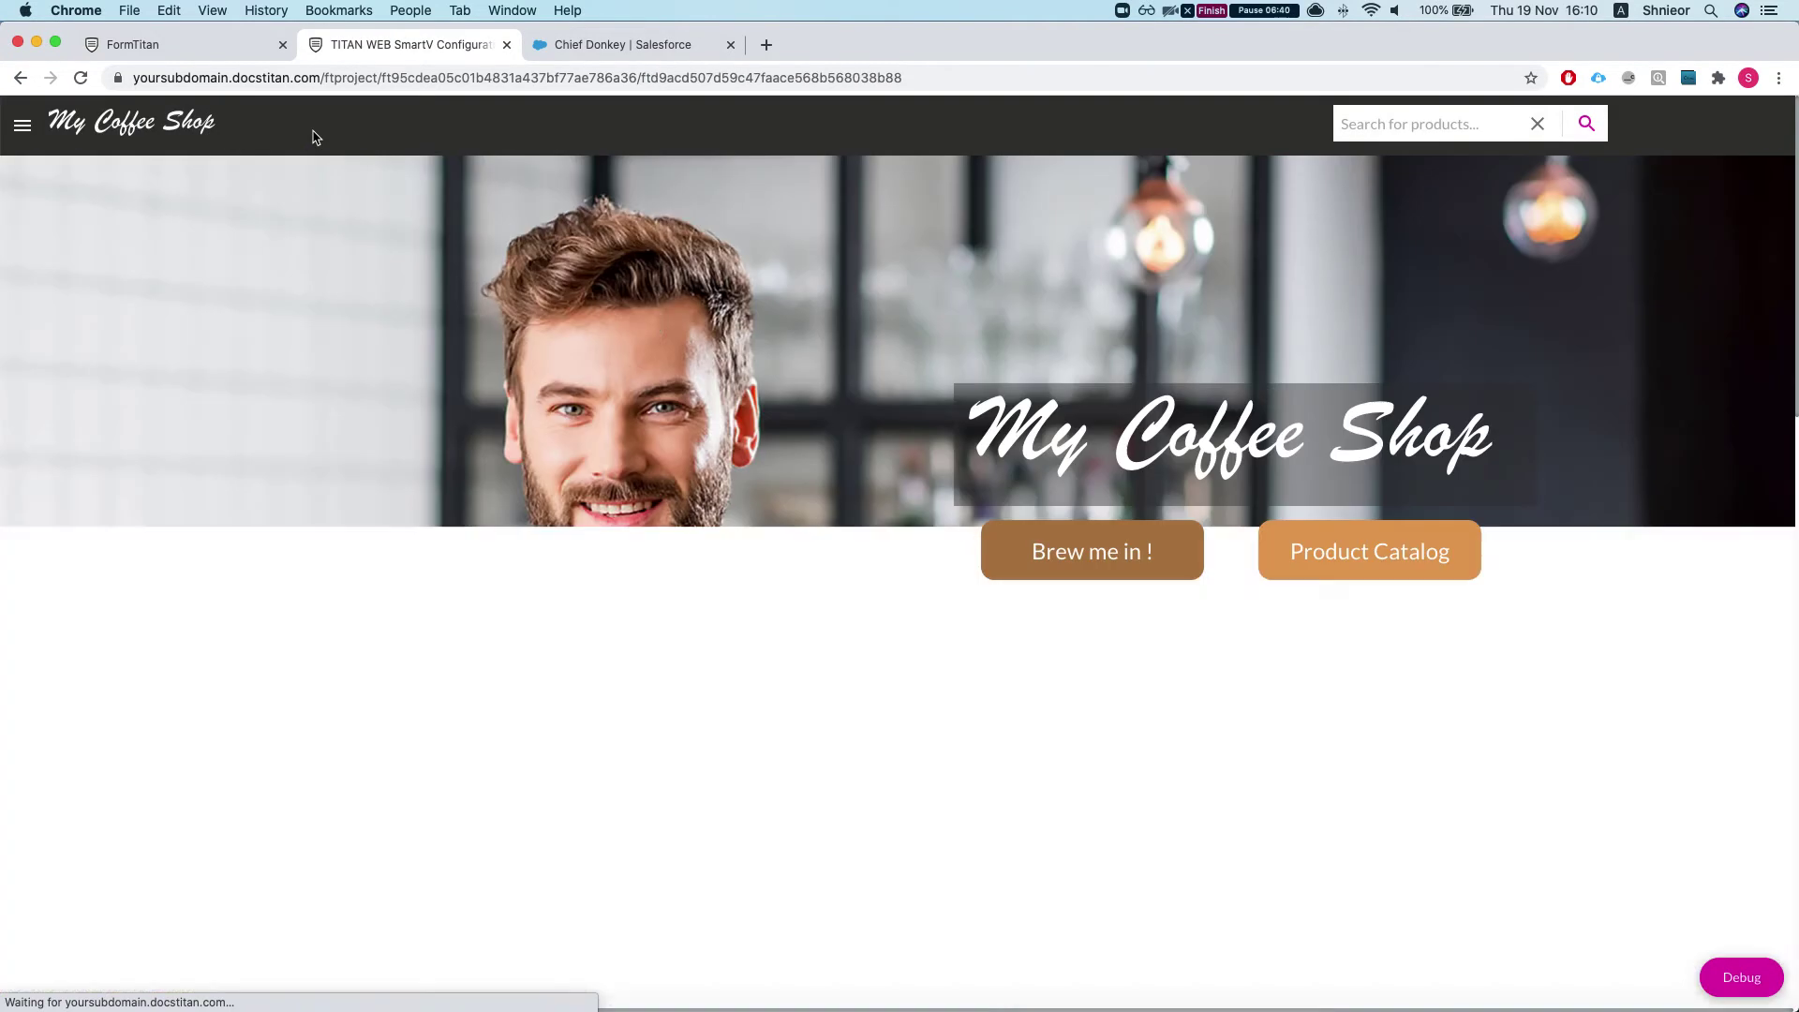
{"action": "key", "text": "super+r"}
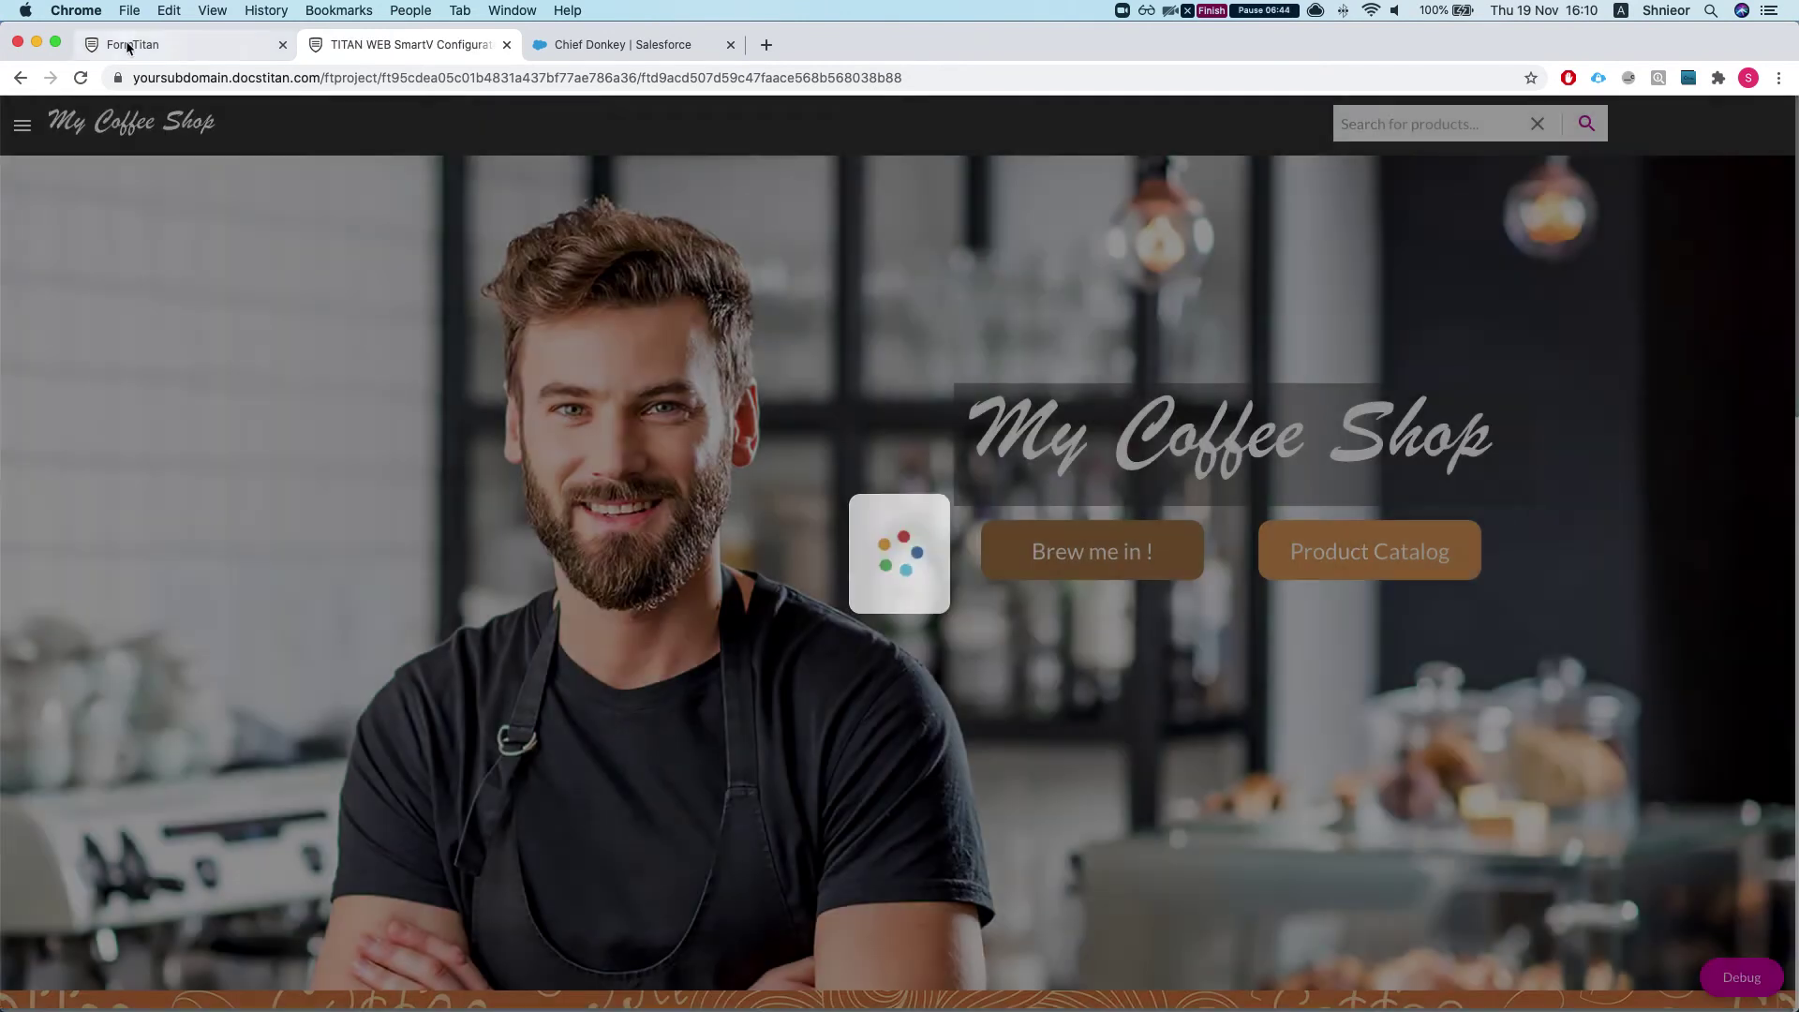
{"action": "left_click", "coordinate": [194, 52]}
- Set Home access to 'Inherit from project', save, and reload the live site to confirm the Log In form
{"action": "left_click", "coordinate": [500, 387]}
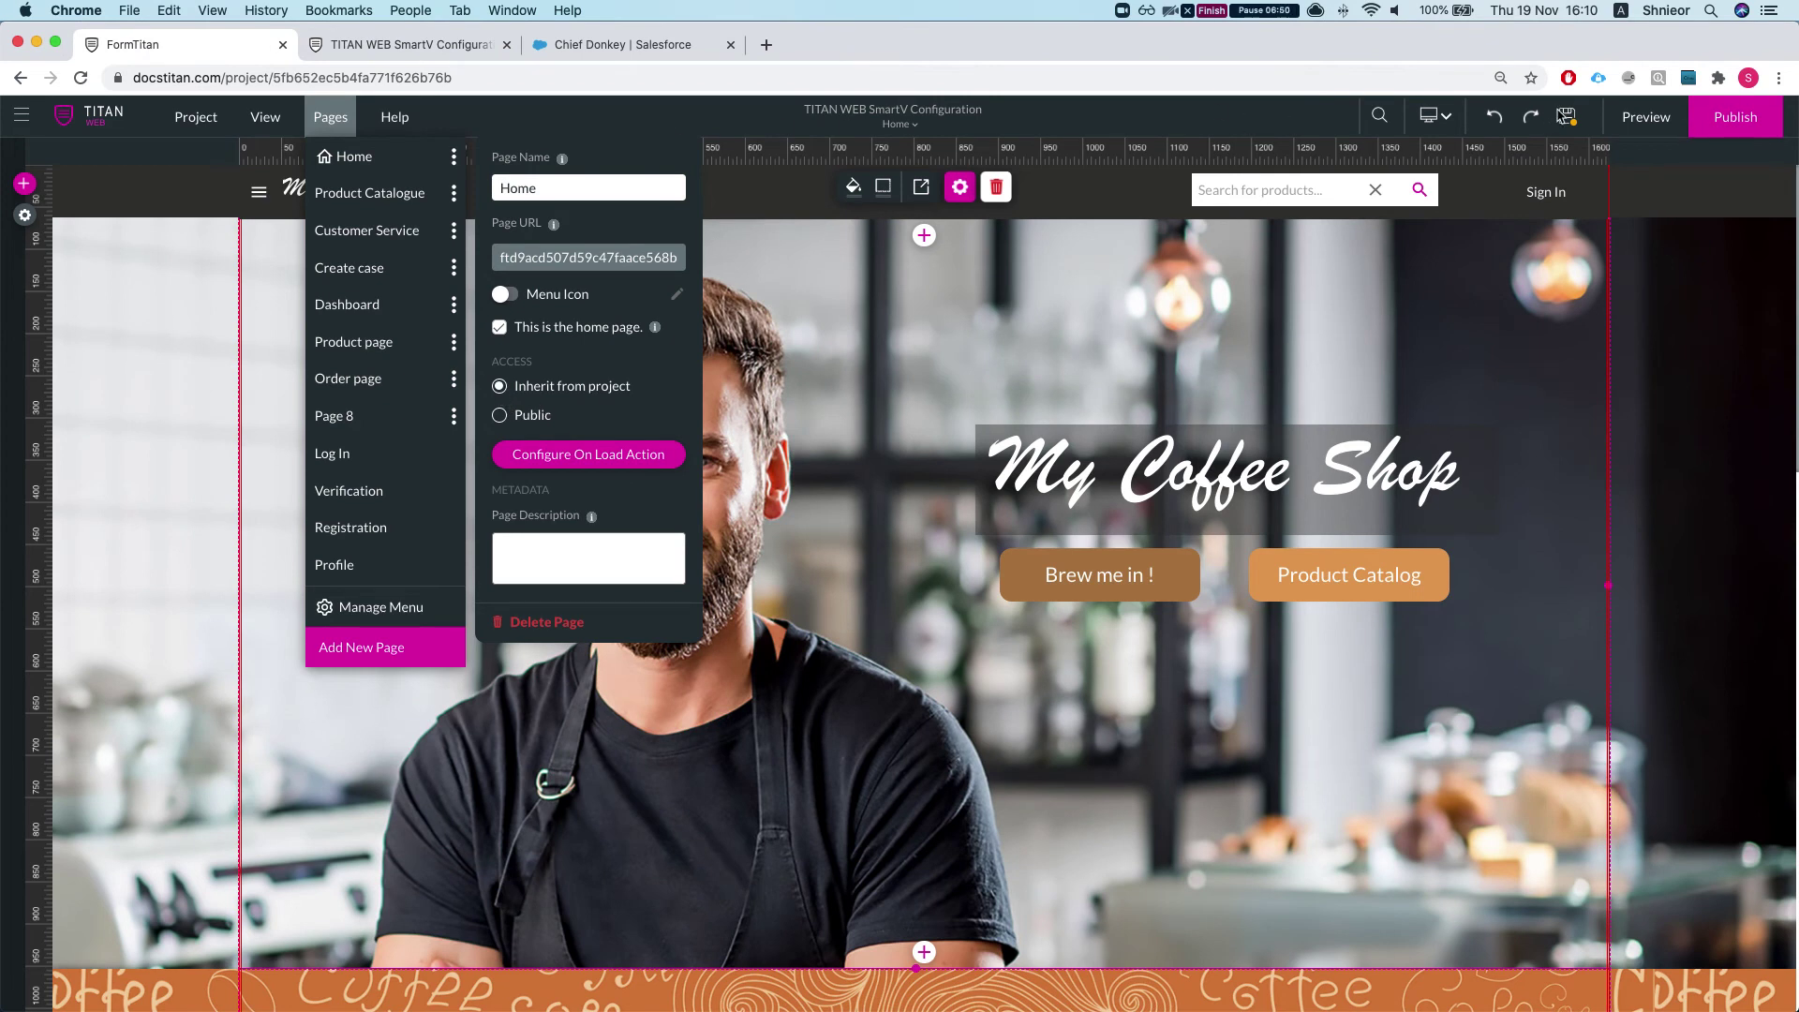
{"action": "left_click", "coordinate": [1568, 118]}
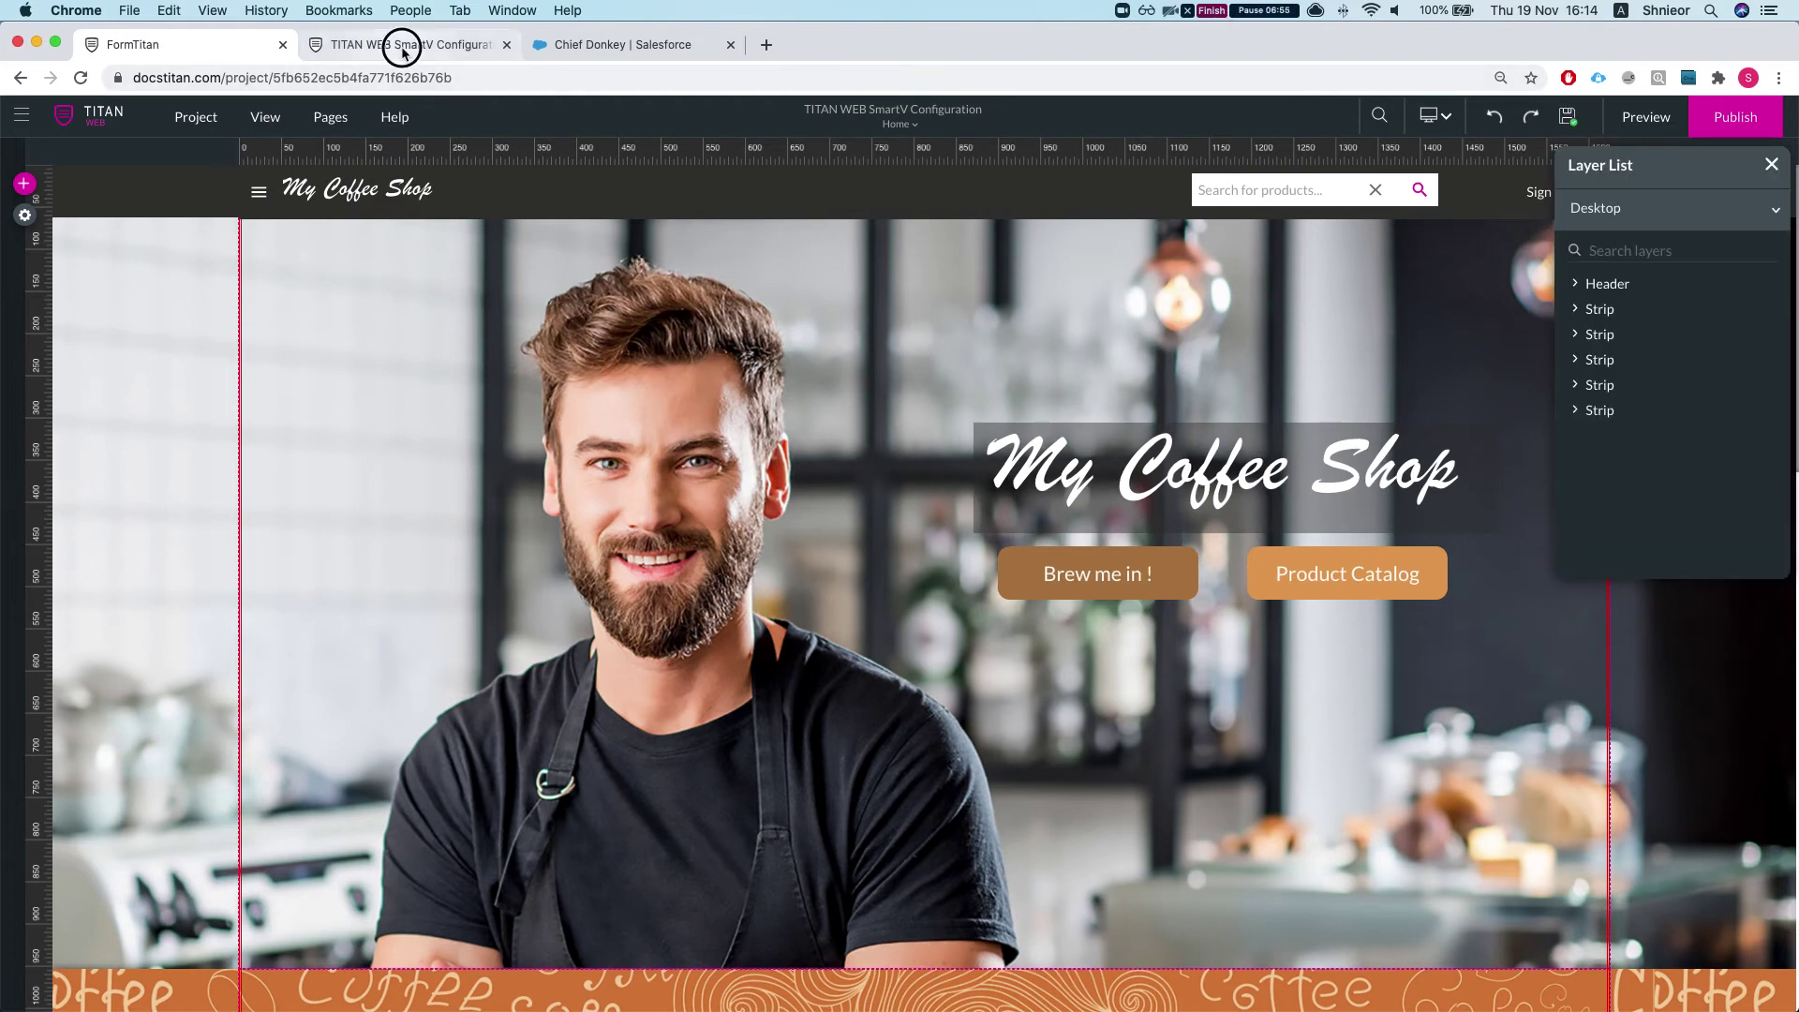
{"action": "left_click", "coordinate": [403, 45]}
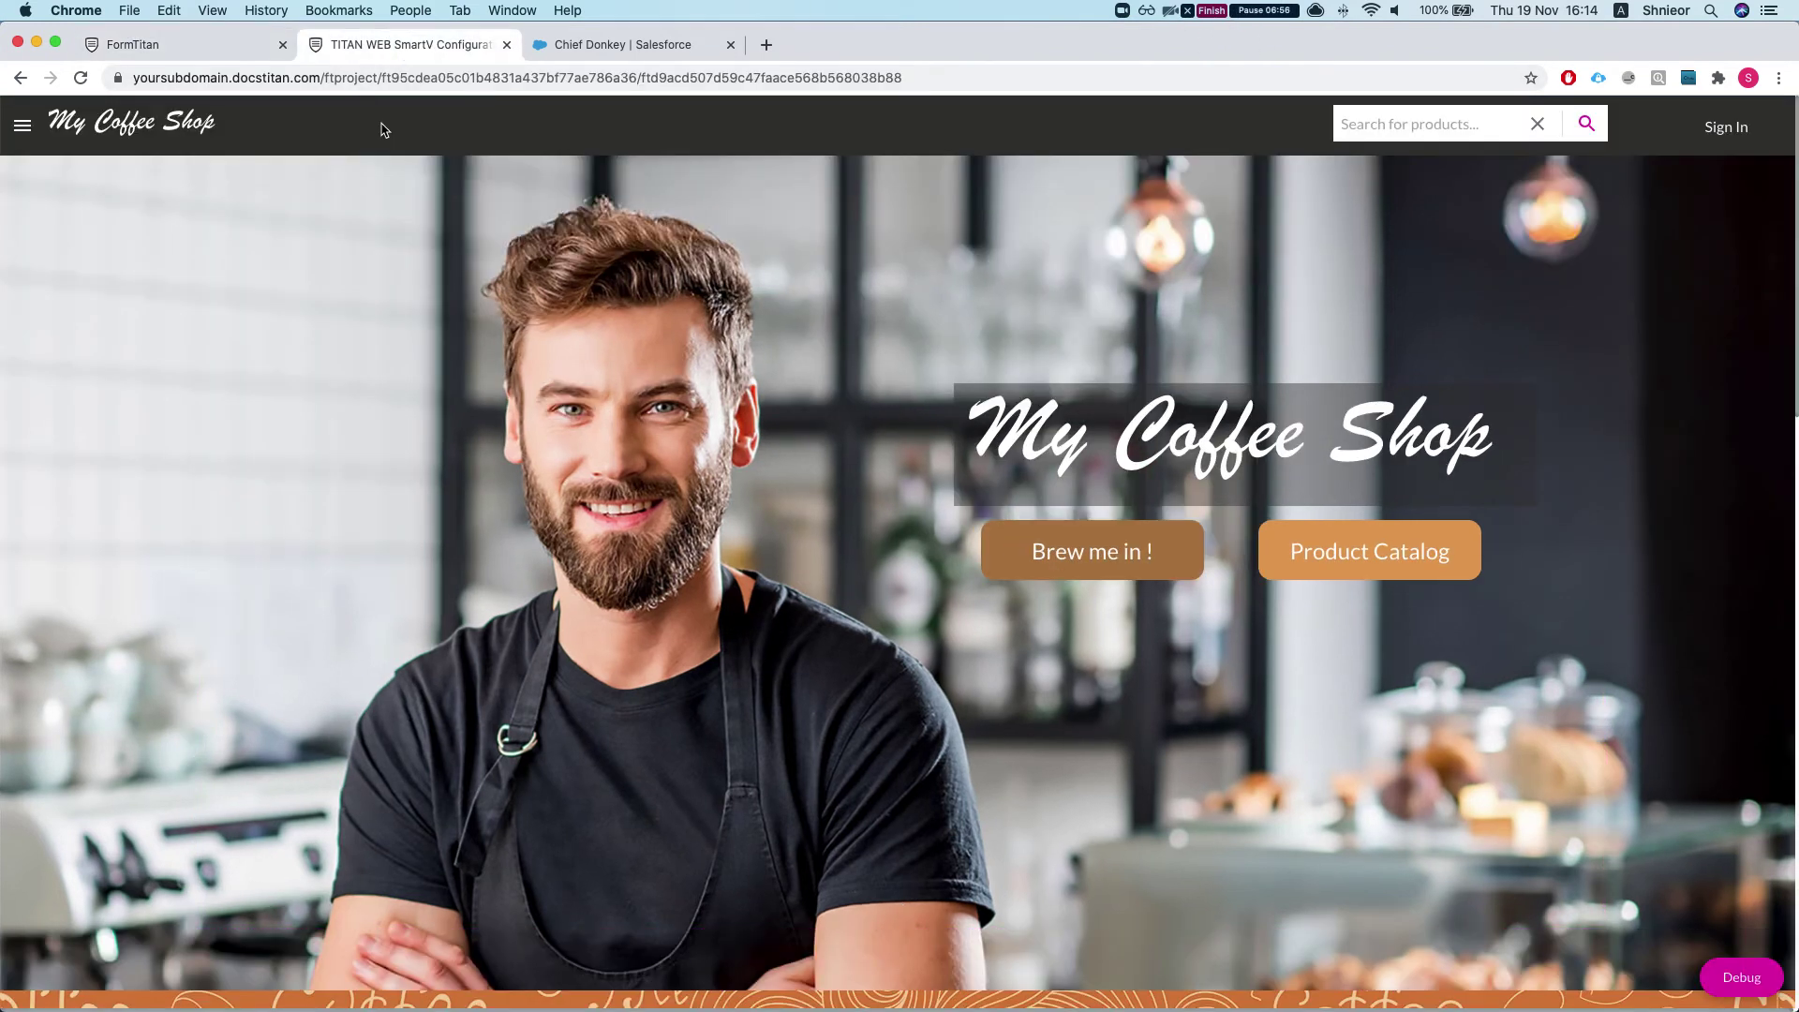
{"action": "key", "text": "super+r"}
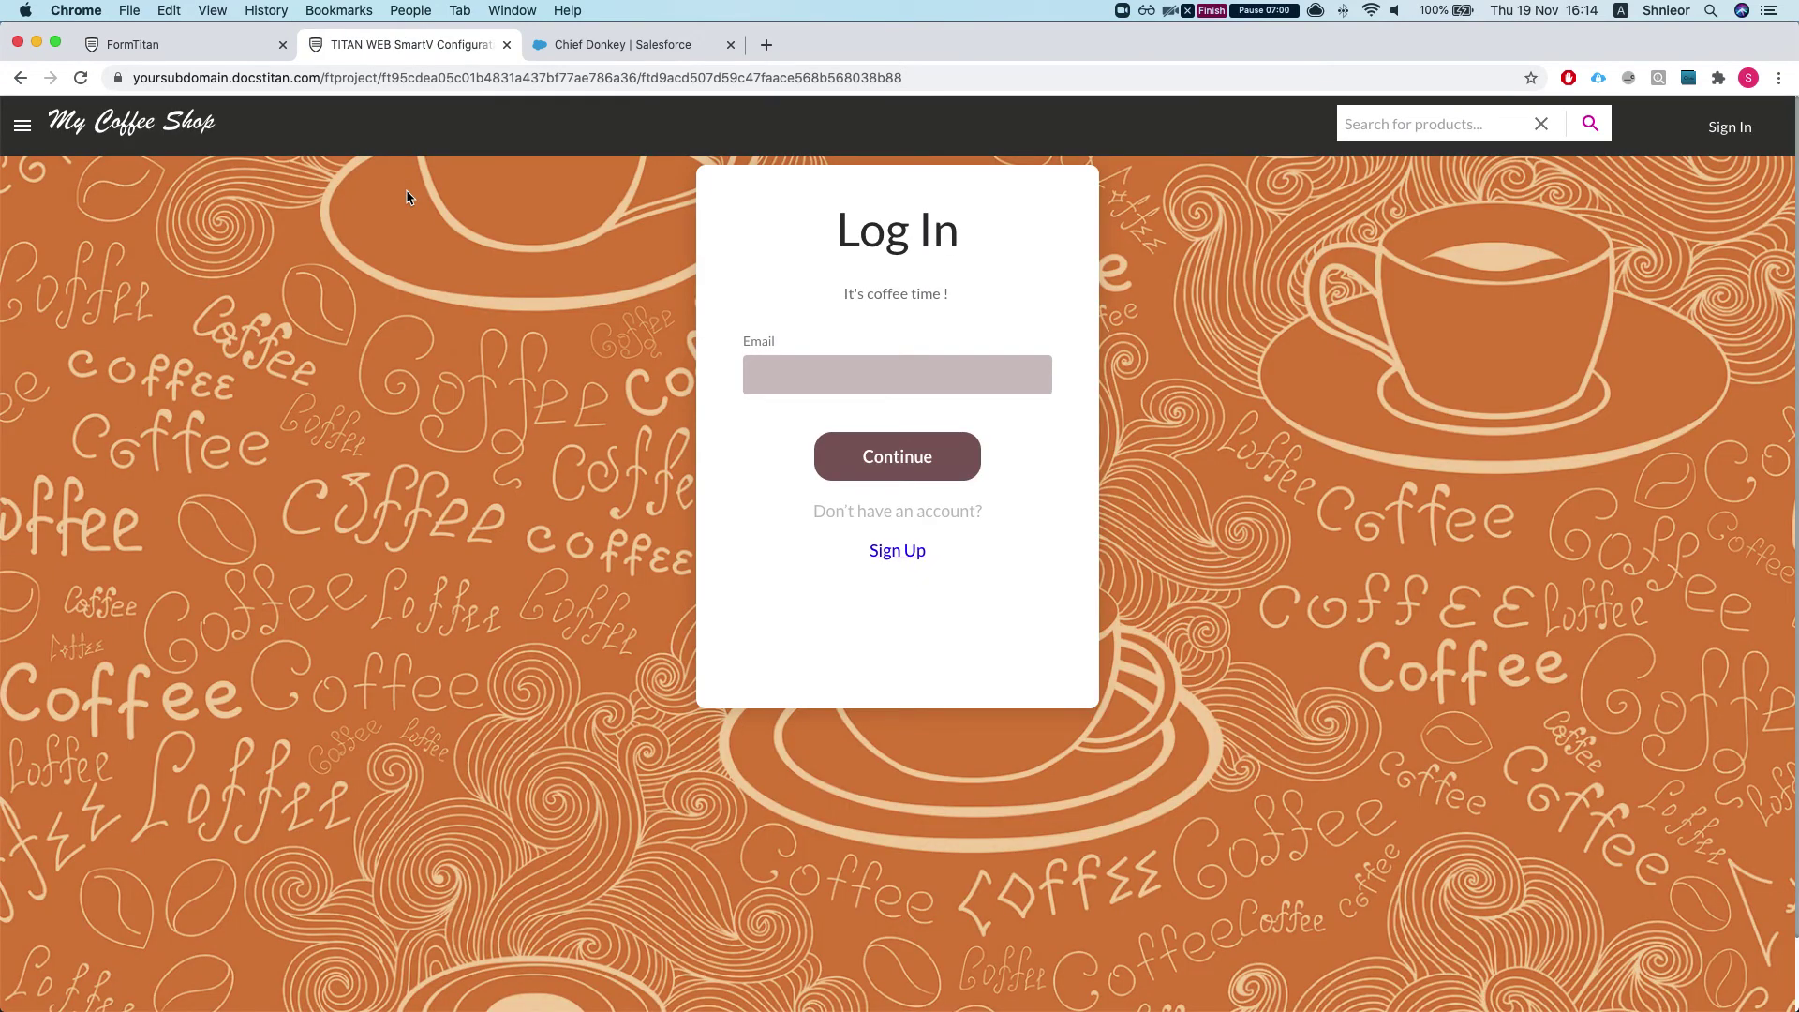
{"action": "left_click", "coordinate": [144, 52]}
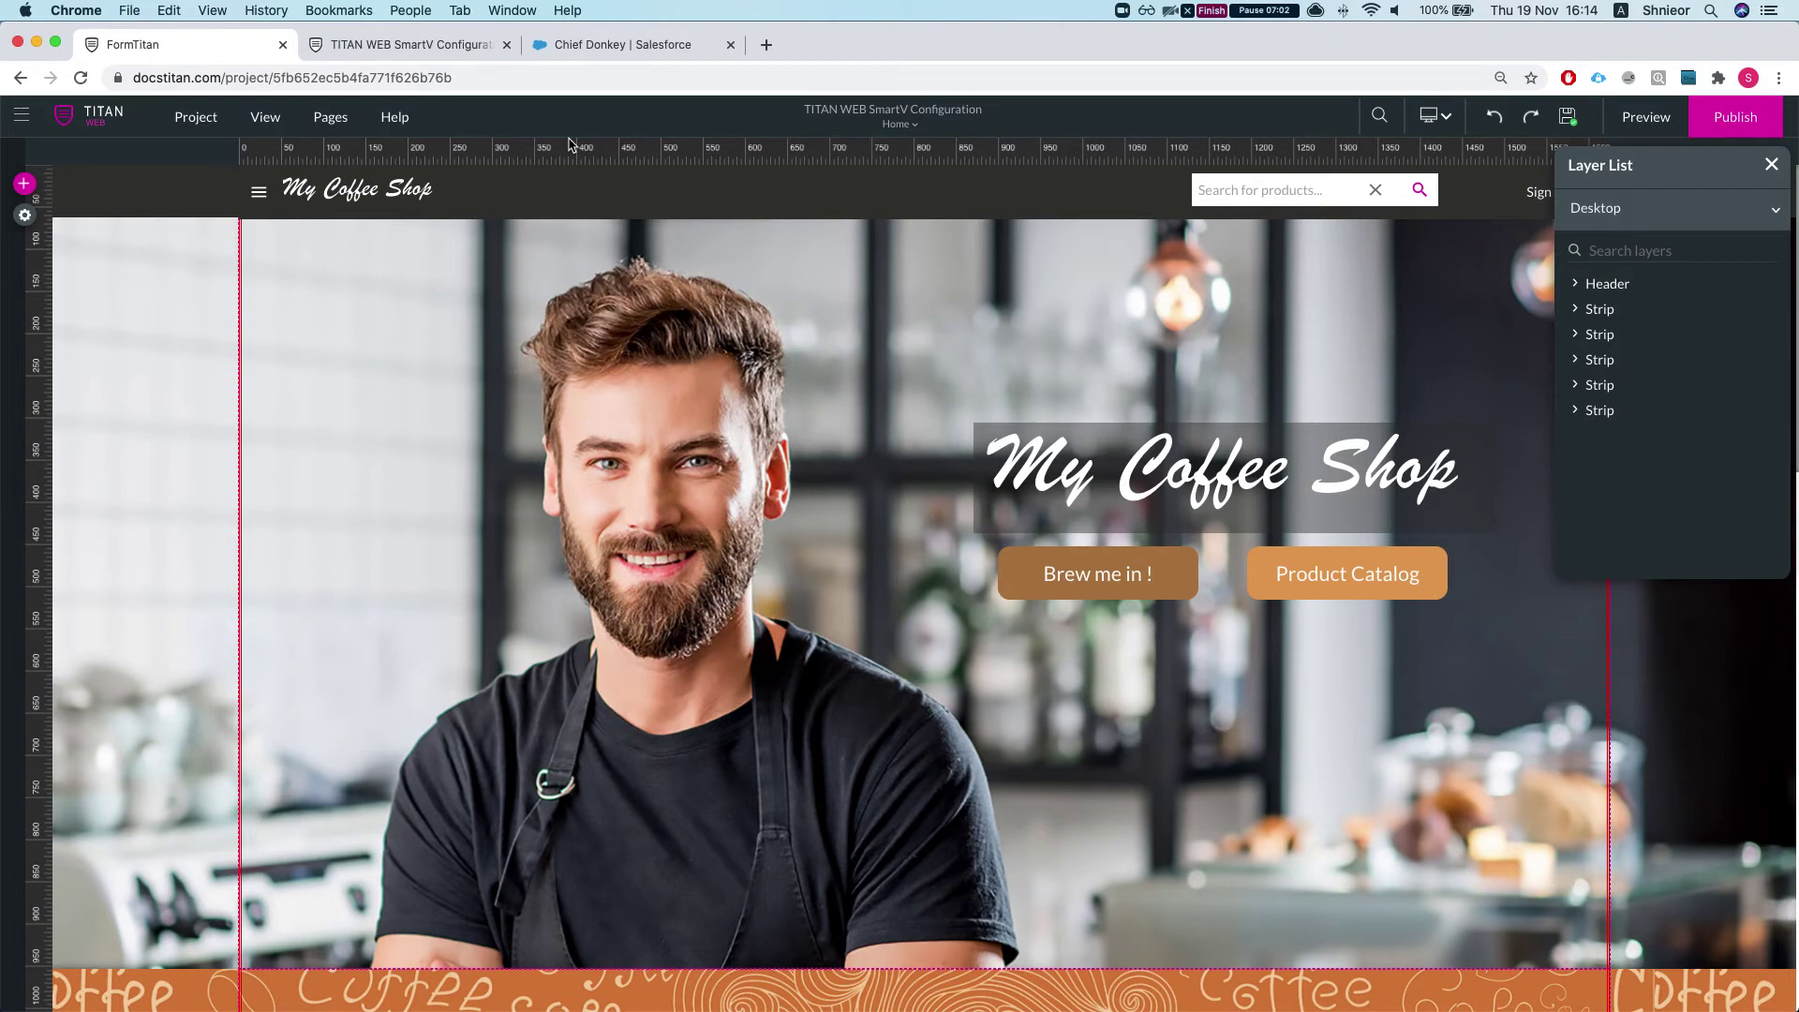
- Inspect access settings of Home, Product Catalogue, Customer Service and Create case, then return to the live site
{"action": "left_click", "coordinate": [330, 120]}
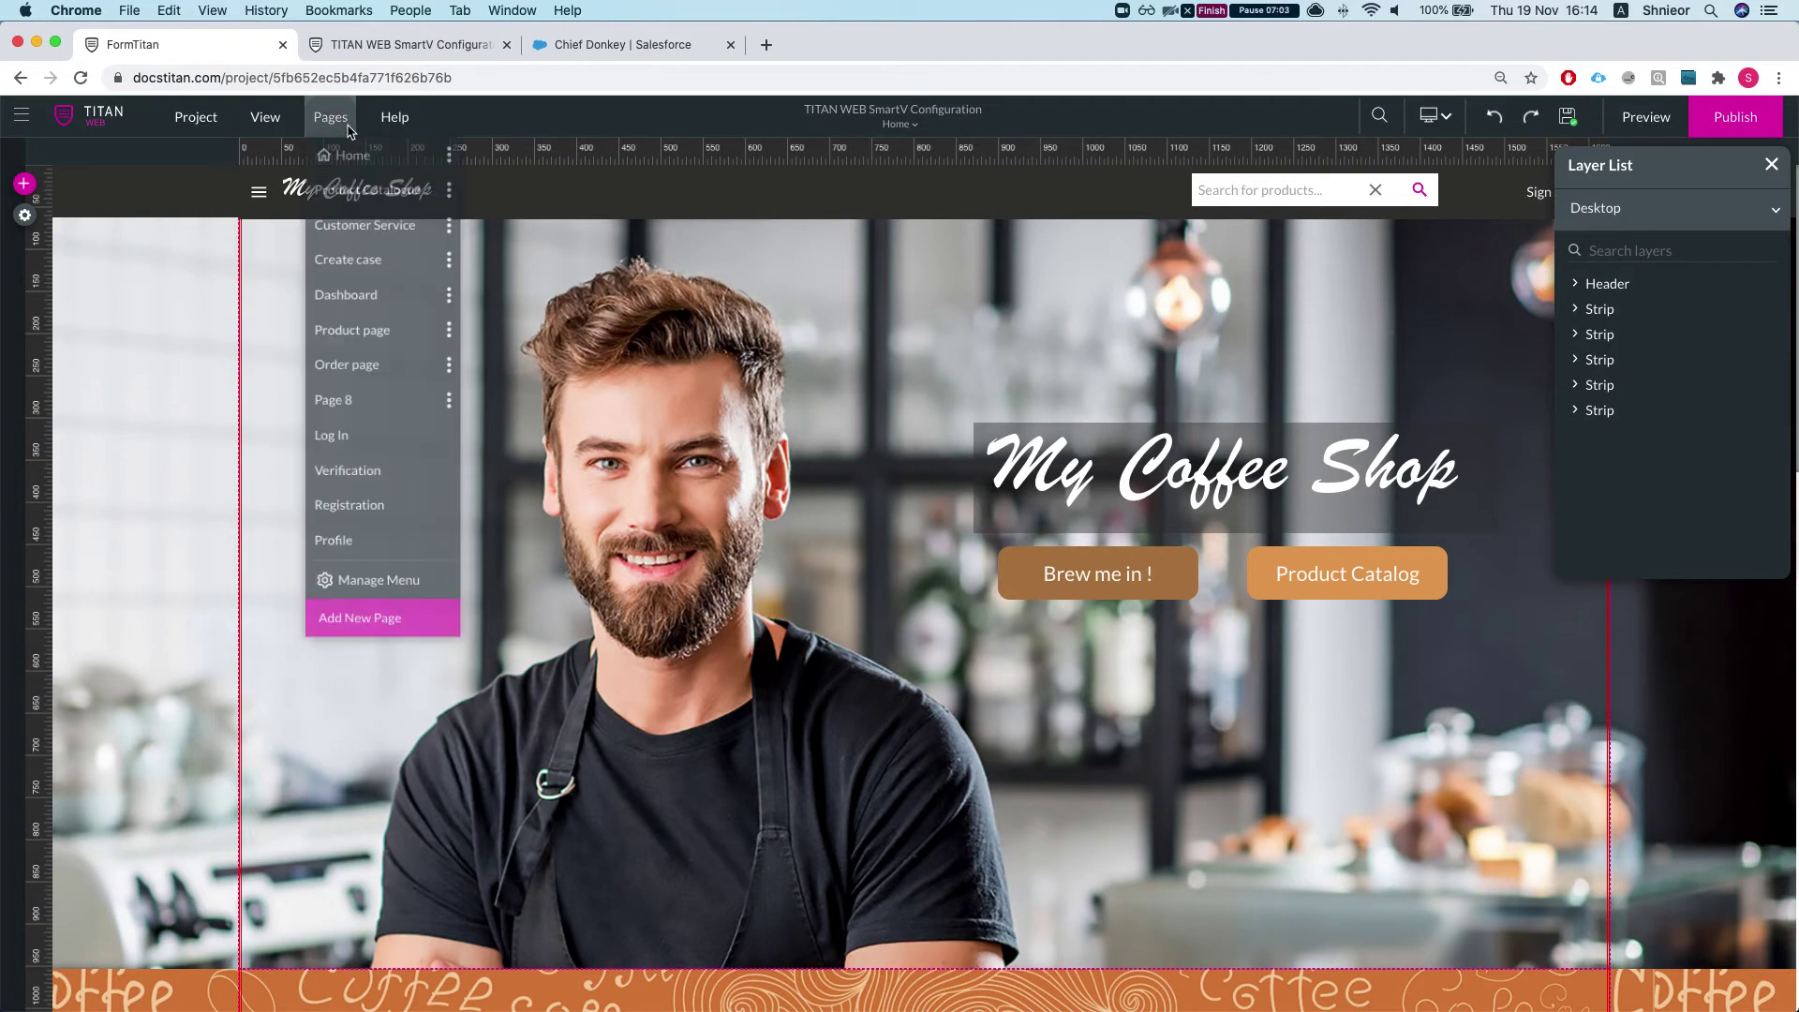
{"action": "left_click", "coordinate": [454, 156]}
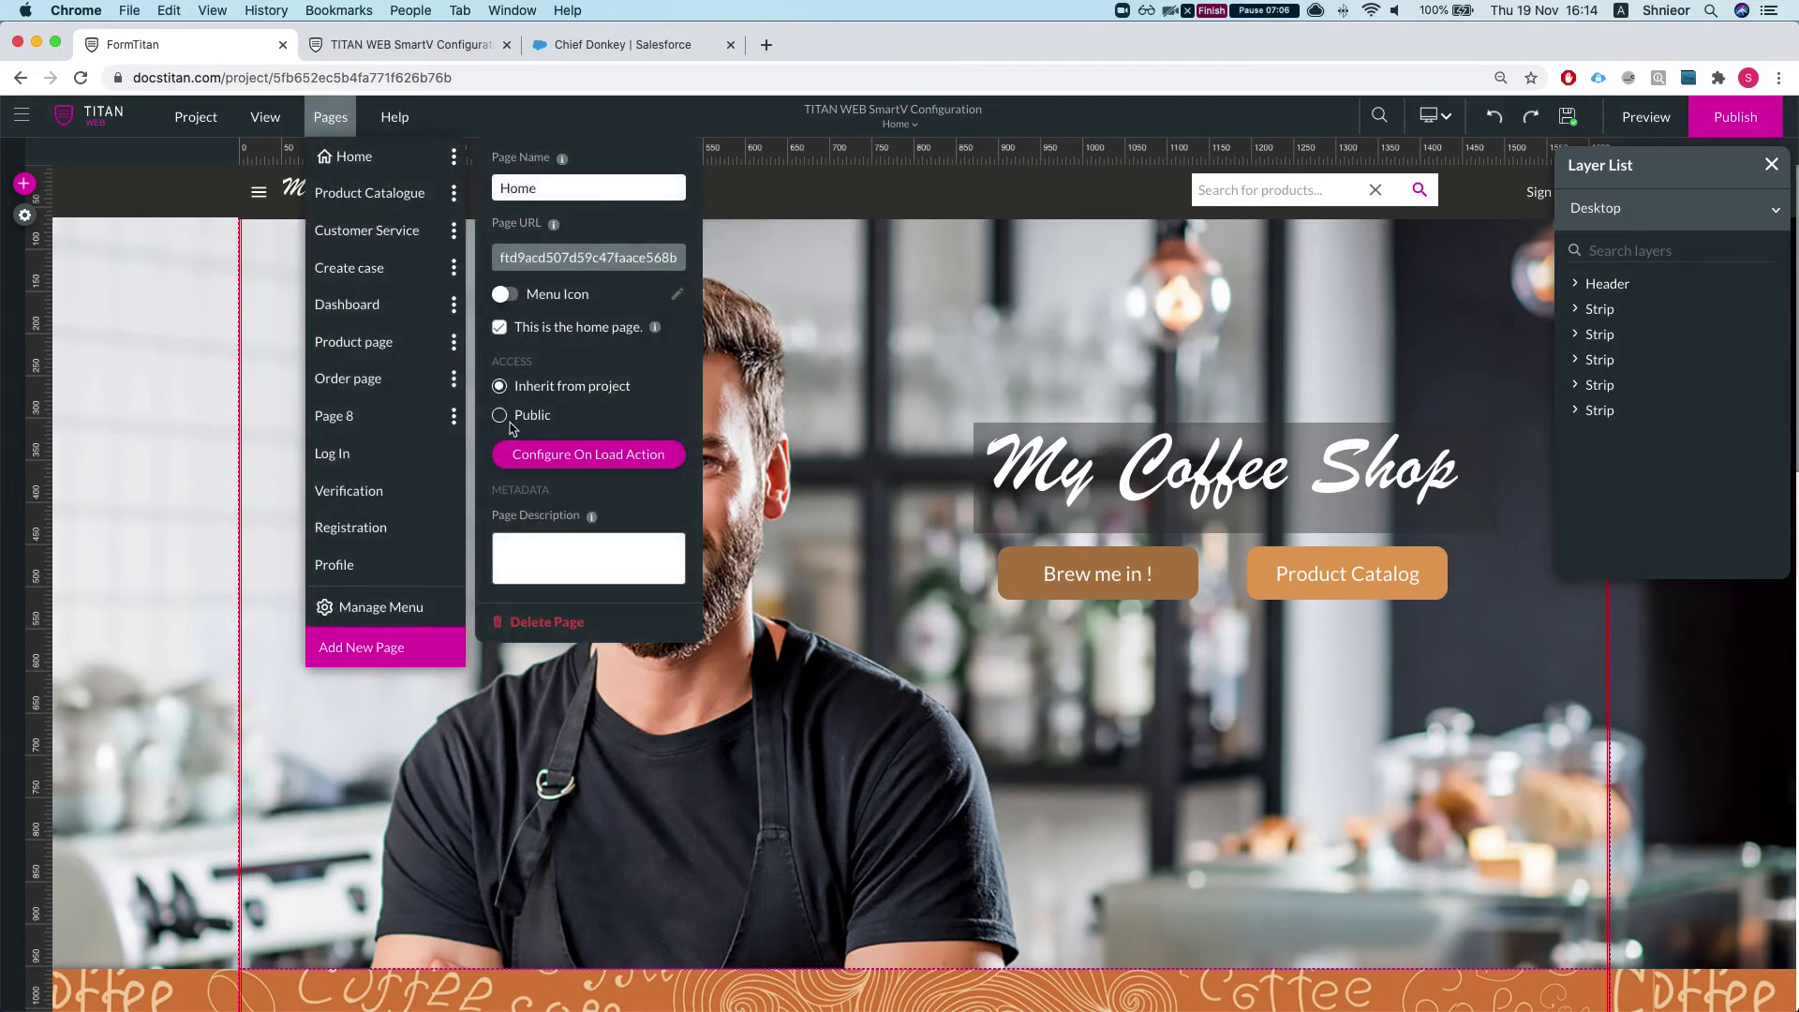
{"action": "left_click", "coordinate": [454, 193]}
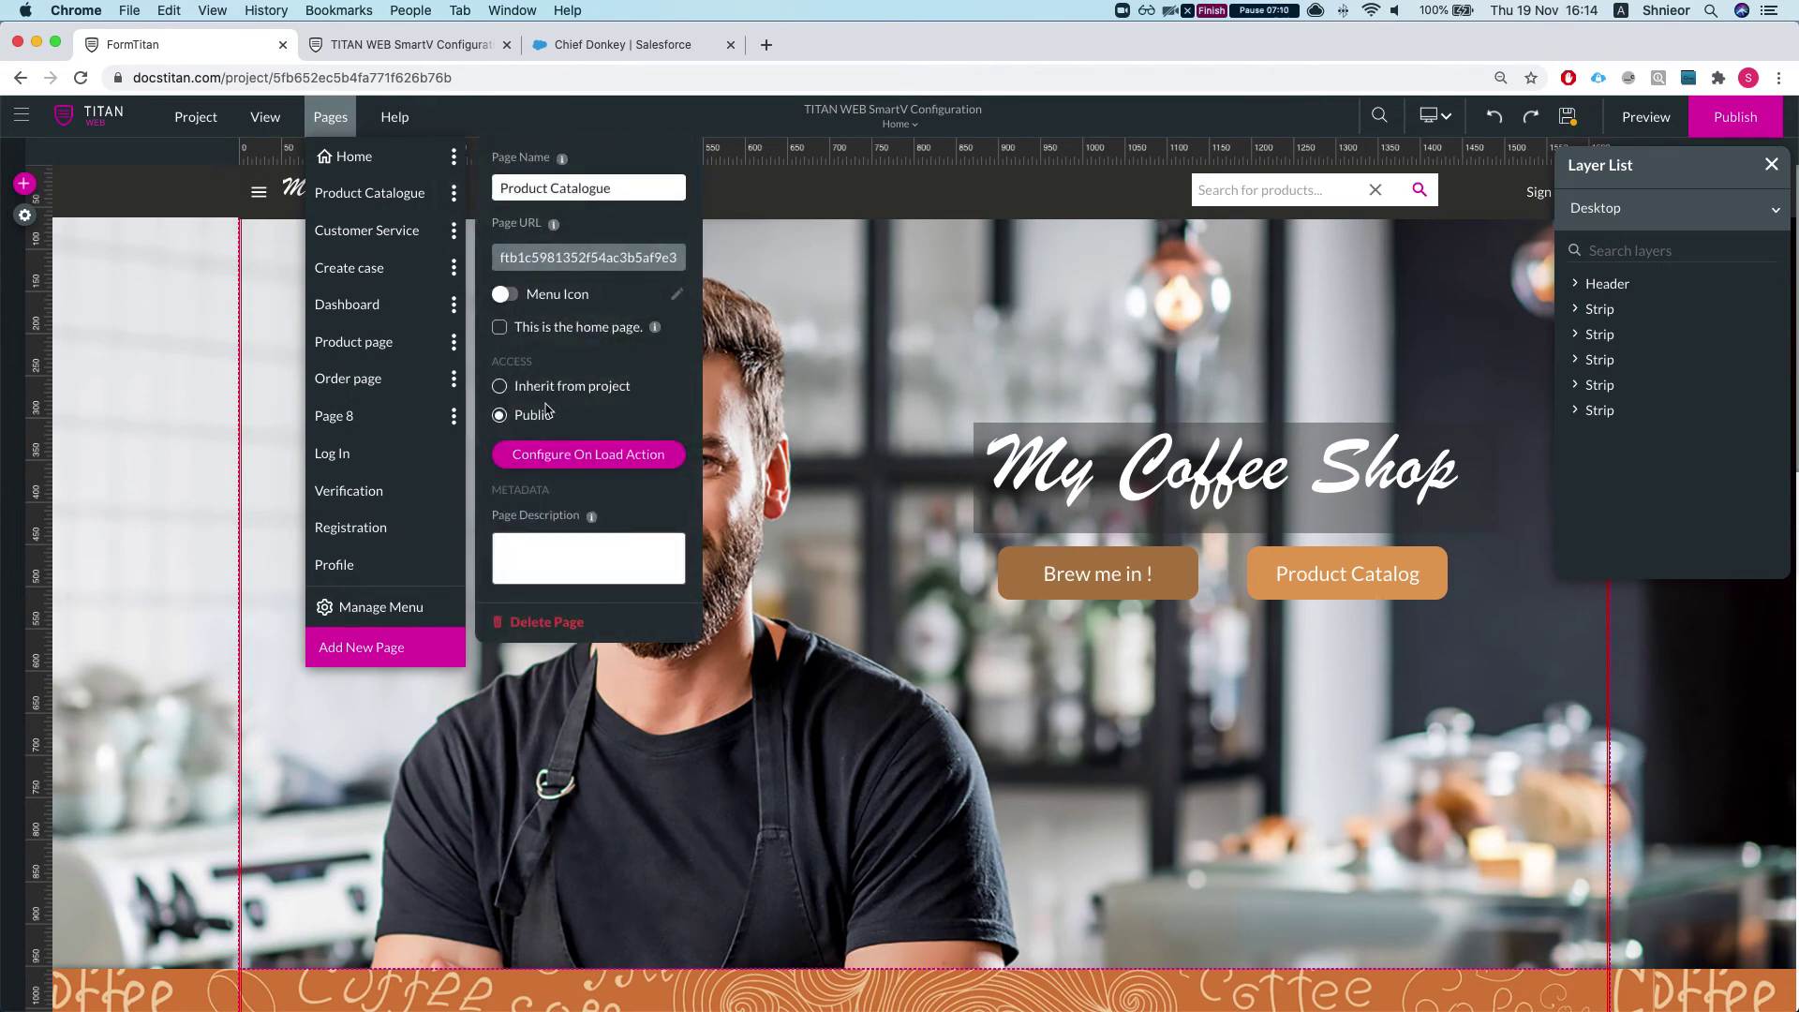
{"action": "left_click", "coordinate": [454, 232]}
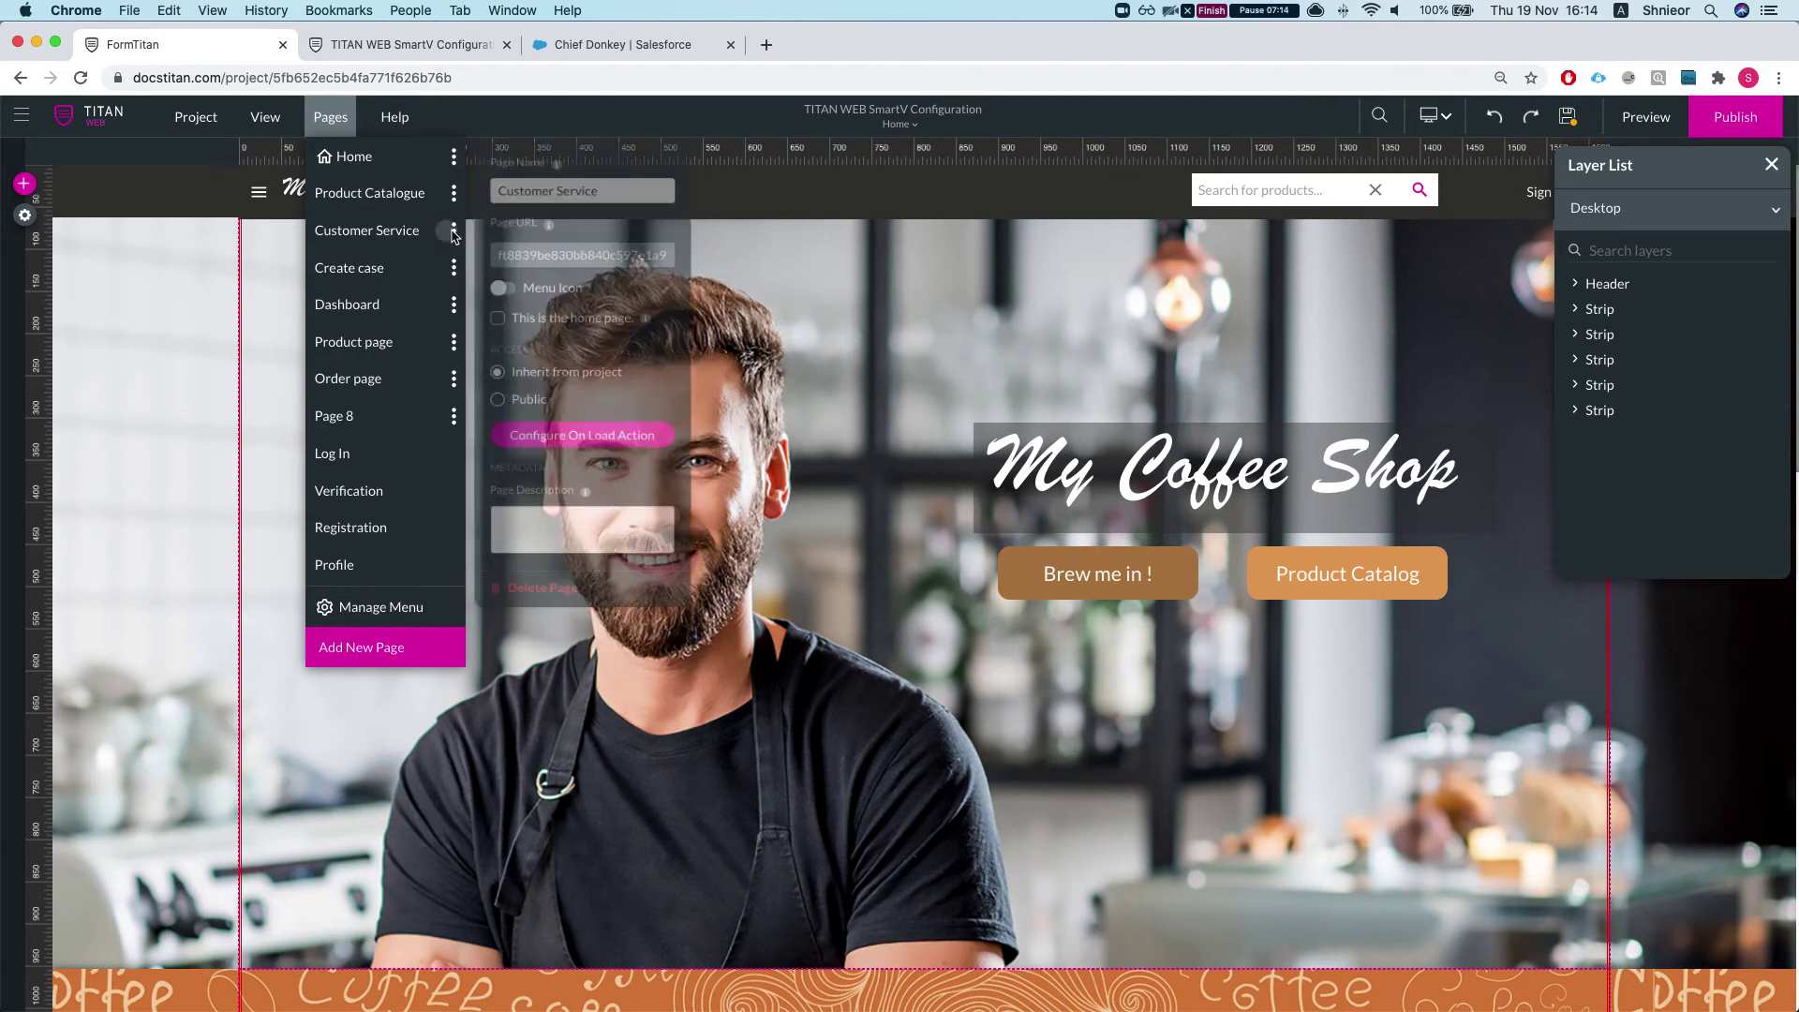
{"action": "left_click", "coordinate": [453, 268]}
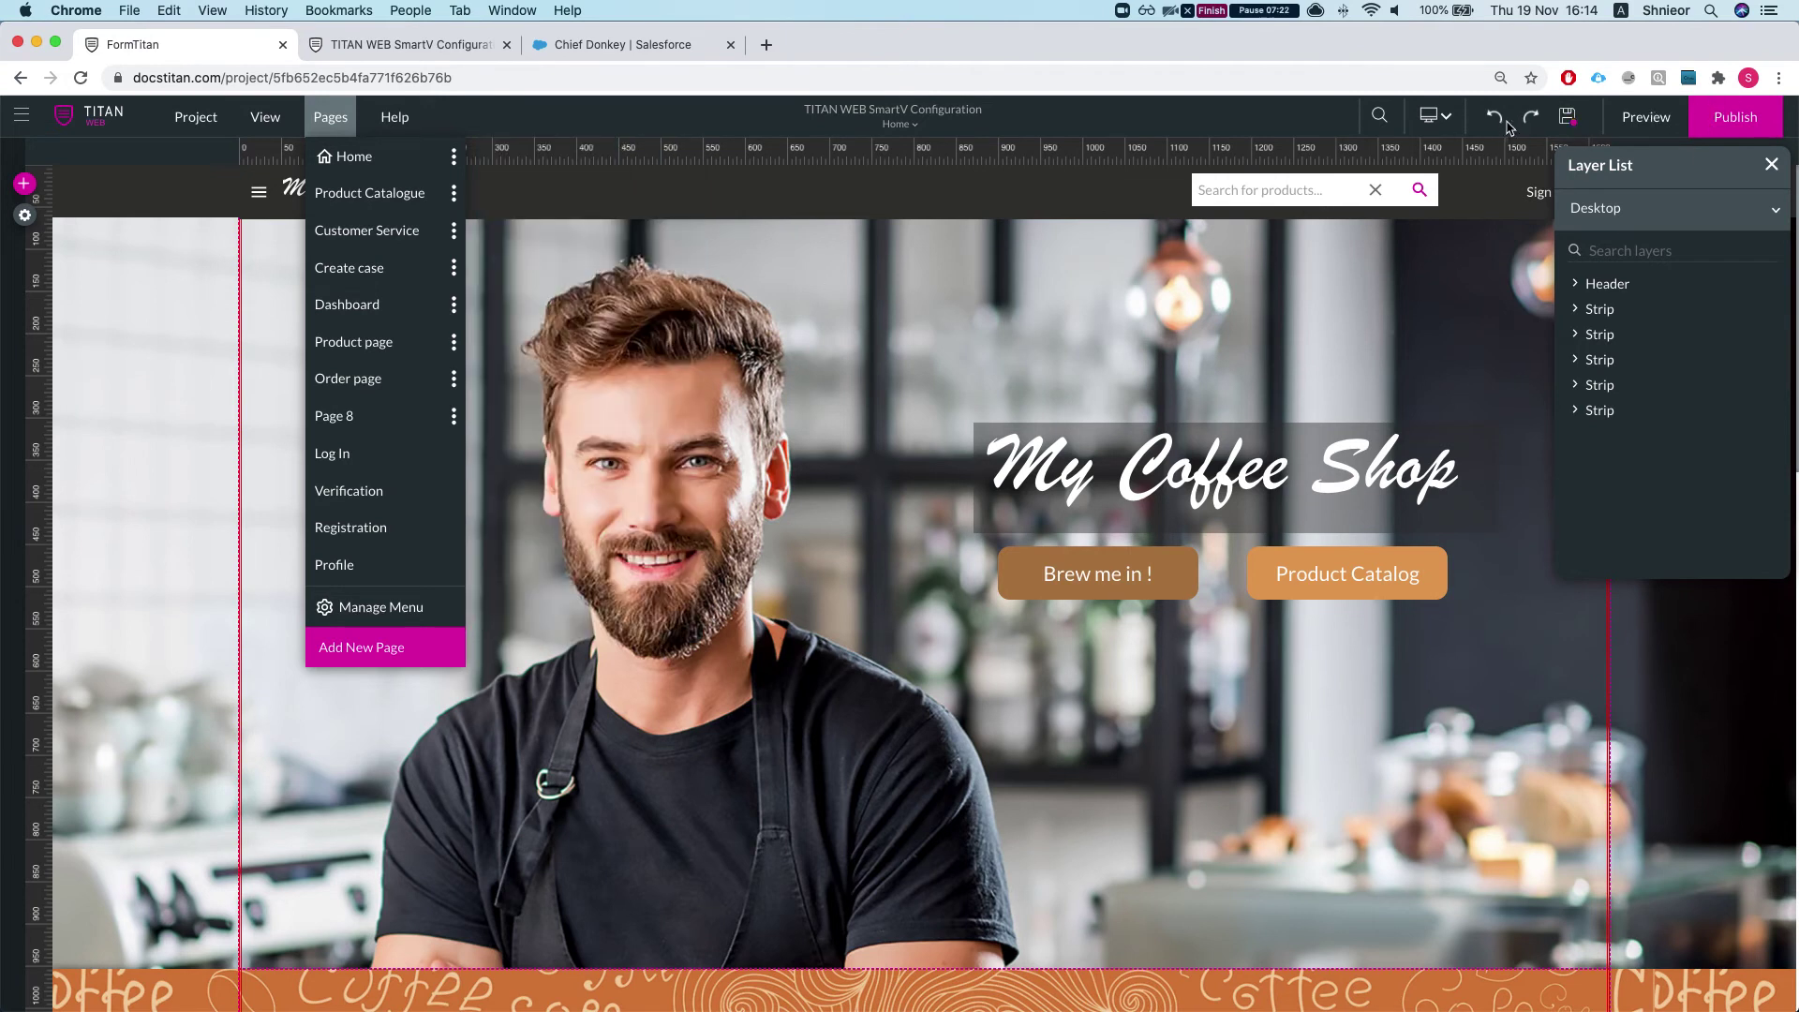
{"action": "left_click", "coordinate": [441, 53]}
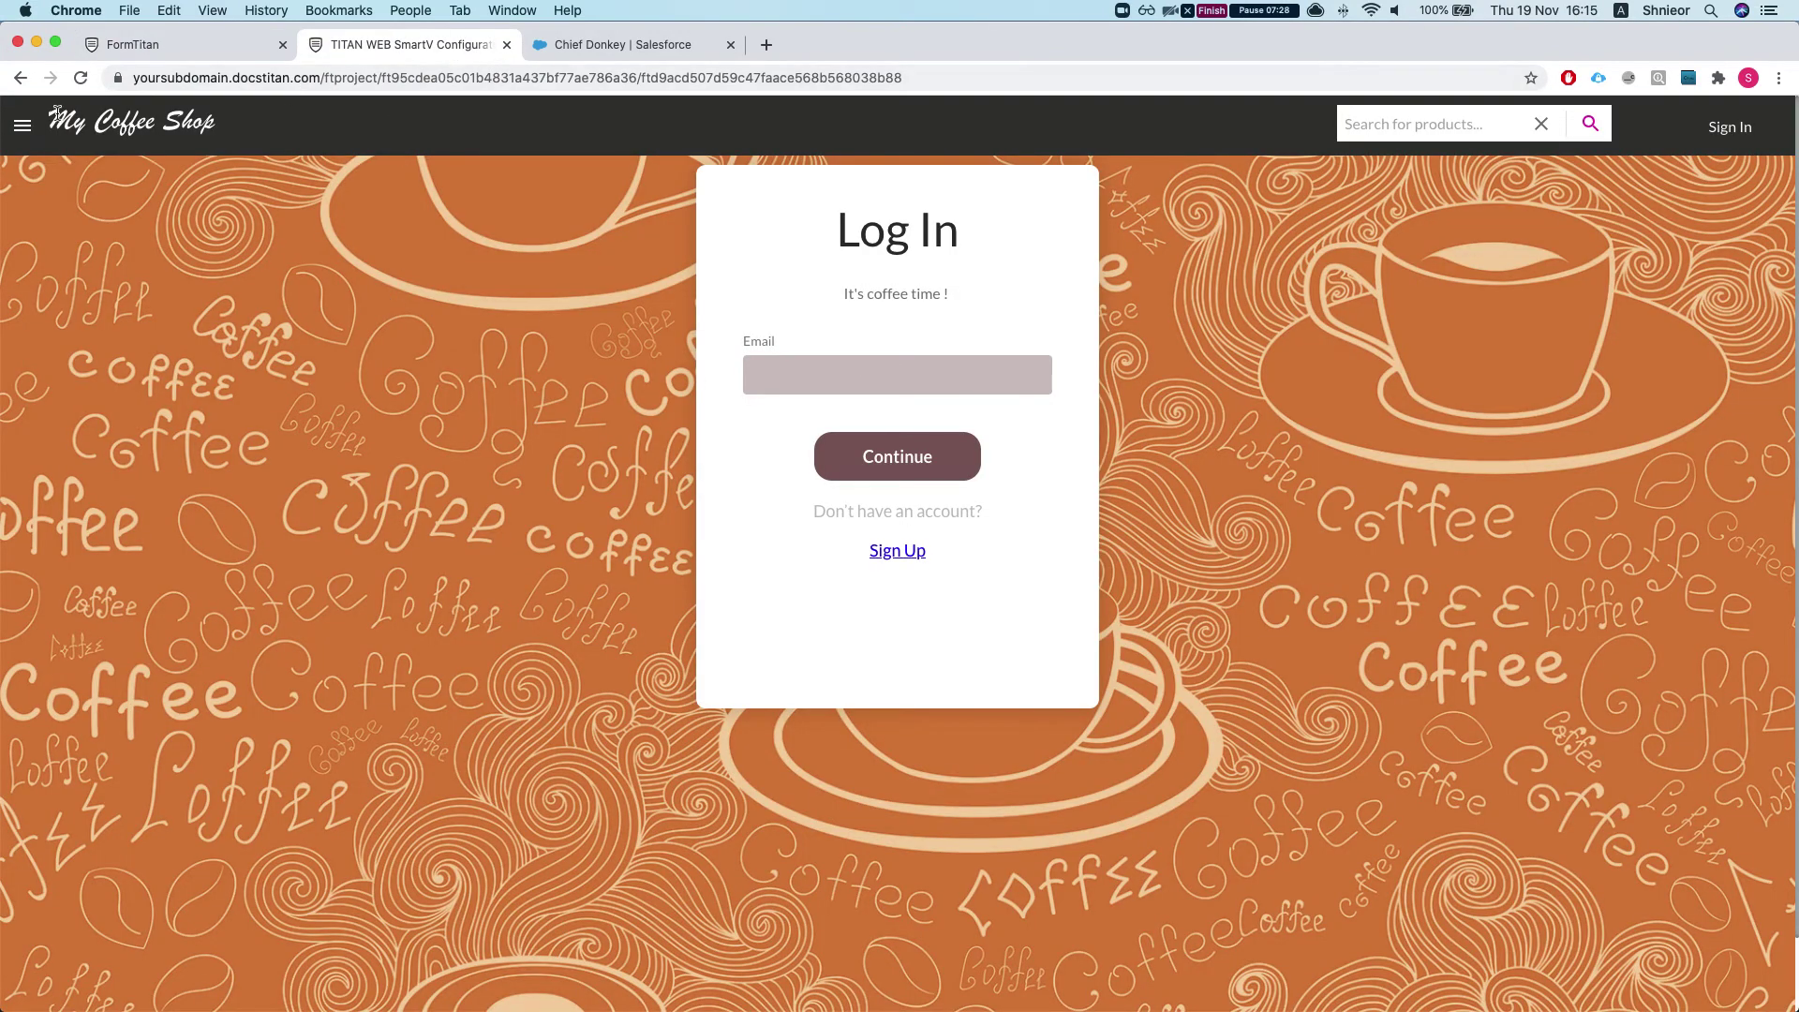
- On the live site, open Product Catalogue via the menu and confirm it loads without login
{"action": "left_click", "coordinate": [22, 125]}
{"action": "left_click", "coordinate": [83, 236]}
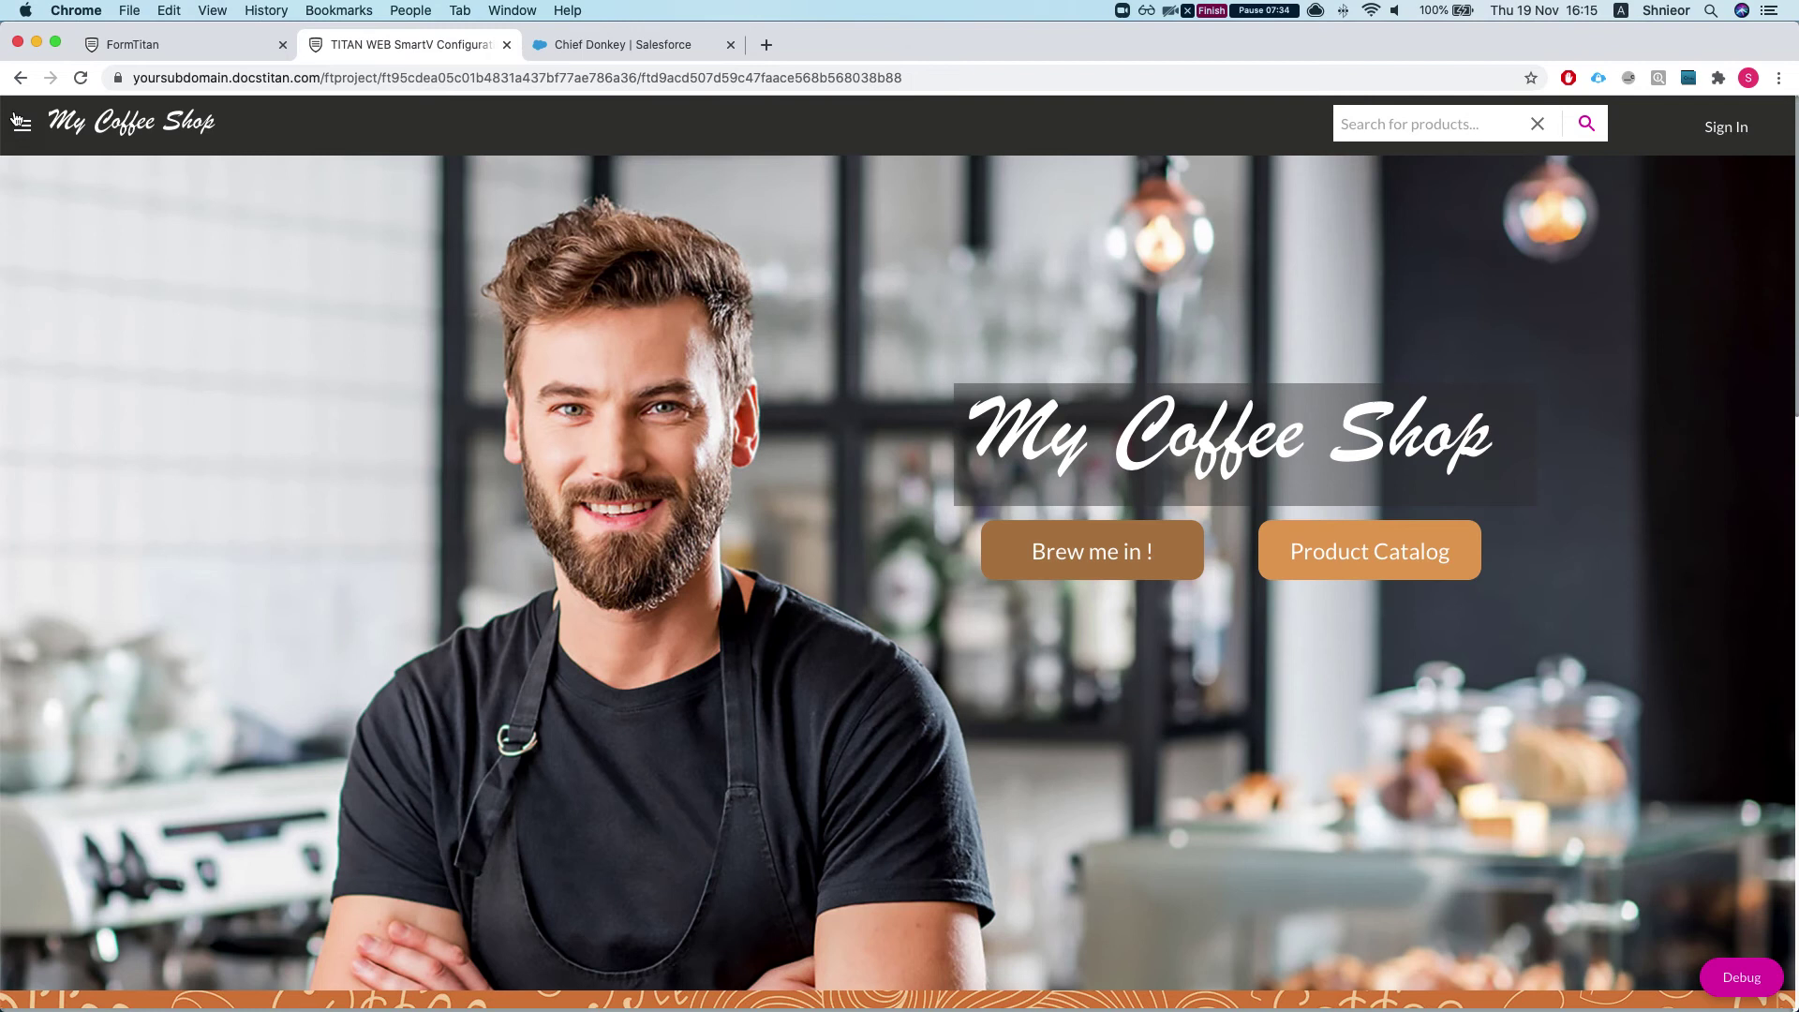
{"action": "left_click", "coordinate": [19, 123]}
{"action": "left_click", "coordinate": [33, 190]}
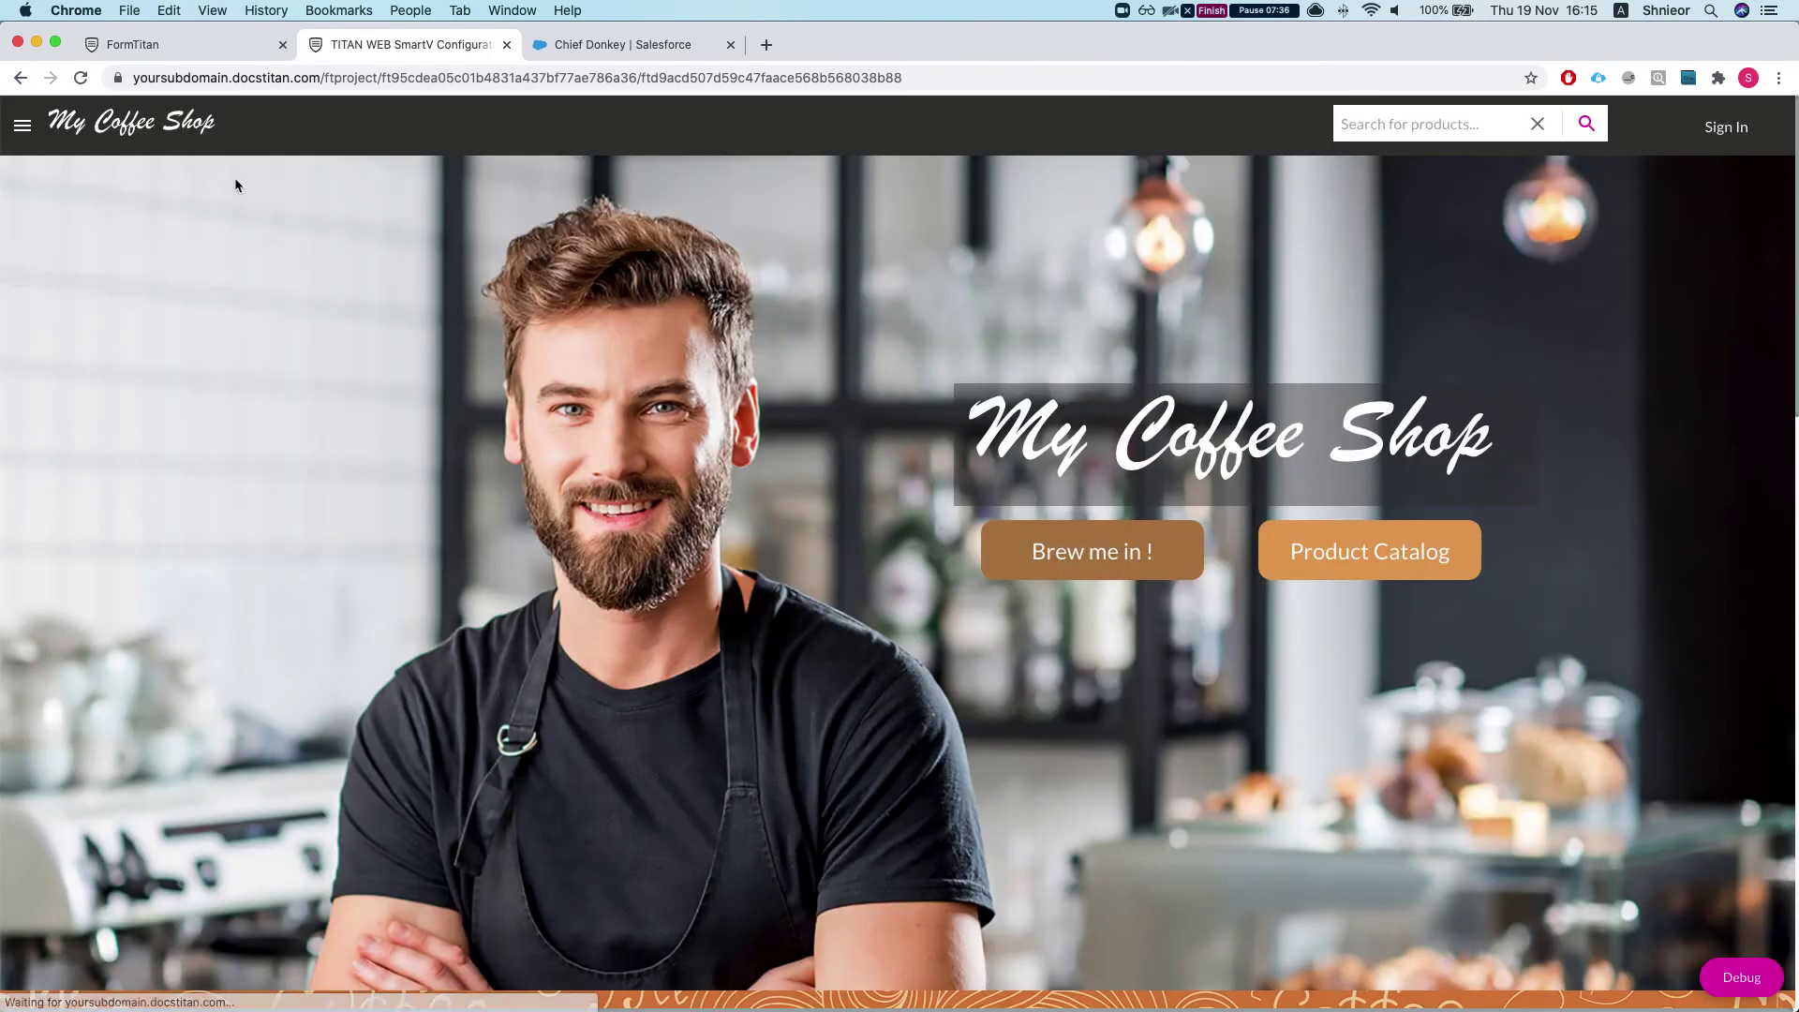
{"action": "left_click", "coordinate": [28, 129]}
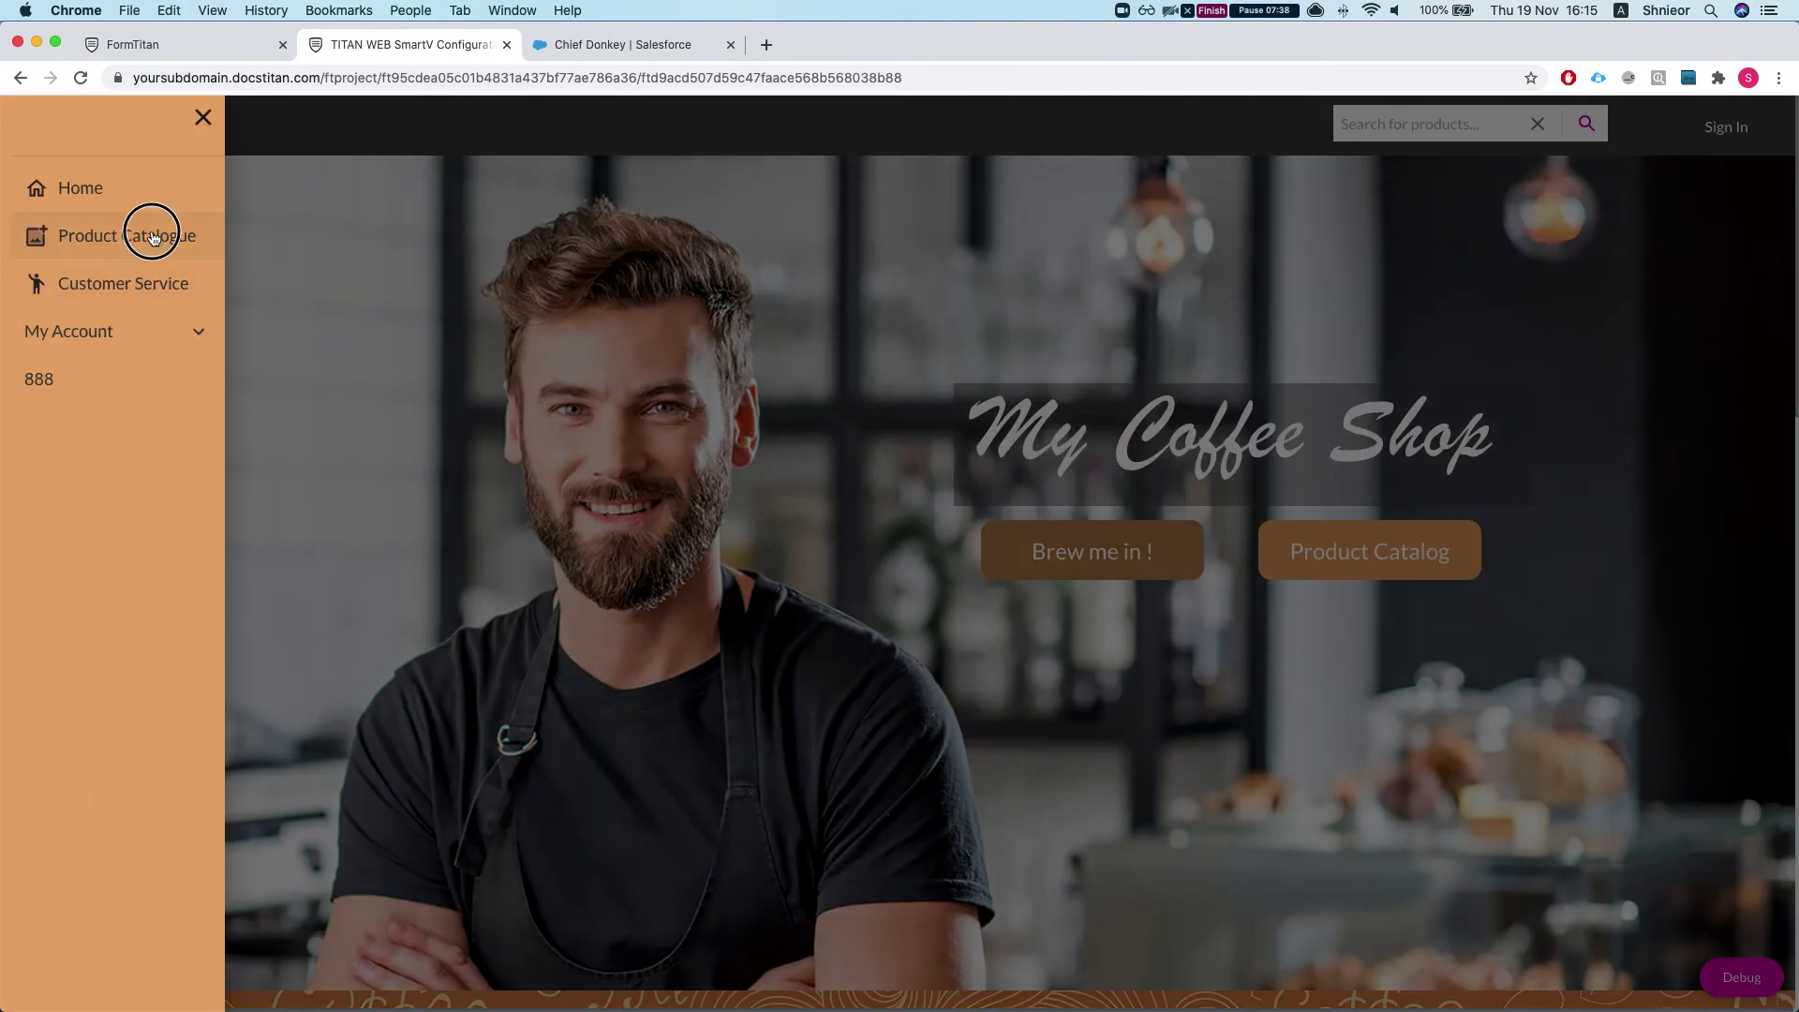
{"action": "left_click", "coordinate": [150, 236]}
{"action": "scroll", "coordinate": [529, 605], "scroll_direction": "down", "scroll_amount": 15}
{"action": "scroll", "coordinate": [517, 619], "scroll_direction": "up", "scroll_amount": 15}
- Open Customer Service, submit the contact's email at Log In, and paste the verification code
{"action": "left_click", "coordinate": [29, 128]}
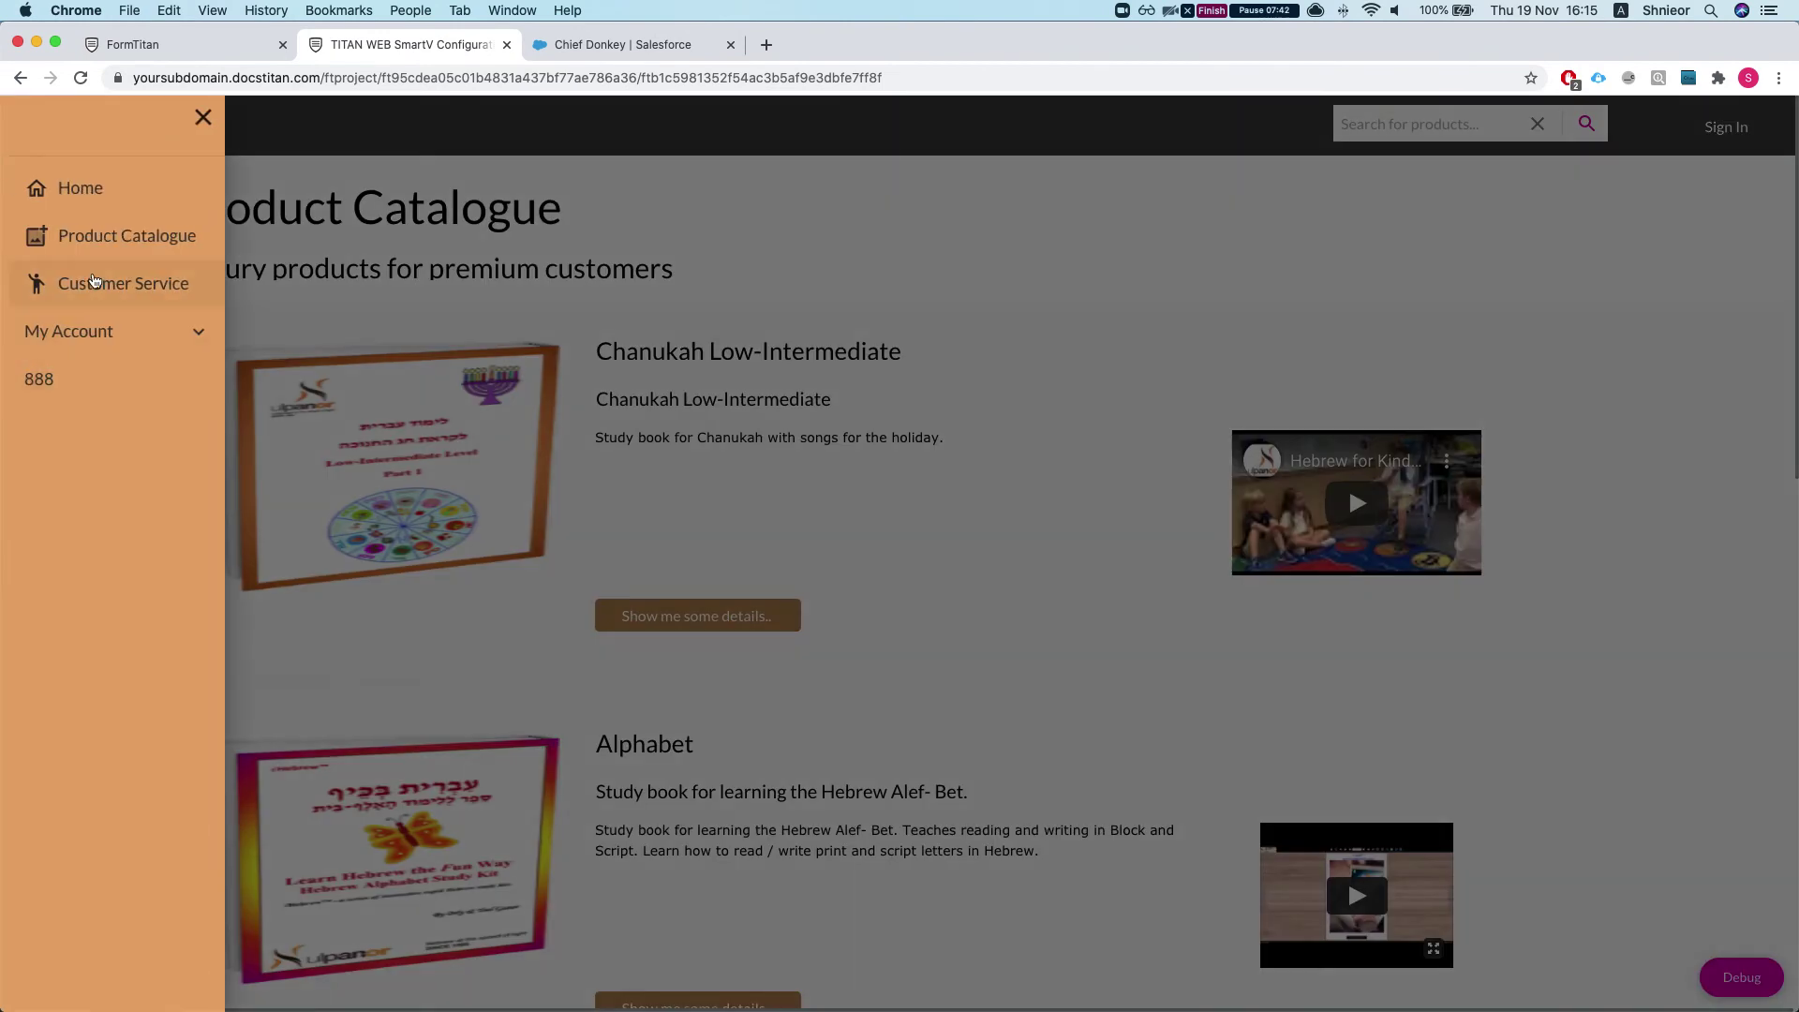
{"action": "left_click", "coordinate": [84, 281]}
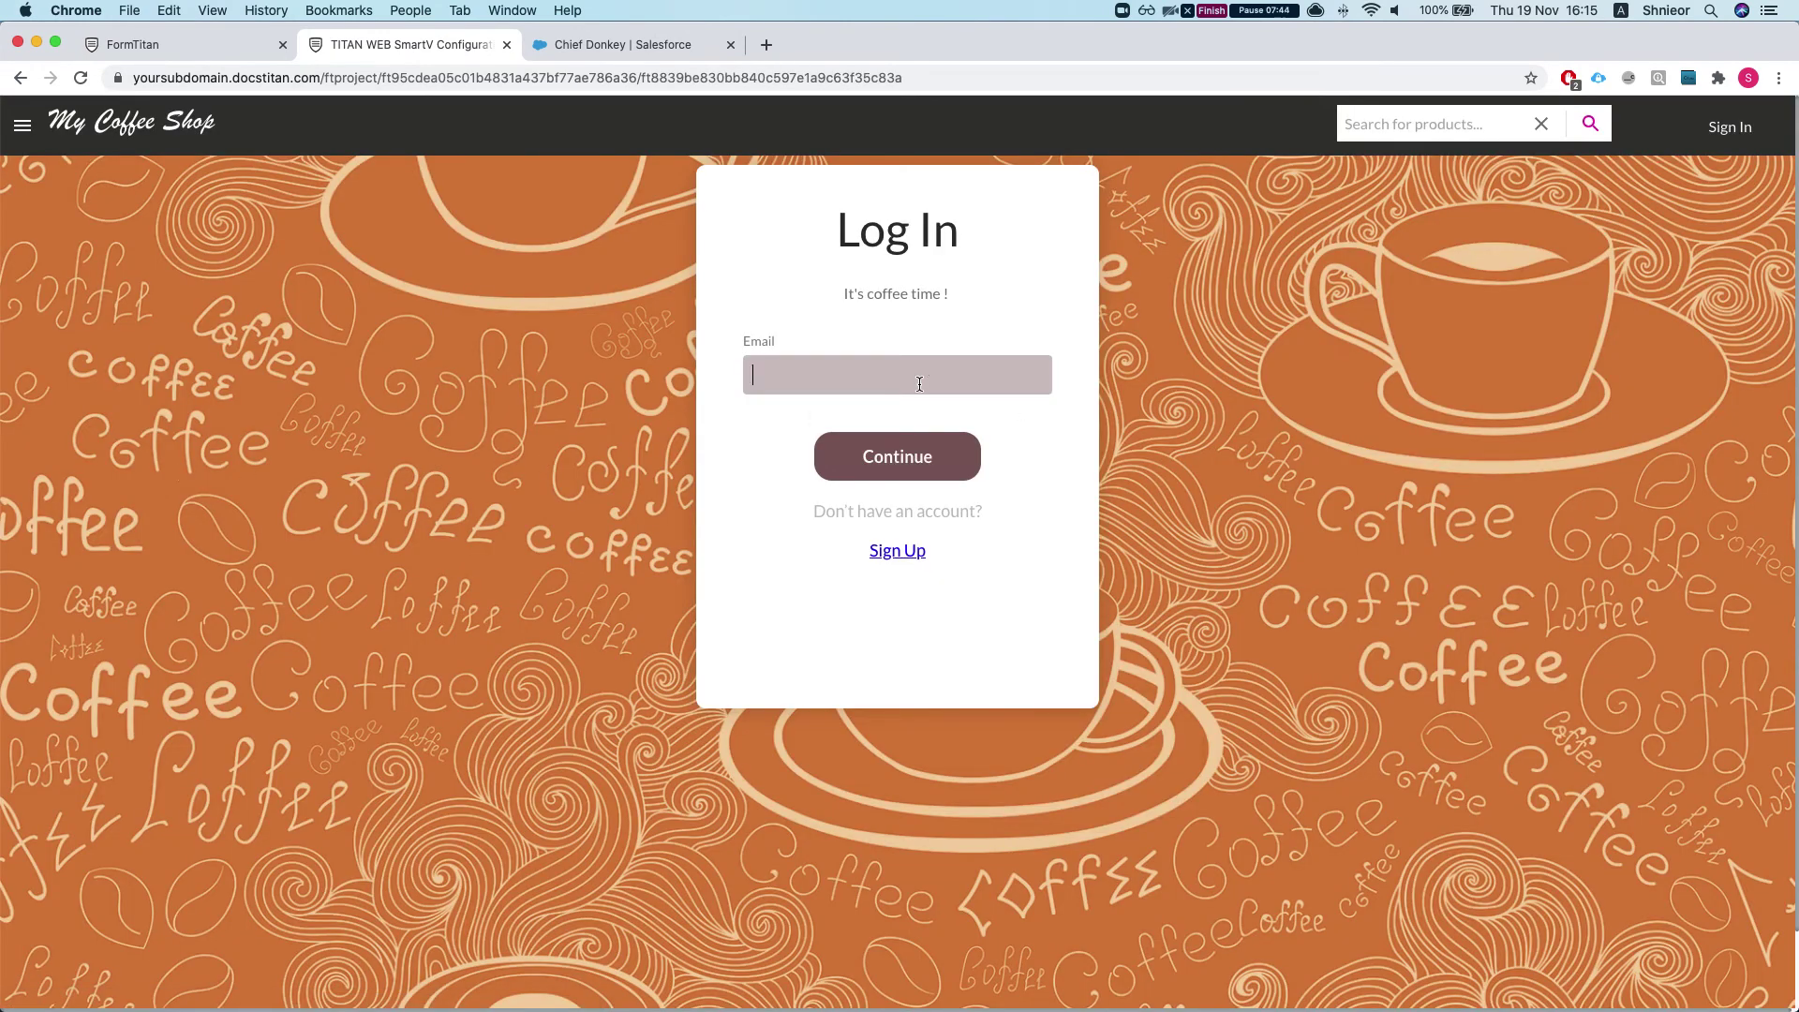
{"action": "left_click", "coordinate": [586, 45]}
{"action": "left_click", "coordinate": [351, 45]}
{"action": "type", "text": "@formtitan.com"}
{"action": "left_click", "coordinate": [870, 482]}
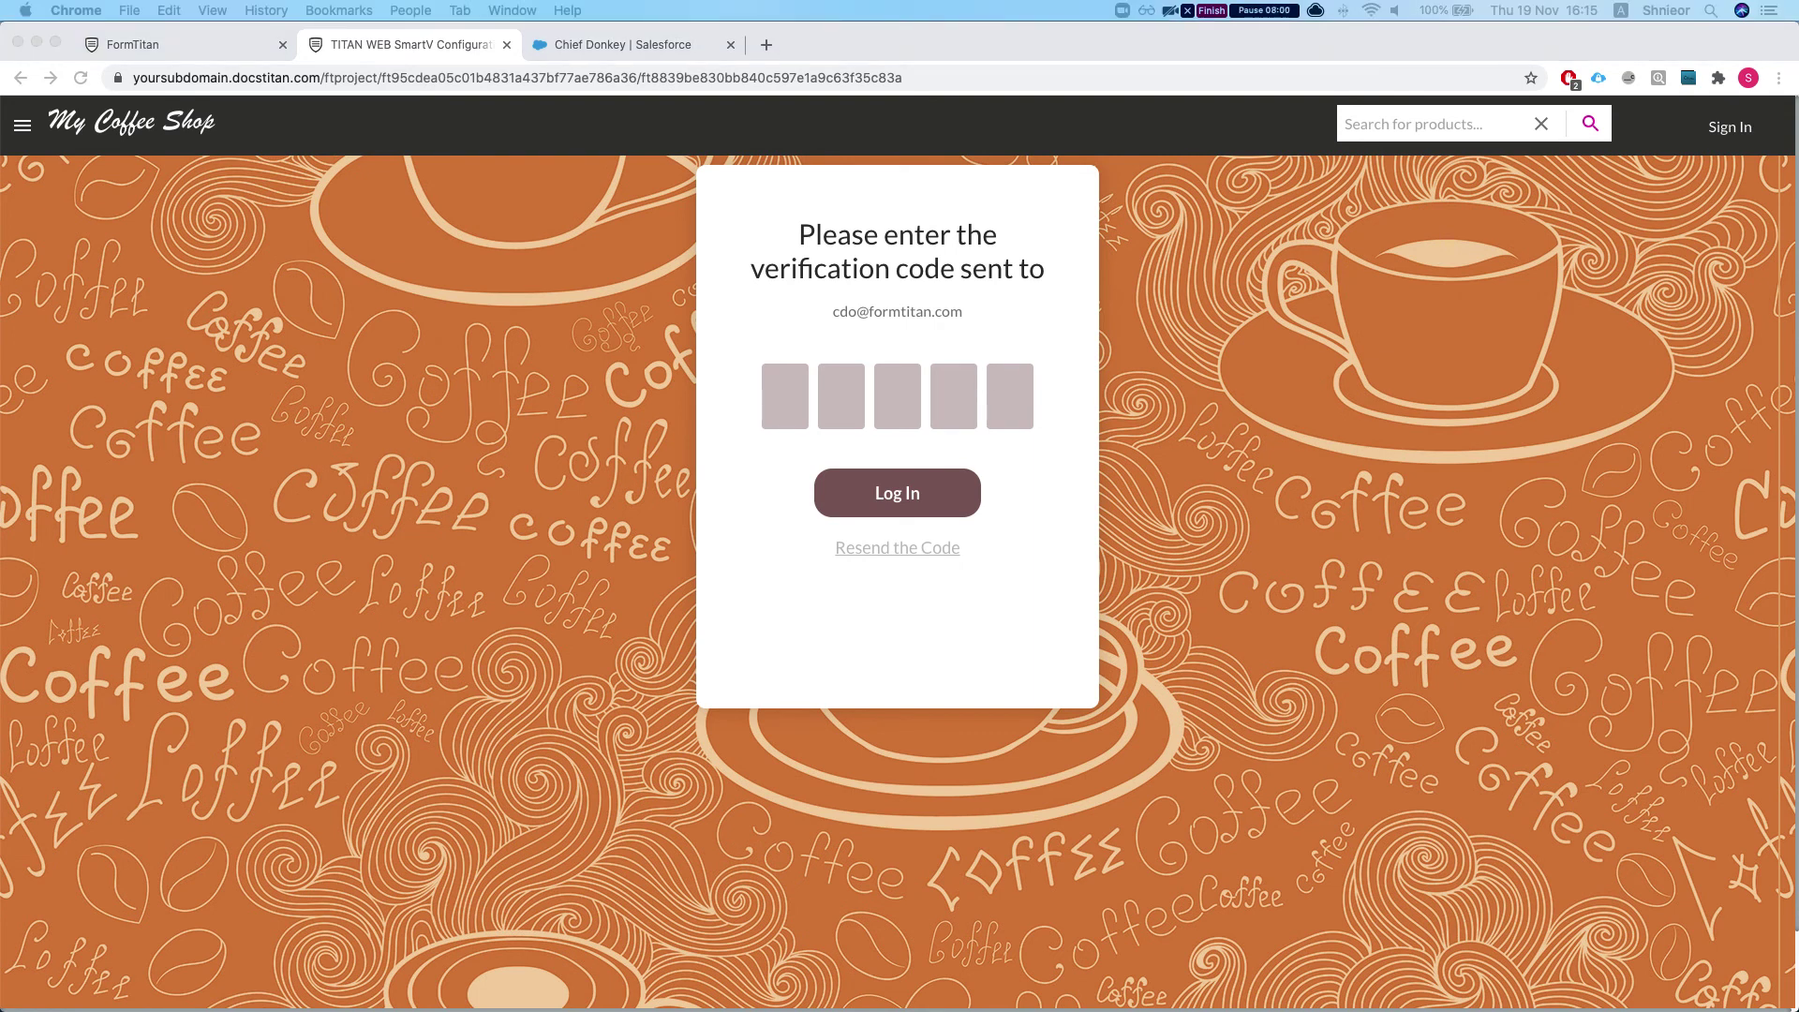
{"action": "left_click", "coordinate": [788, 397]}
- Log in with the code, browse the Open Cases table, and open the user's Profile page
{"action": "left_click", "coordinate": [853, 501]}
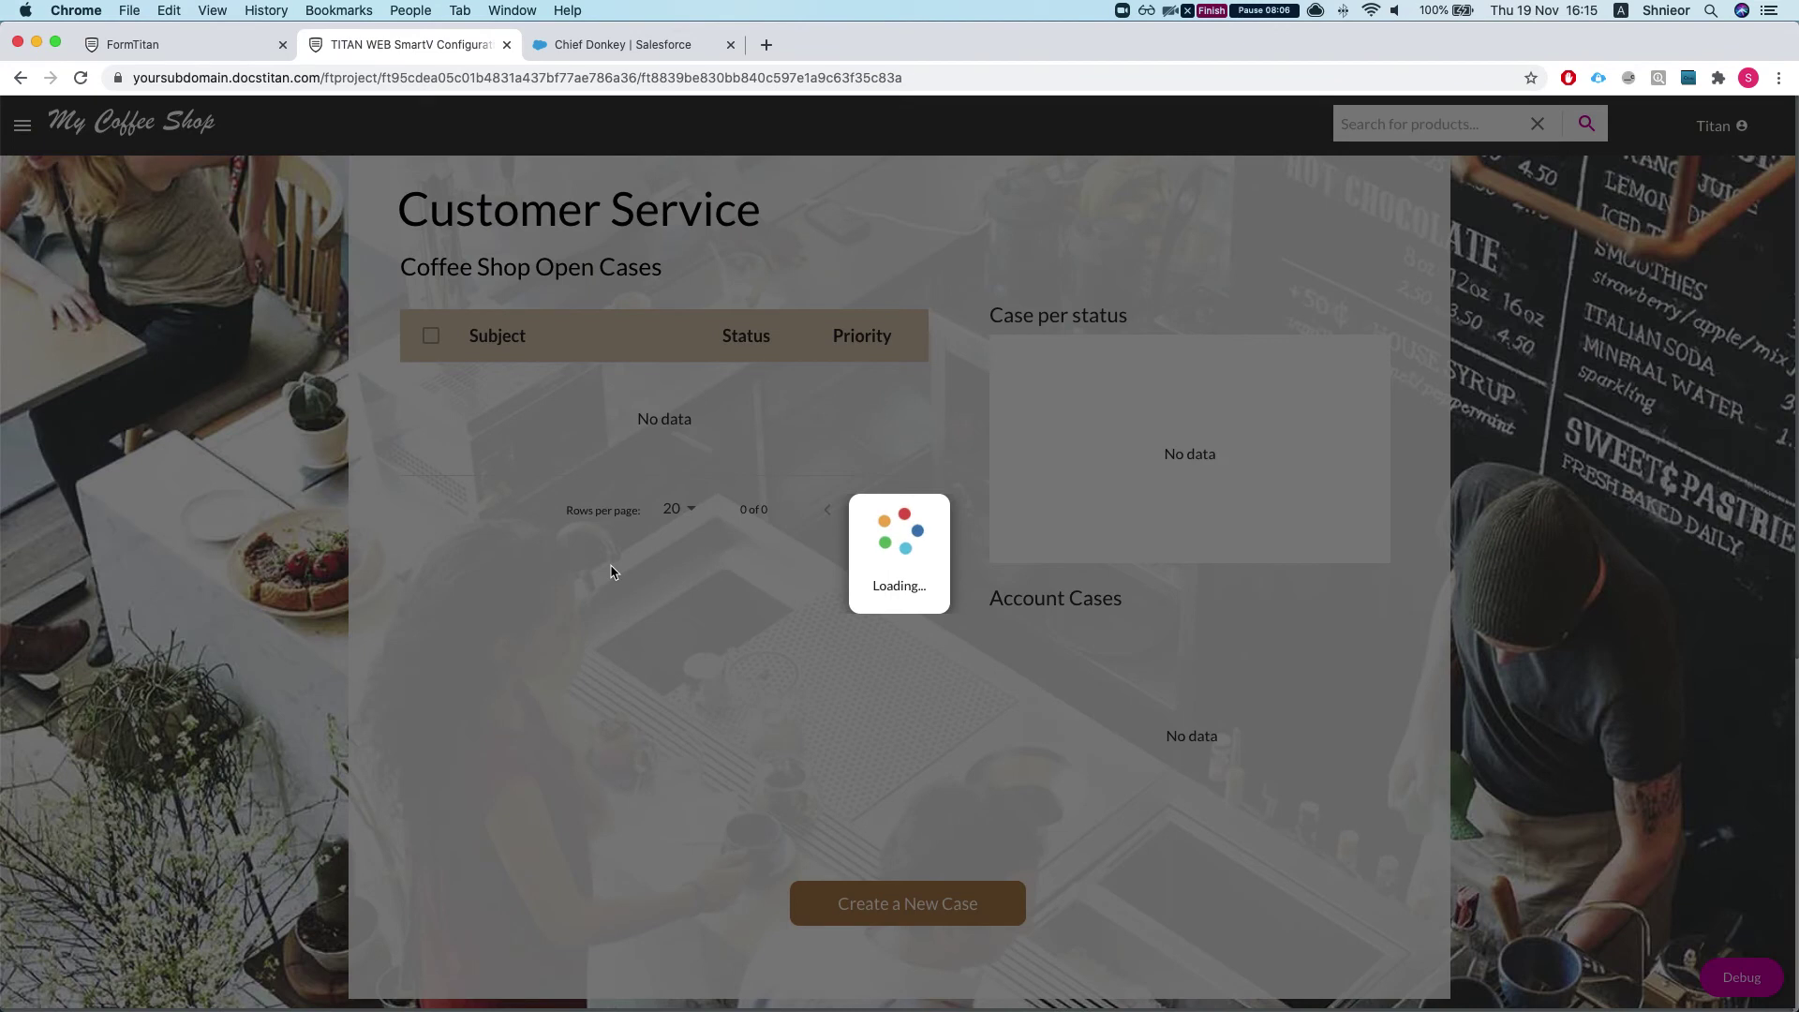
{"action": "scroll", "coordinate": [587, 584], "scroll_direction": "down", "scroll_amount": 10}
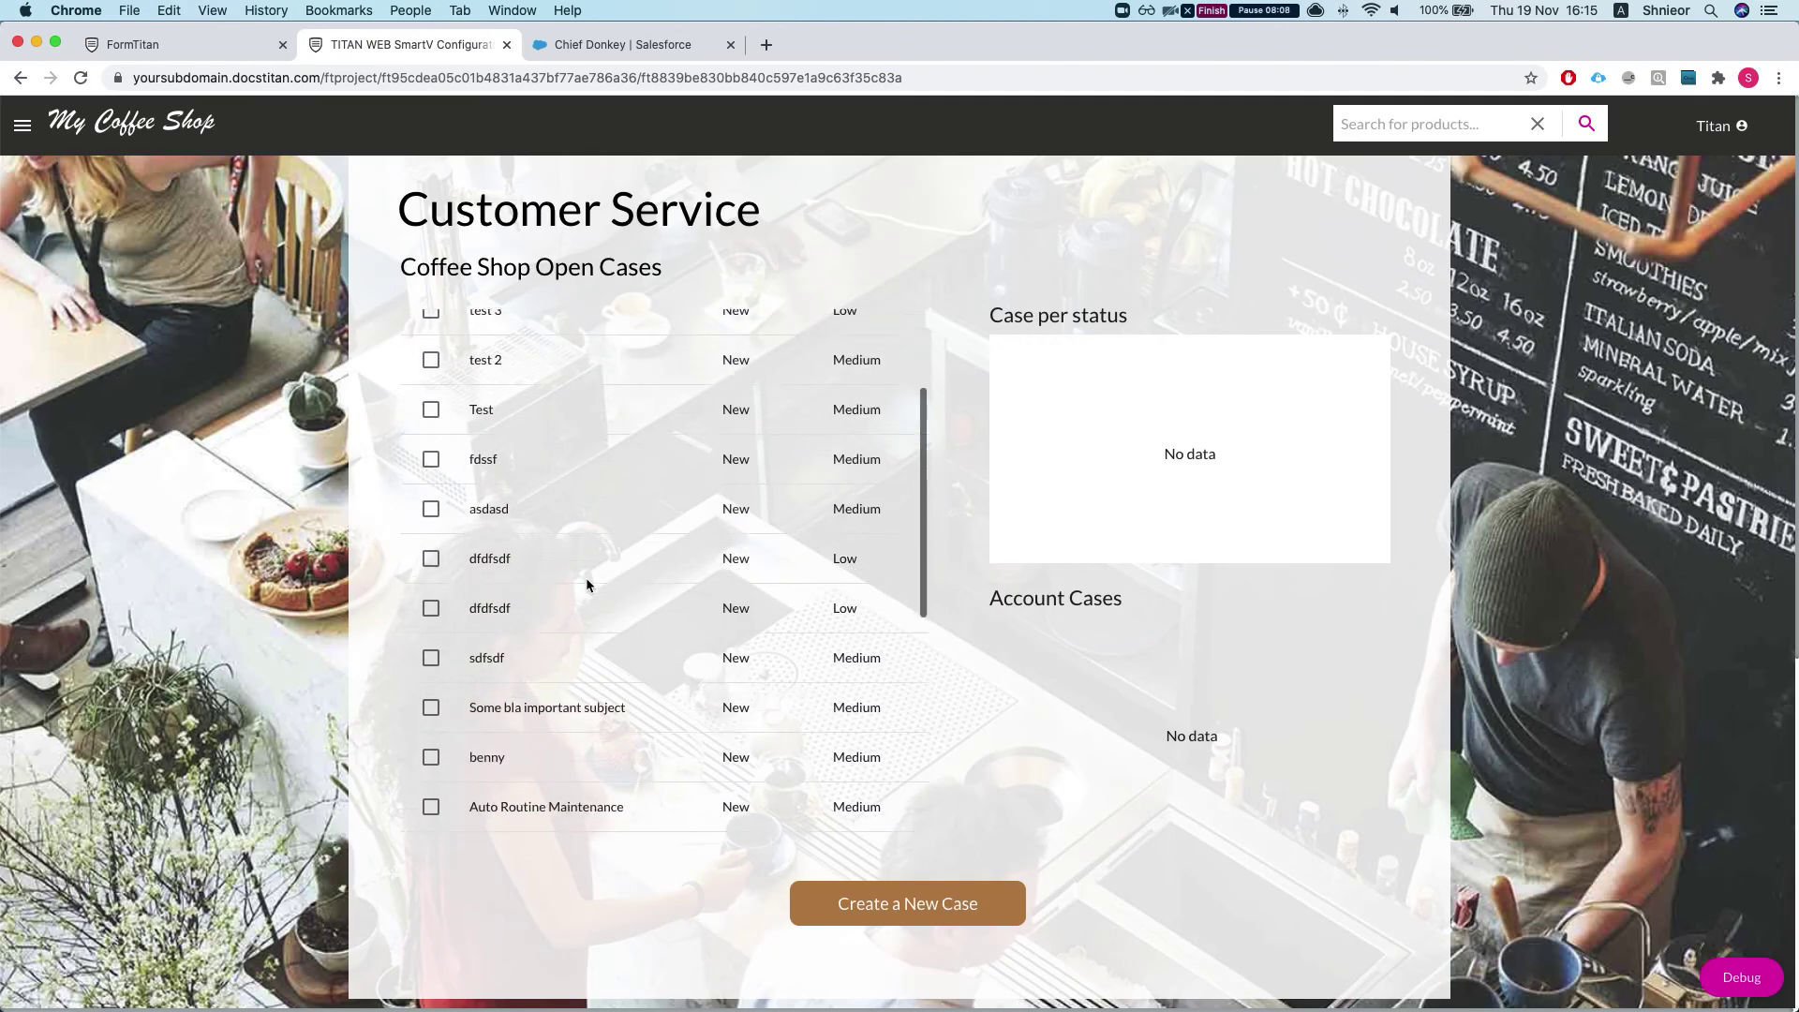
{"action": "scroll", "coordinate": [587, 577], "scroll_direction": "up", "scroll_amount": 10}
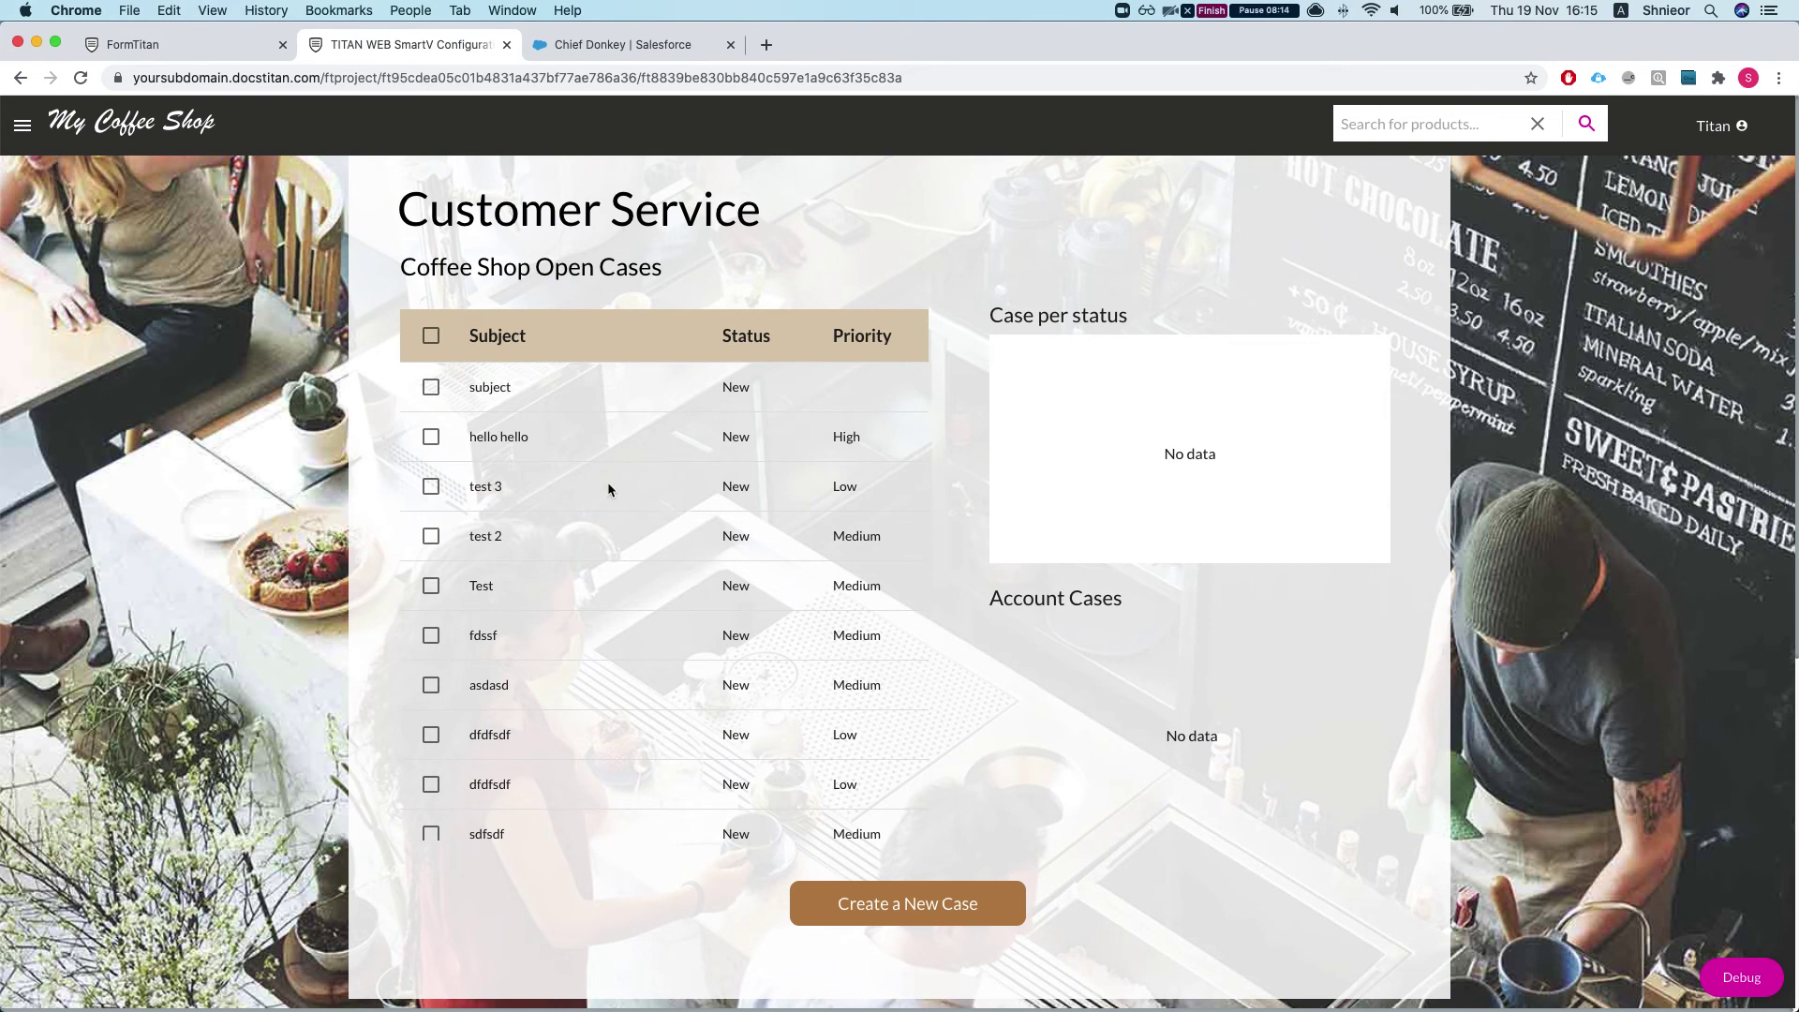
{"action": "scroll", "coordinate": [463, 583], "scroll_direction": "down", "scroll_amount": 2}
{"action": "scroll", "coordinate": [581, 647], "scroll_direction": "up", "scroll_amount": 2}
{"action": "scroll", "coordinate": [668, 626], "scroll_direction": "down", "scroll_amount": 1}
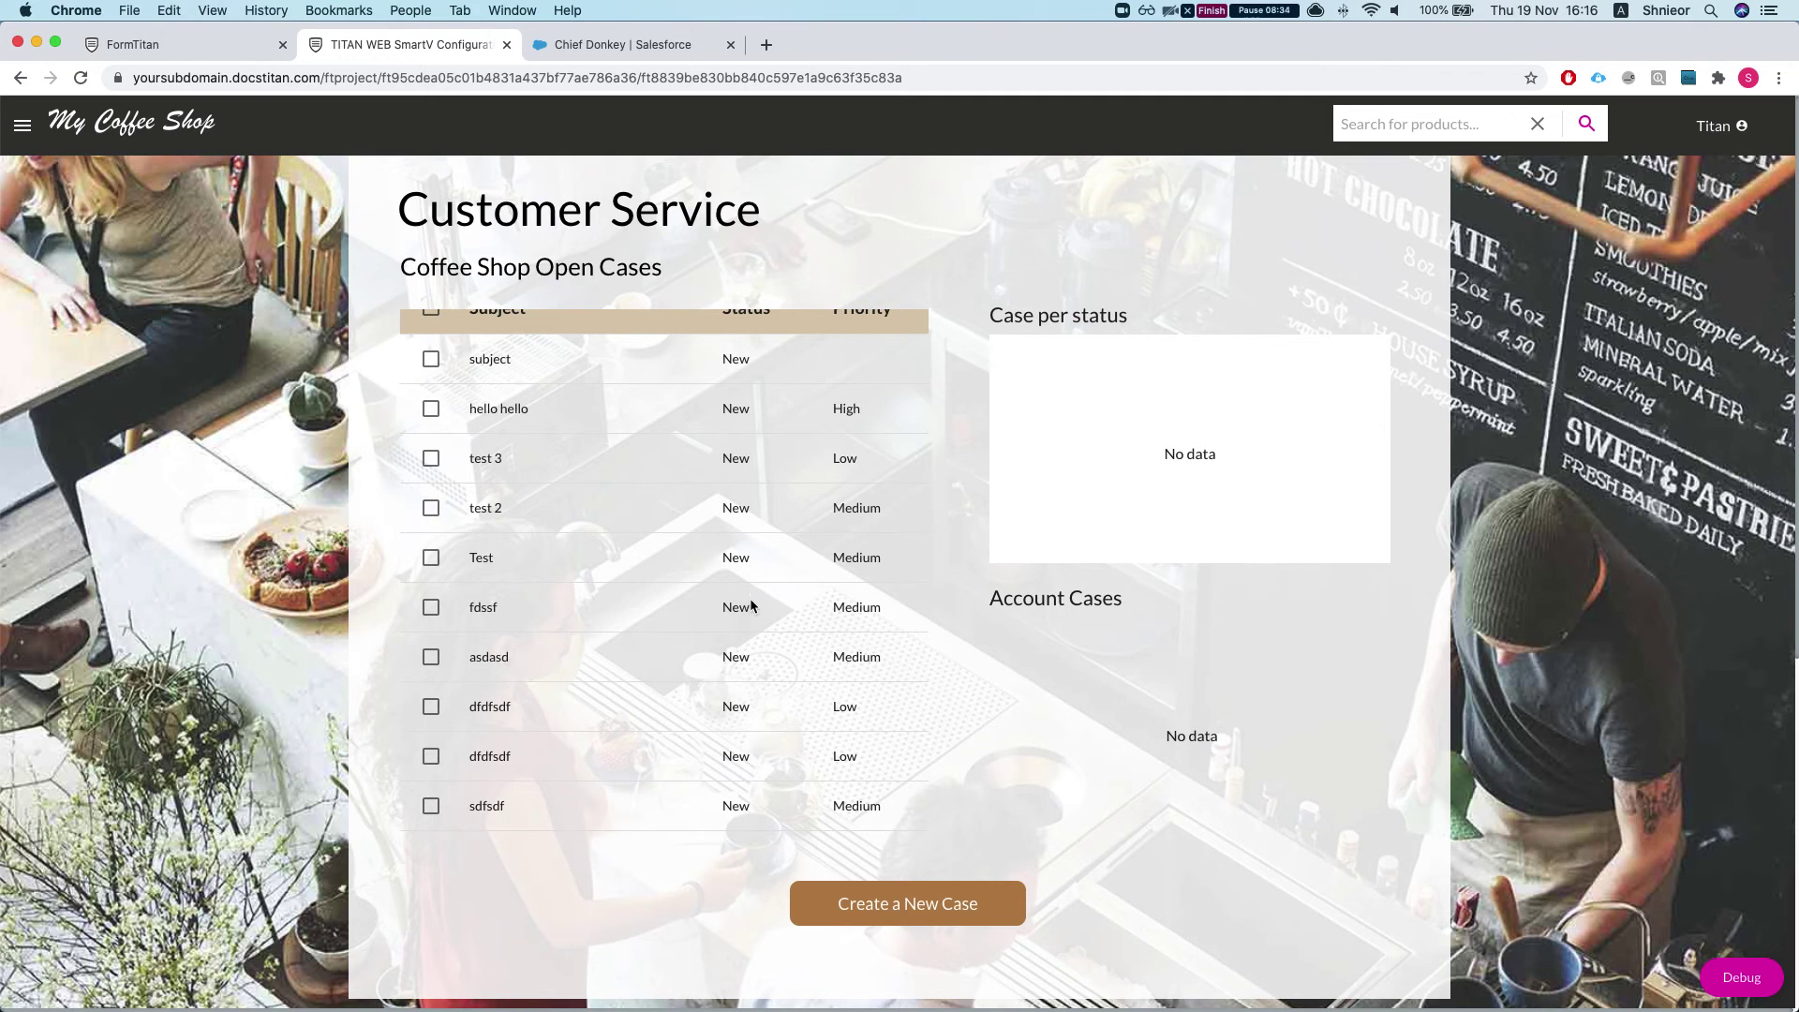
{"action": "scroll", "coordinate": [875, 474], "scroll_direction": "up", "scroll_amount": 2}
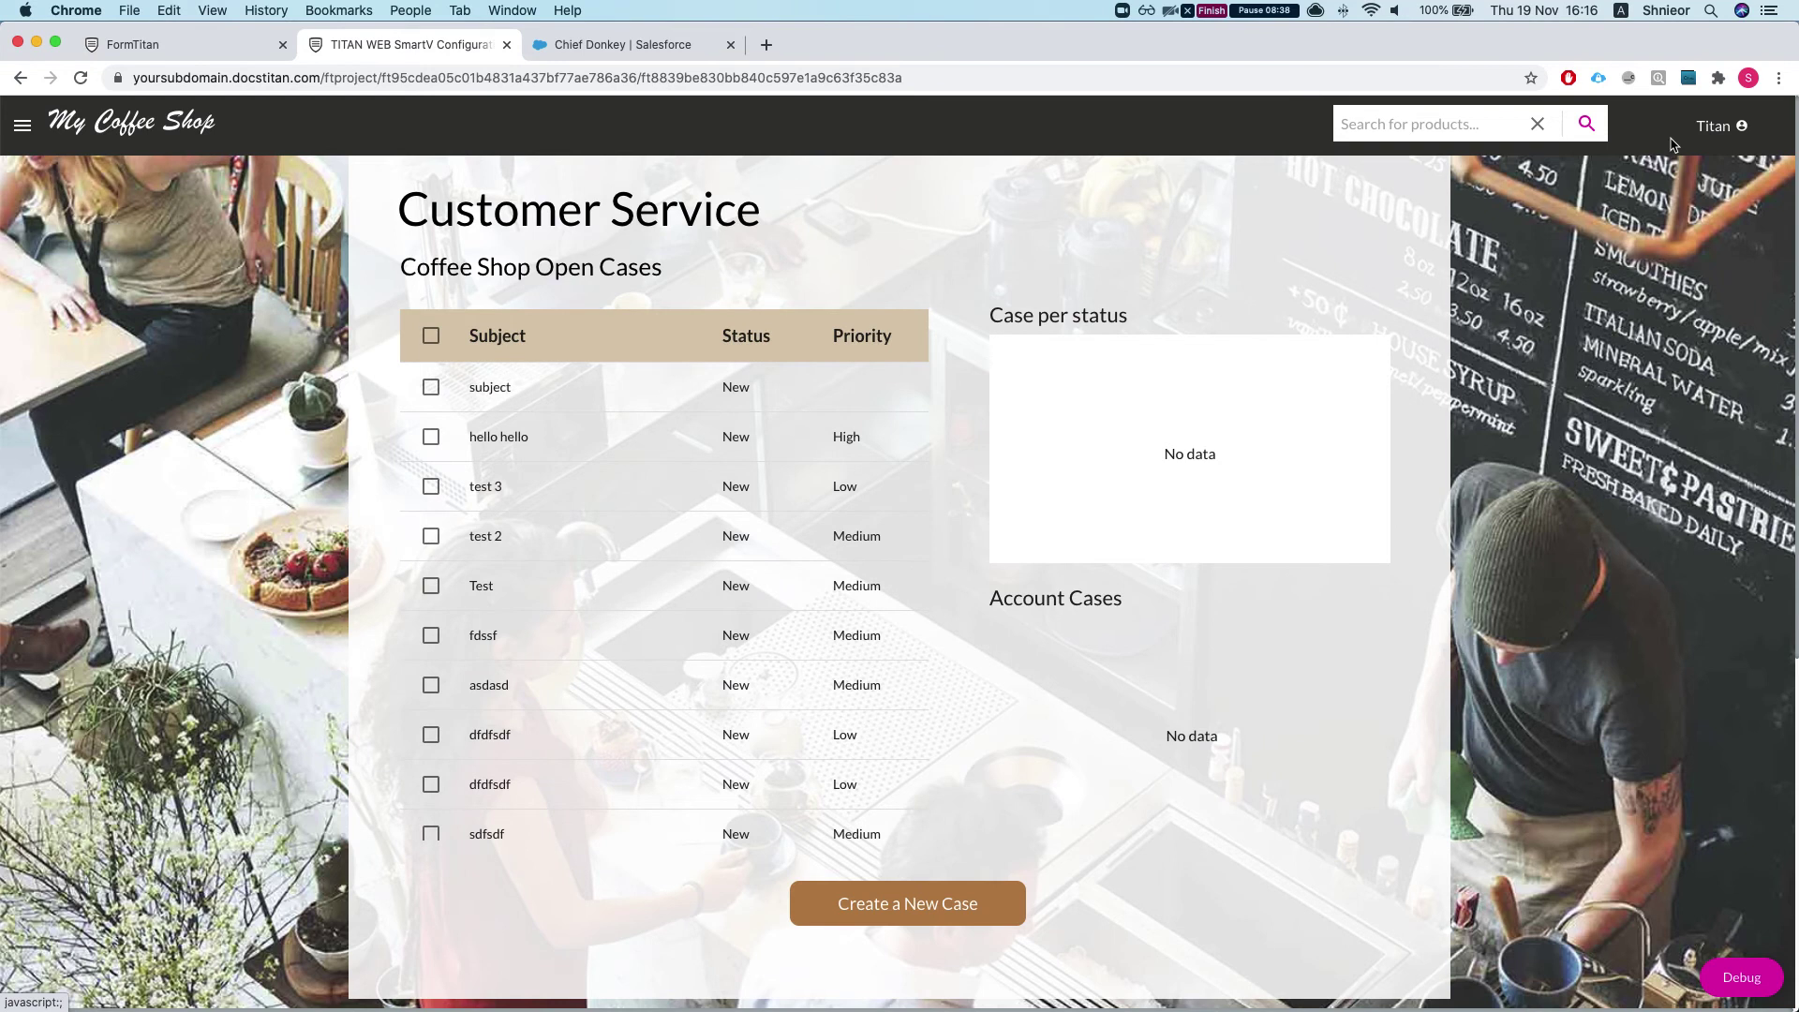
{"action": "left_click", "coordinate": [1713, 129]}
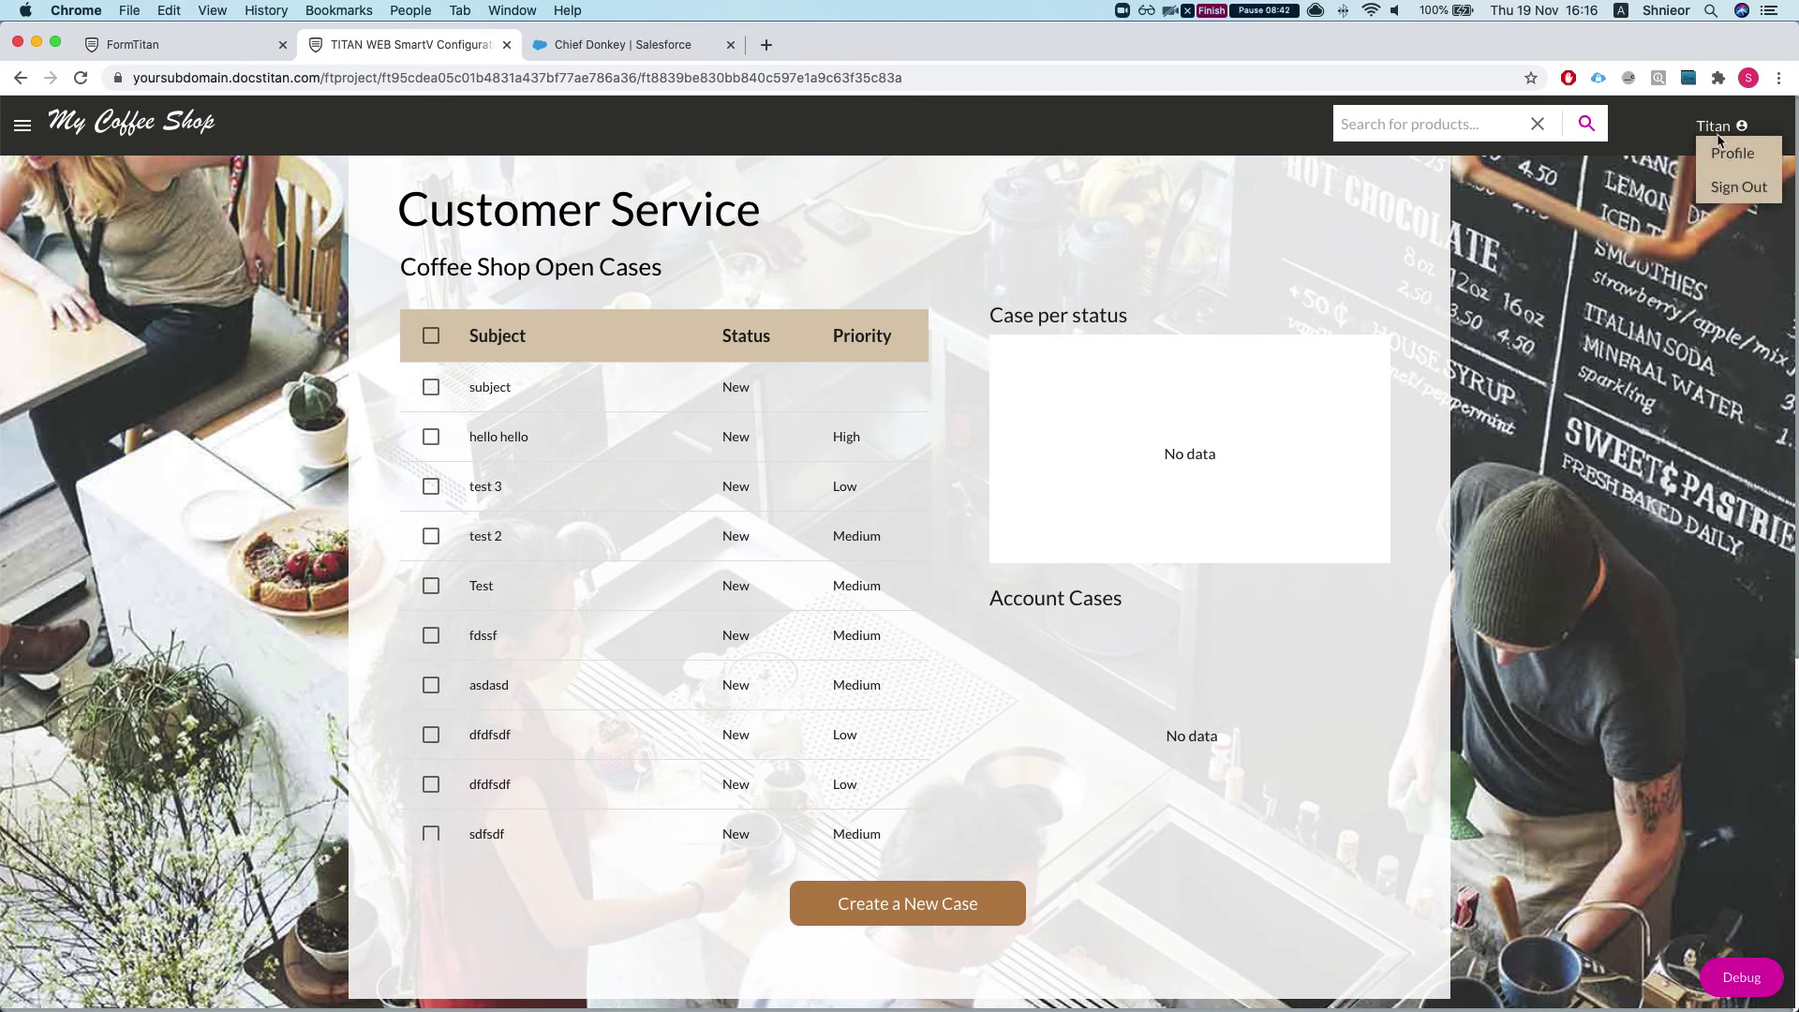
{"action": "left_click", "coordinate": [1729, 155]}
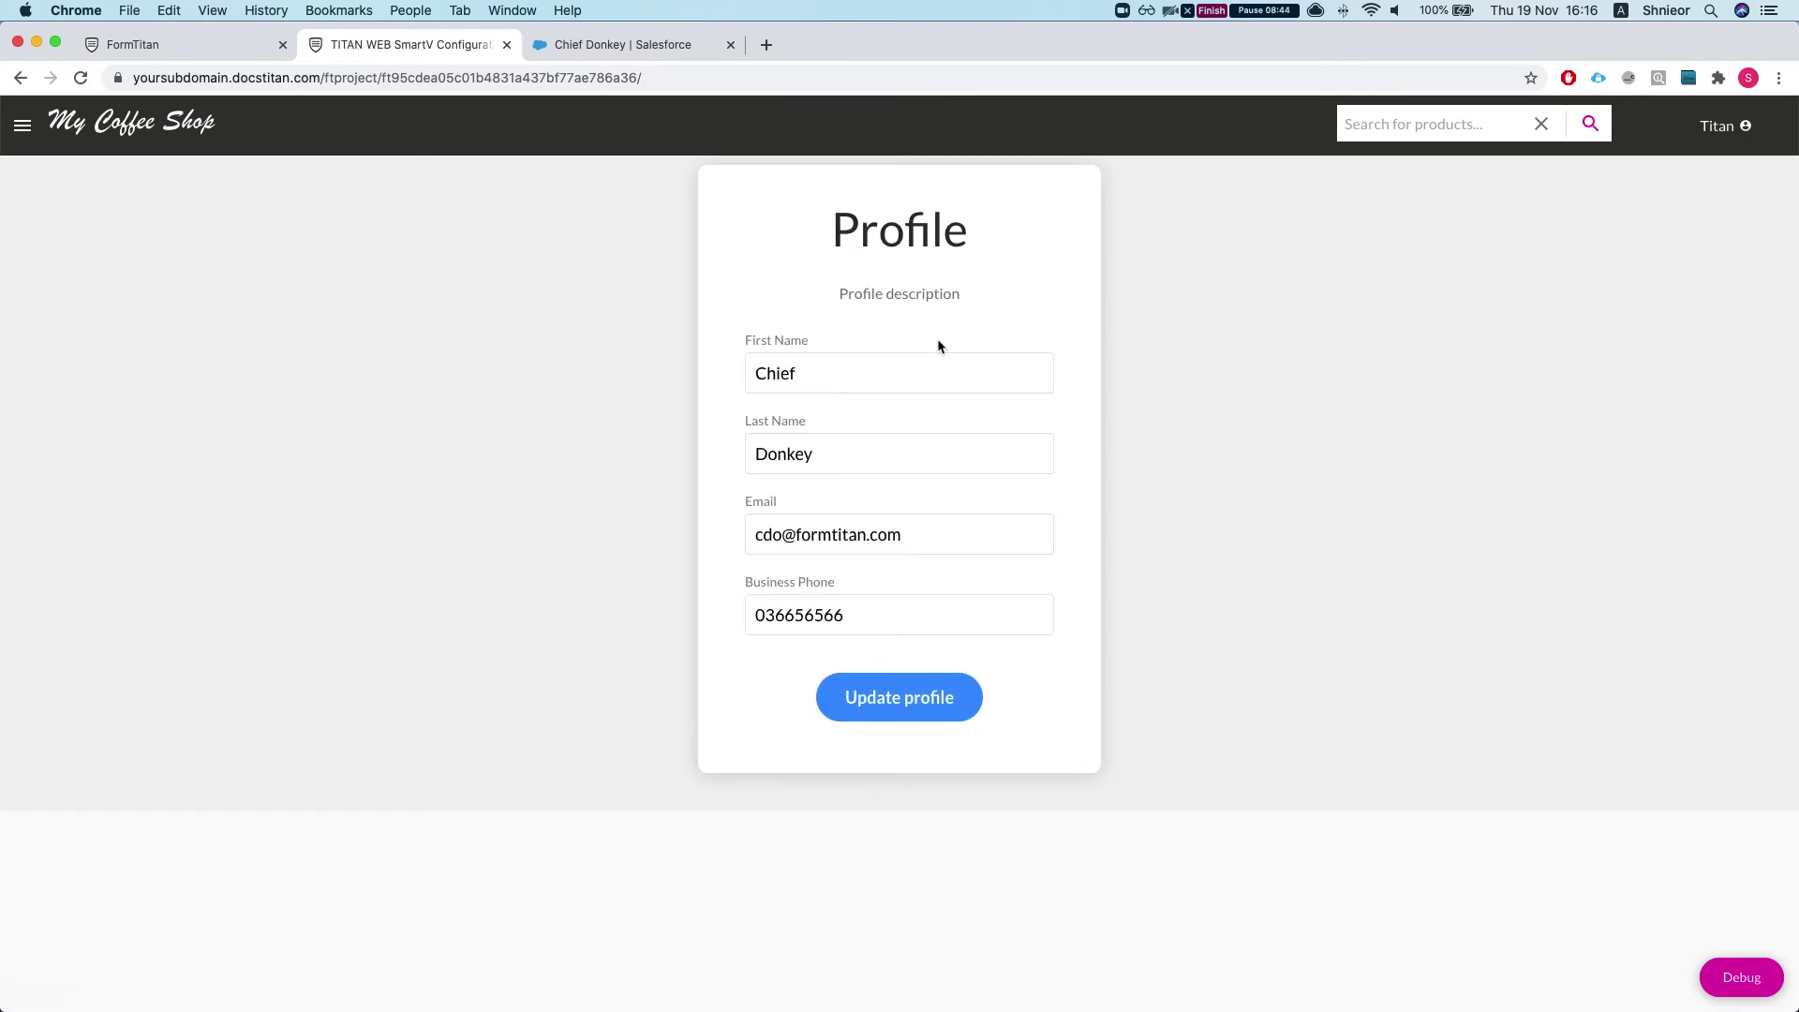
- Try the Profile fields, typing 'sdfdsf' into Email, then open the account menu to sign out
{"action": "left_click", "coordinate": [829, 532]}
{"action": "left_click", "coordinate": [824, 380]}
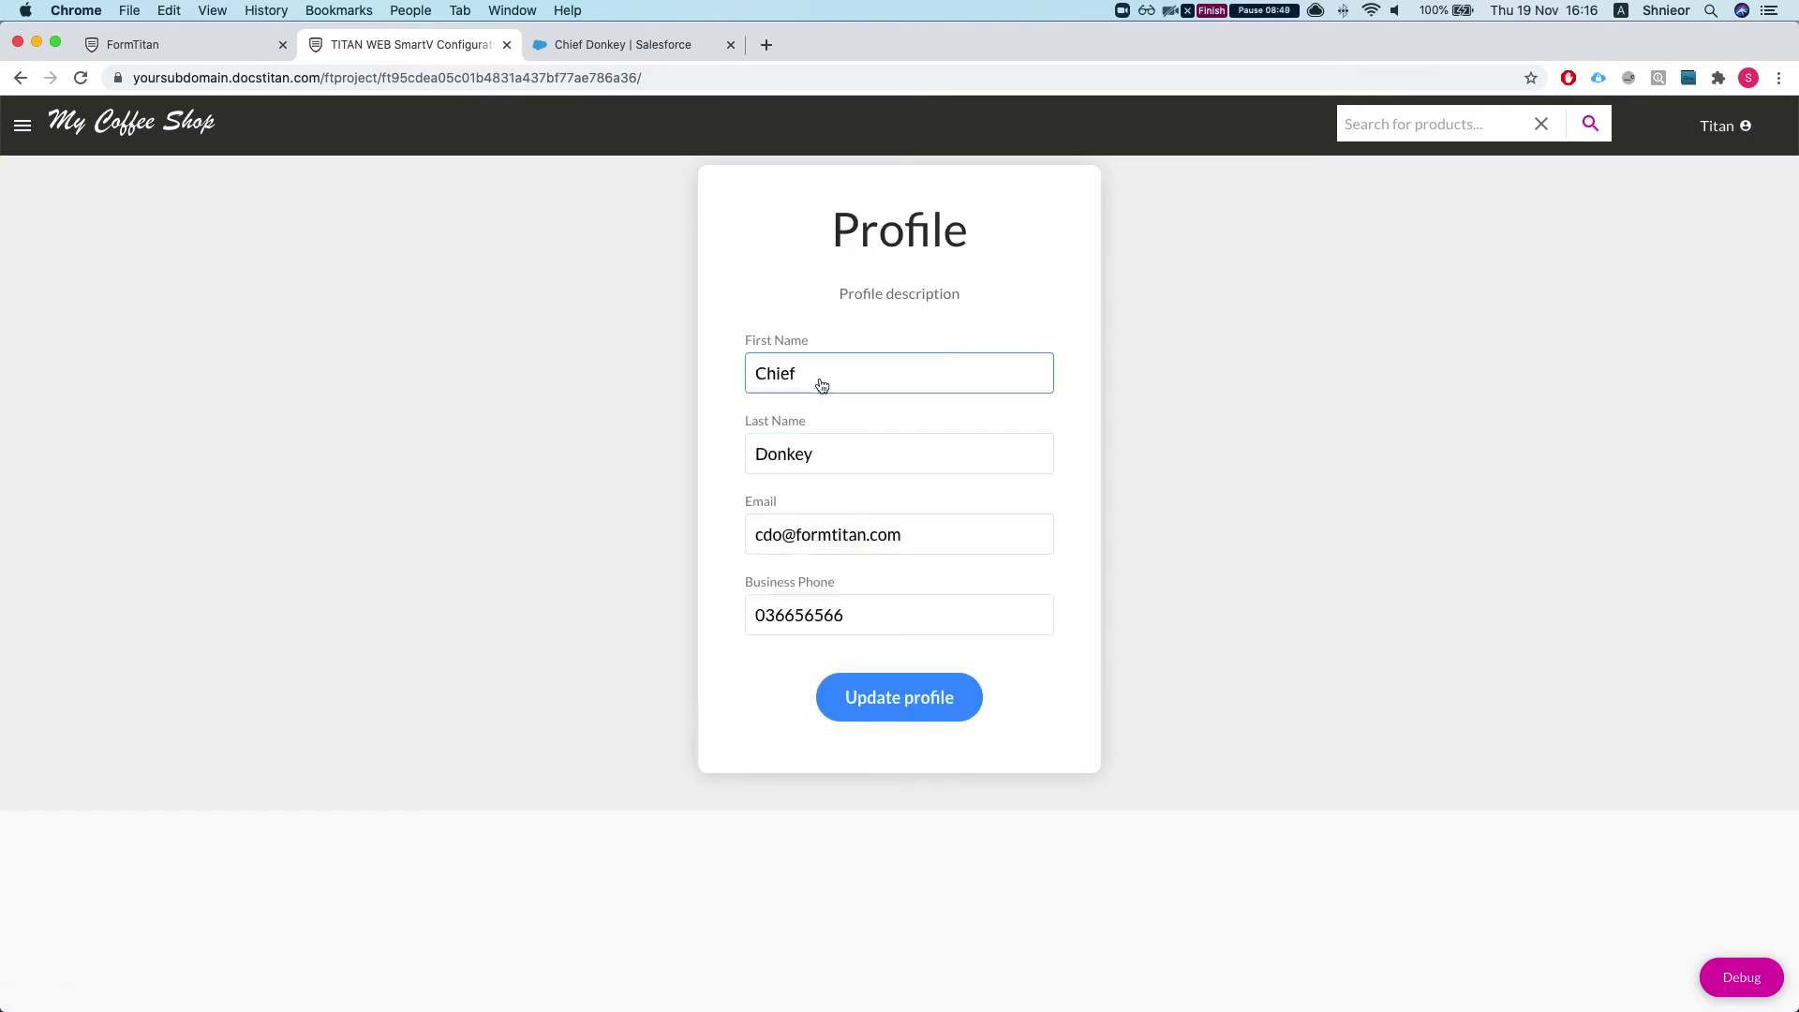
{"action": "left_click", "coordinate": [833, 618]}
{"action": "left_click", "coordinate": [844, 549]}
{"action": "type", "text": "sdfdsf"}
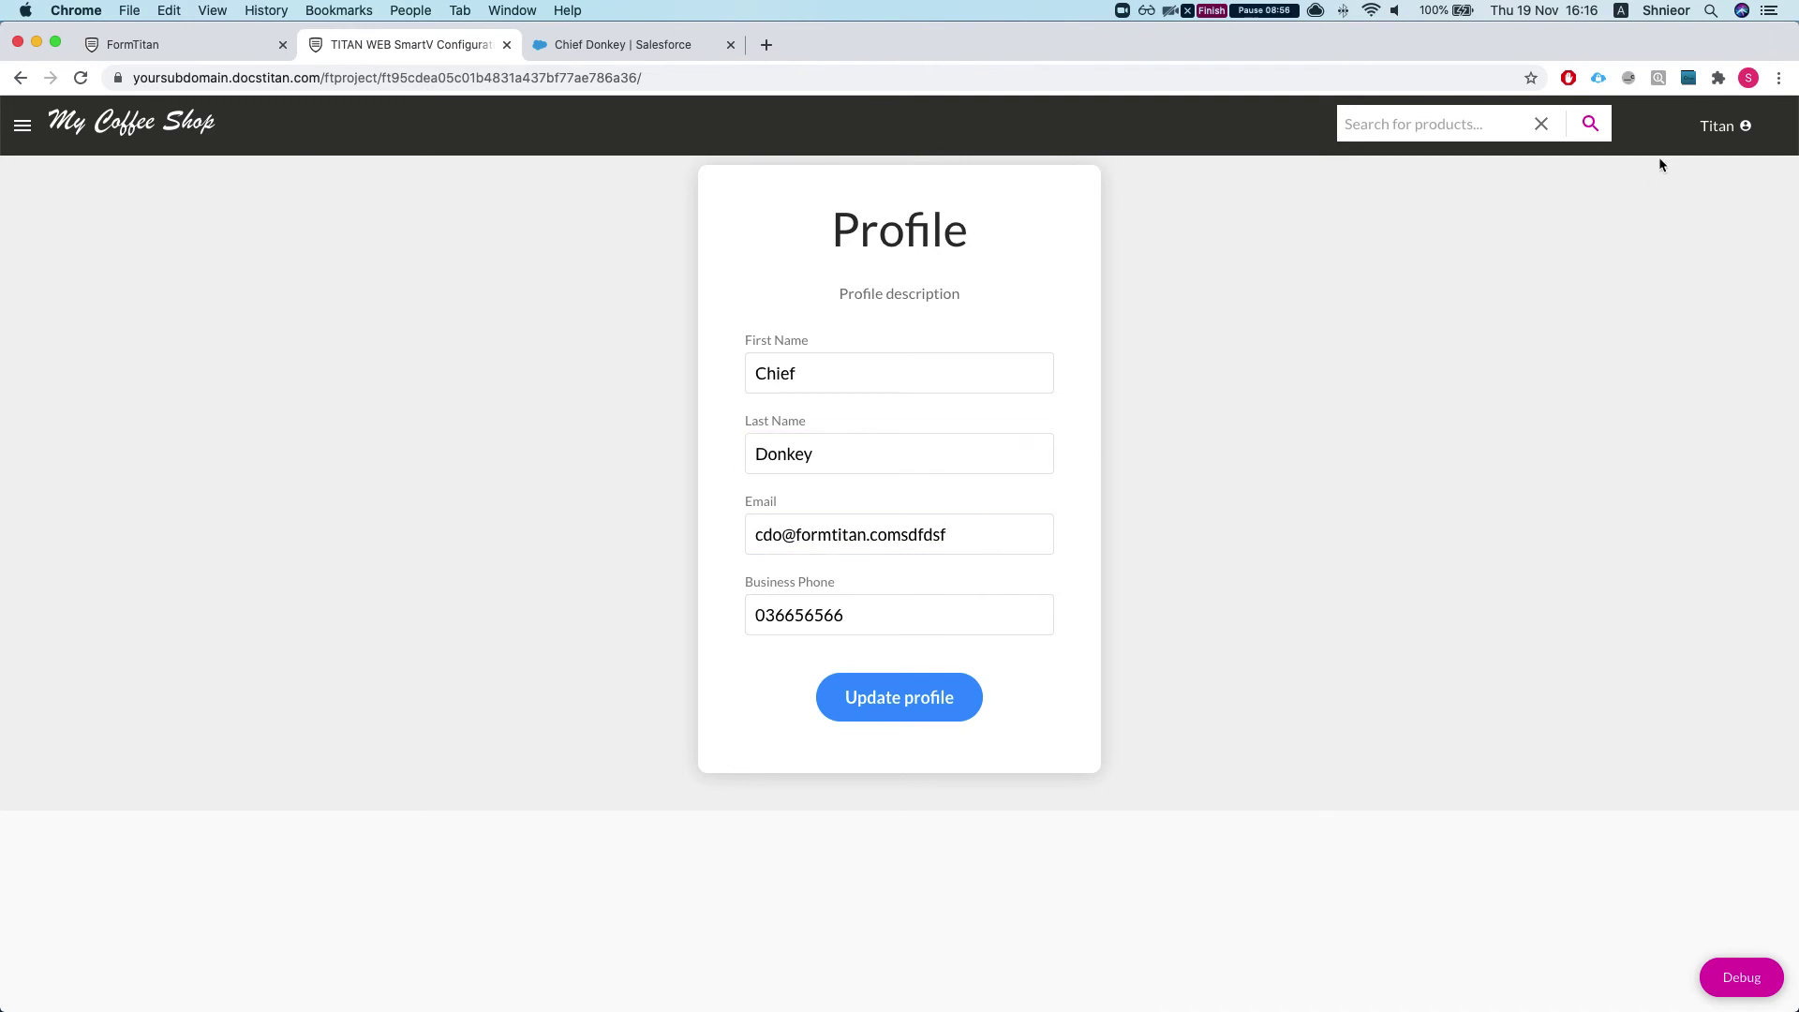
{"action": "left_click", "coordinate": [1720, 127]}
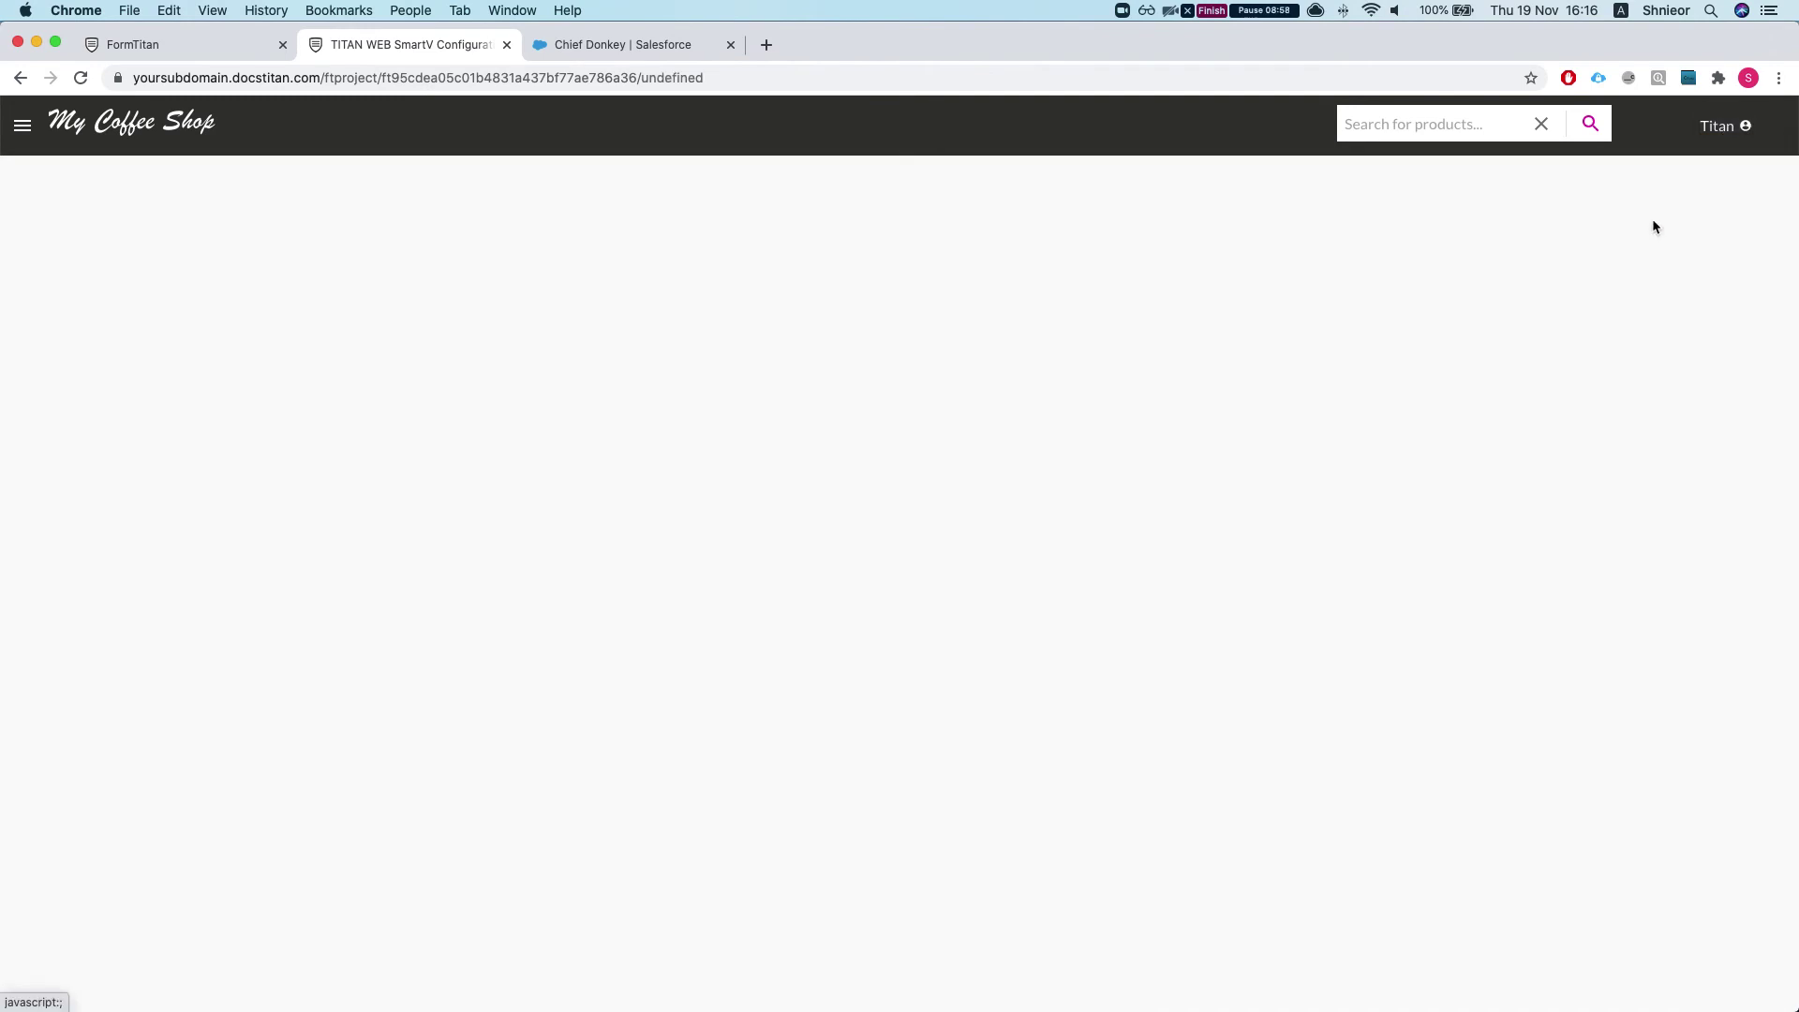
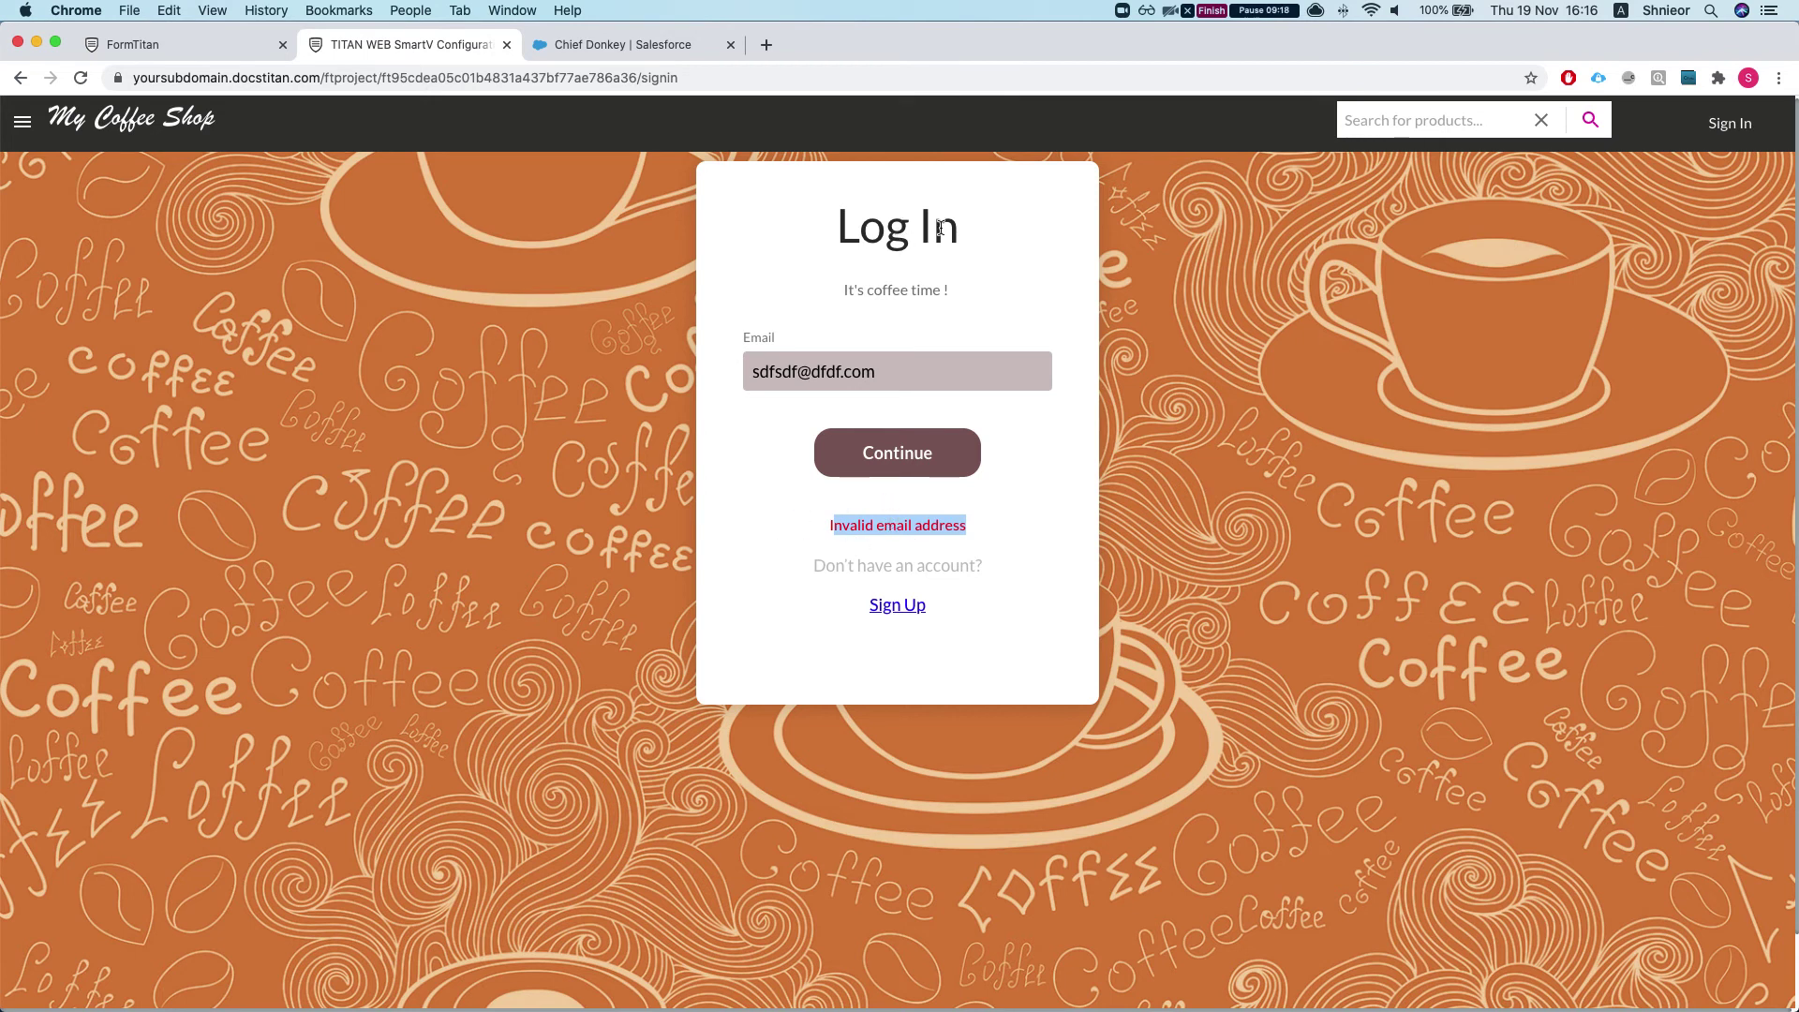
- Sign up for a new site account with an email address and a last name
{"action": "left_click", "coordinate": [773, 563]}
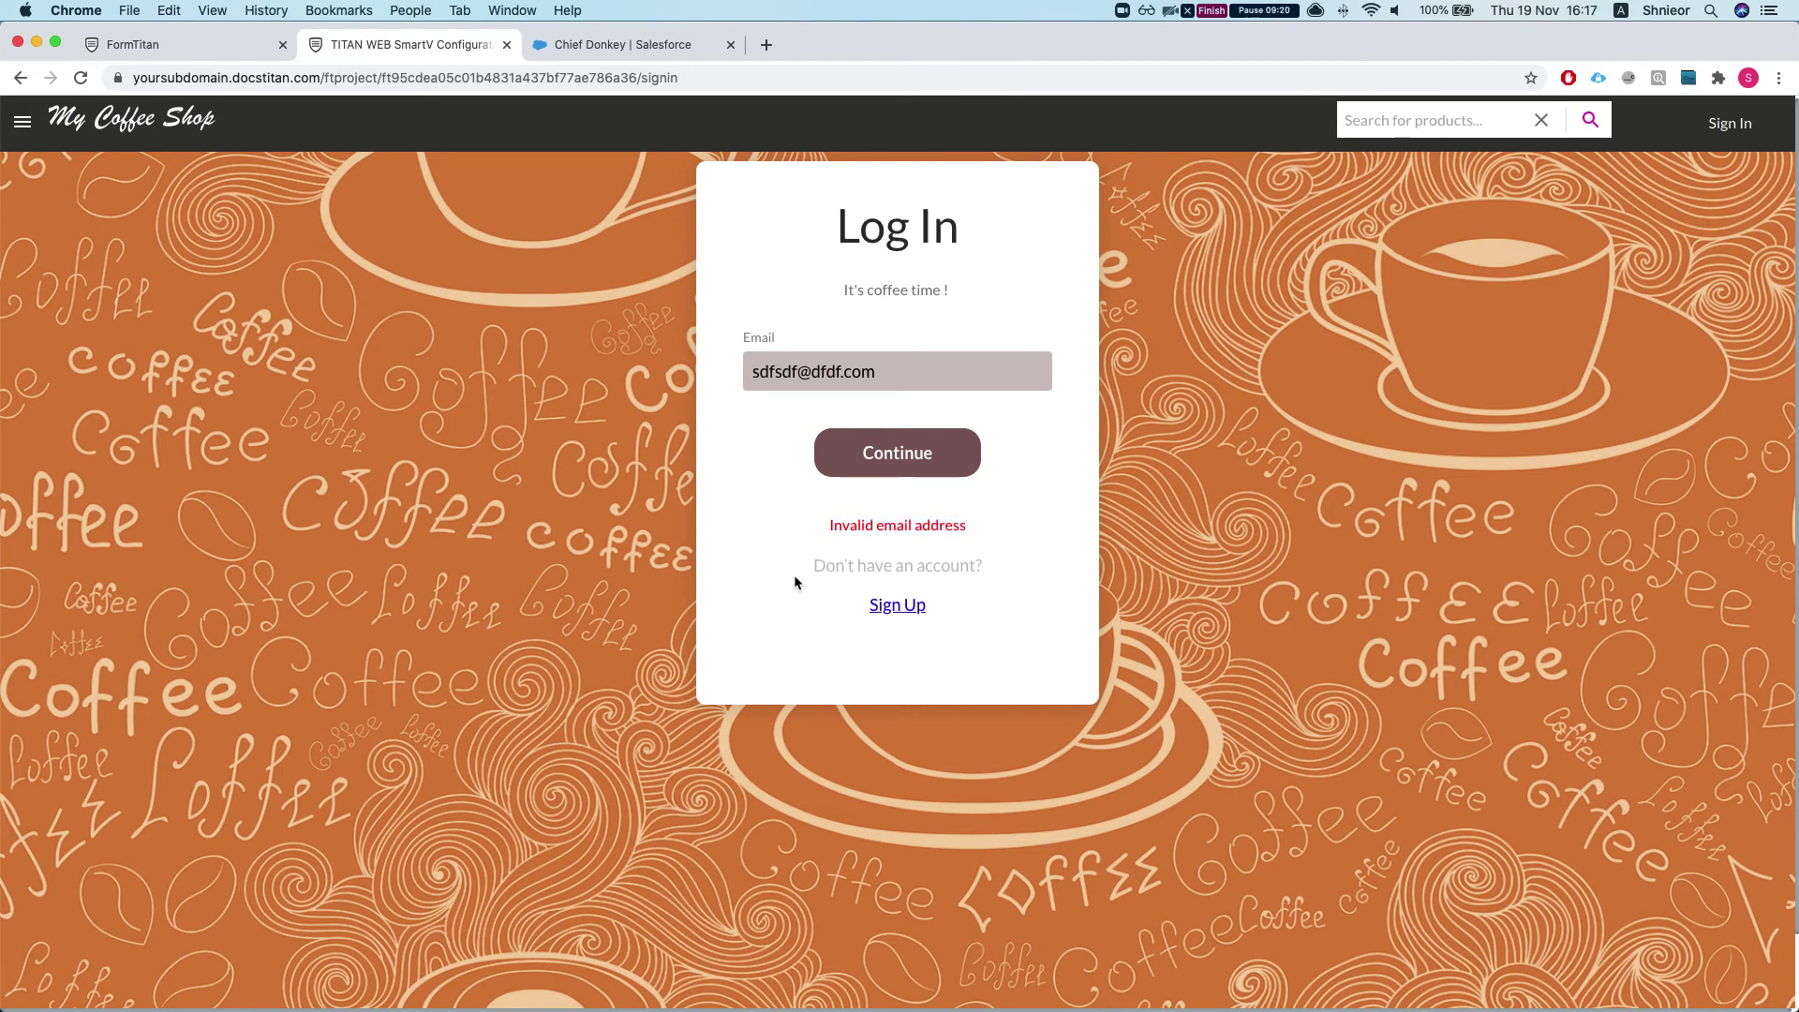
{"action": "left_click", "coordinate": [898, 606]}
{"action": "left_click", "coordinate": [870, 367]}
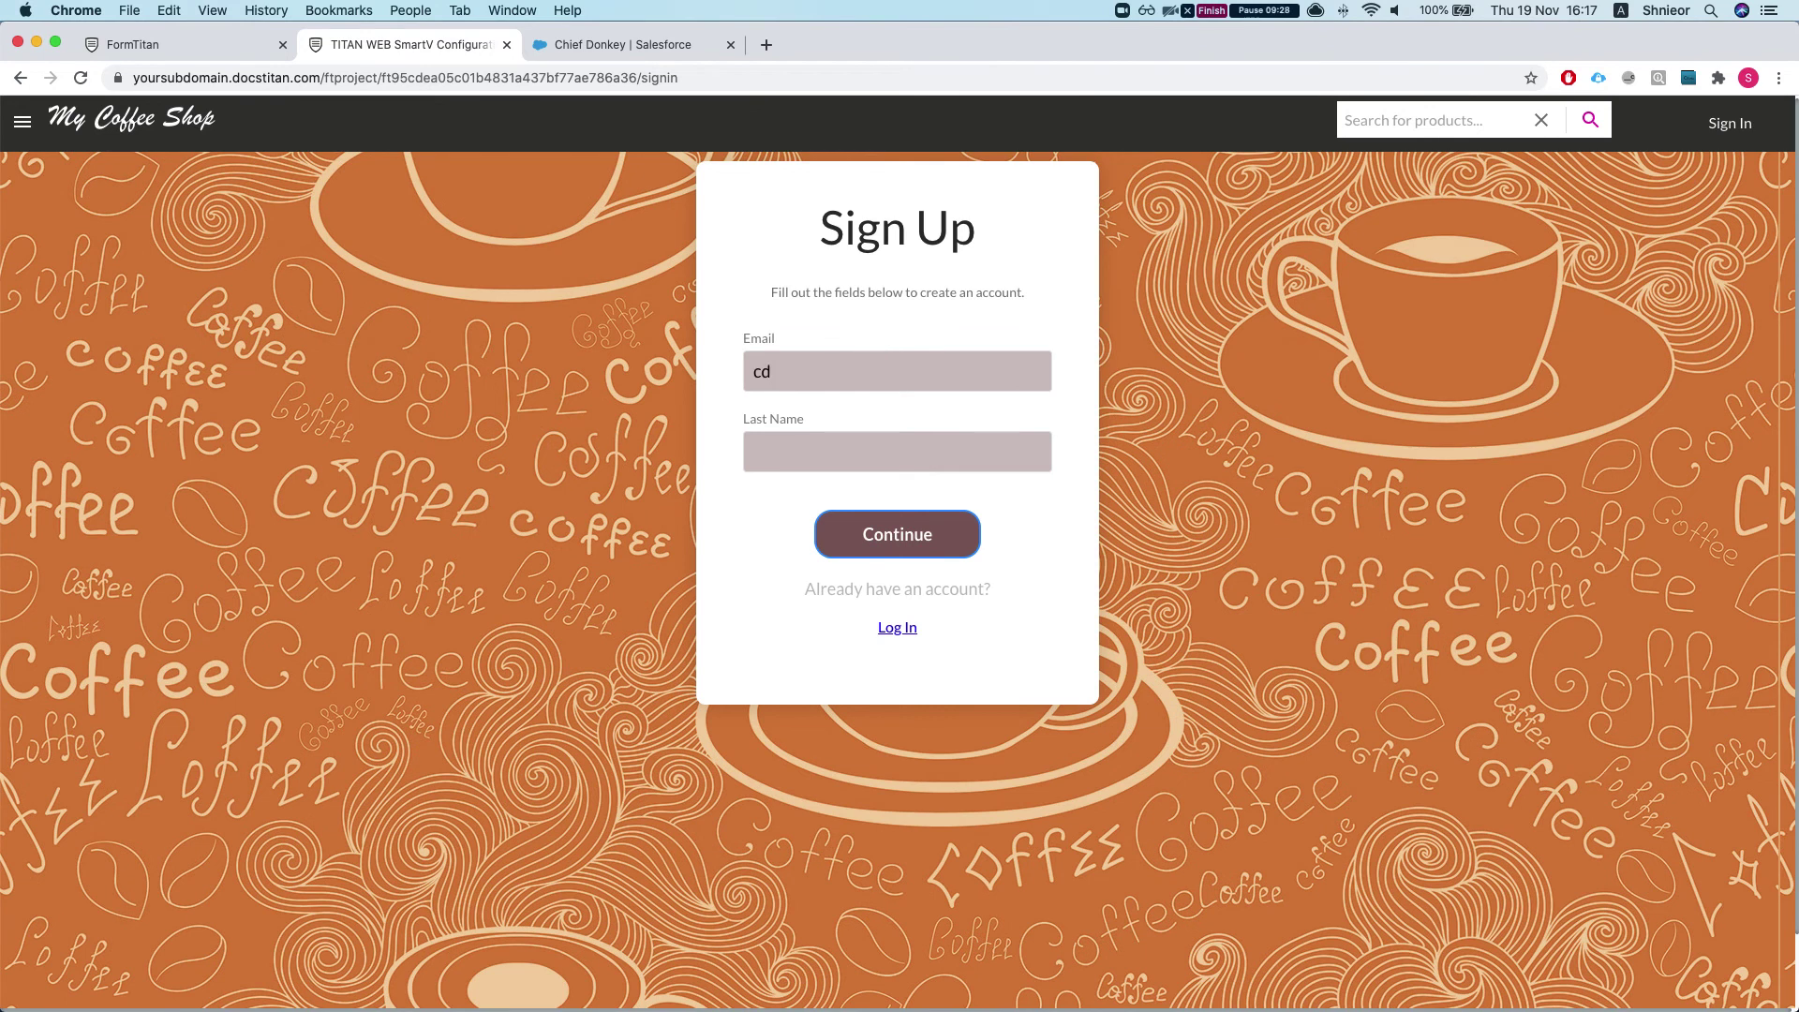
{"action": "left_click", "coordinate": [754, 452]}
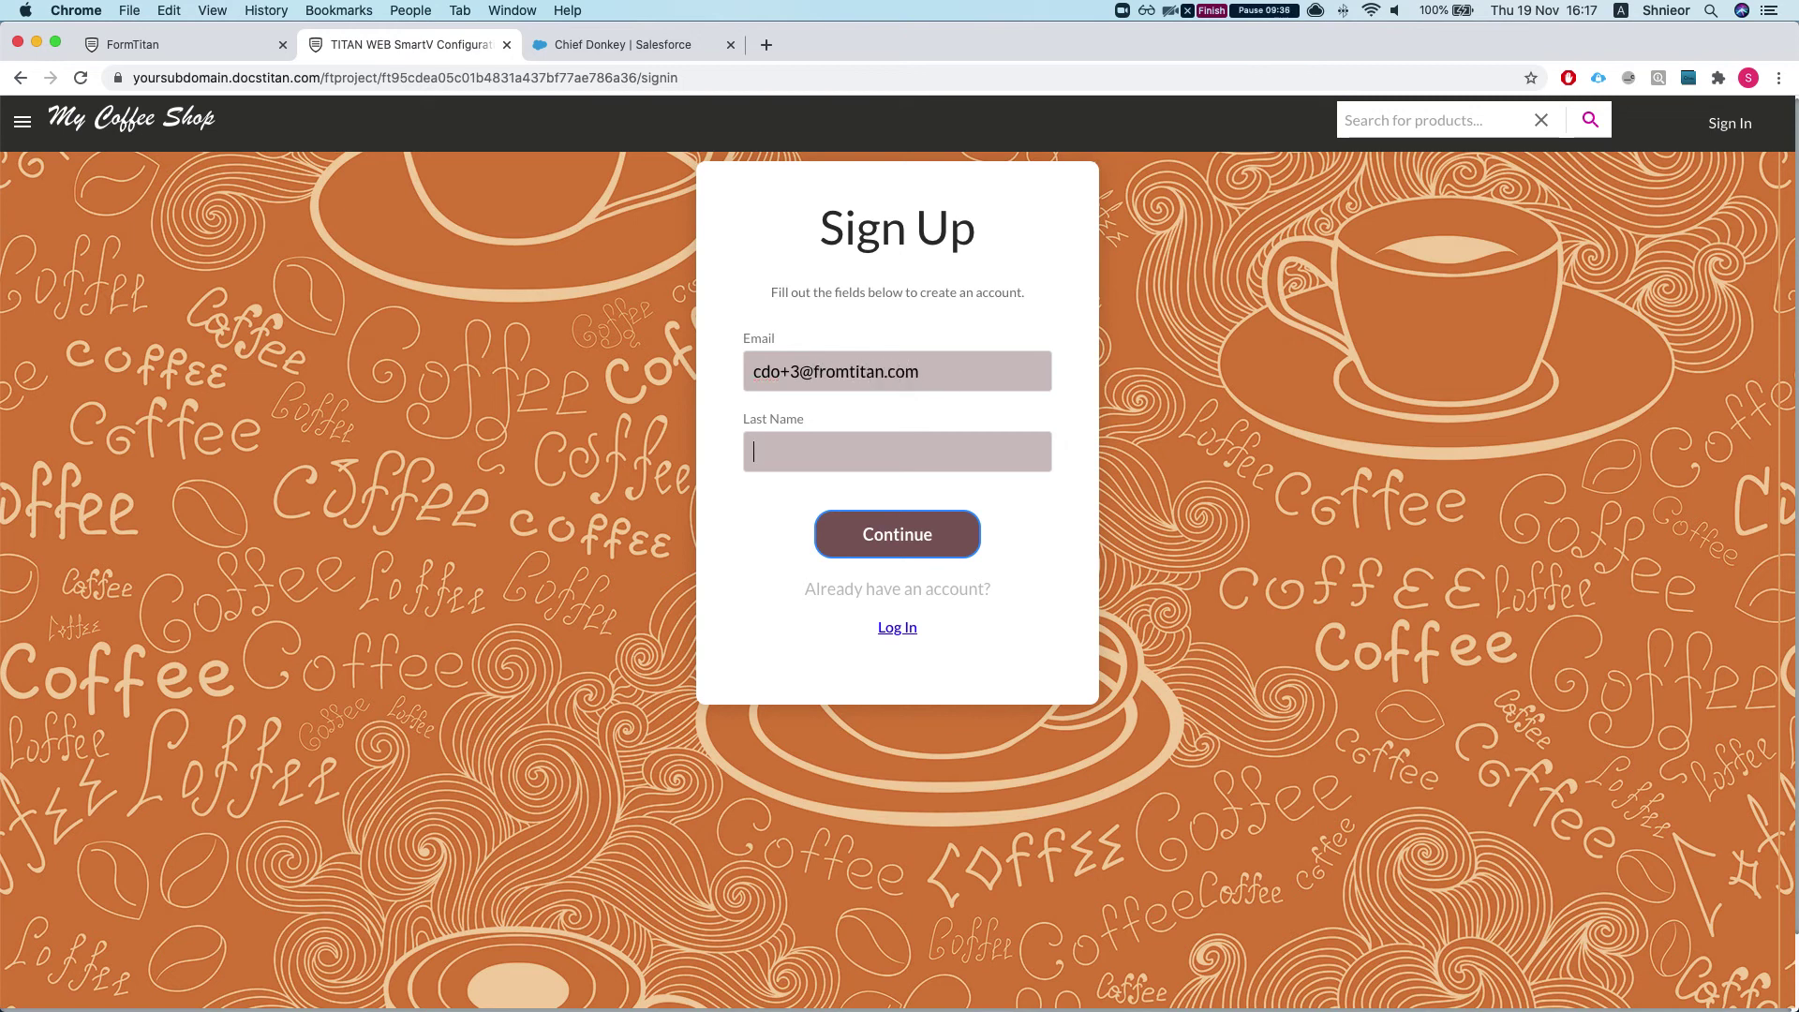
{"action": "type", "text": "s"}
{"action": "key", "text": "BackSpace"}
{"action": "type", "text": "cdo"}
{"action": "left_click", "coordinate": [890, 537]}
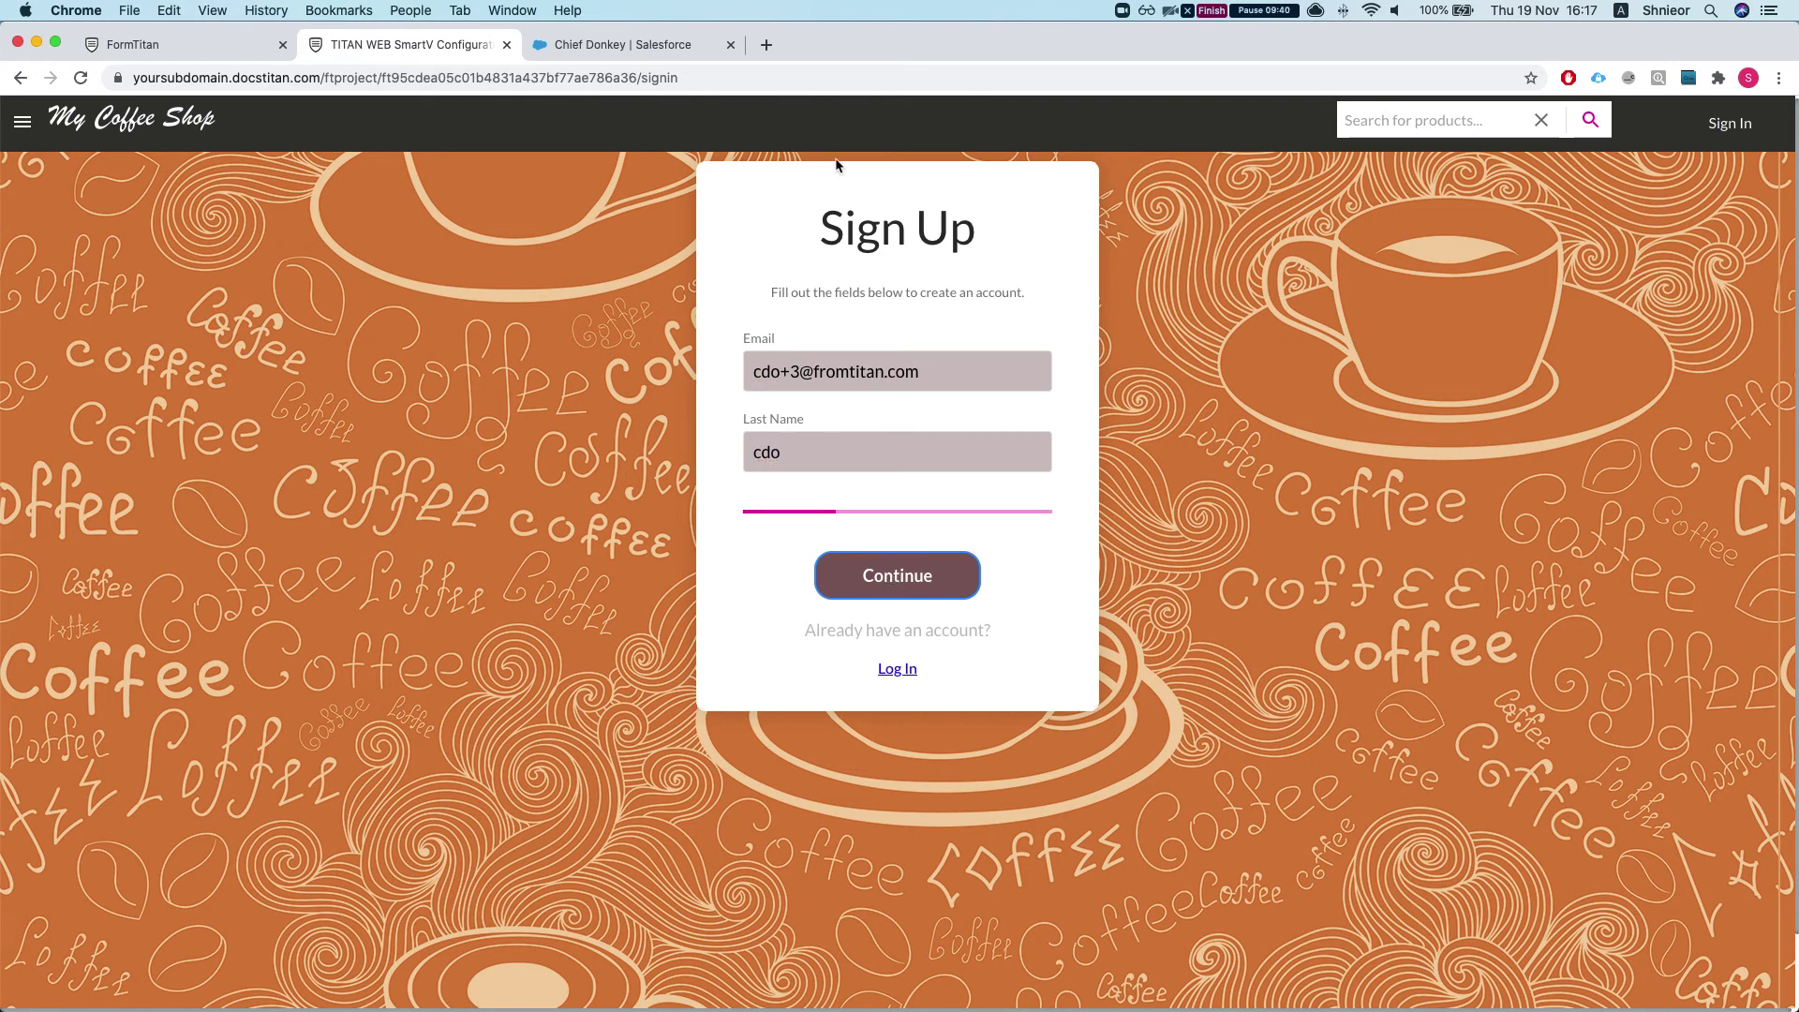
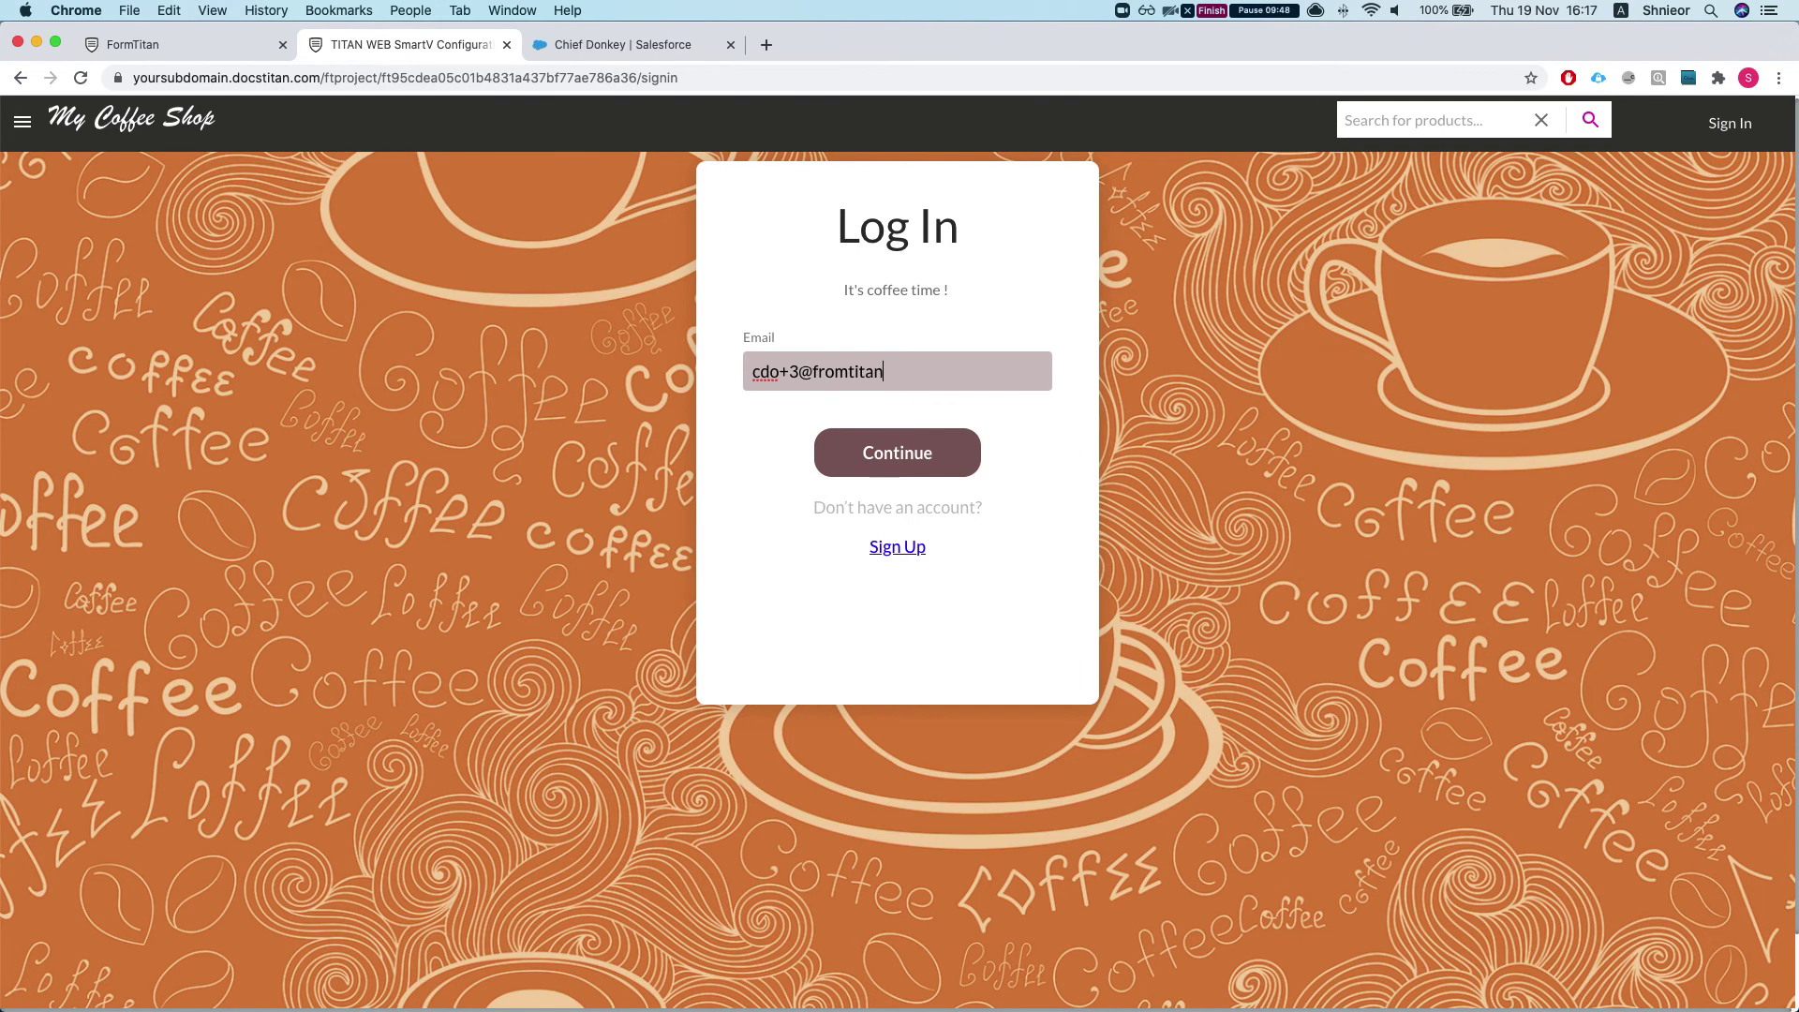
- Log in with the new email and the pasted verification code, then check Salesforce
{"action": "key", "text": "Return"}
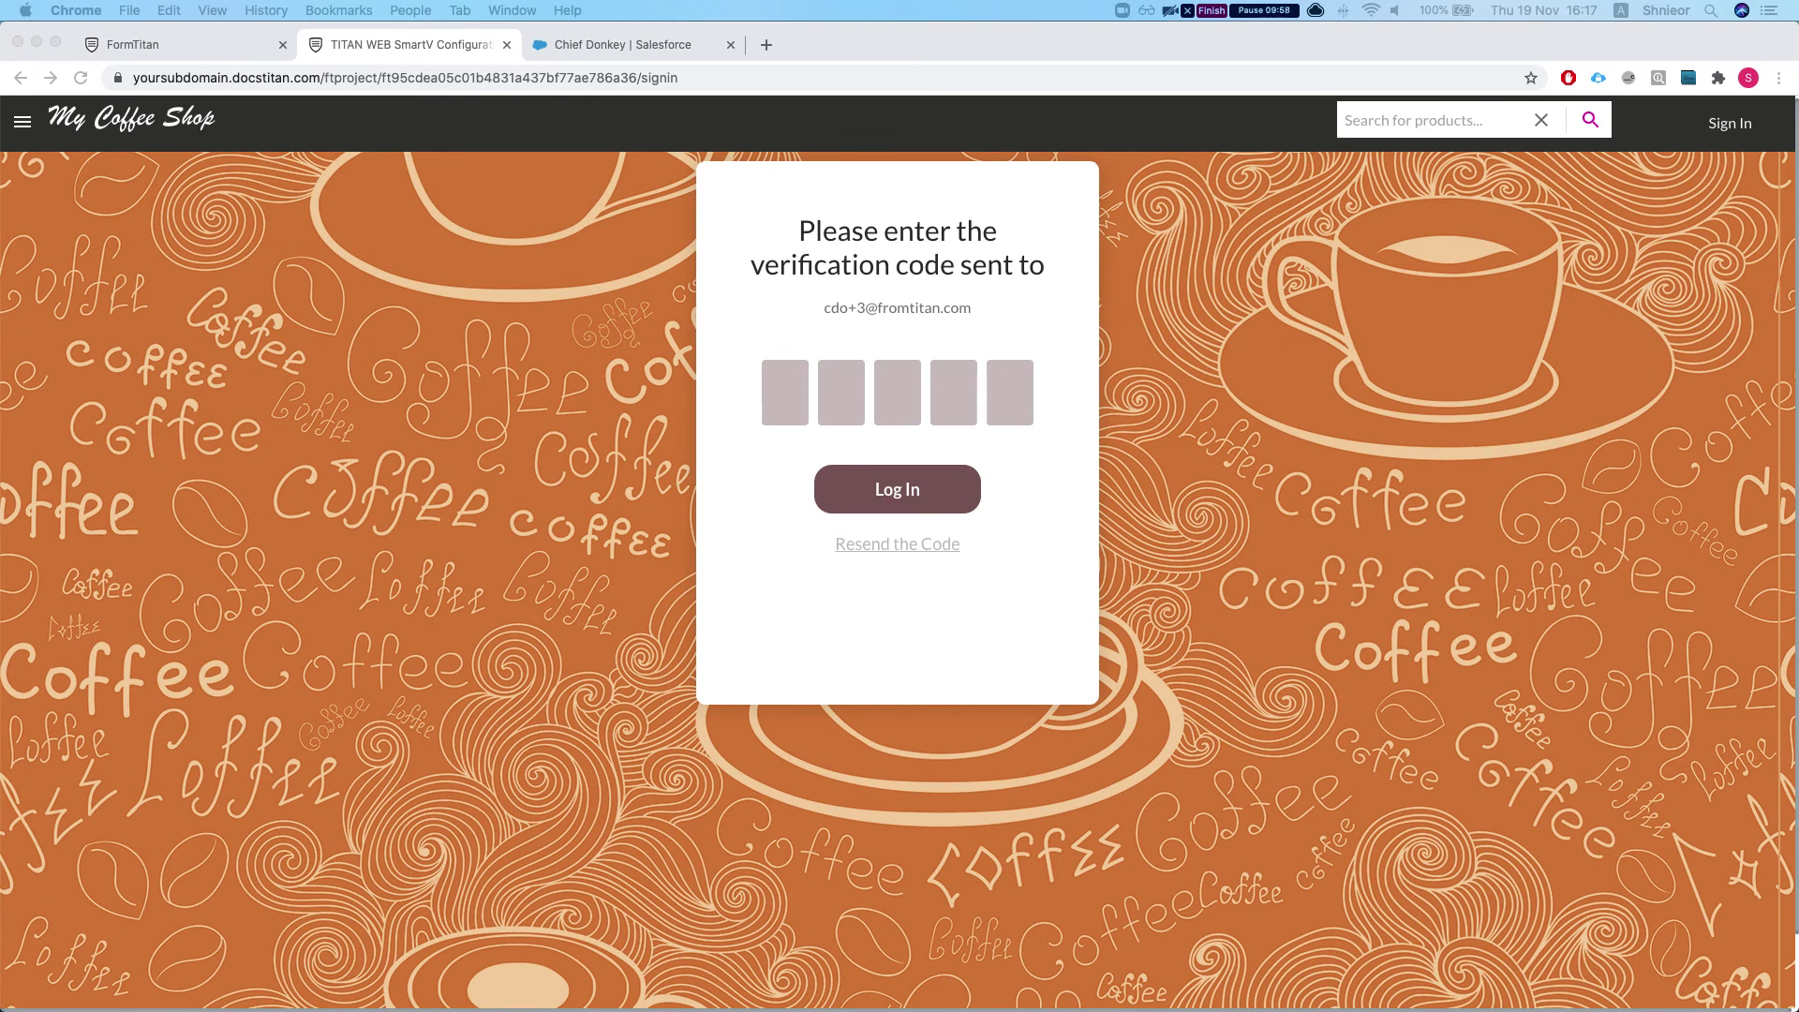
{"action": "key", "text": "super+Tab"}
{"action": "left_click", "coordinate": [810, 377]}
{"action": "key", "text": "super+v"}
{"action": "left_click", "coordinate": [858, 489]}
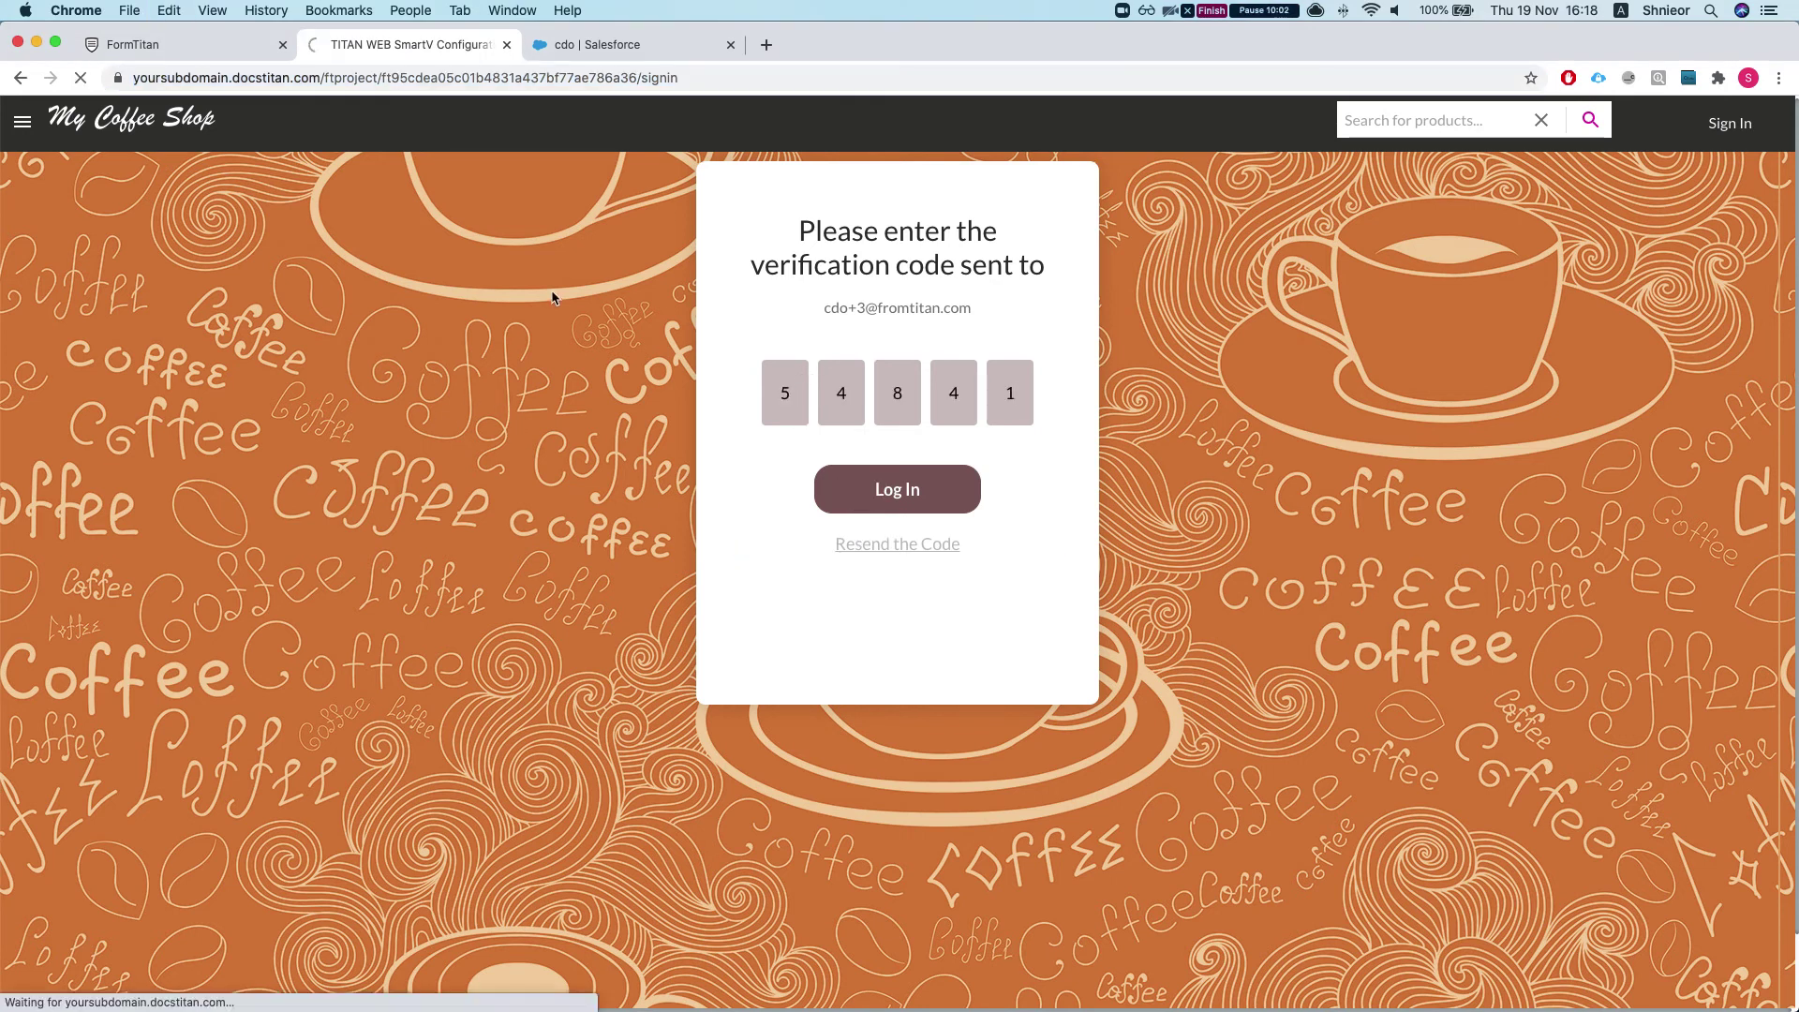
{"action": "left_click", "coordinate": [622, 45]}
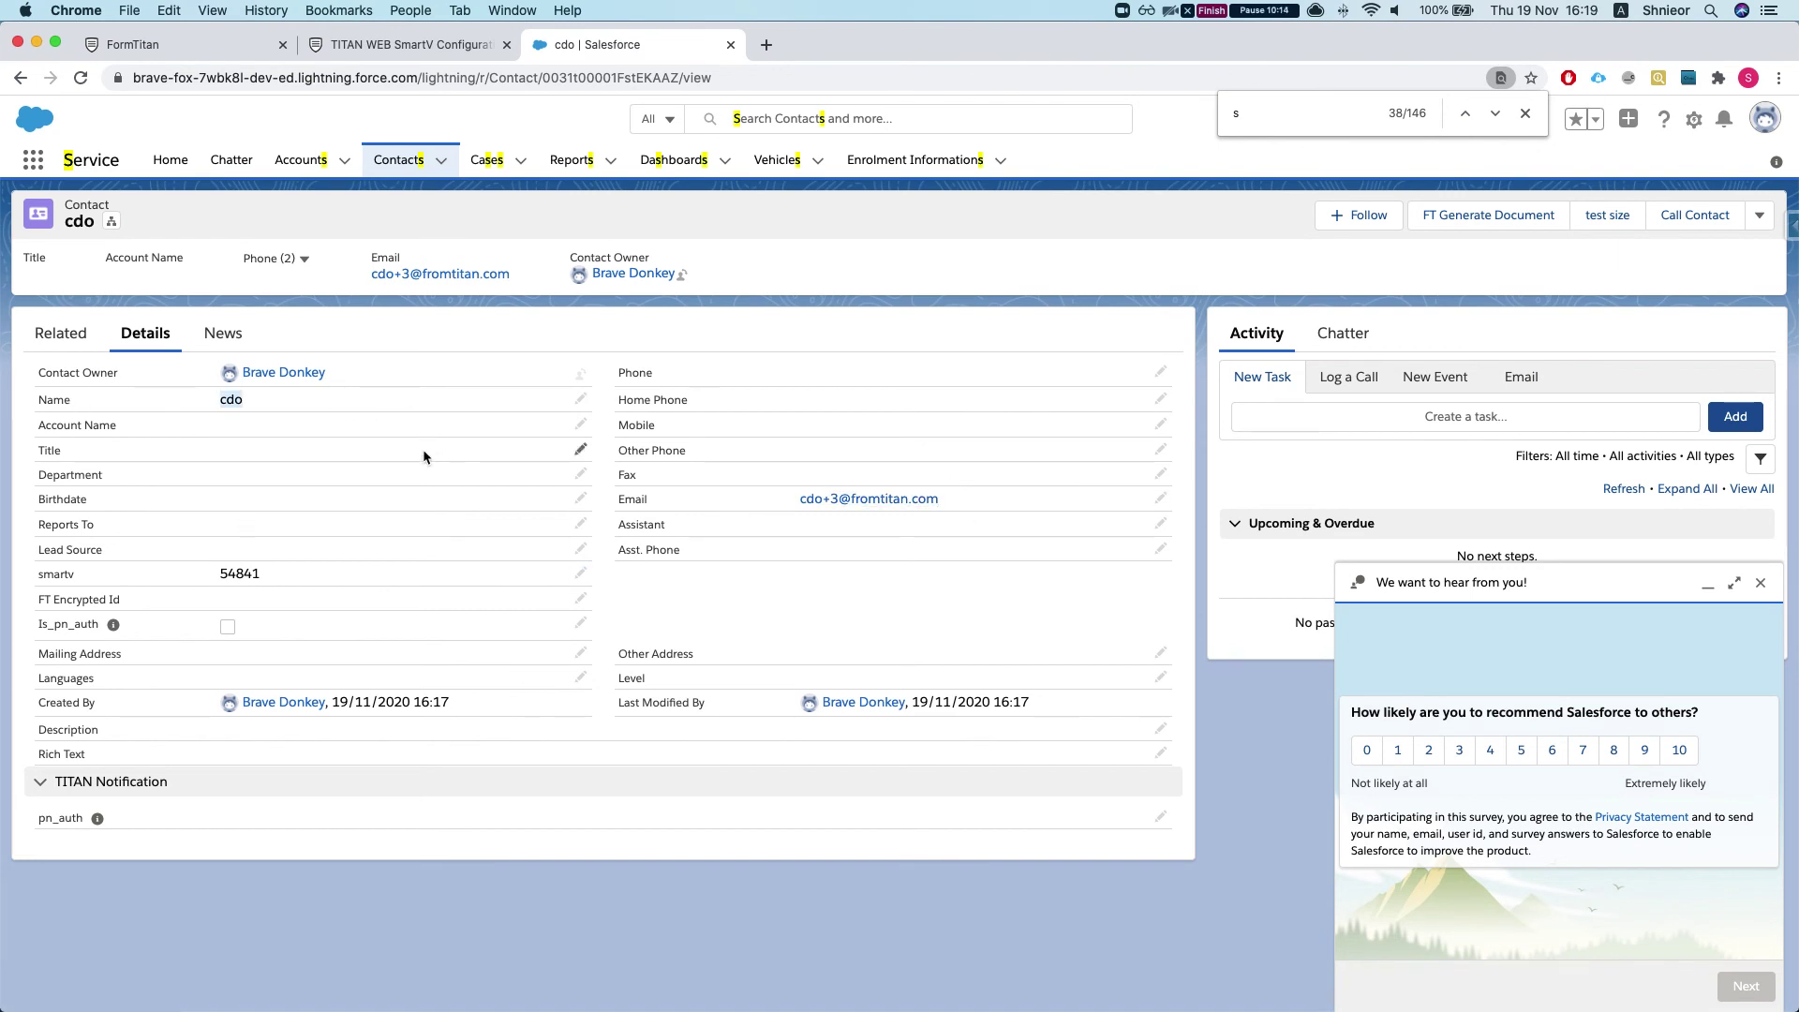
- Dismiss the 'We want to hear from you!' survey on the contact record and return to the site
{"action": "left_click", "coordinate": [1761, 583]}
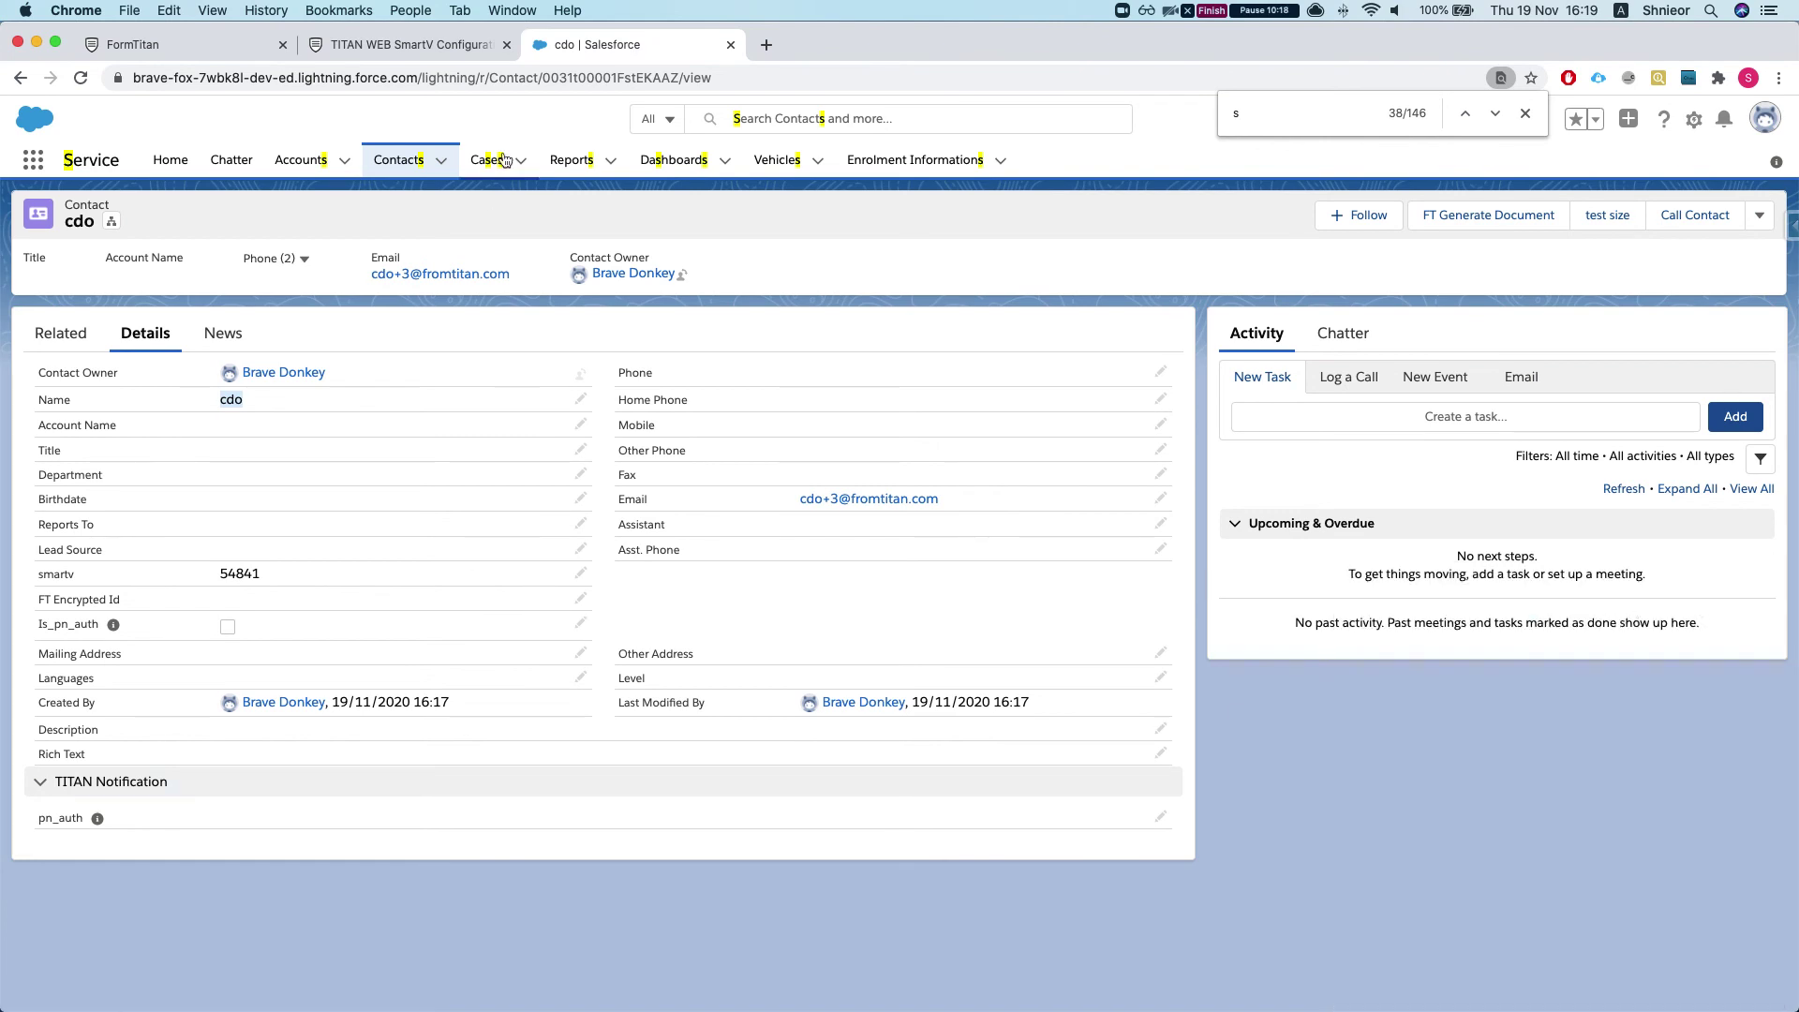
{"action": "left_click", "coordinate": [418, 45]}
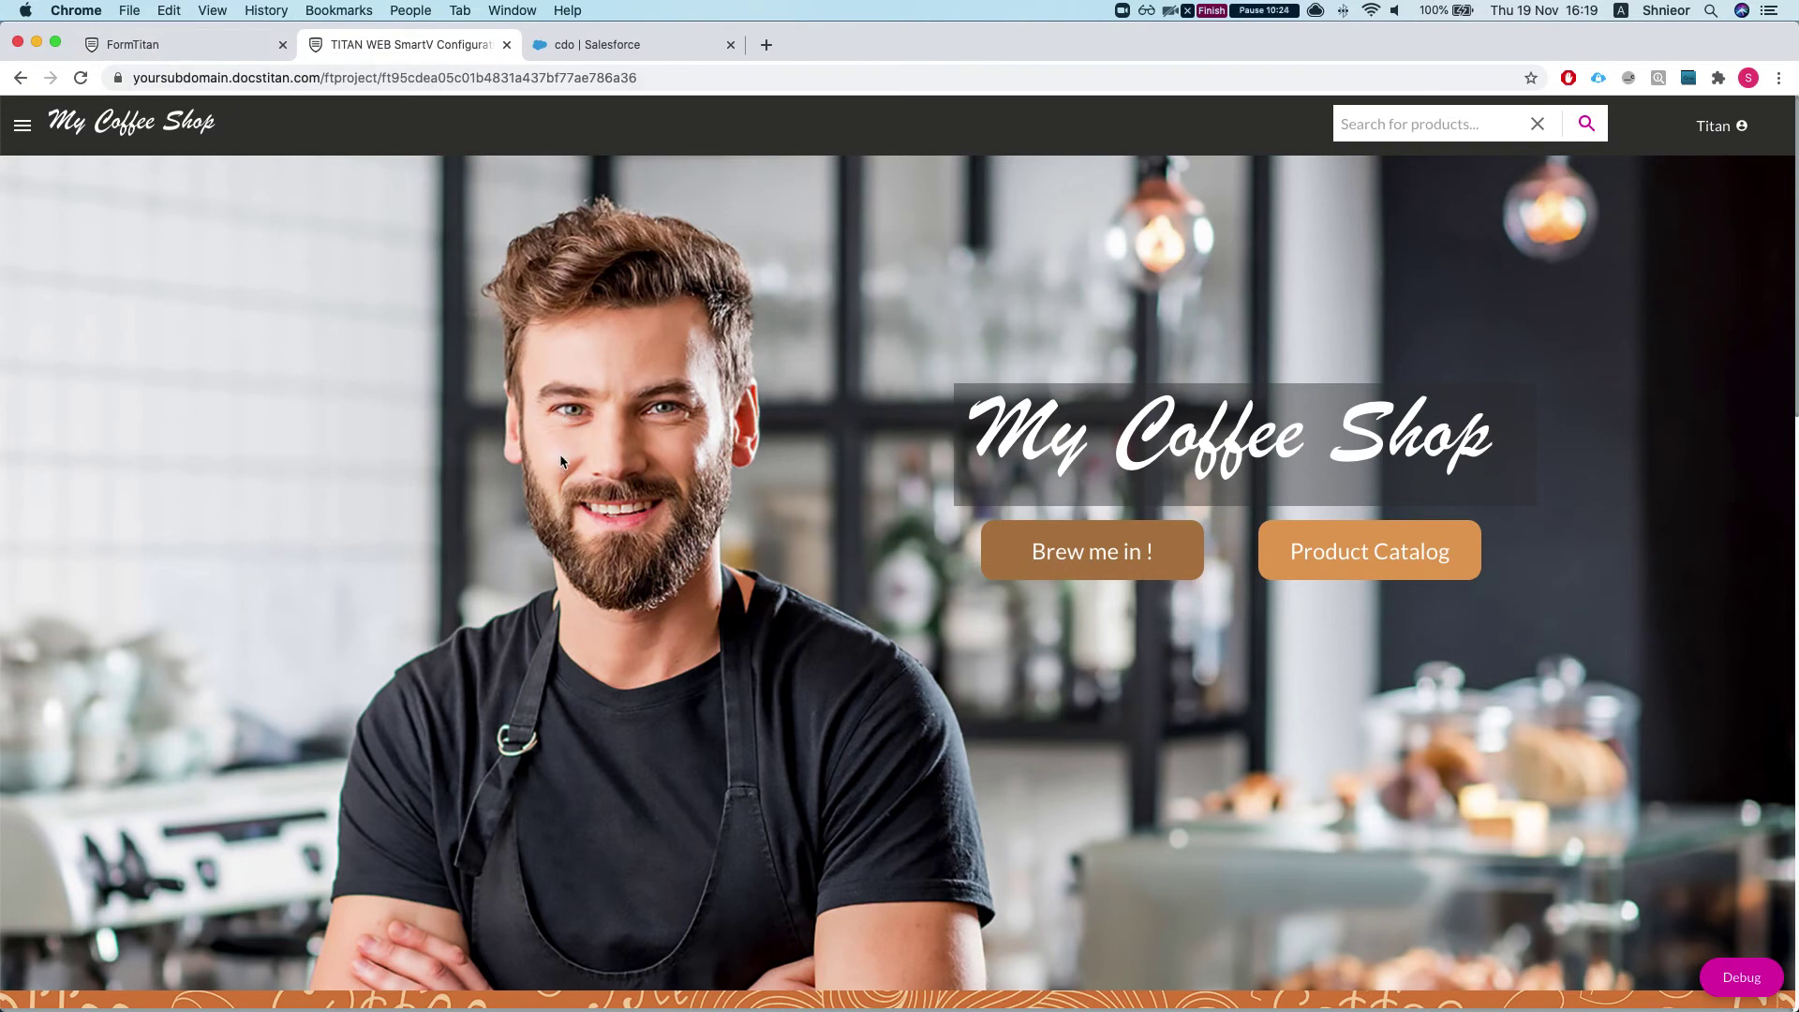
- Bring up the Create case page in the FormTitan editor and open its case form's settings
{"action": "left_click", "coordinate": [194, 45]}
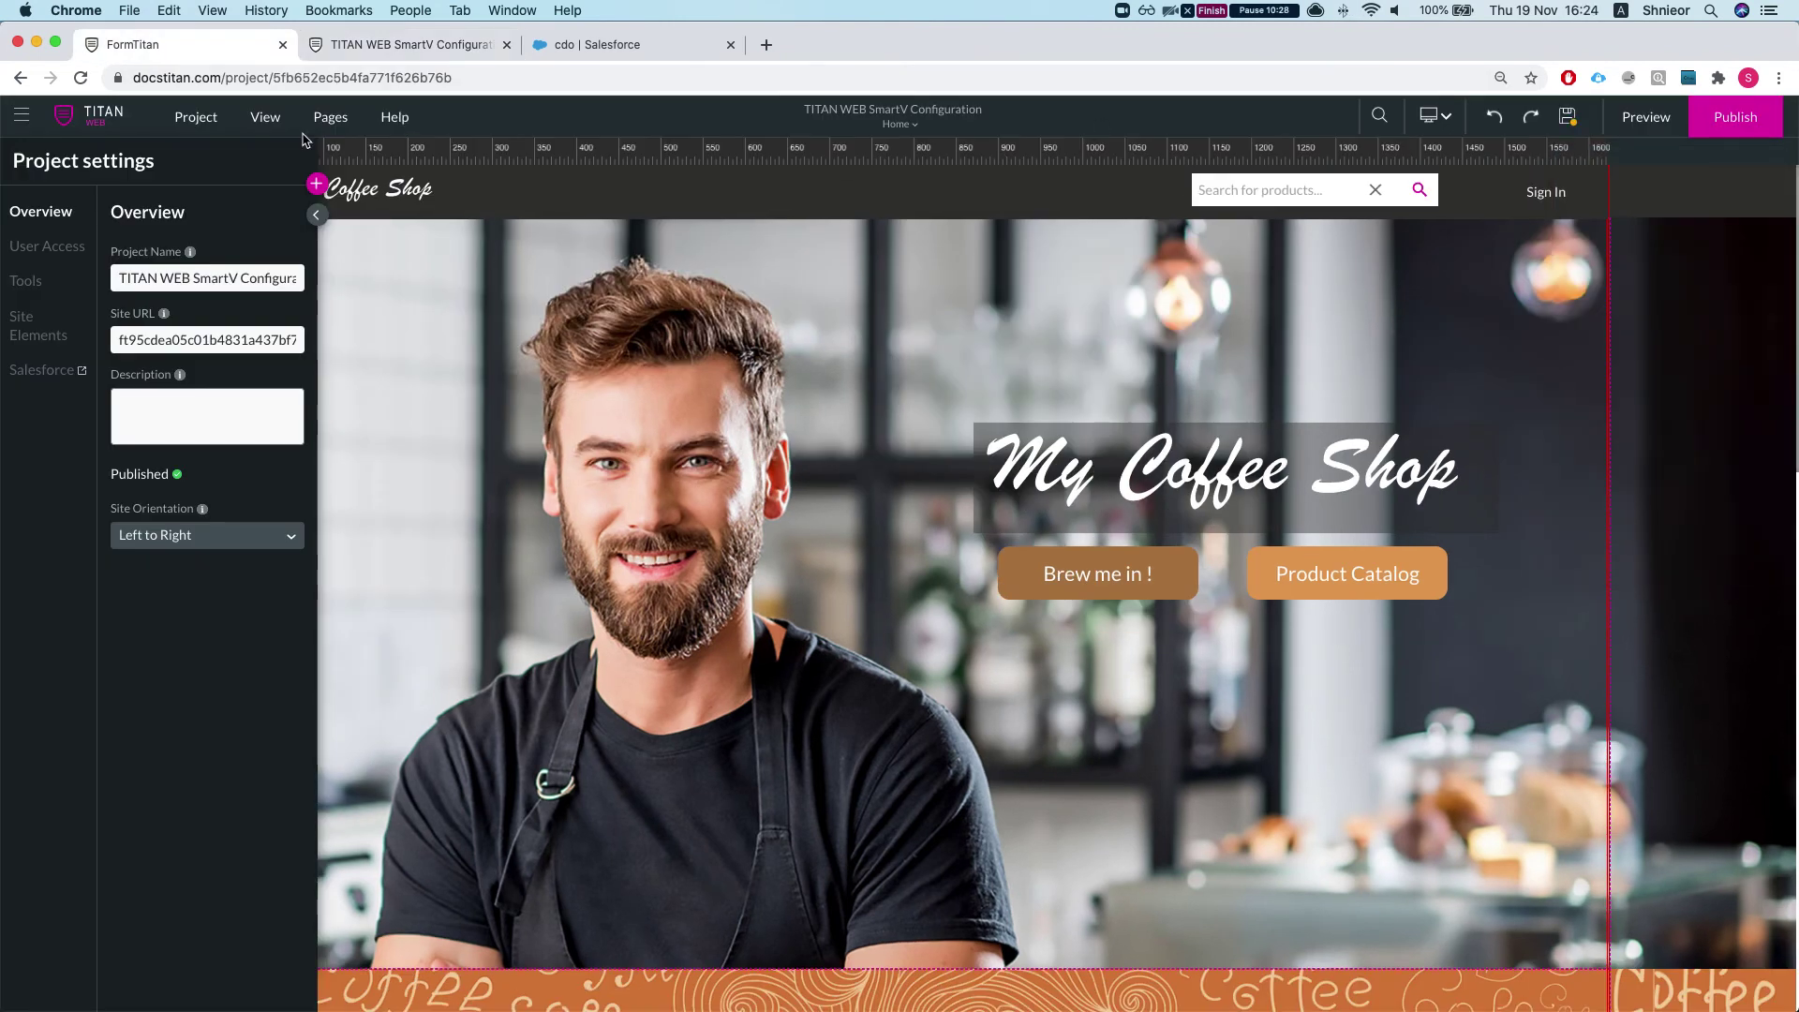
{"action": "left_click", "coordinate": [348, 118]}
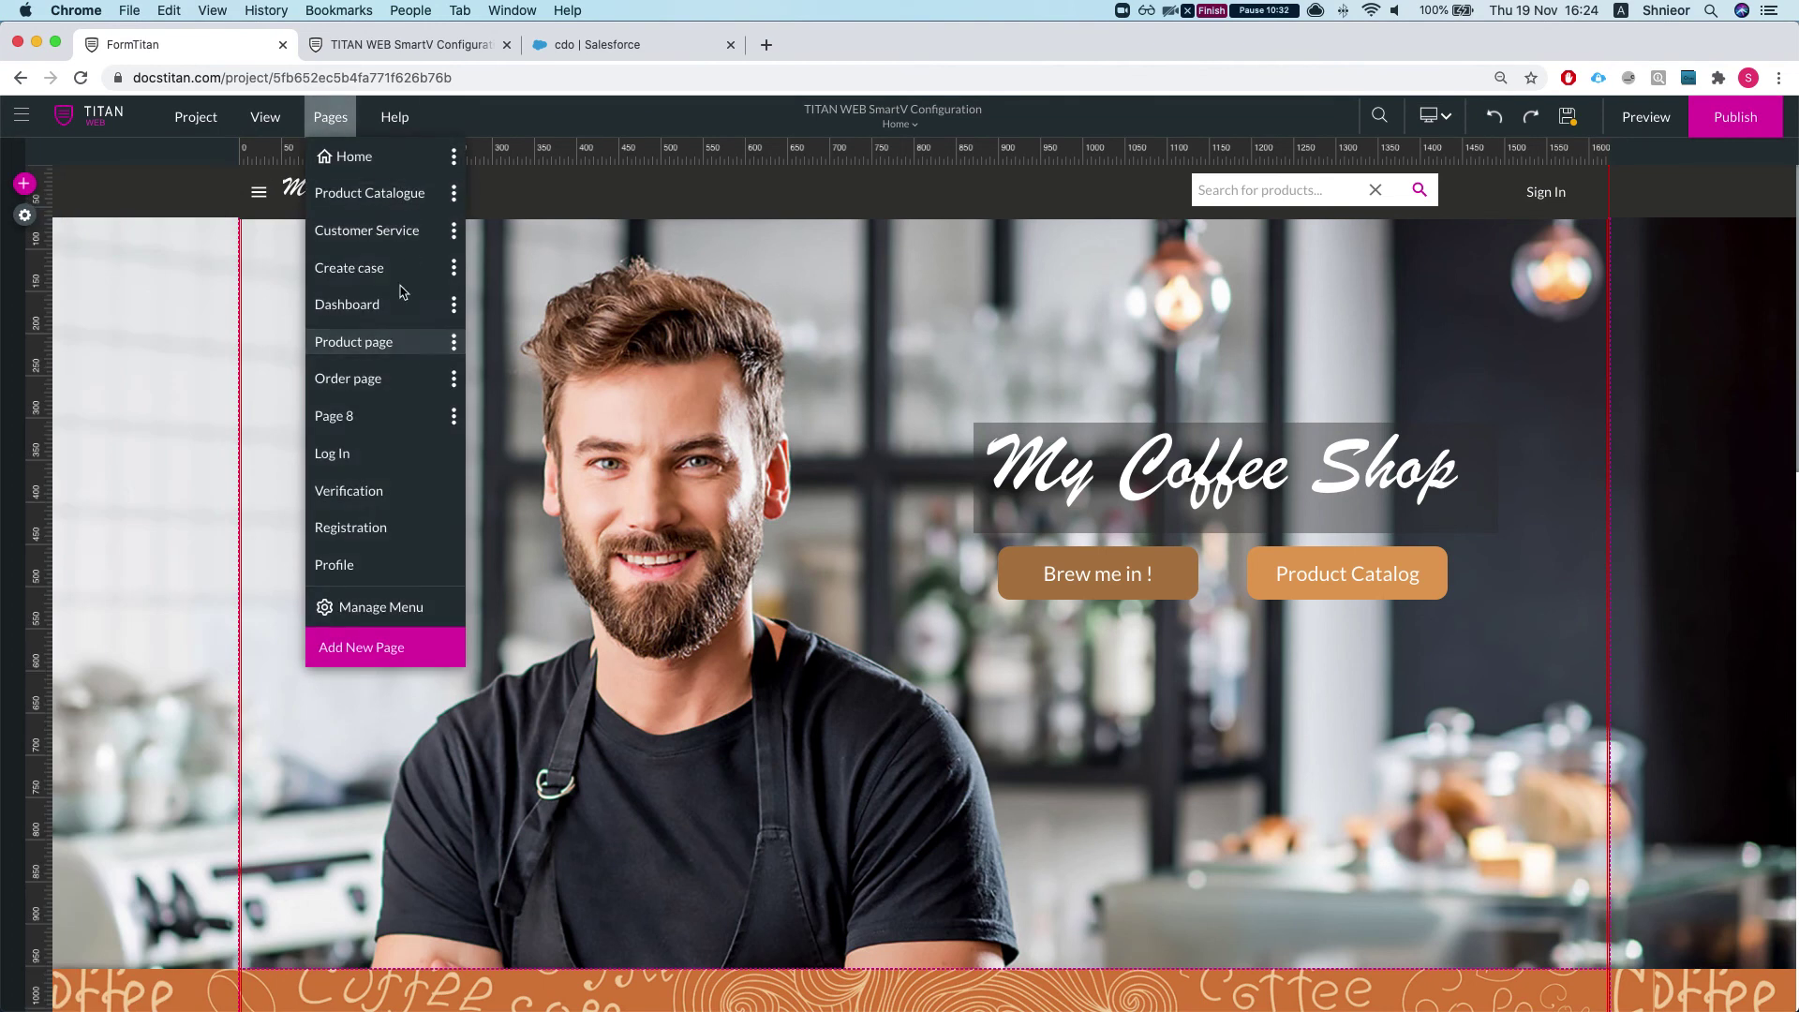
{"action": "left_click", "coordinate": [381, 268]}
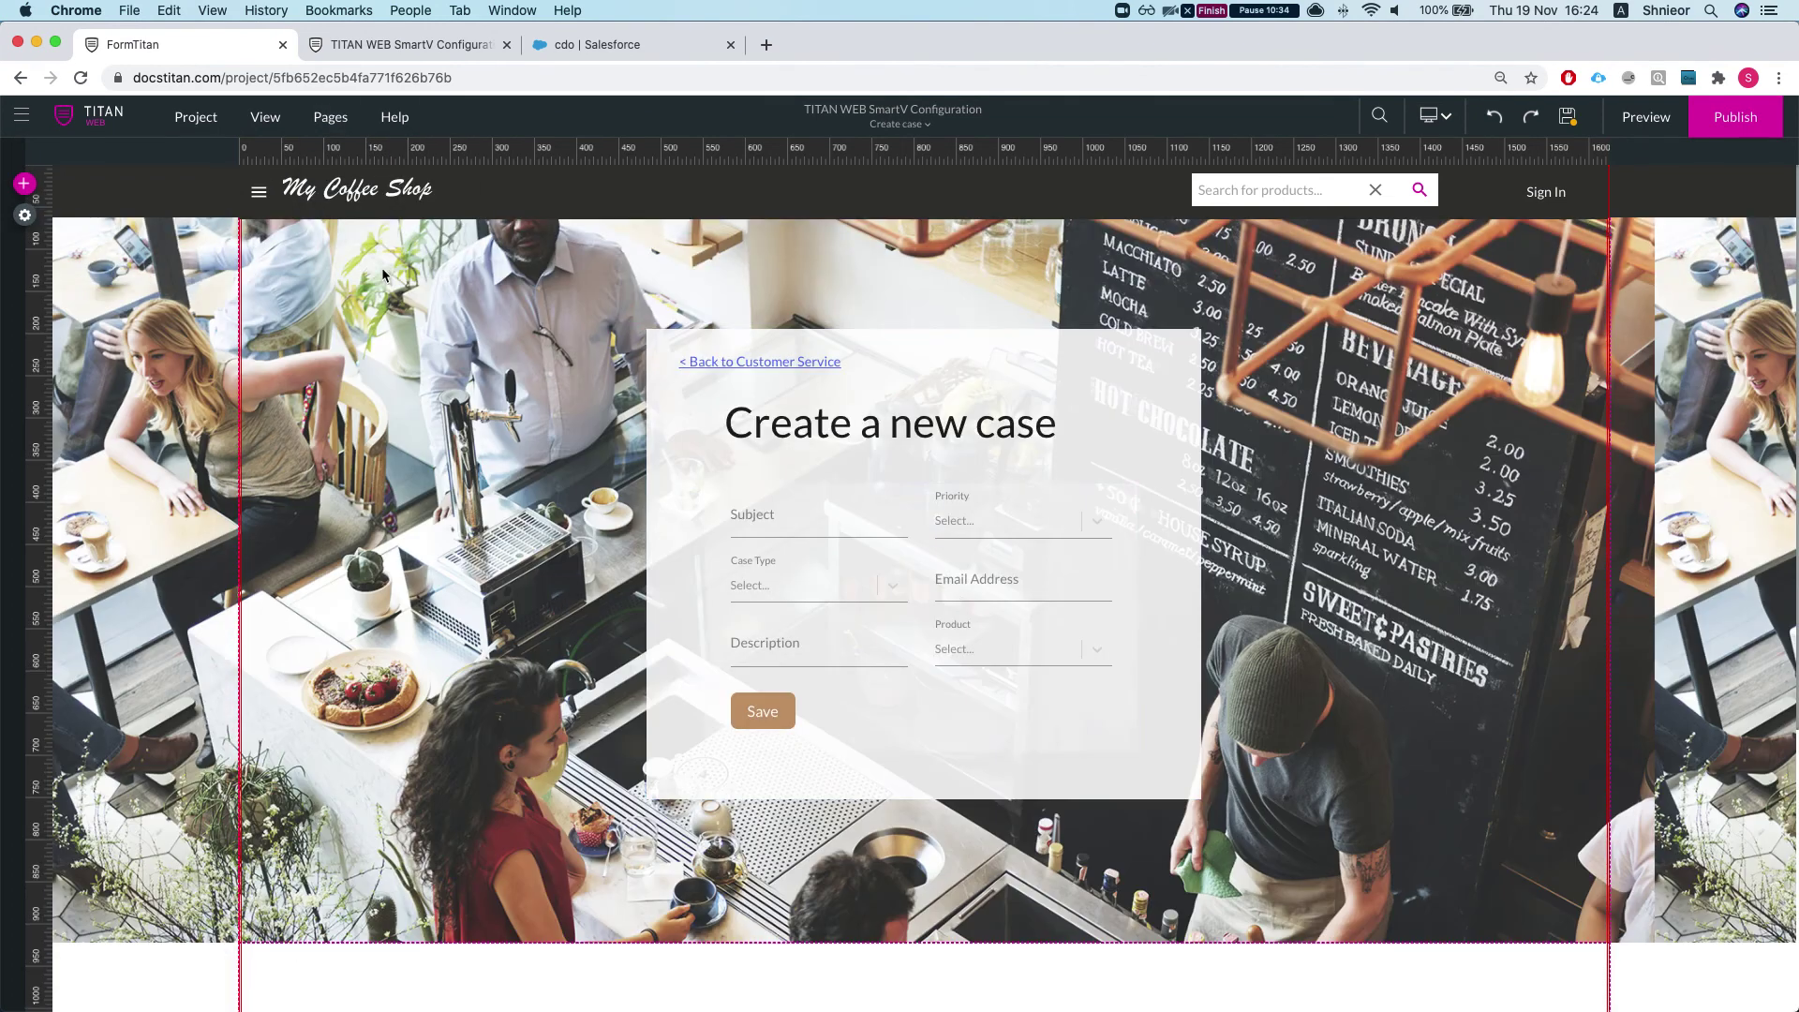
{"action": "left_click", "coordinate": [1004, 607]}
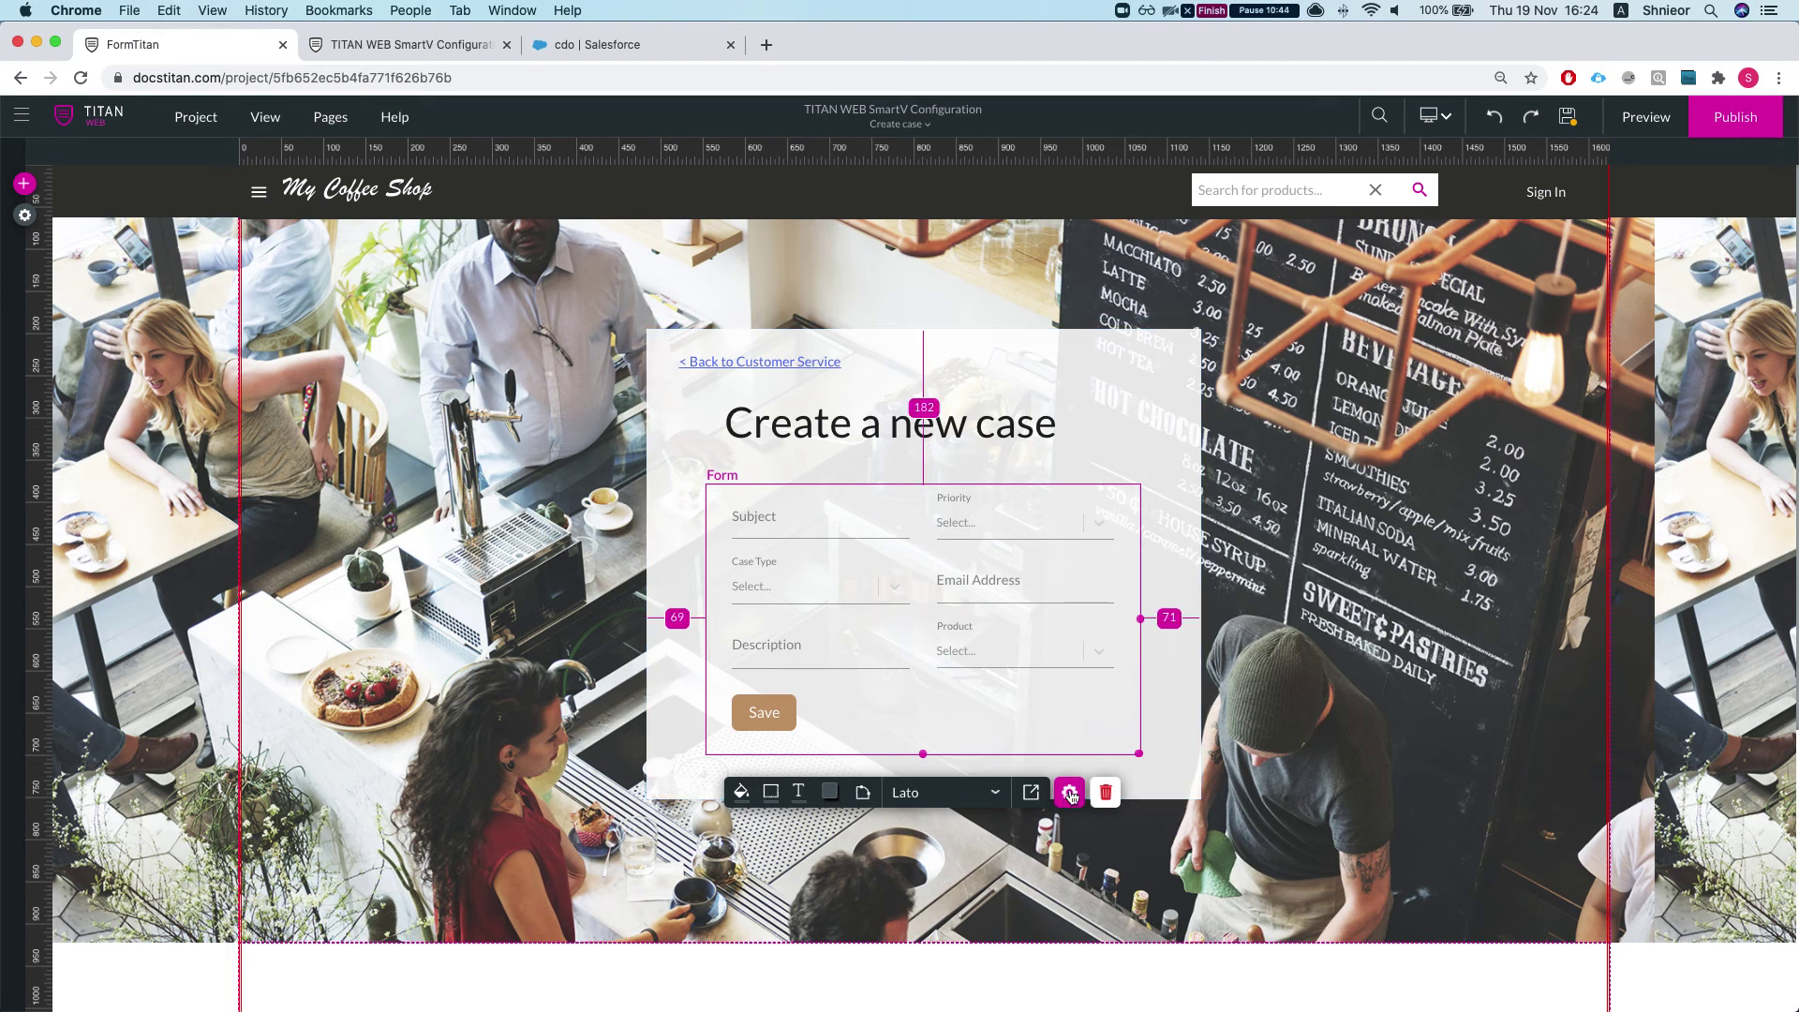
{"action": "left_click", "coordinate": [1069, 792]}
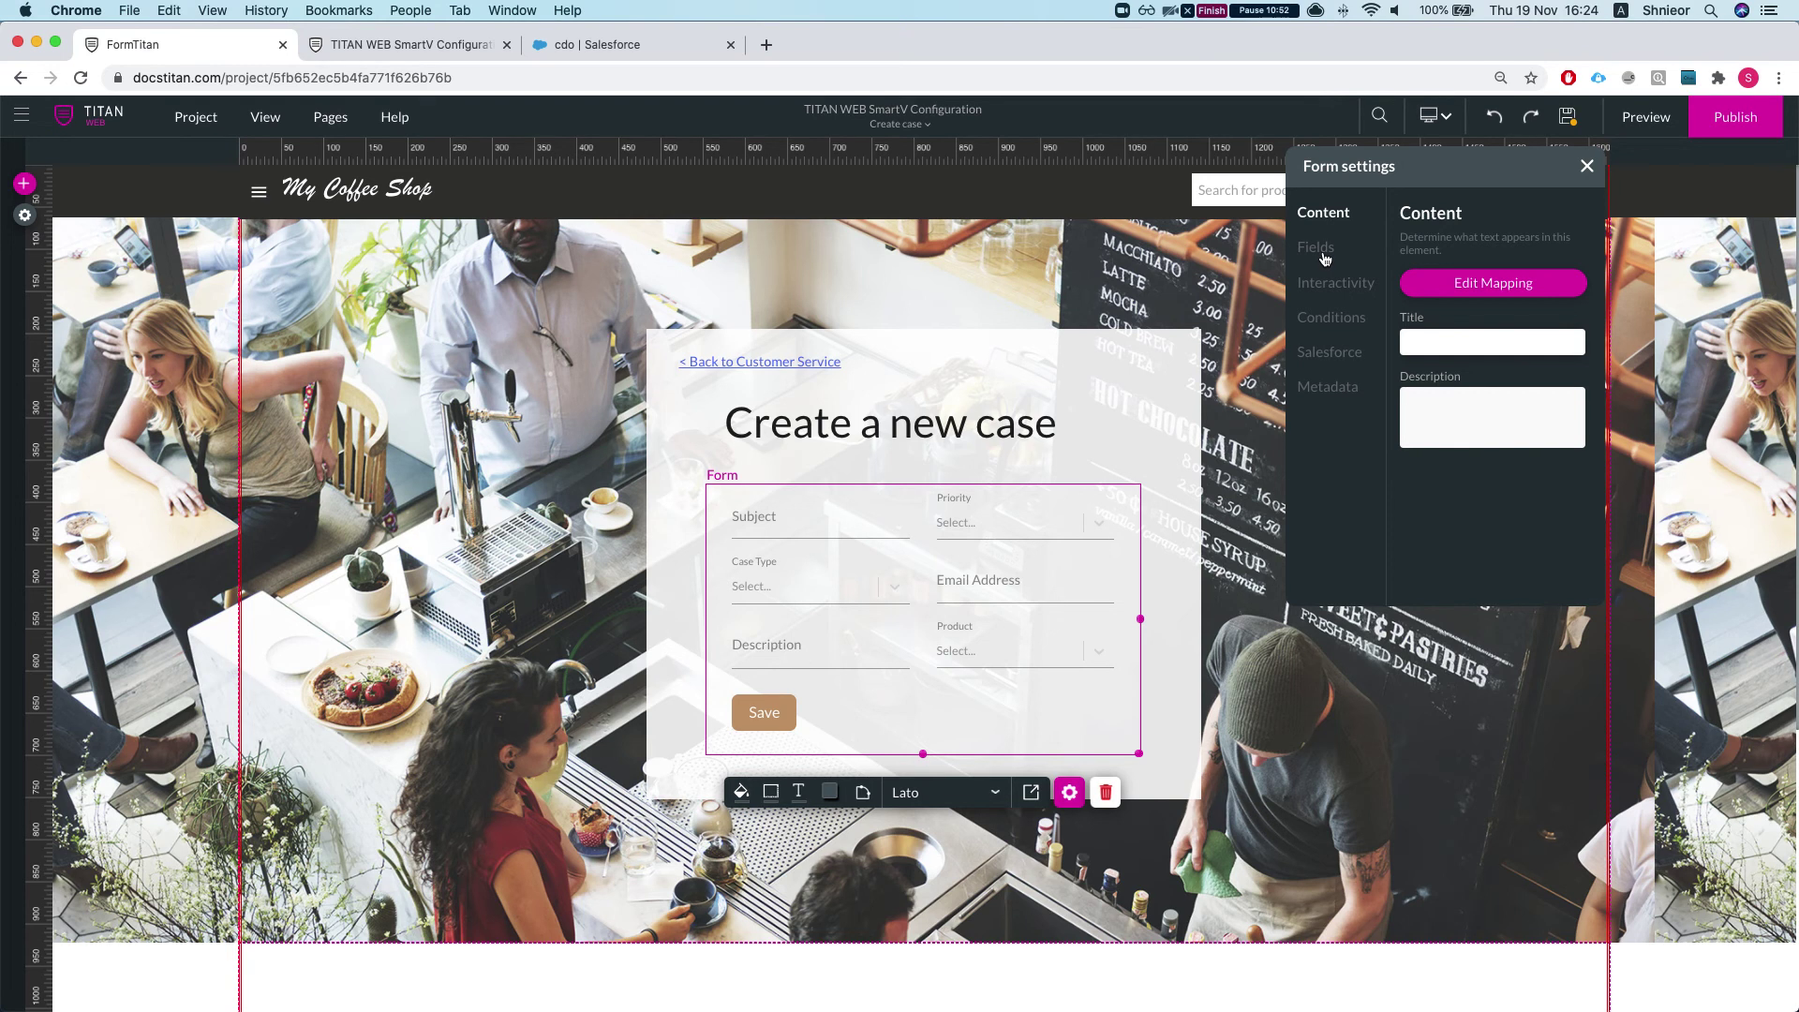
- Review the submit action's Salesforce steps (create new case, CustomerSupportTableUpdate) and open the integration settings
{"action": "left_click", "coordinate": [1346, 284]}
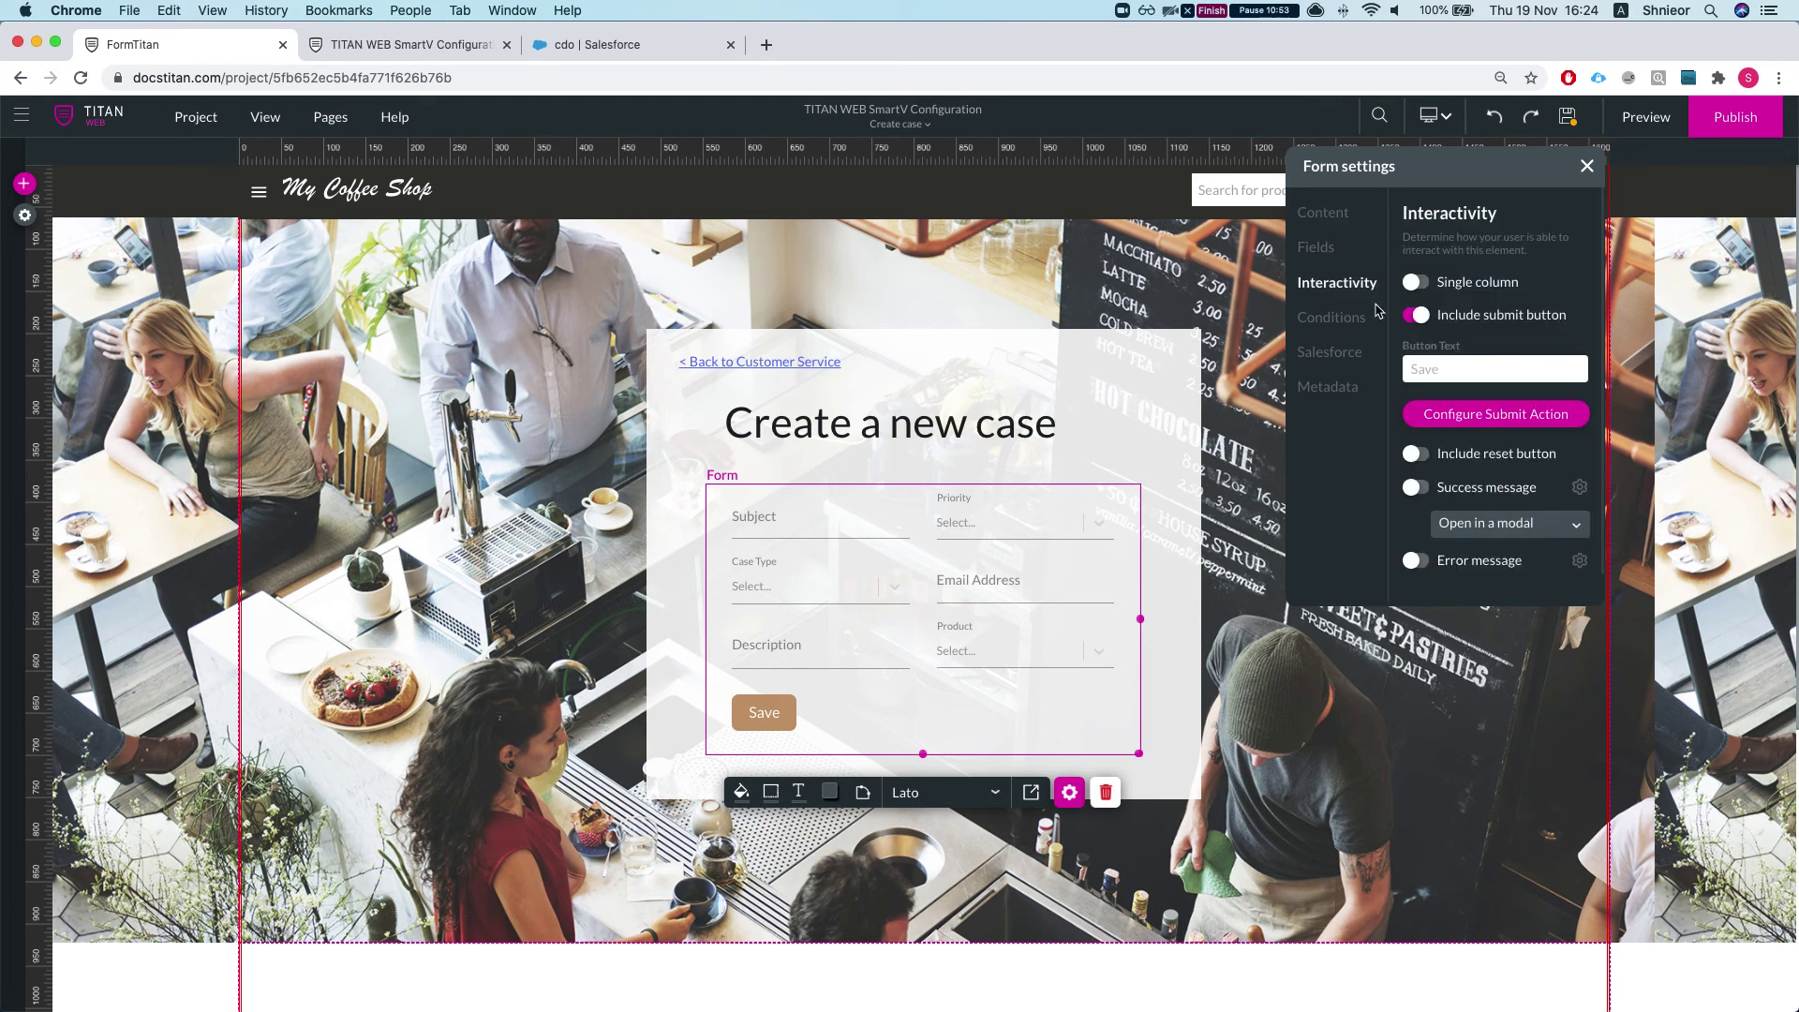
{"action": "left_click", "coordinate": [1484, 420]}
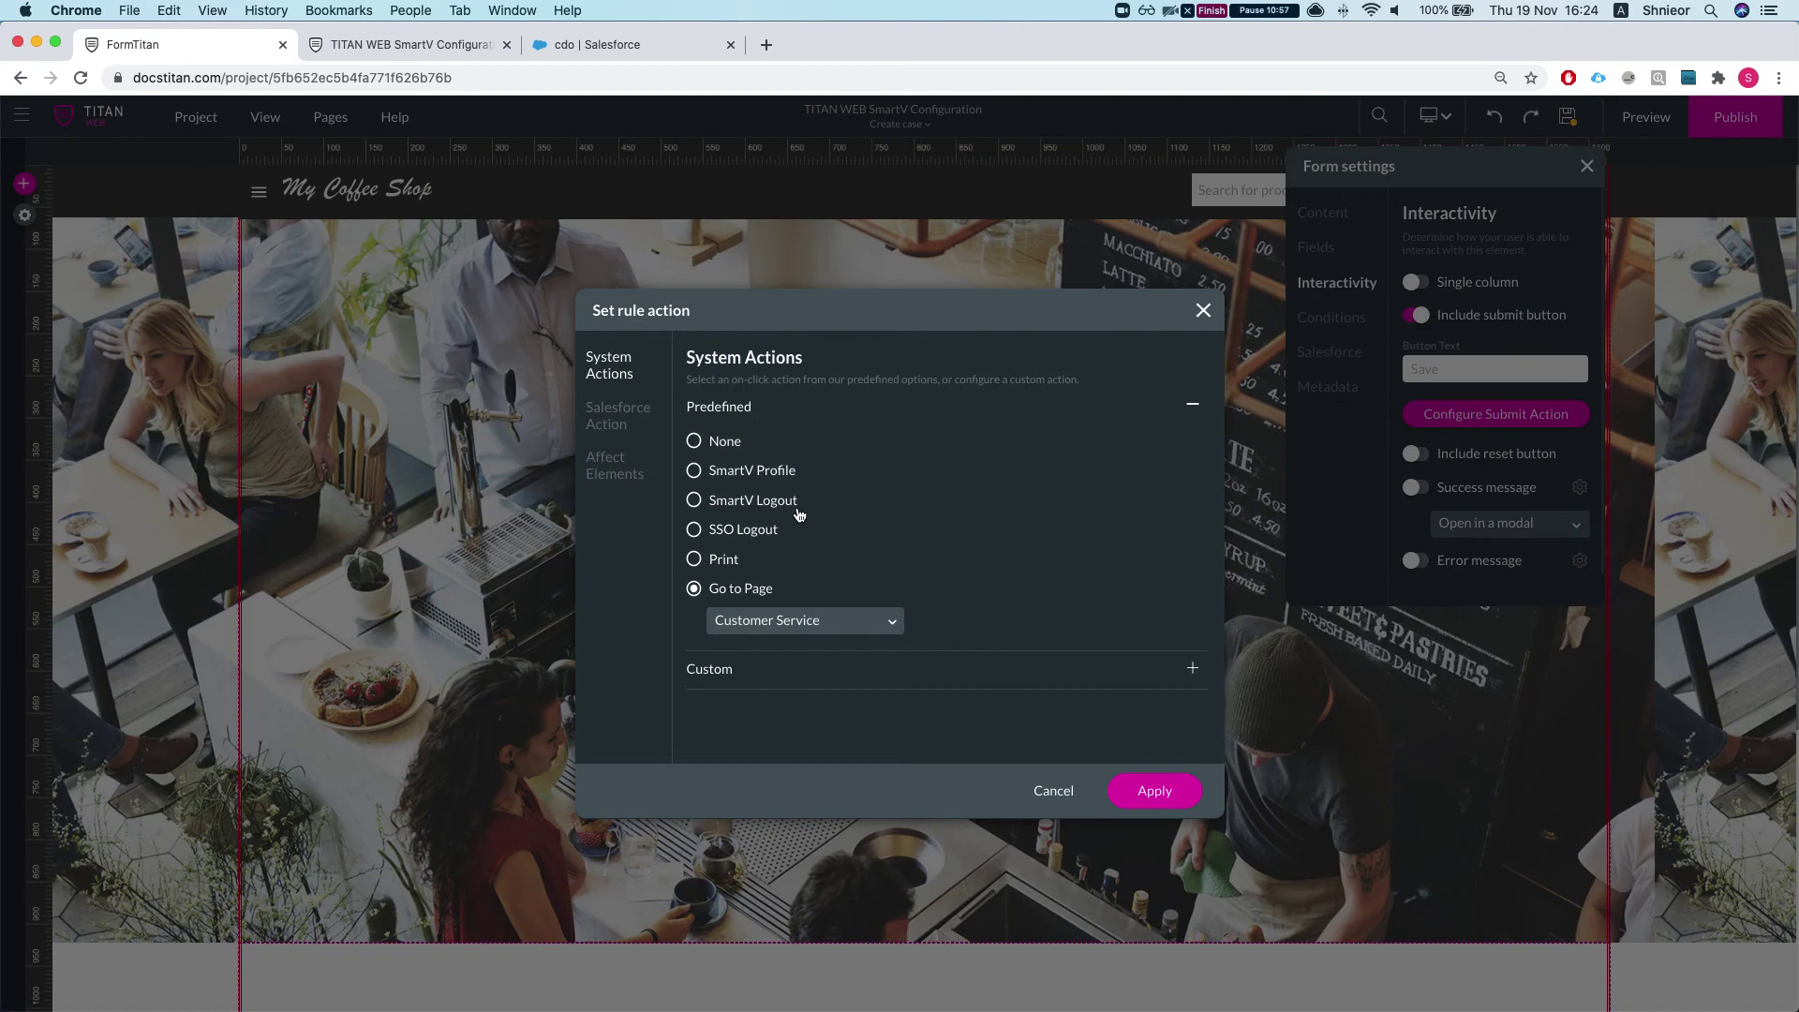
{"action": "left_click", "coordinate": [626, 429]}
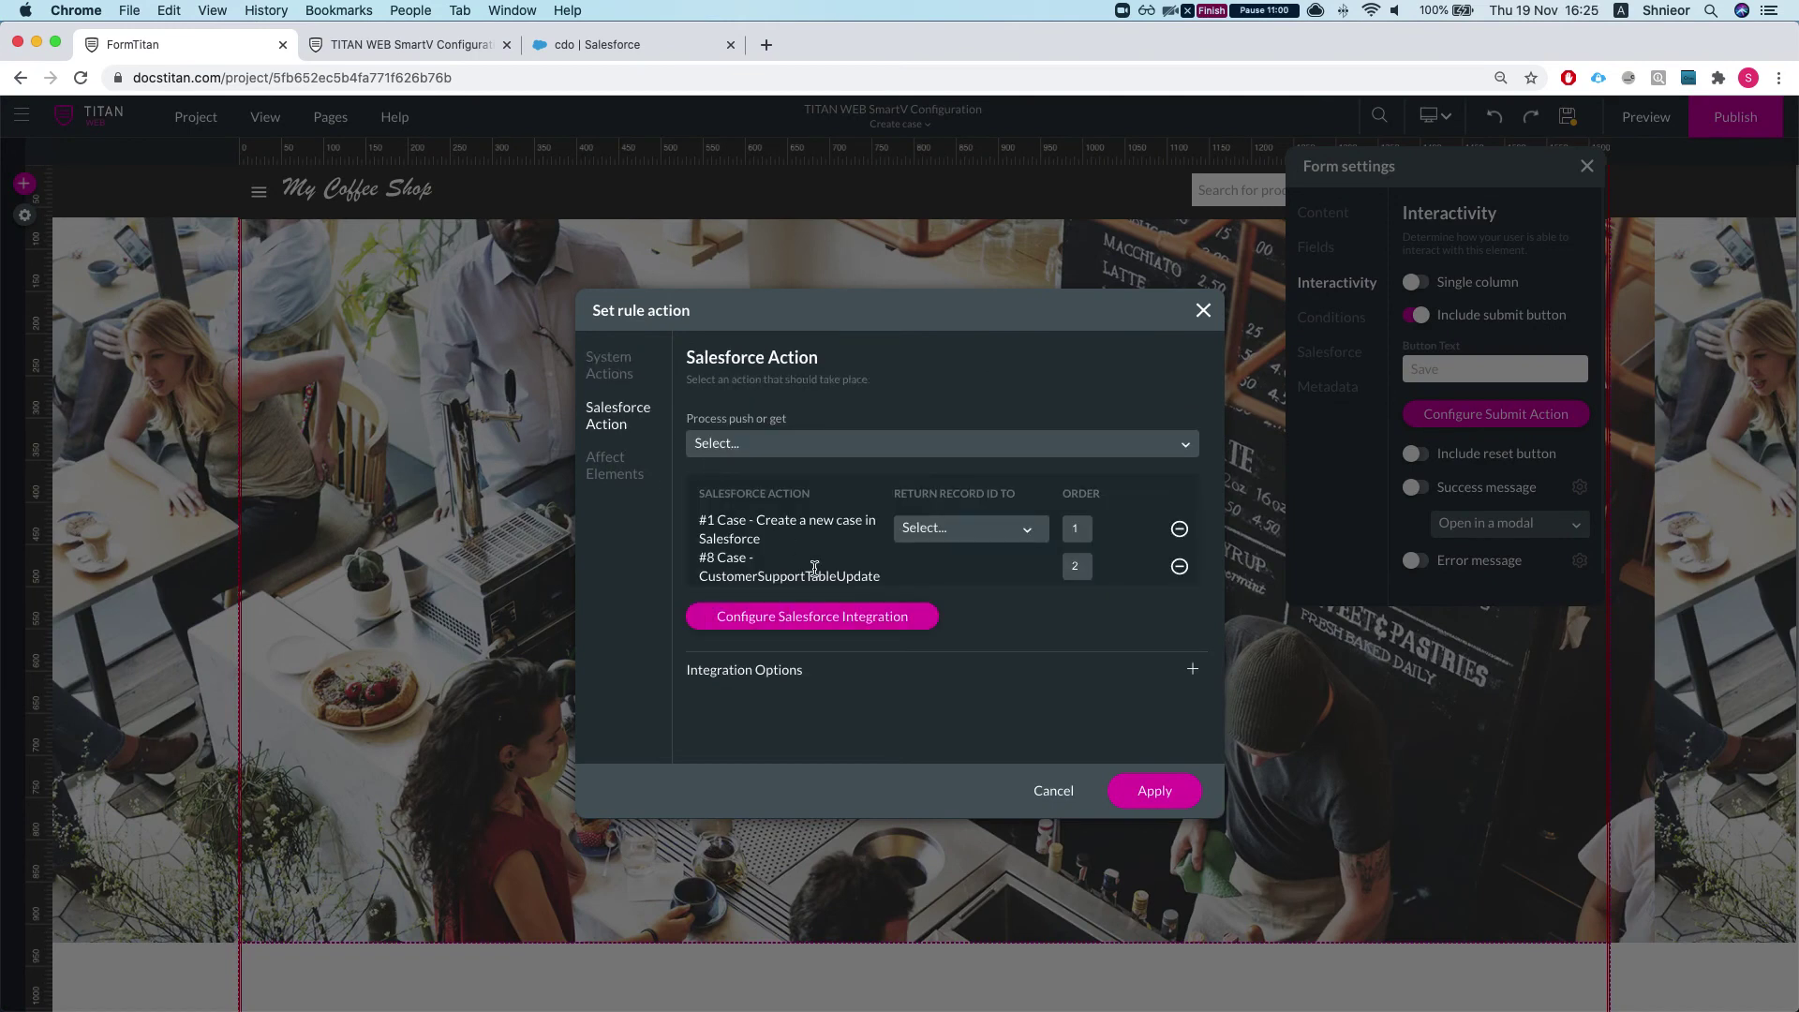
{"action": "left_click_drag", "start_coordinate": [710, 524], "coordinate": [863, 600]}
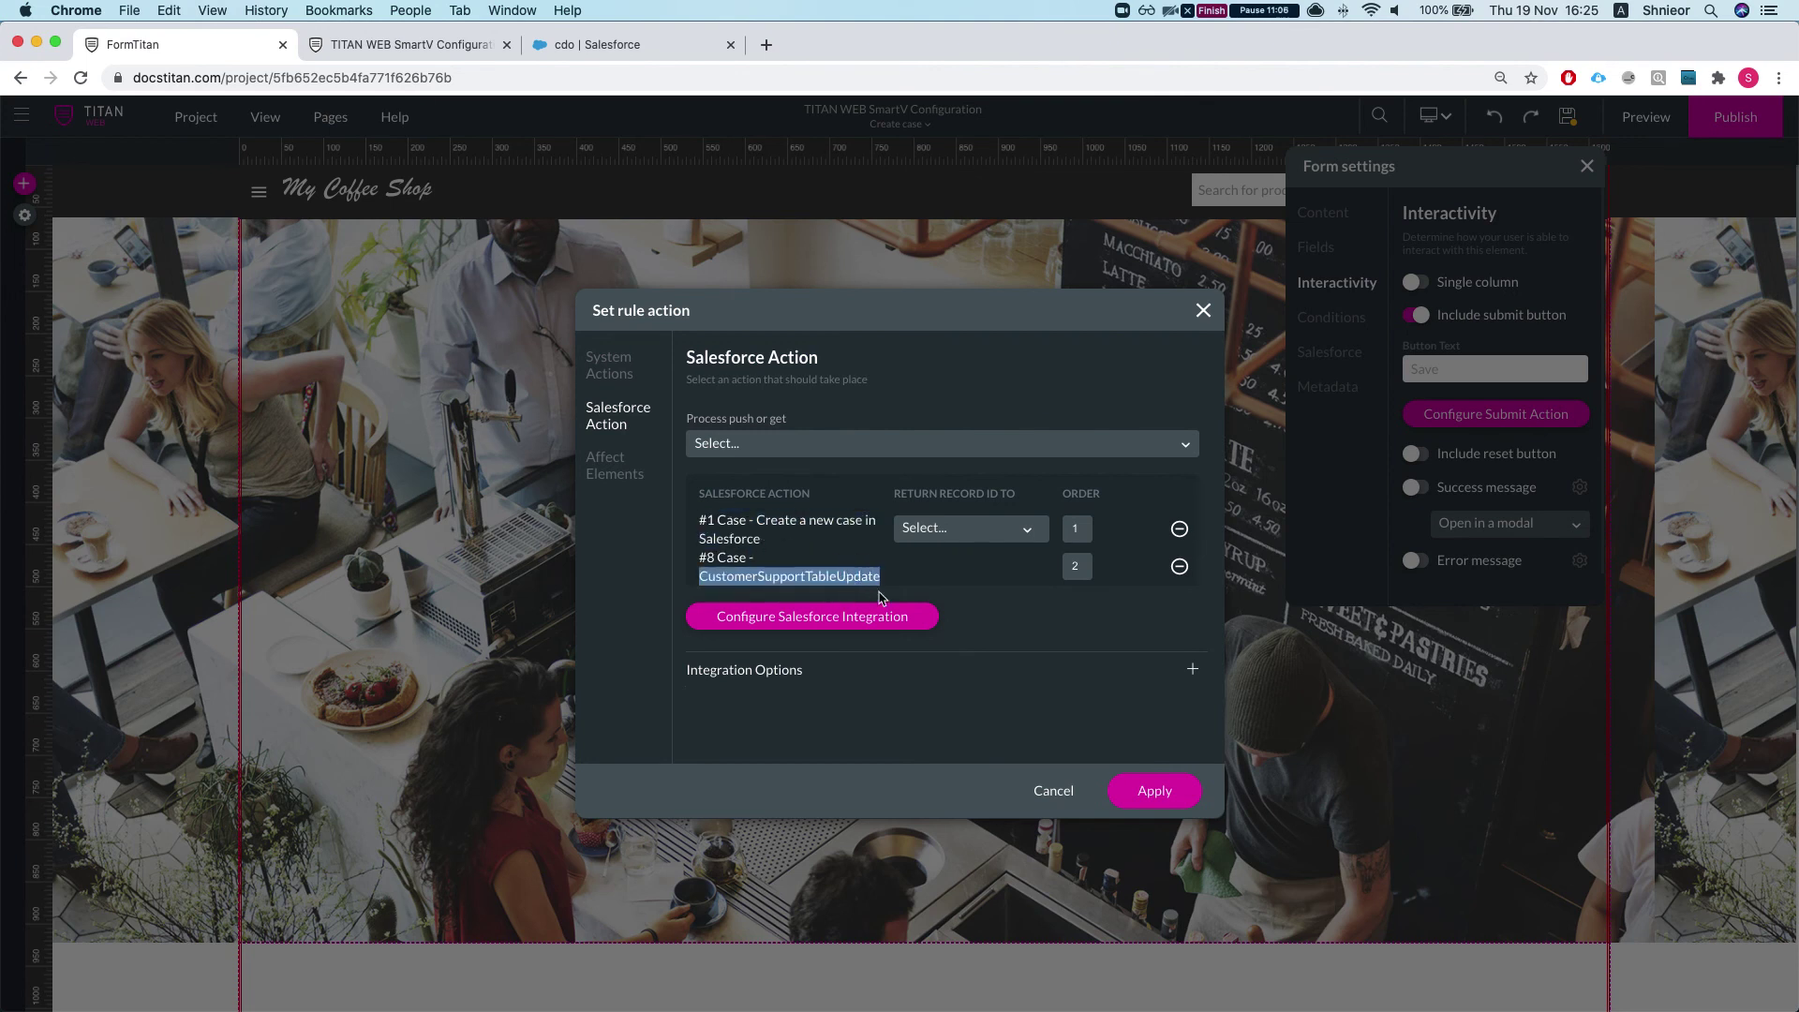
{"action": "left_click", "coordinate": [1006, 582]}
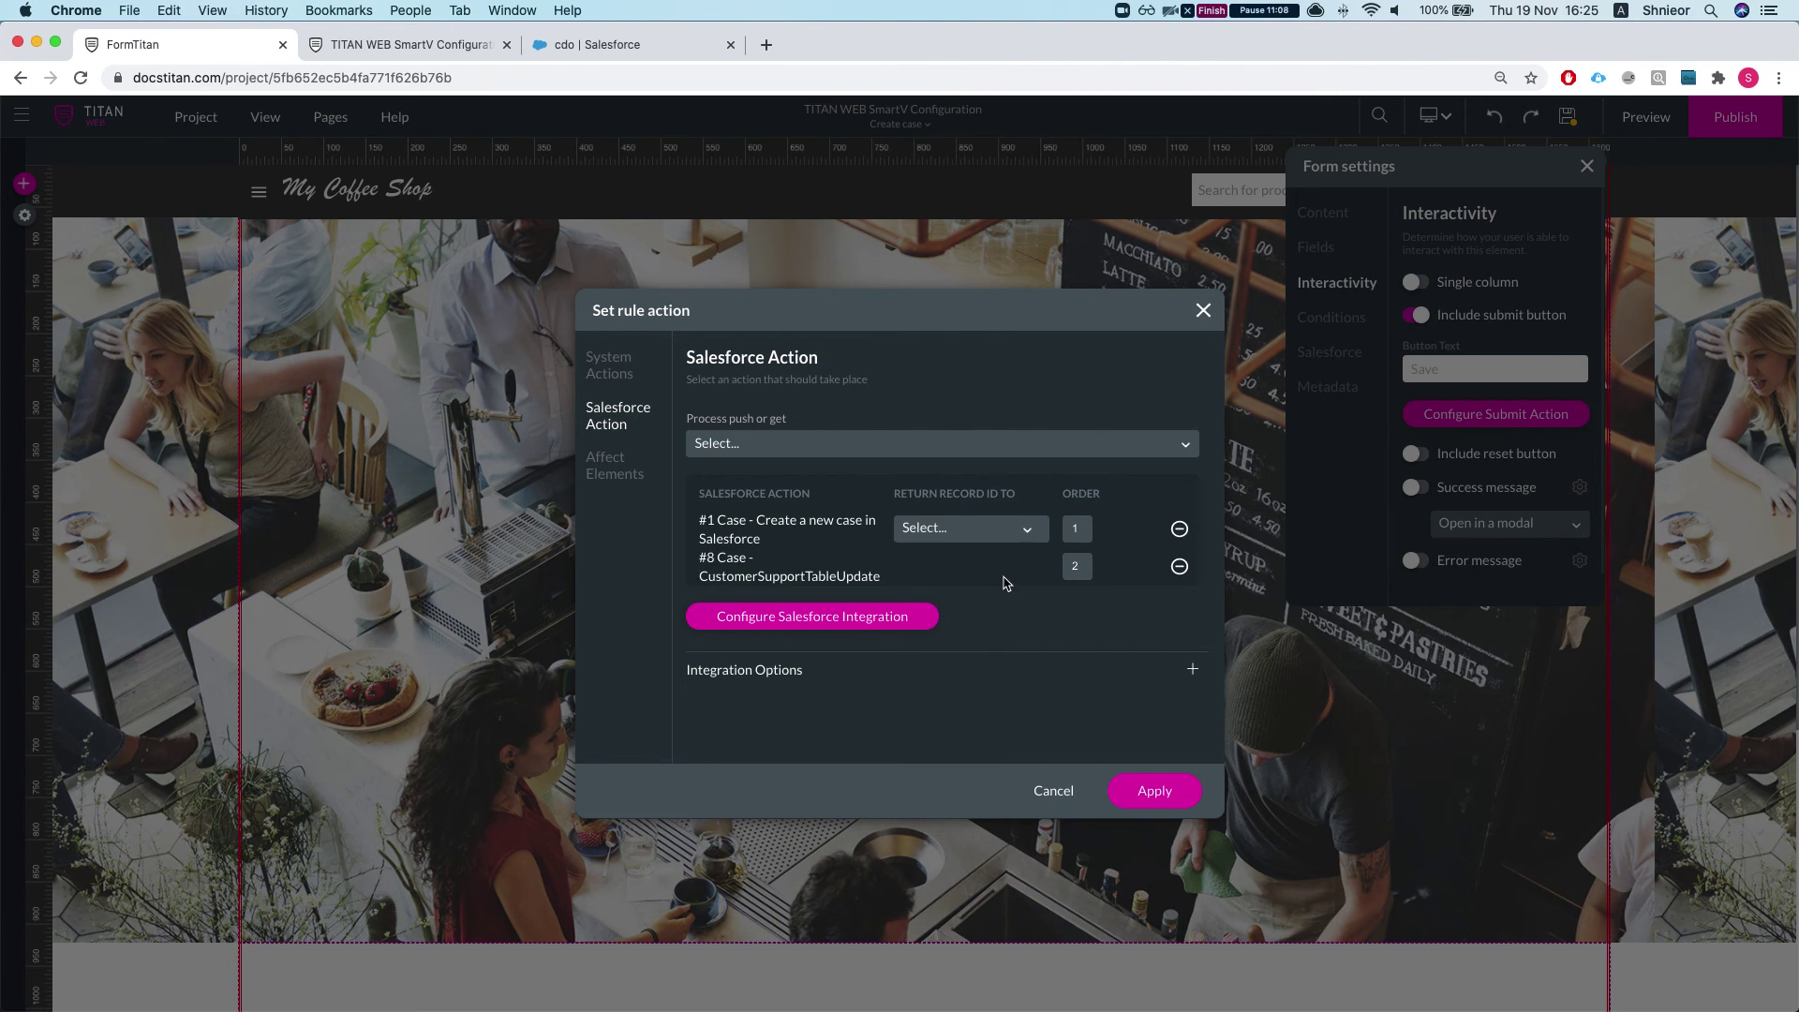
{"action": "left_click", "coordinate": [846, 626]}
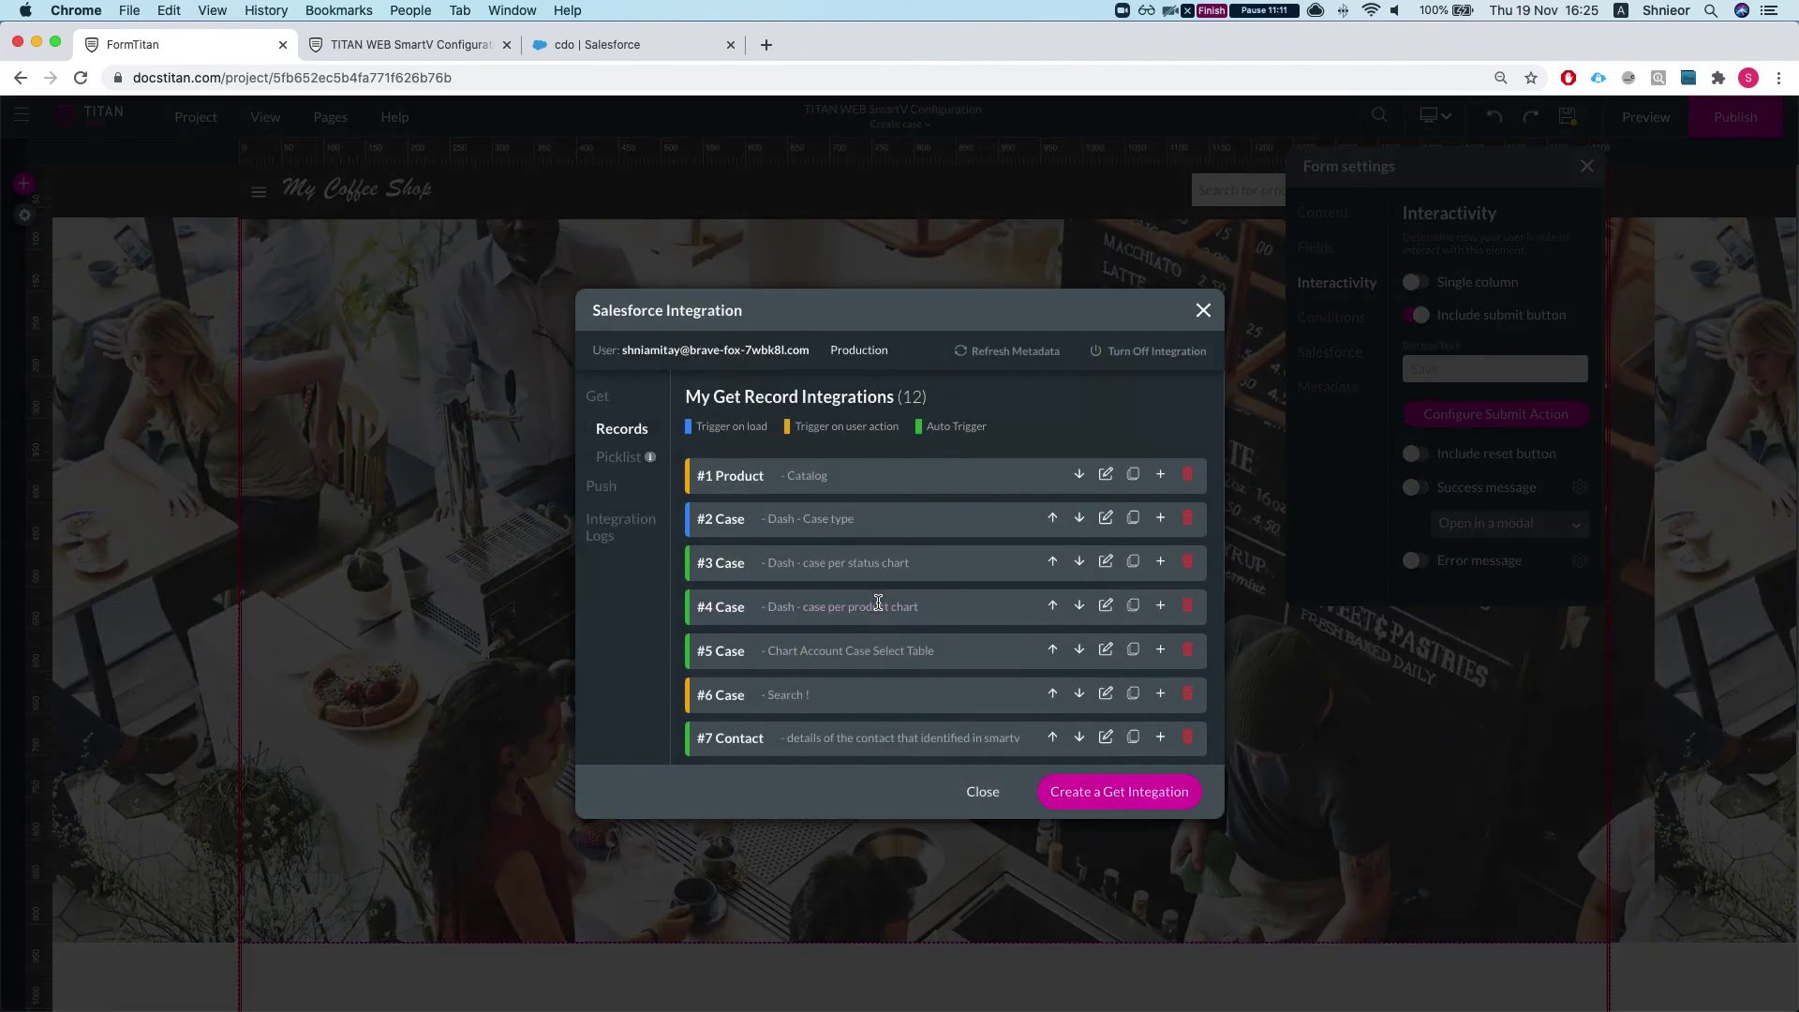
- Open the #2 Case push integration's field mappings and locate the unmapped Contact ID
{"action": "left_click", "coordinate": [610, 489]}
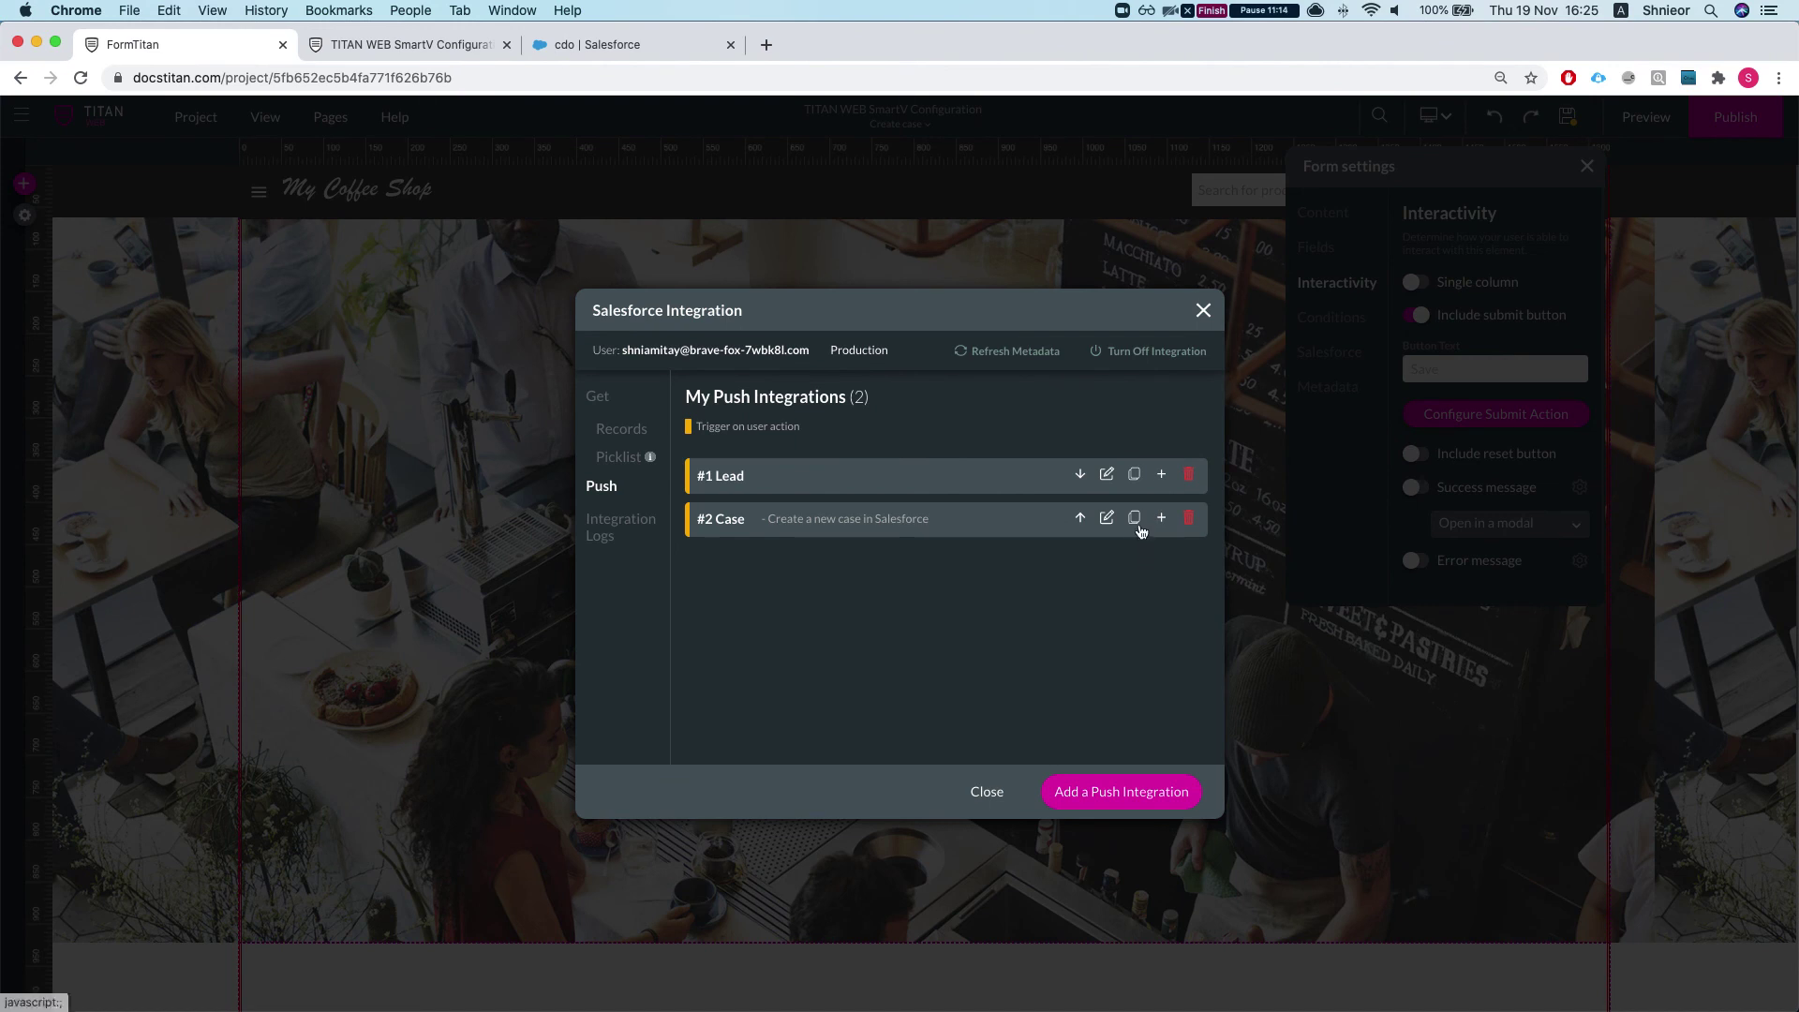
{"action": "left_click", "coordinate": [1108, 519]}
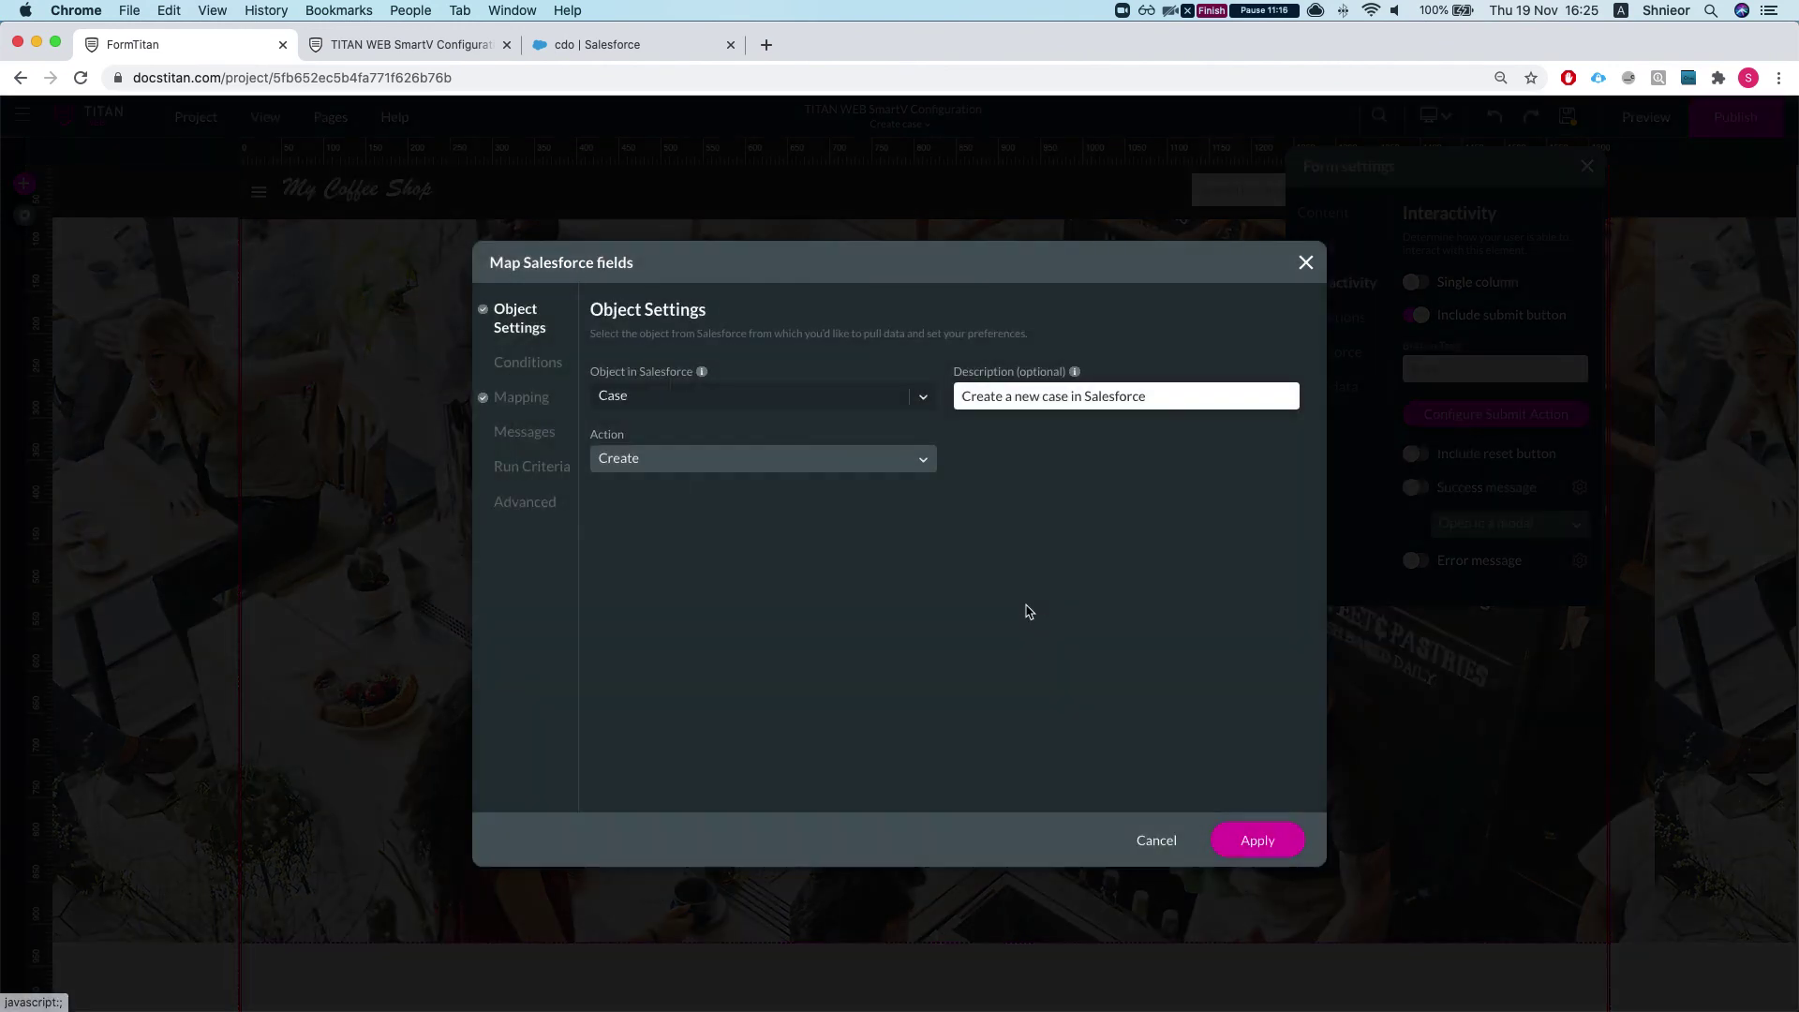
{"action": "left_click", "coordinate": [517, 405]}
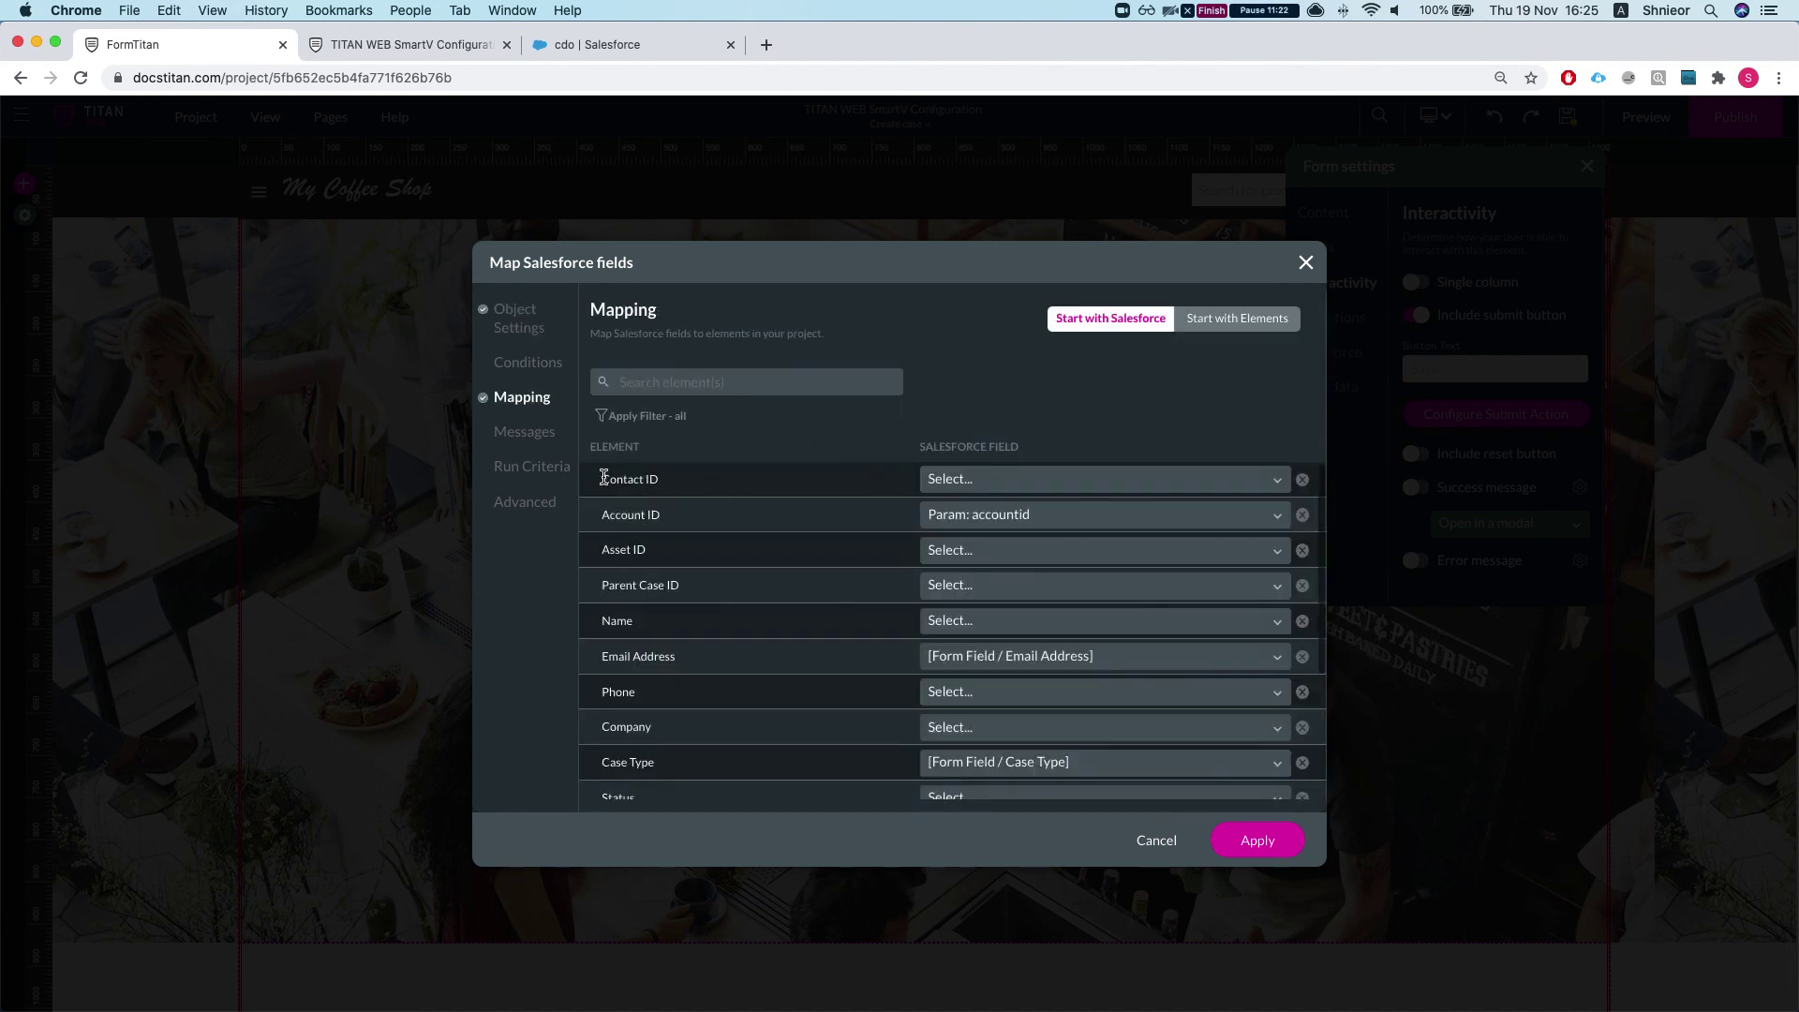
{"action": "triple_click", "coordinate": [610, 474]}
{"action": "left_click", "coordinate": [683, 478]}
- Map Contact ID to SmartV Id and apply the mapping
{"action": "left_click", "coordinate": [1015, 479]}
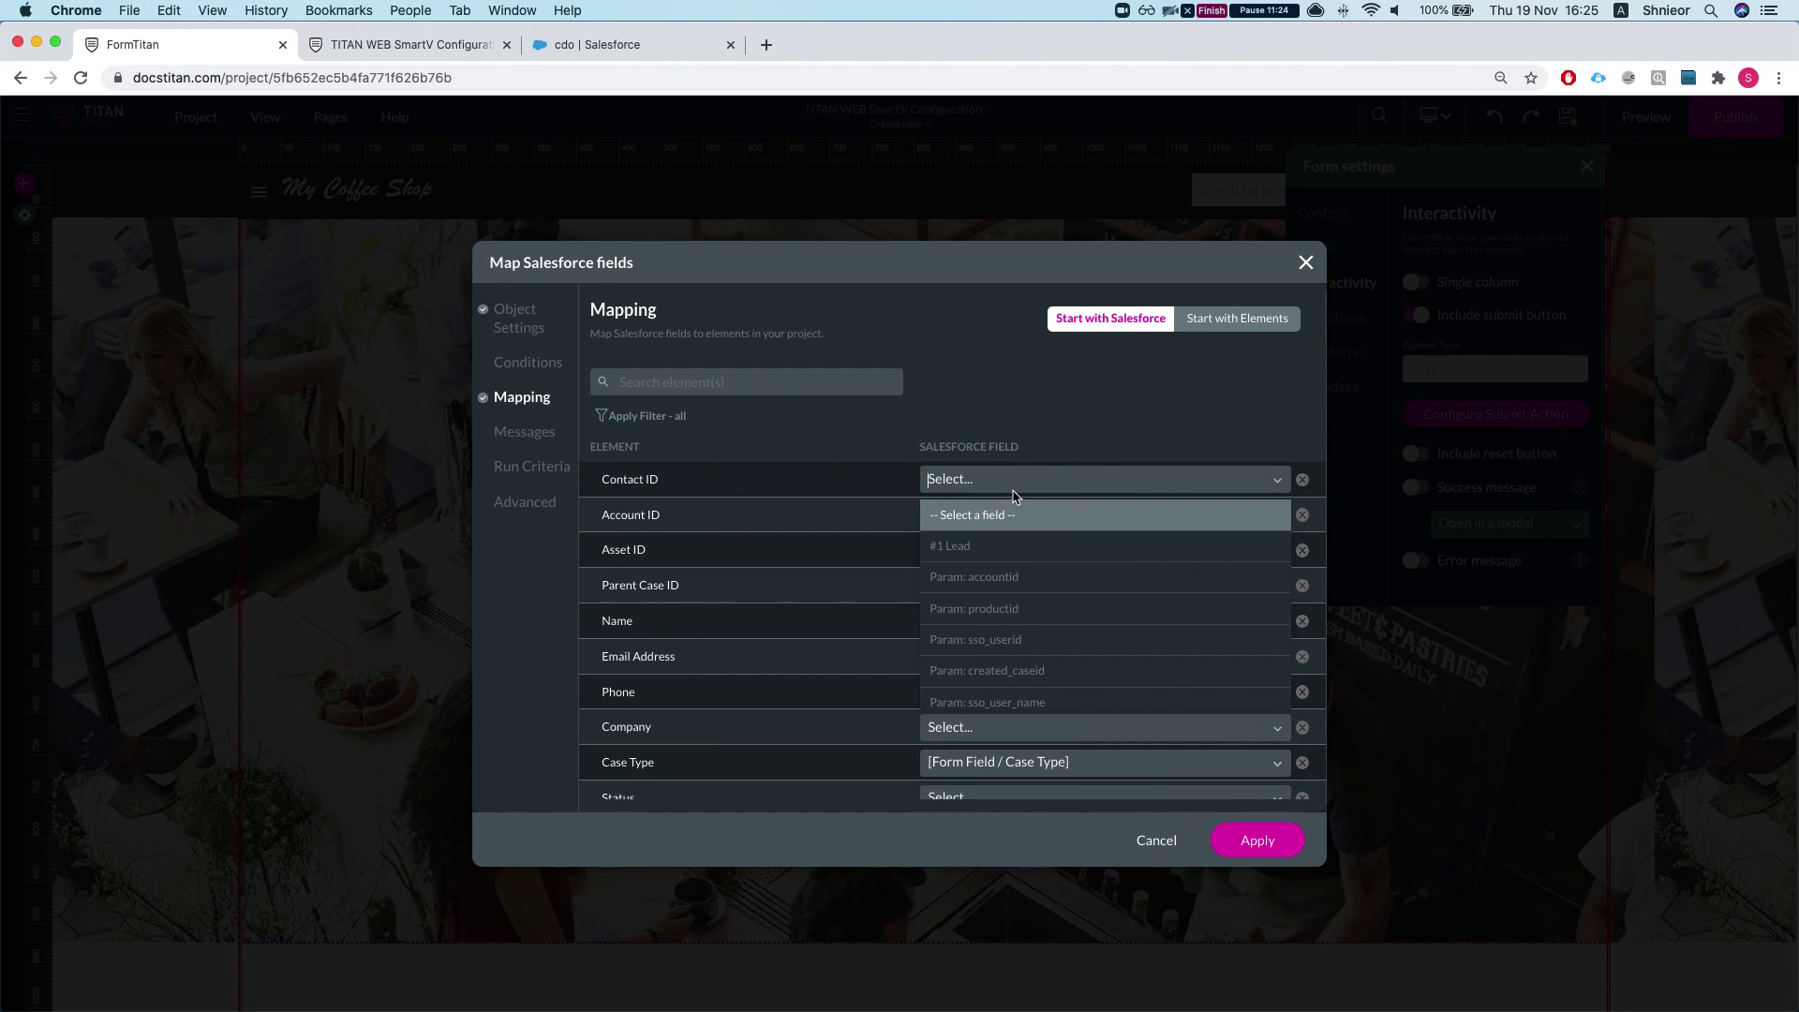
{"action": "type", "text": "smar"}
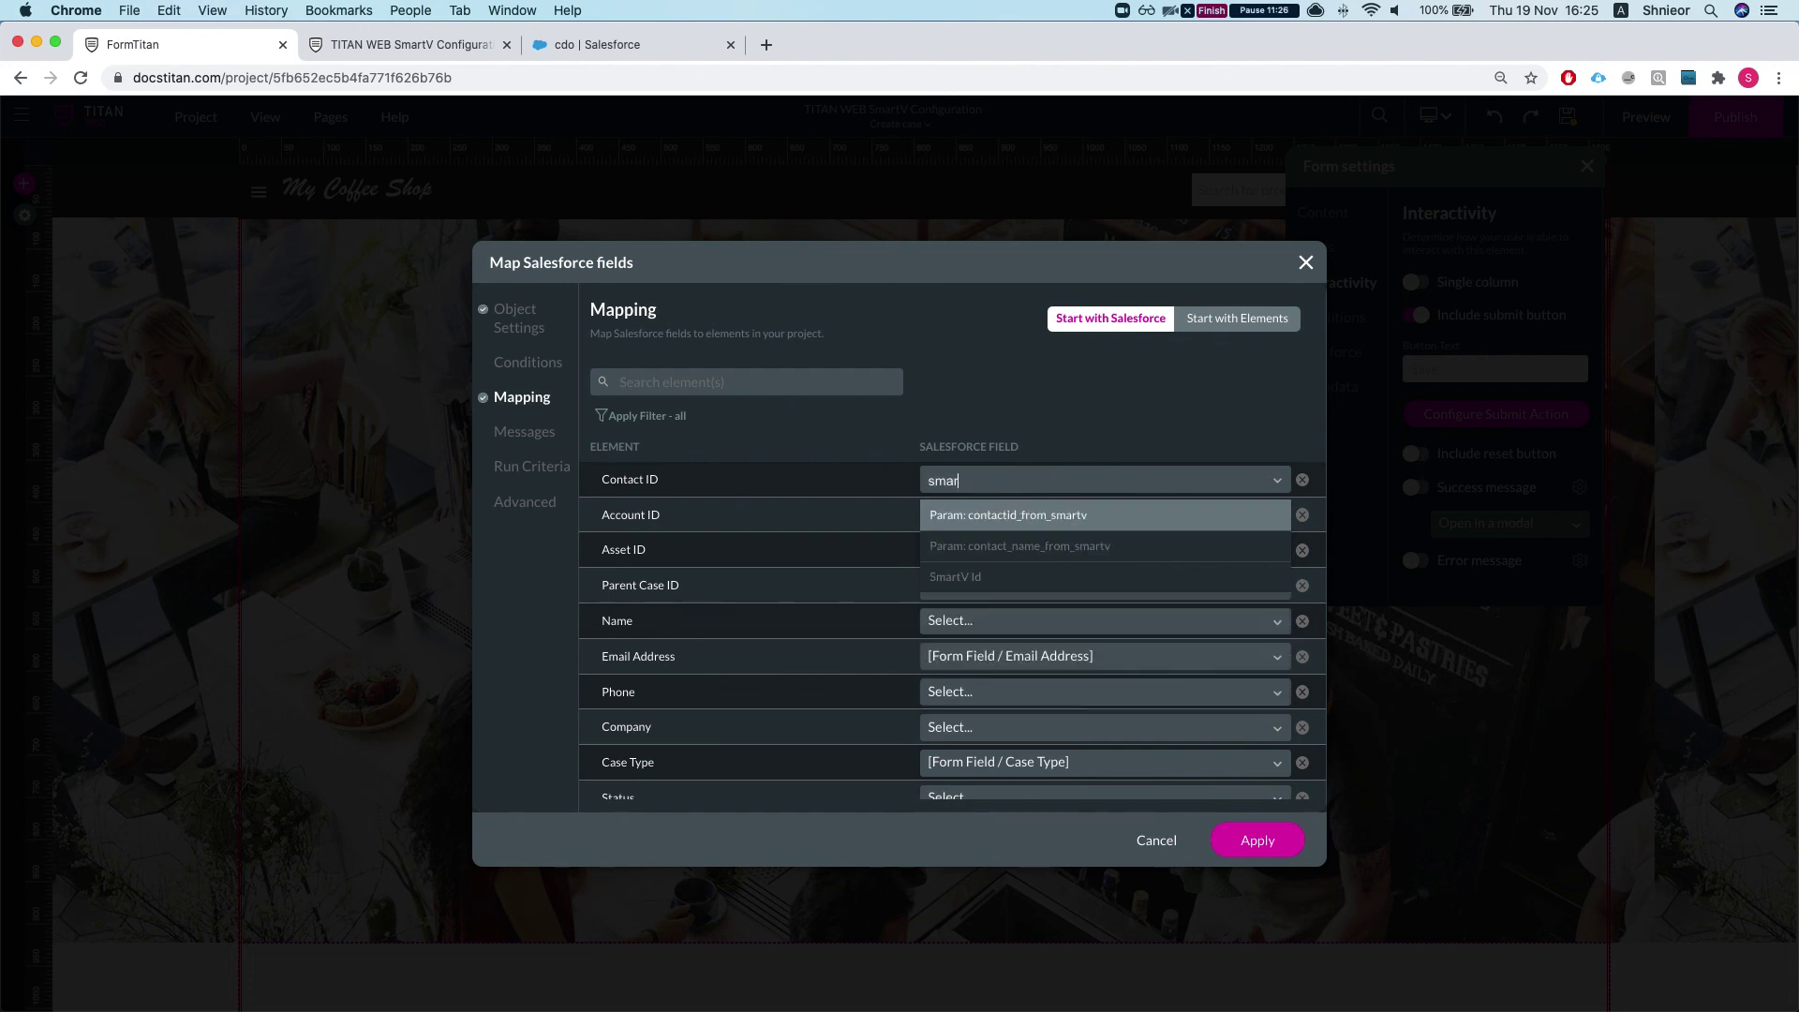
{"action": "key", "text": "Down"}
{"action": "key", "text": "Down"}
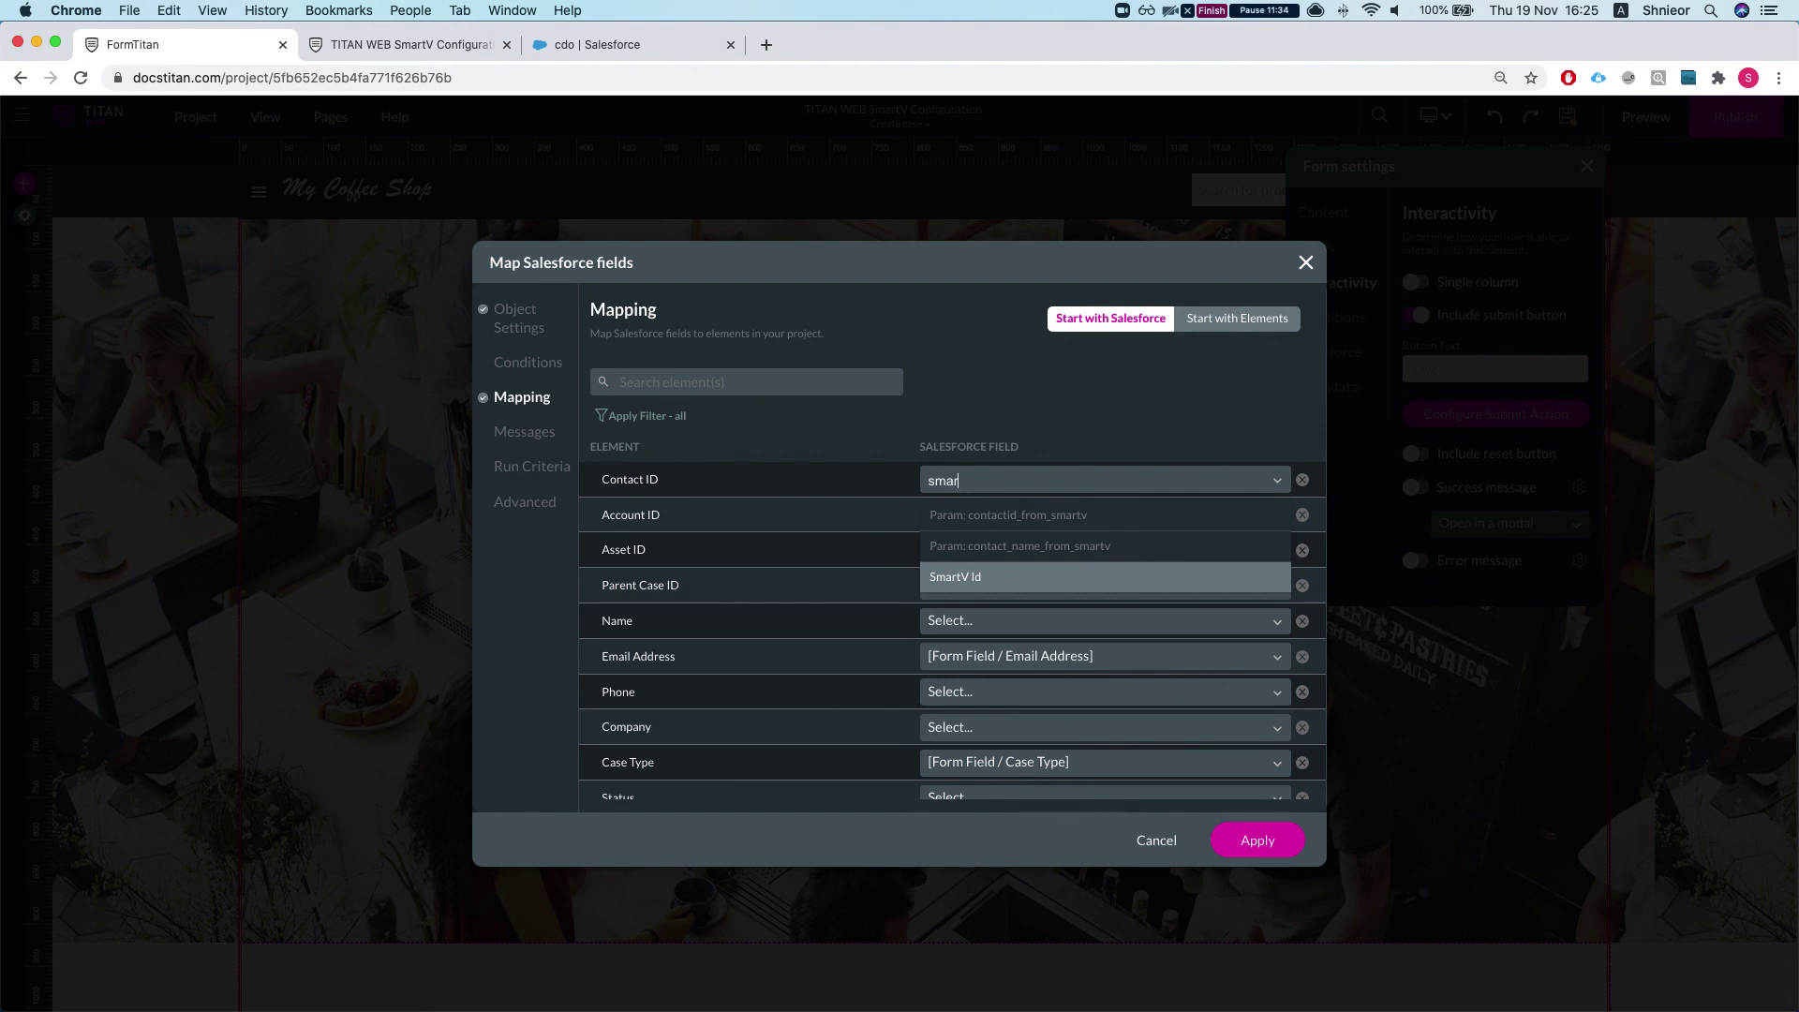
{"action": "key", "text": "Up"}
{"action": "key", "text": "Up"}
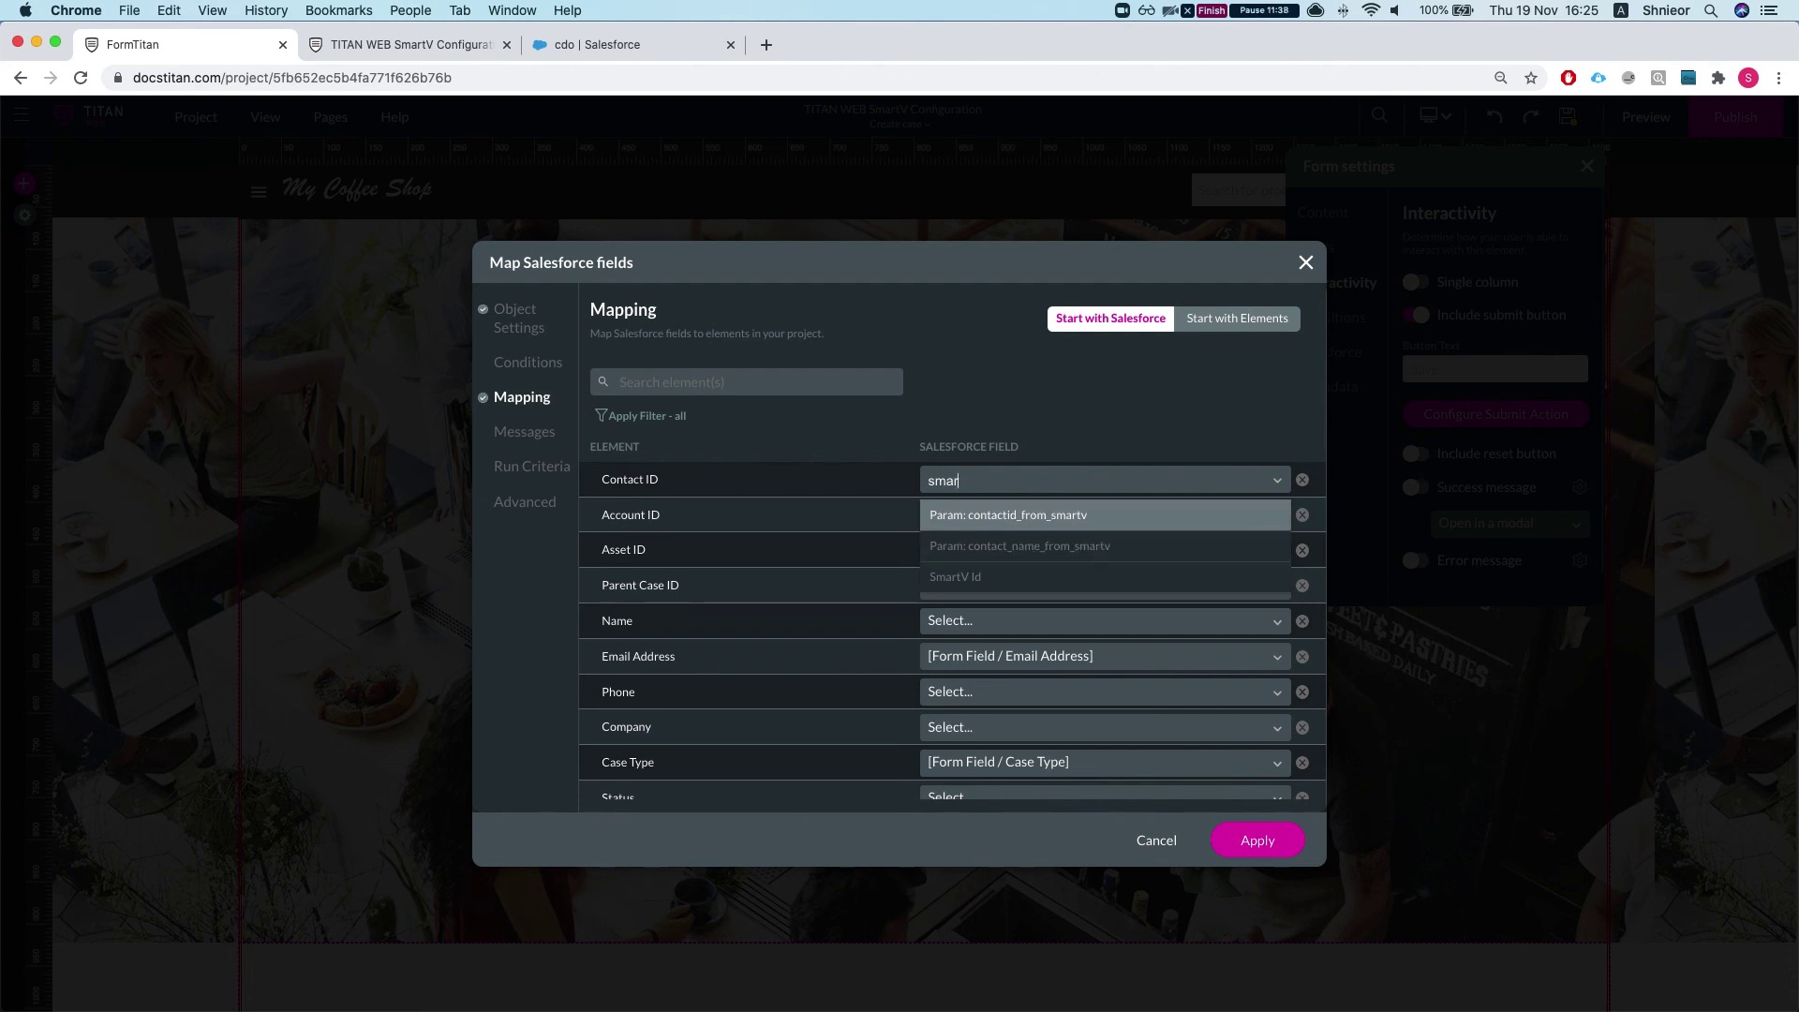
{"action": "key", "text": "Down"}
{"action": "key", "text": "Up"}
{"action": "key", "text": "Up"}
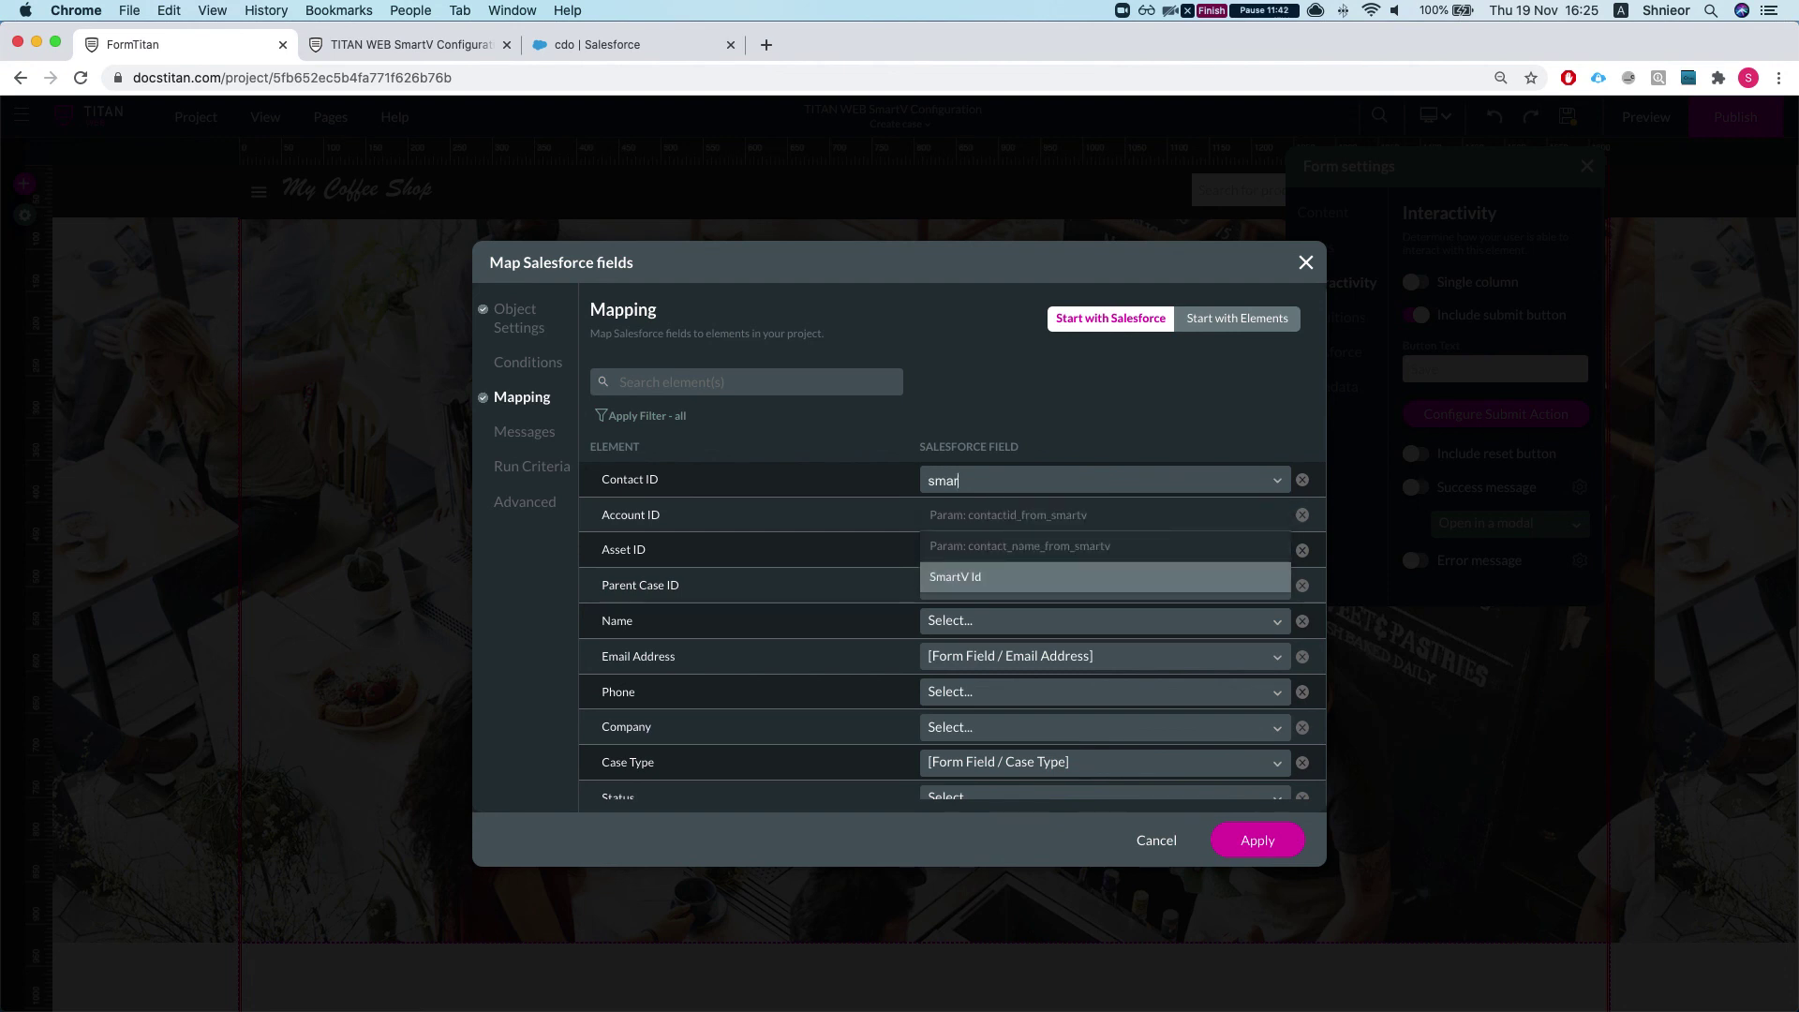
{"action": "key", "text": "Return"}
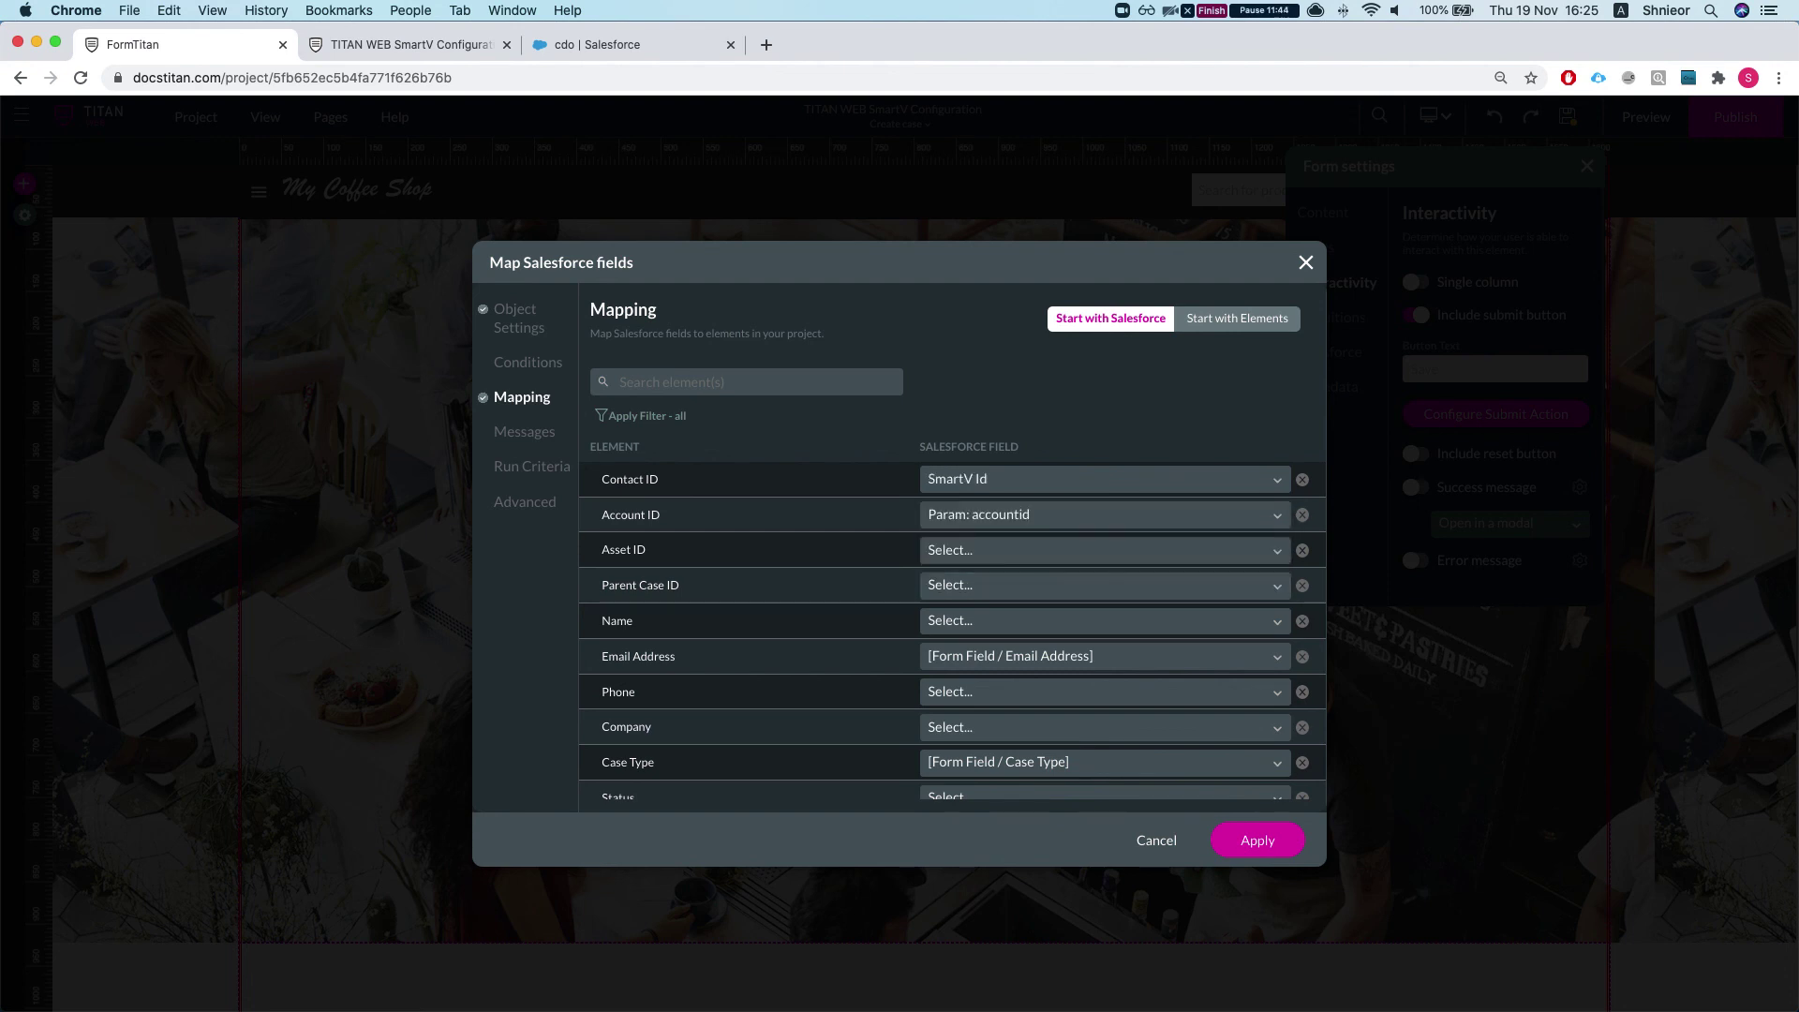
{"action": "scroll", "coordinate": [835, 622], "scroll_direction": "down", "scroll_amount": 1}
{"action": "scroll", "coordinate": [1031, 712], "scroll_direction": "up", "scroll_amount": 1}
{"action": "left_click", "coordinate": [1257, 840]}
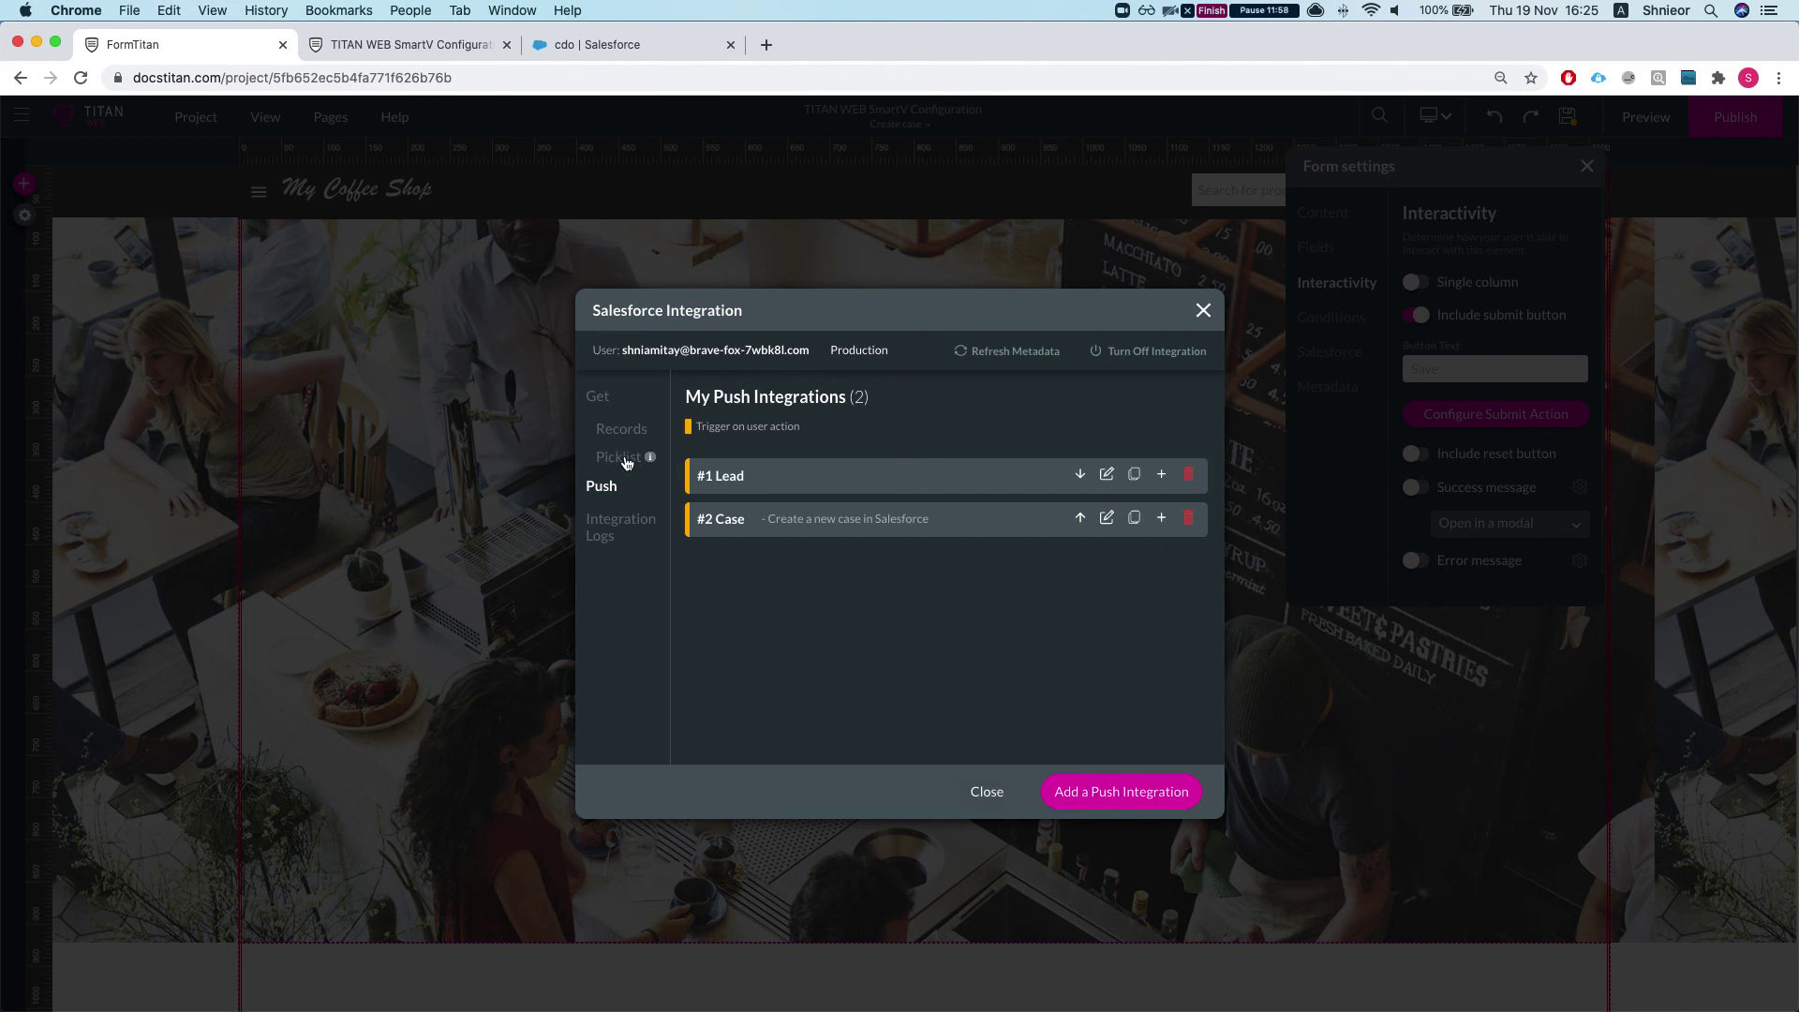
- Open the CustomerSupportTableUpdate case pull's conditions and choose Contact ID as the field
{"action": "left_click", "coordinate": [614, 419]}
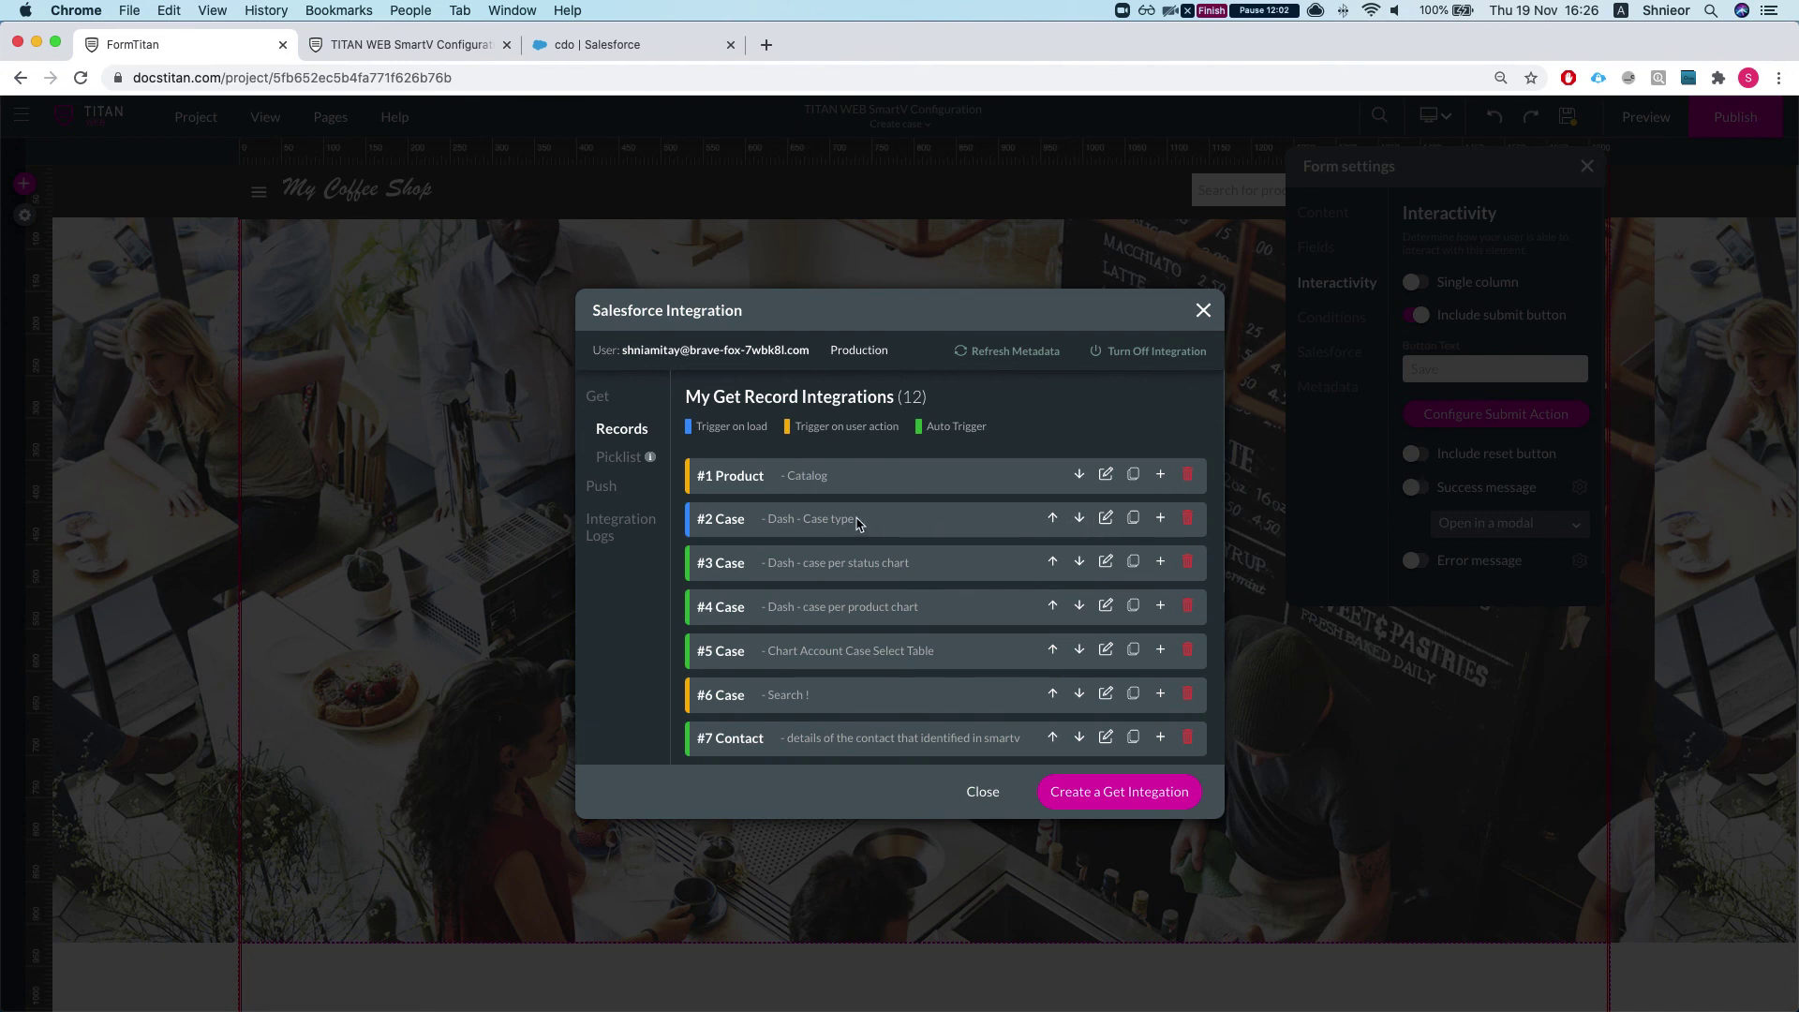
{"action": "scroll", "coordinate": [910, 606], "scroll_direction": "down", "scroll_amount": 5}
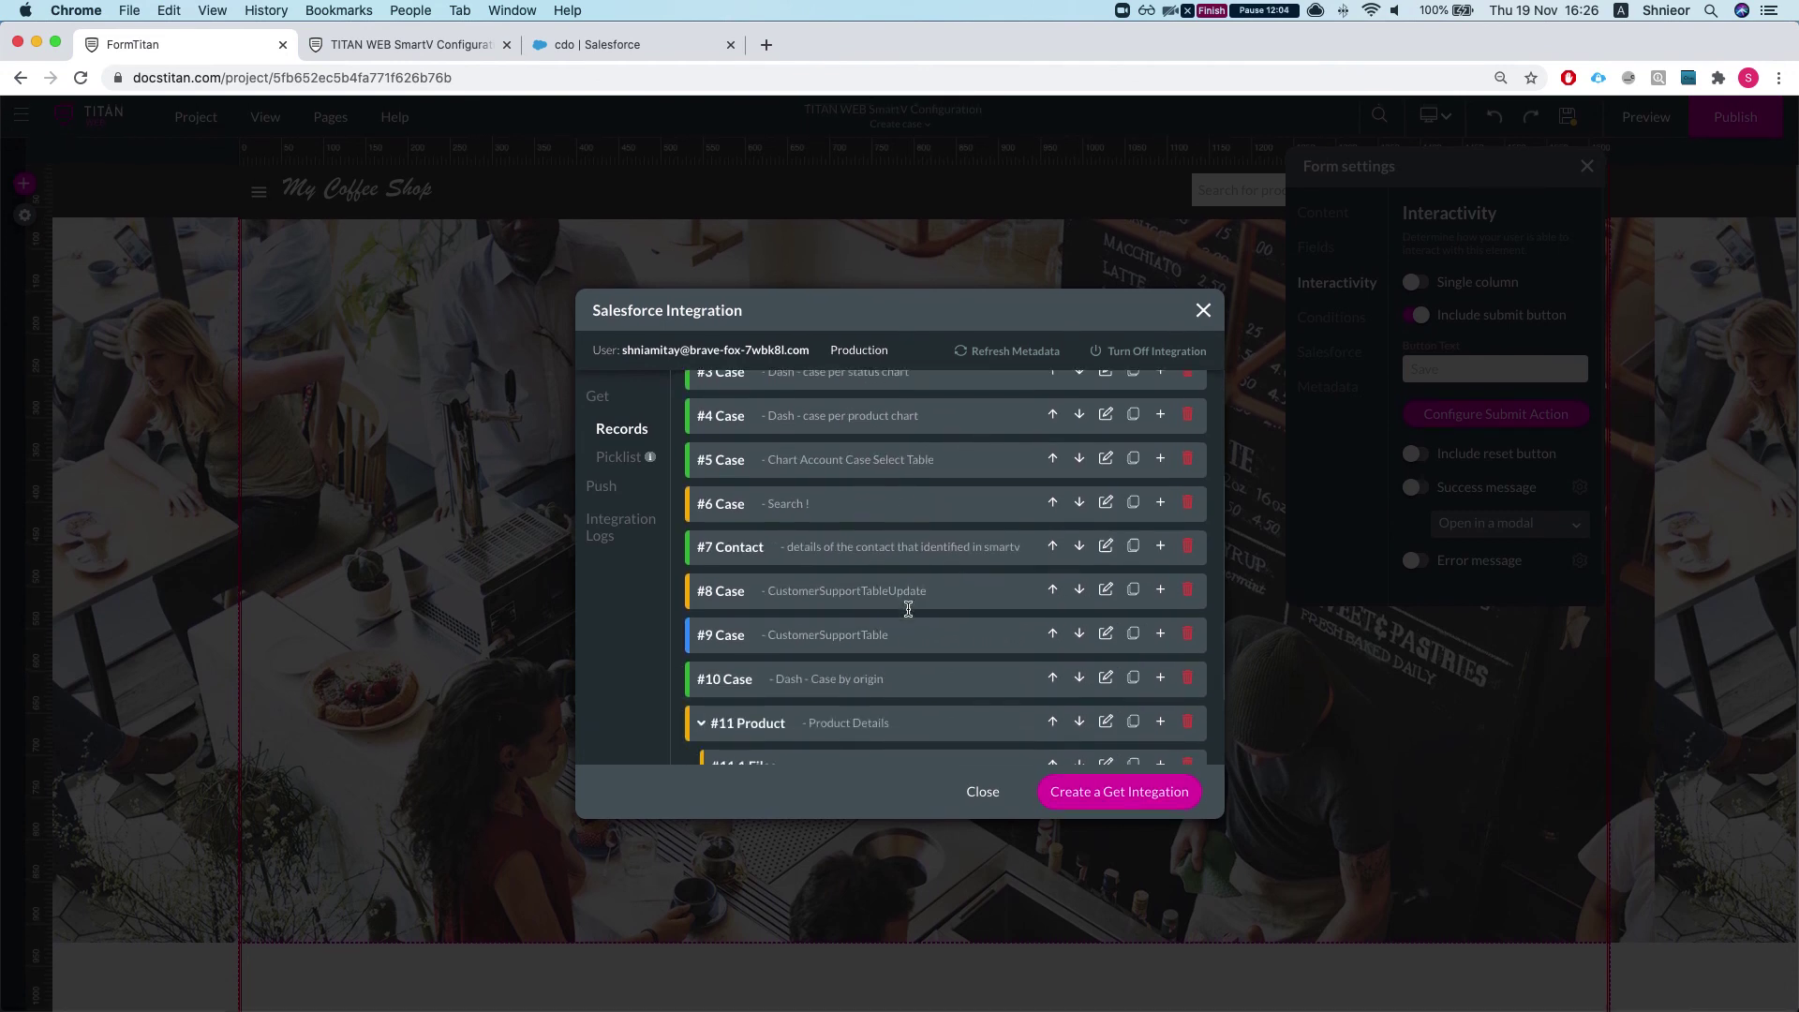
{"action": "scroll", "coordinate": [1052, 641], "scroll_direction": "up", "scroll_amount": 1}
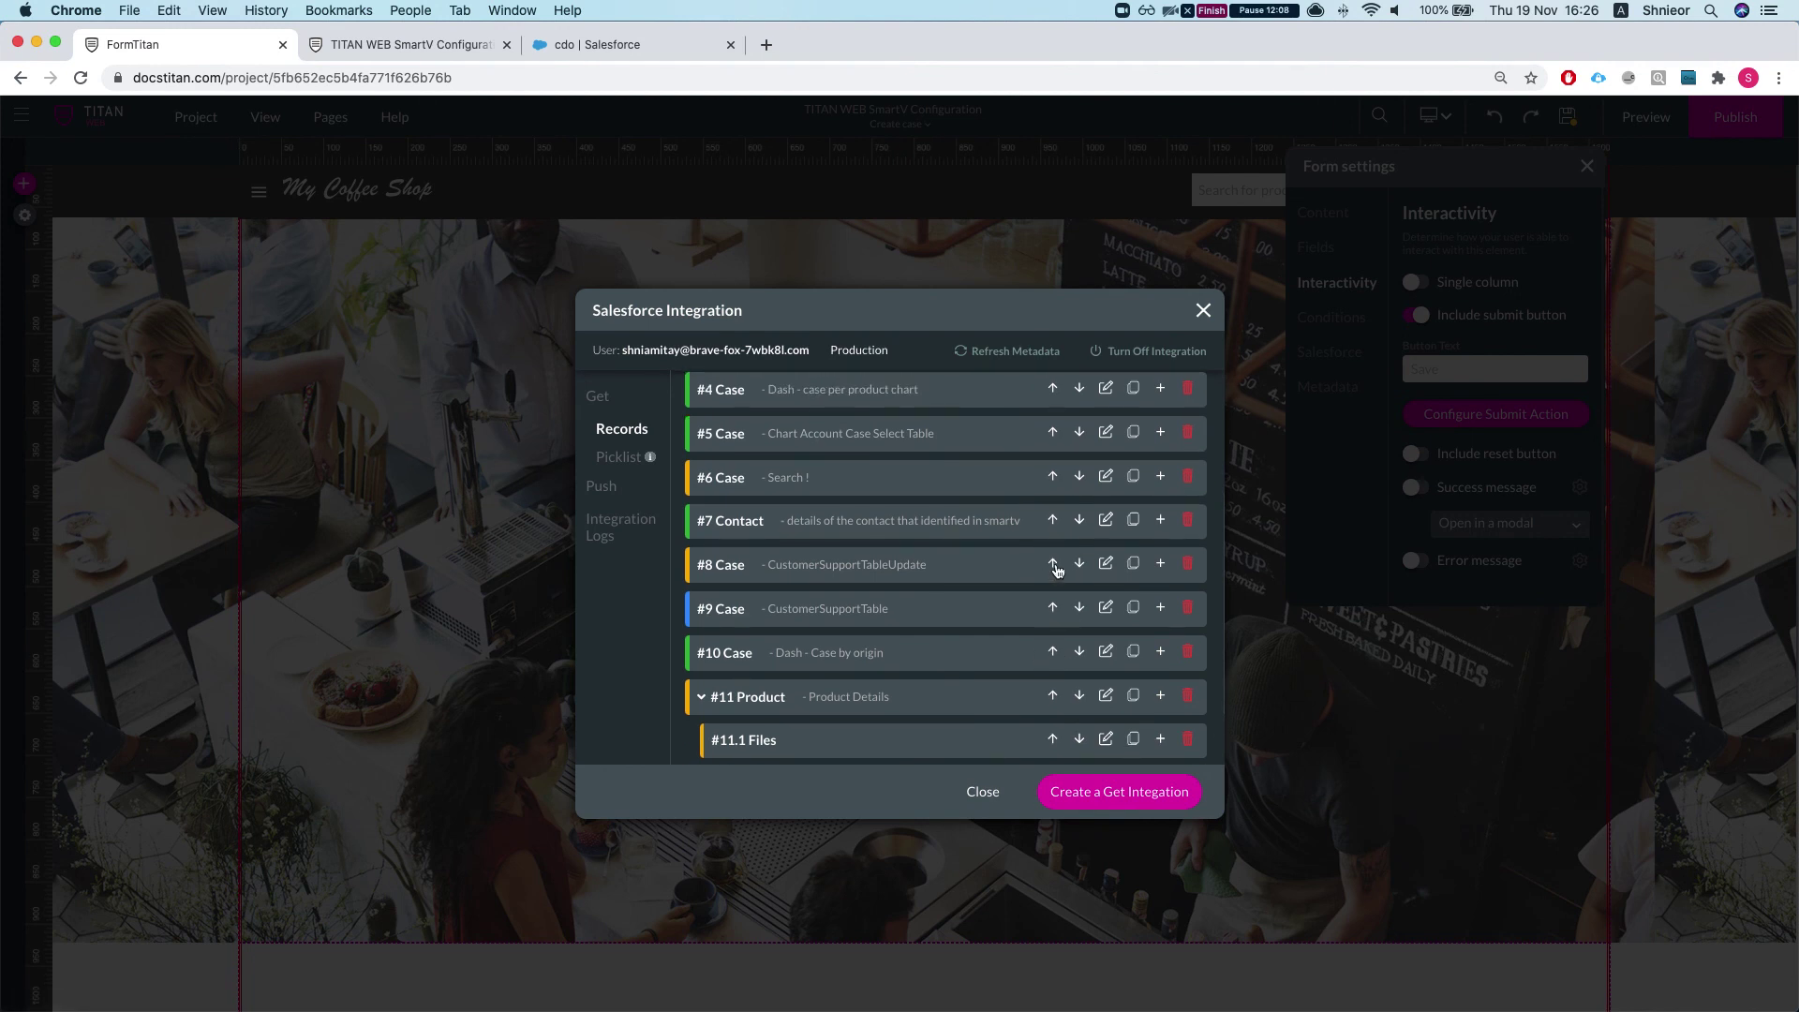
{"action": "left_click", "coordinate": [1105, 561]}
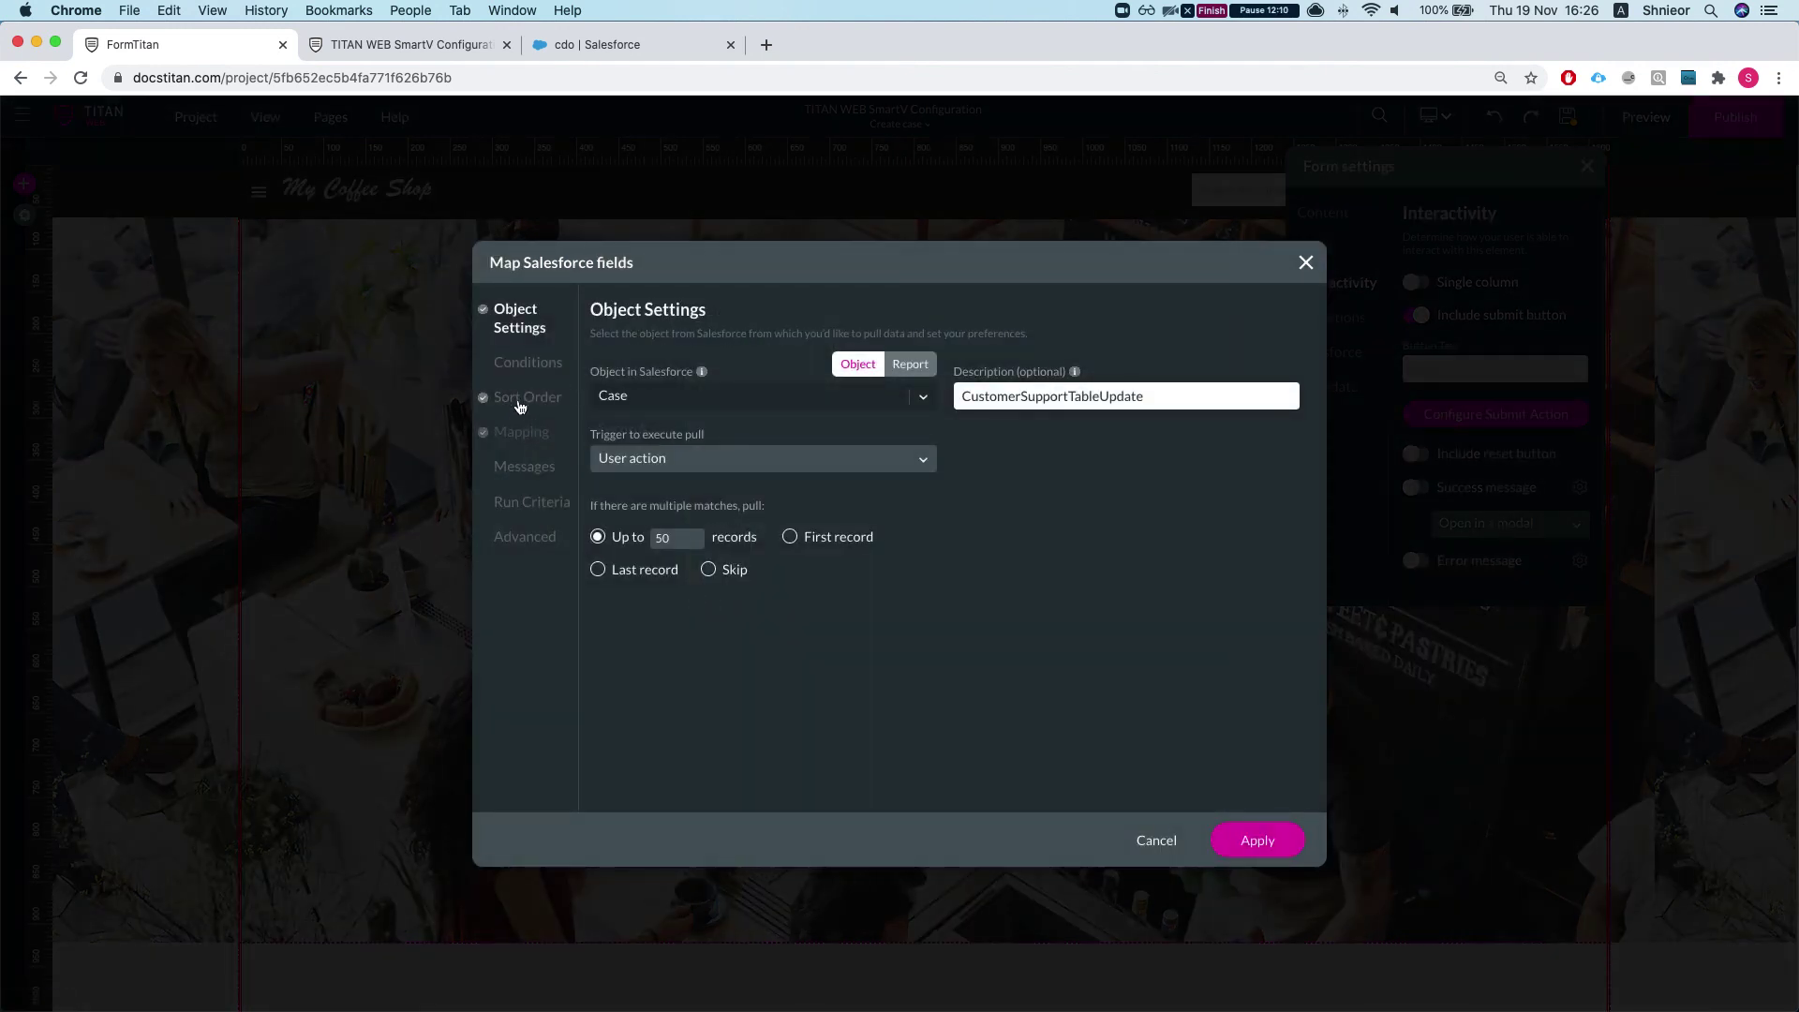
{"action": "left_click", "coordinate": [528, 361]}
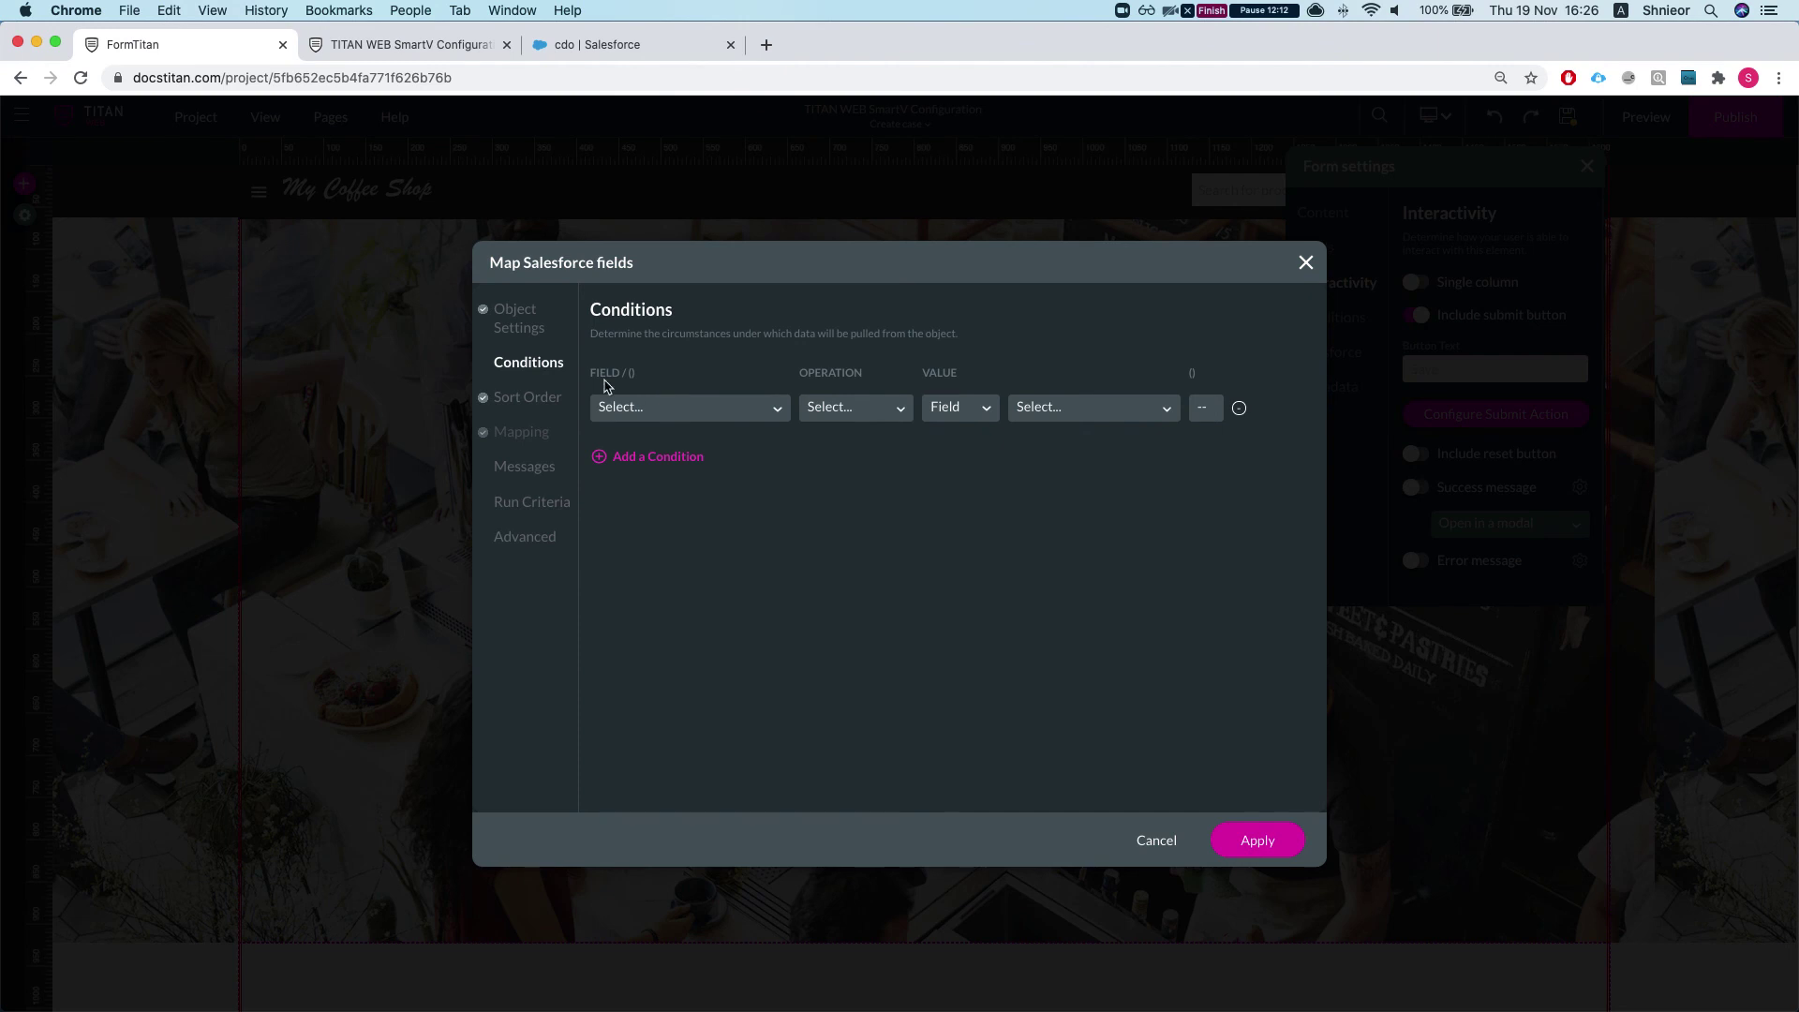
{"action": "left_click", "coordinate": [641, 409]}
{"action": "type", "text": "contact"}
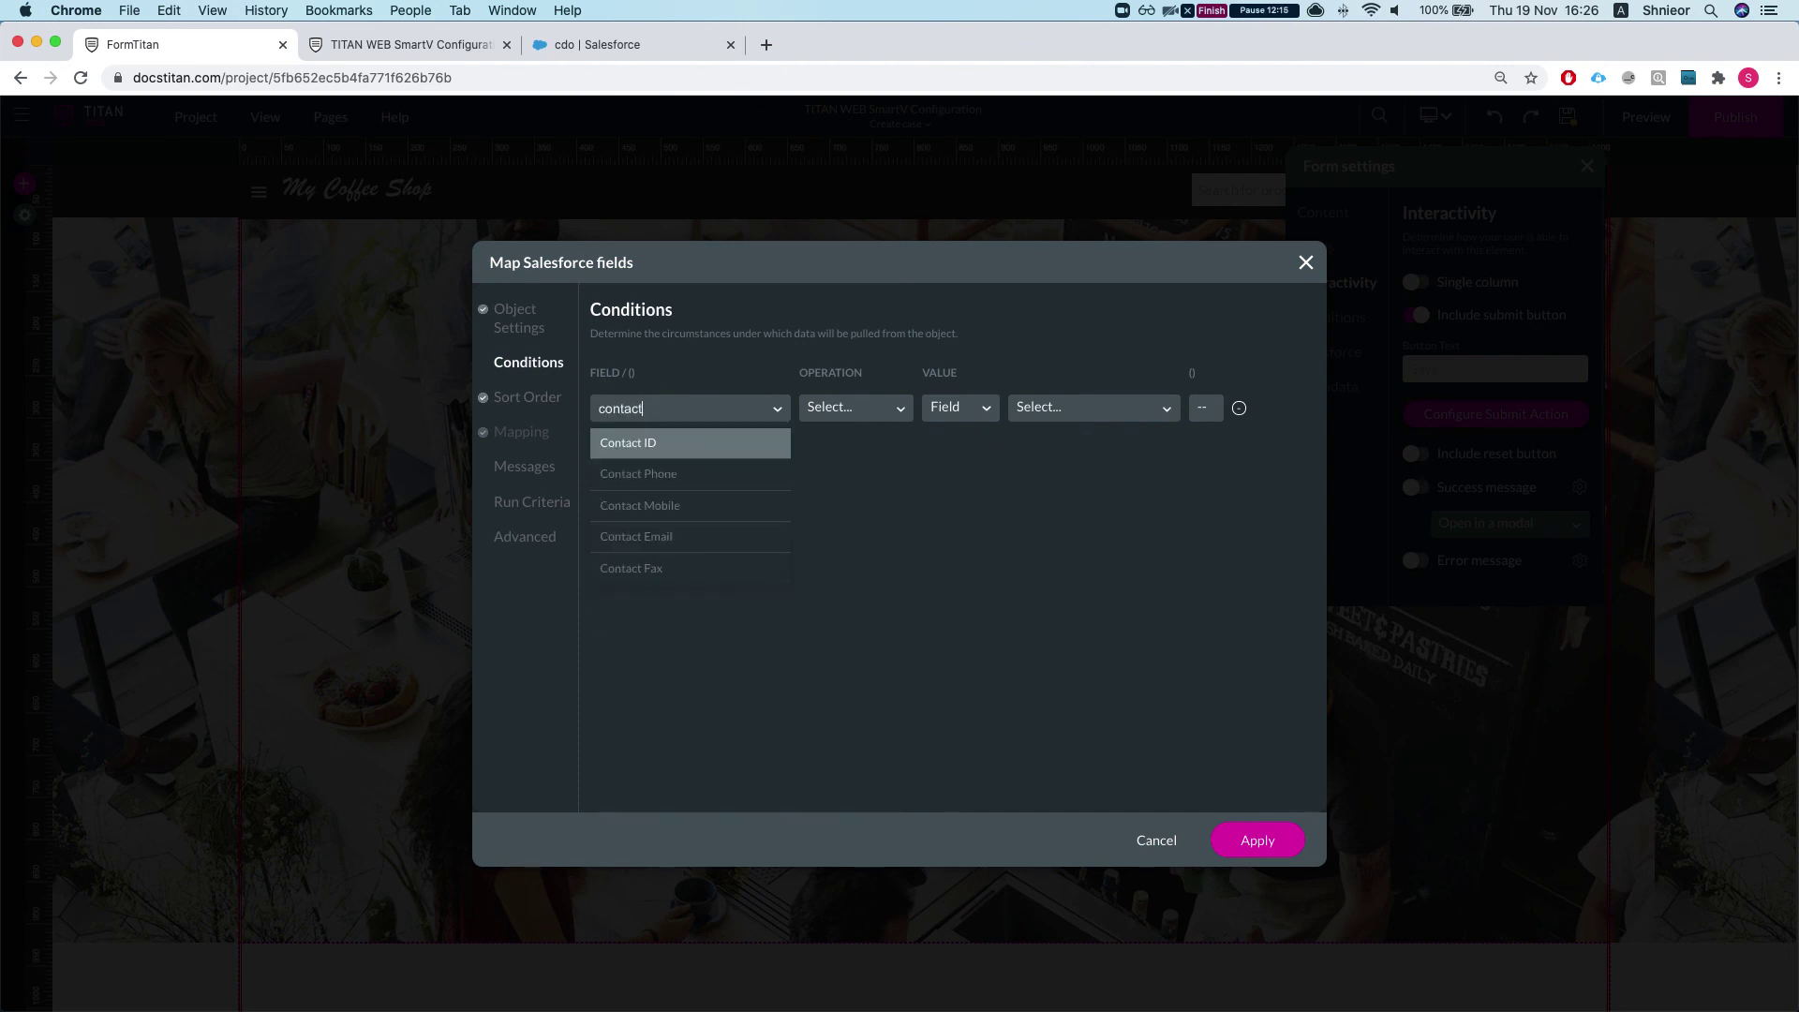
{"action": "key", "text": "Return"}
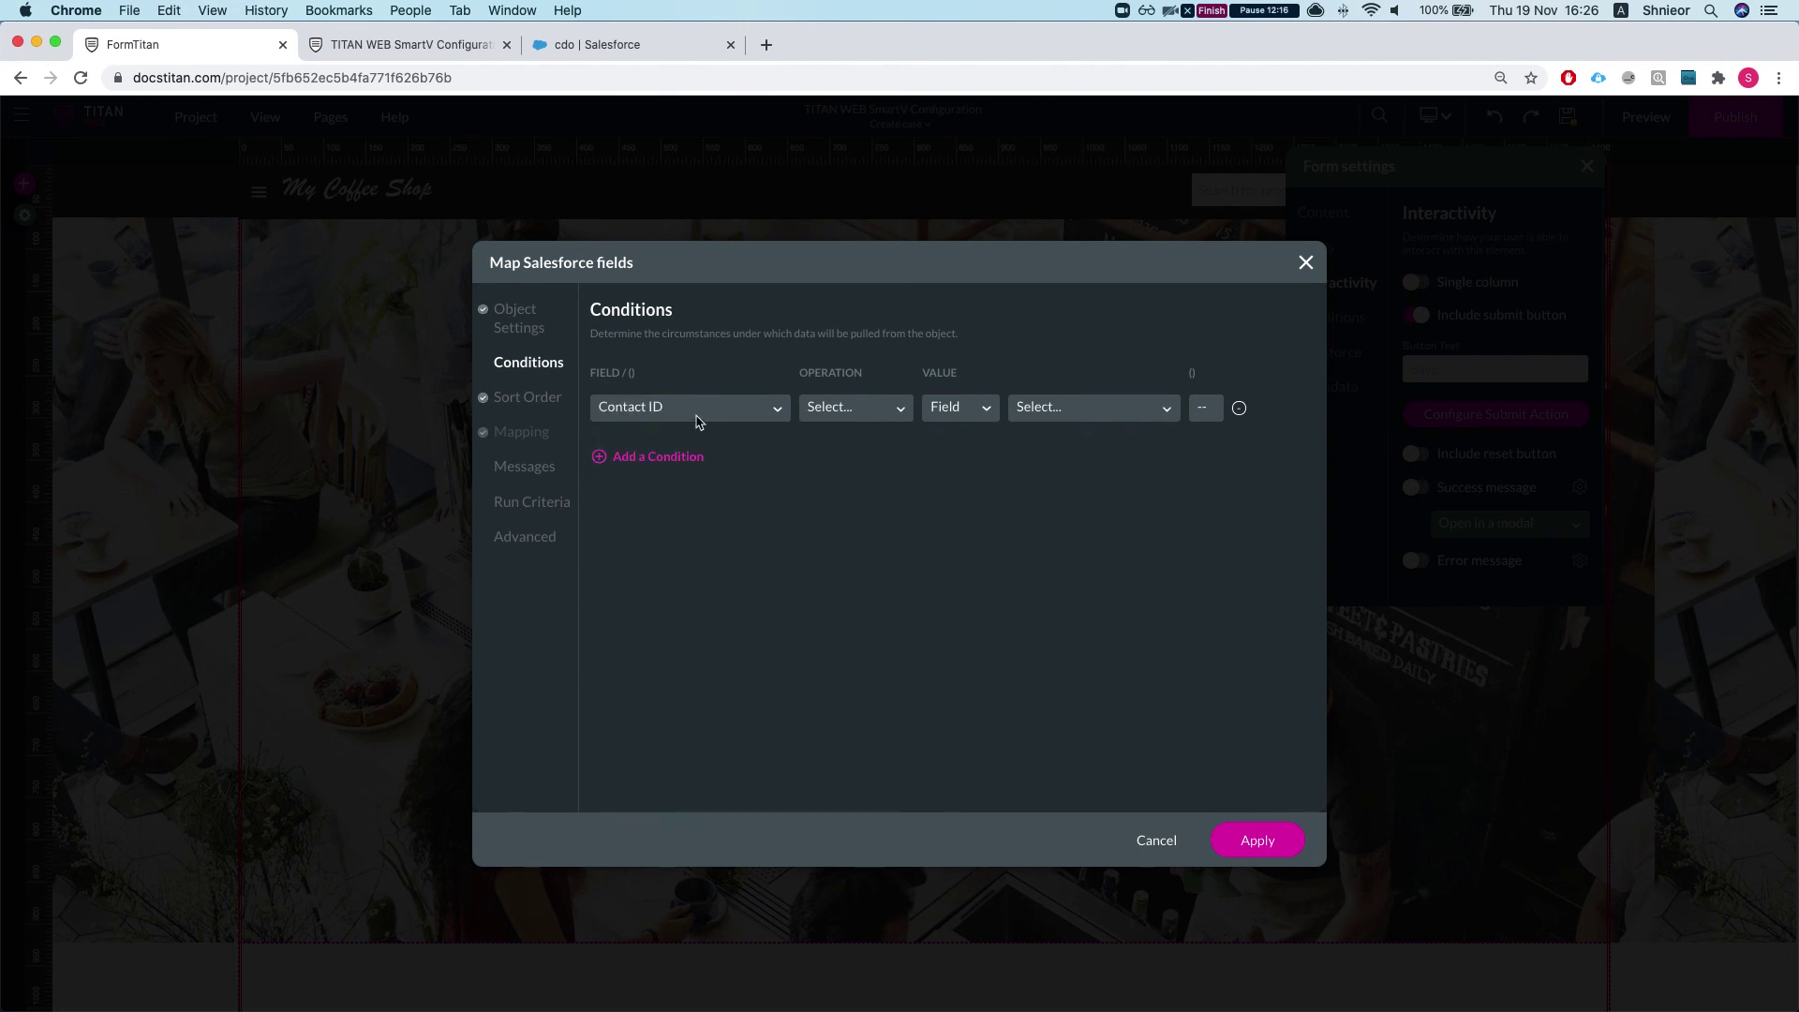
- Set the condition to Equals SmartV Id and apply it
{"action": "left_click", "coordinate": [853, 407]}
{"action": "left_click", "coordinate": [832, 473]}
{"action": "left_click", "coordinate": [1111, 414]}
{"action": "type", "text": "smart"}
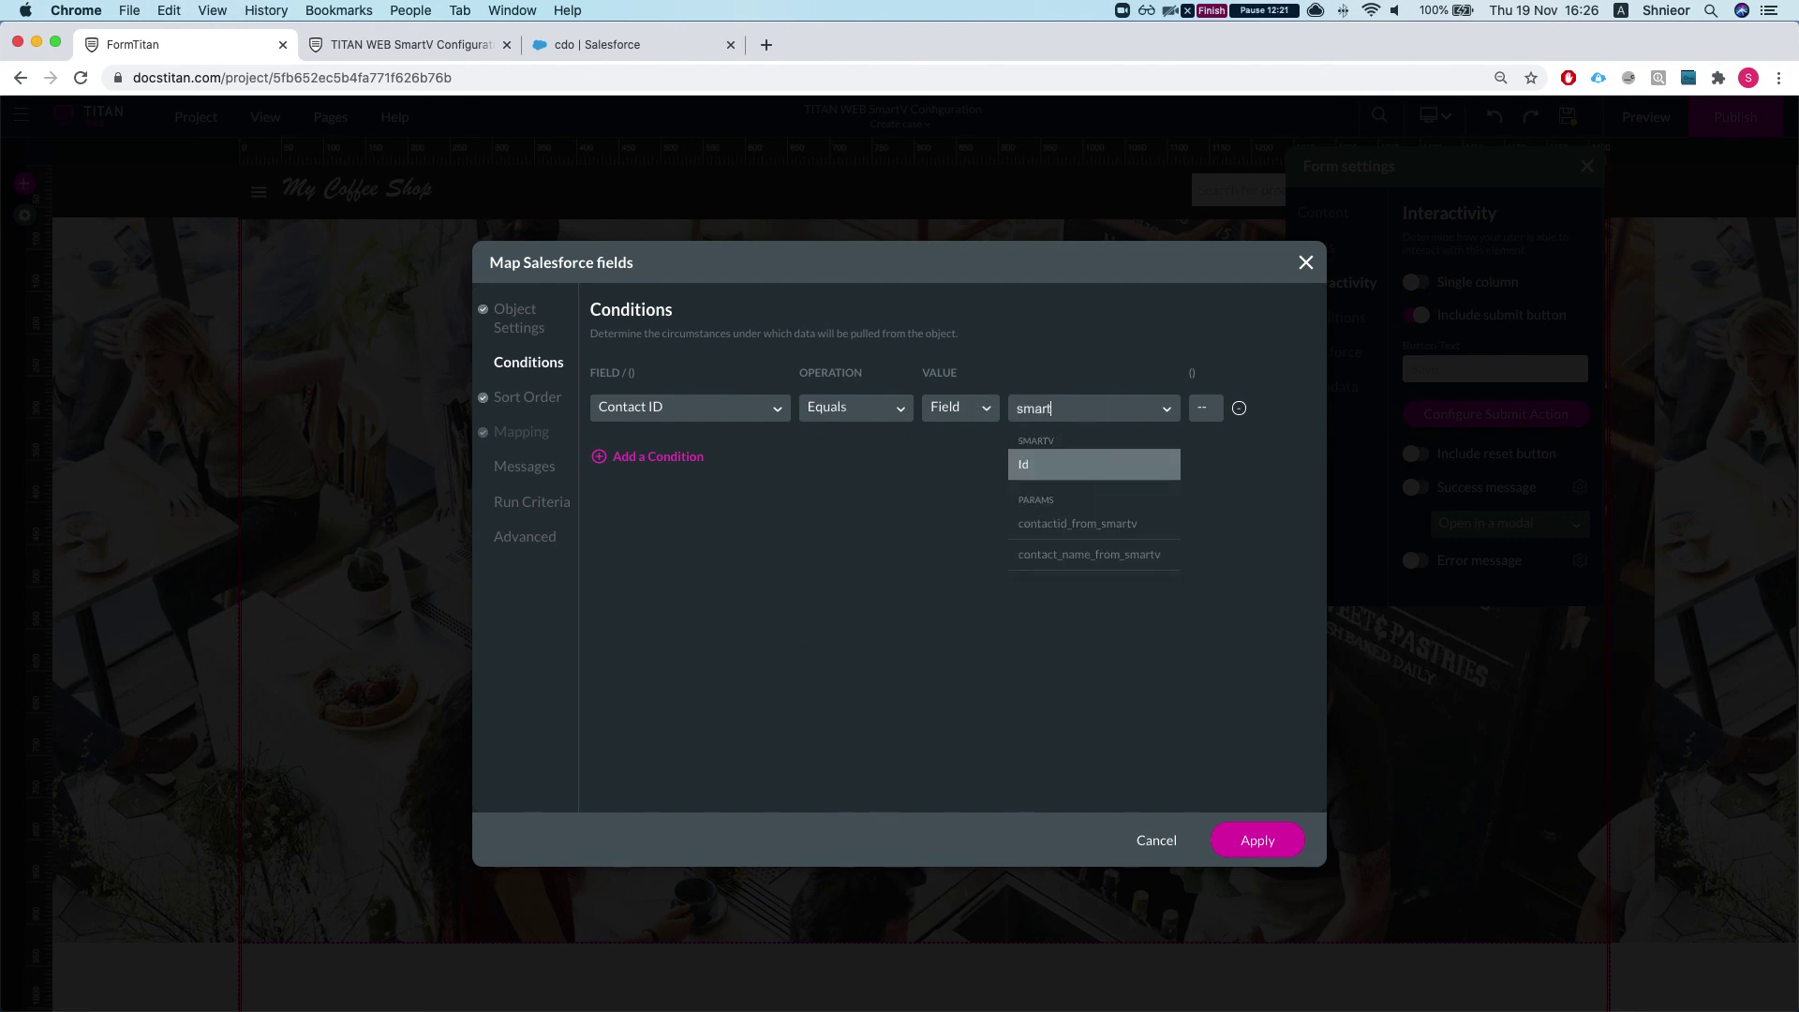
{"action": "key", "text": "Up"}
{"action": "key", "text": "Down"}
{"action": "key", "text": "Return"}
{"action": "left_click", "coordinate": [1055, 418]}
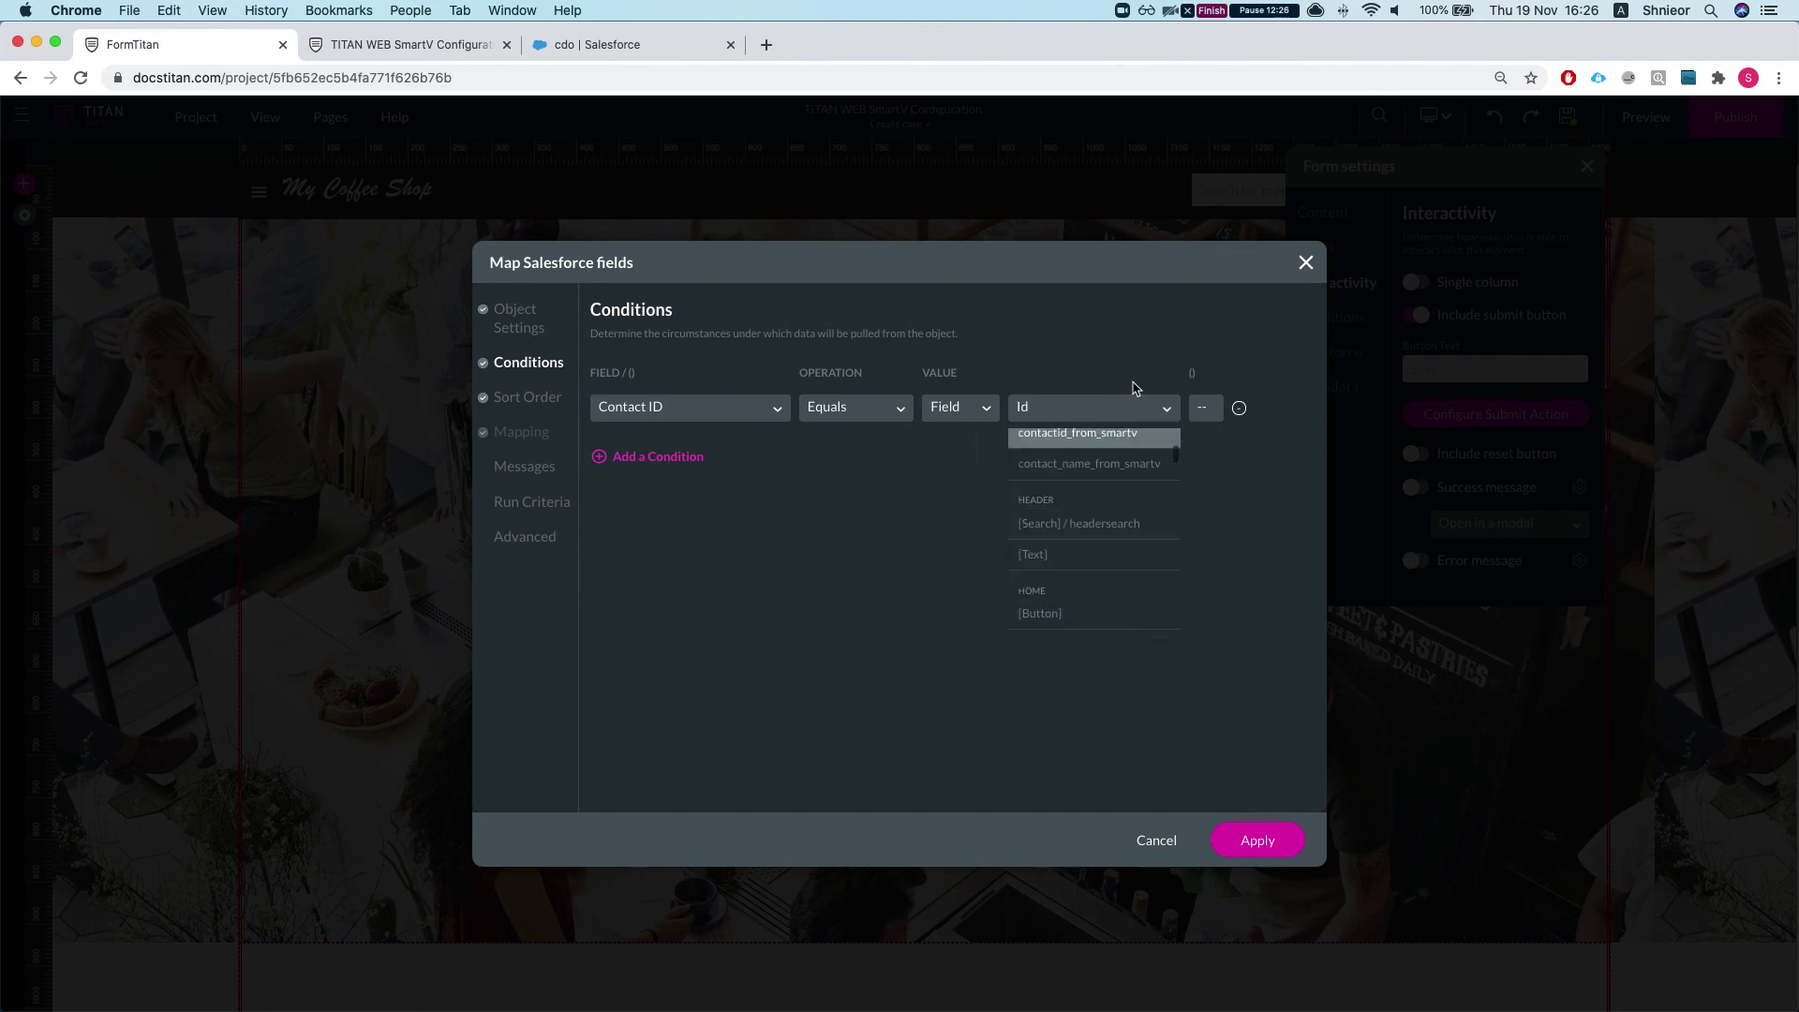
{"action": "type", "text": "s"}
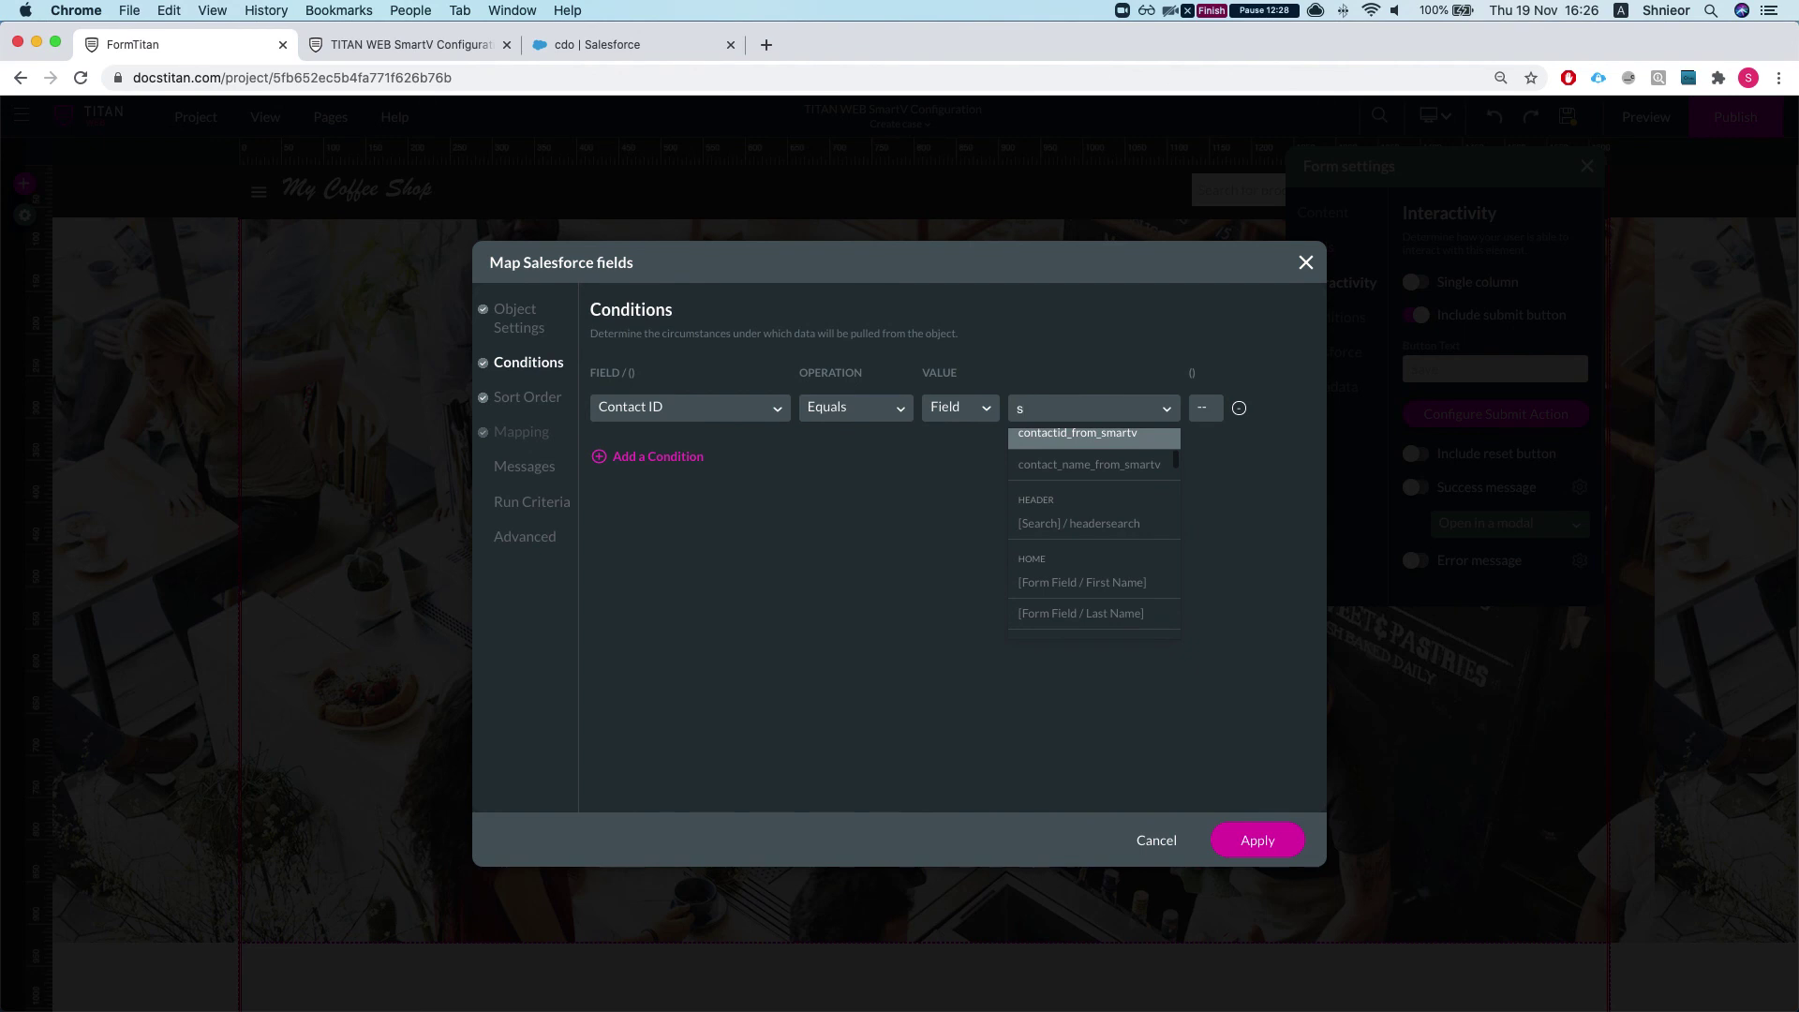
{"action": "type", "text": "mart"}
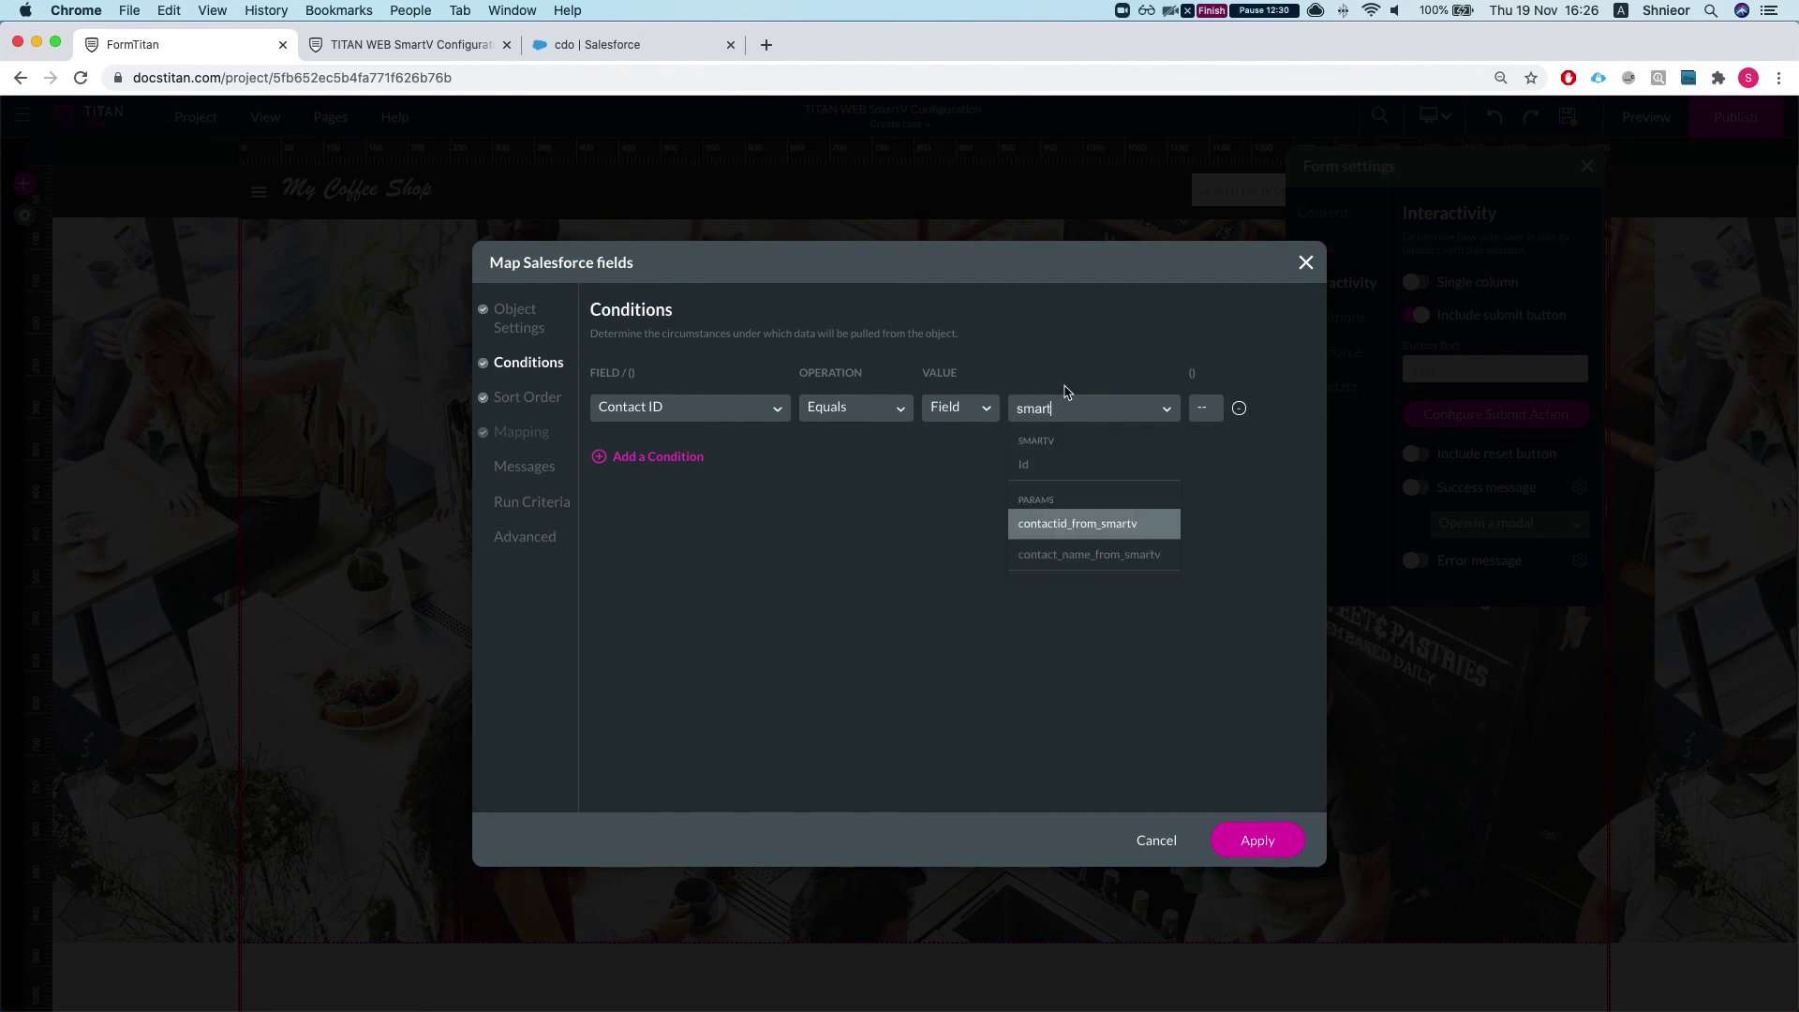
{"action": "left_click", "coordinate": [1037, 462]}
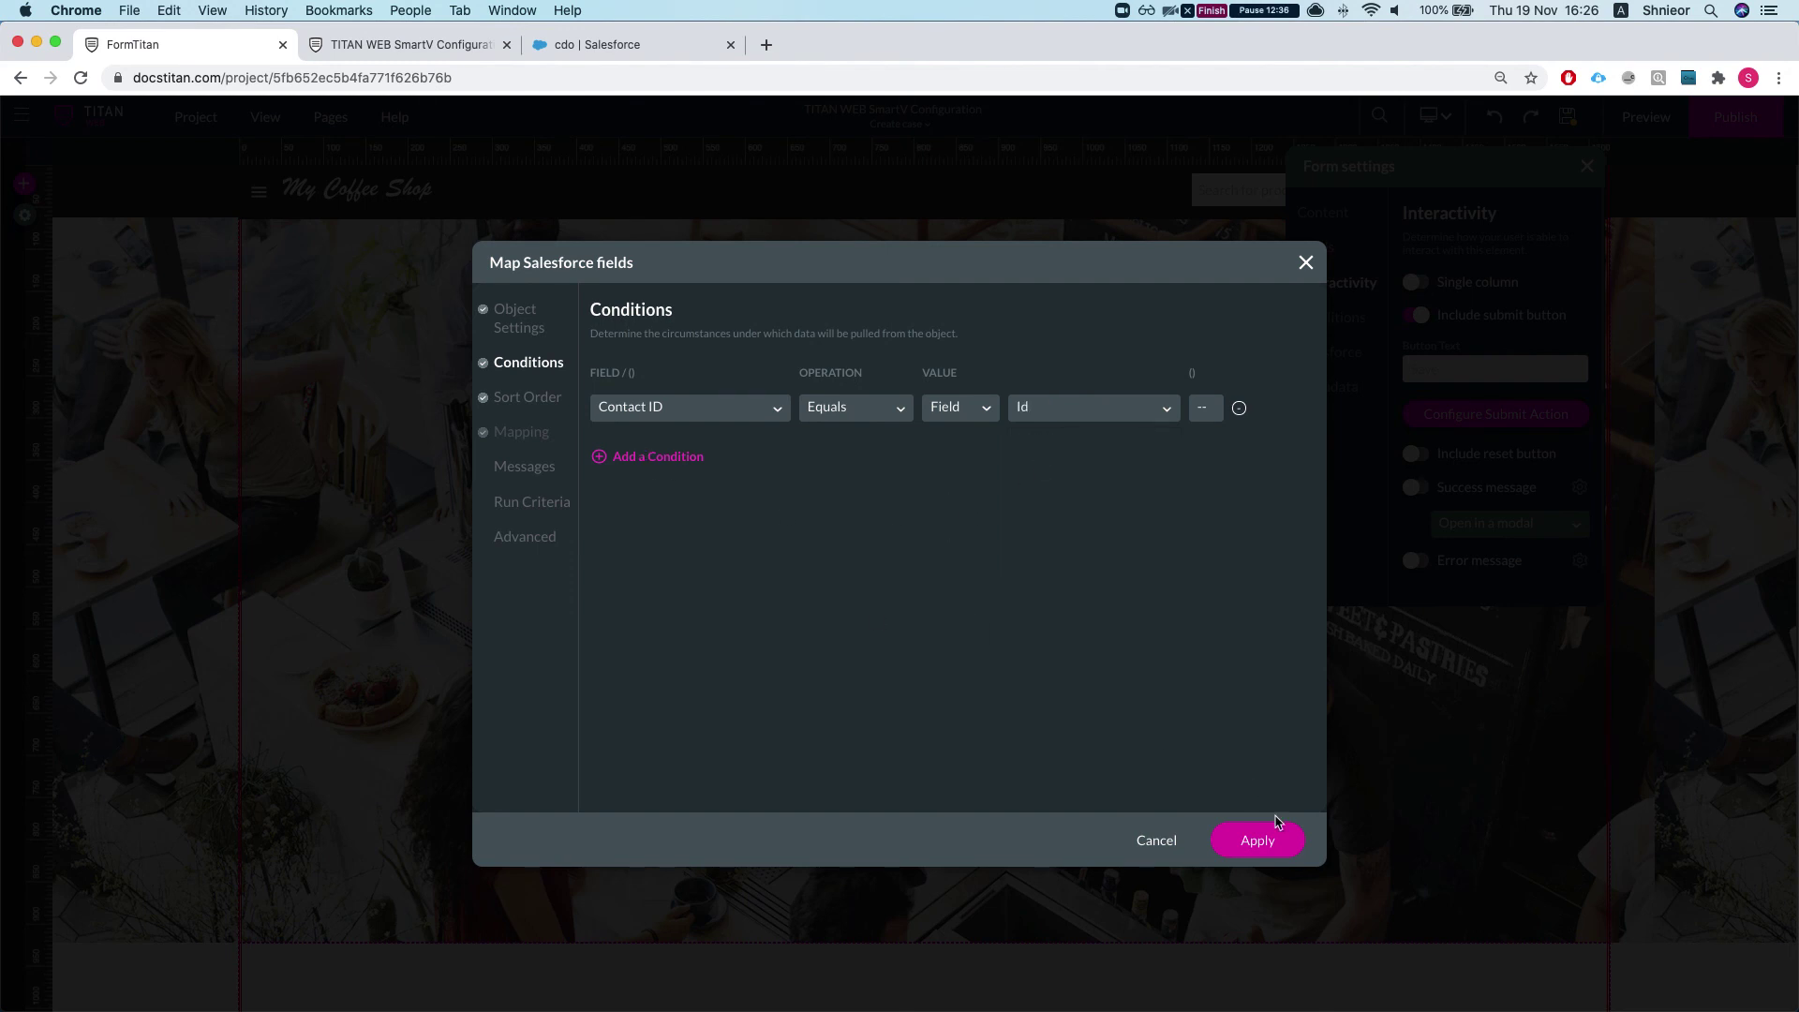
{"action": "left_click", "coordinate": [1257, 841]}
{"action": "scroll", "coordinate": [837, 589], "scroll_direction": "down", "scroll_amount": 1}
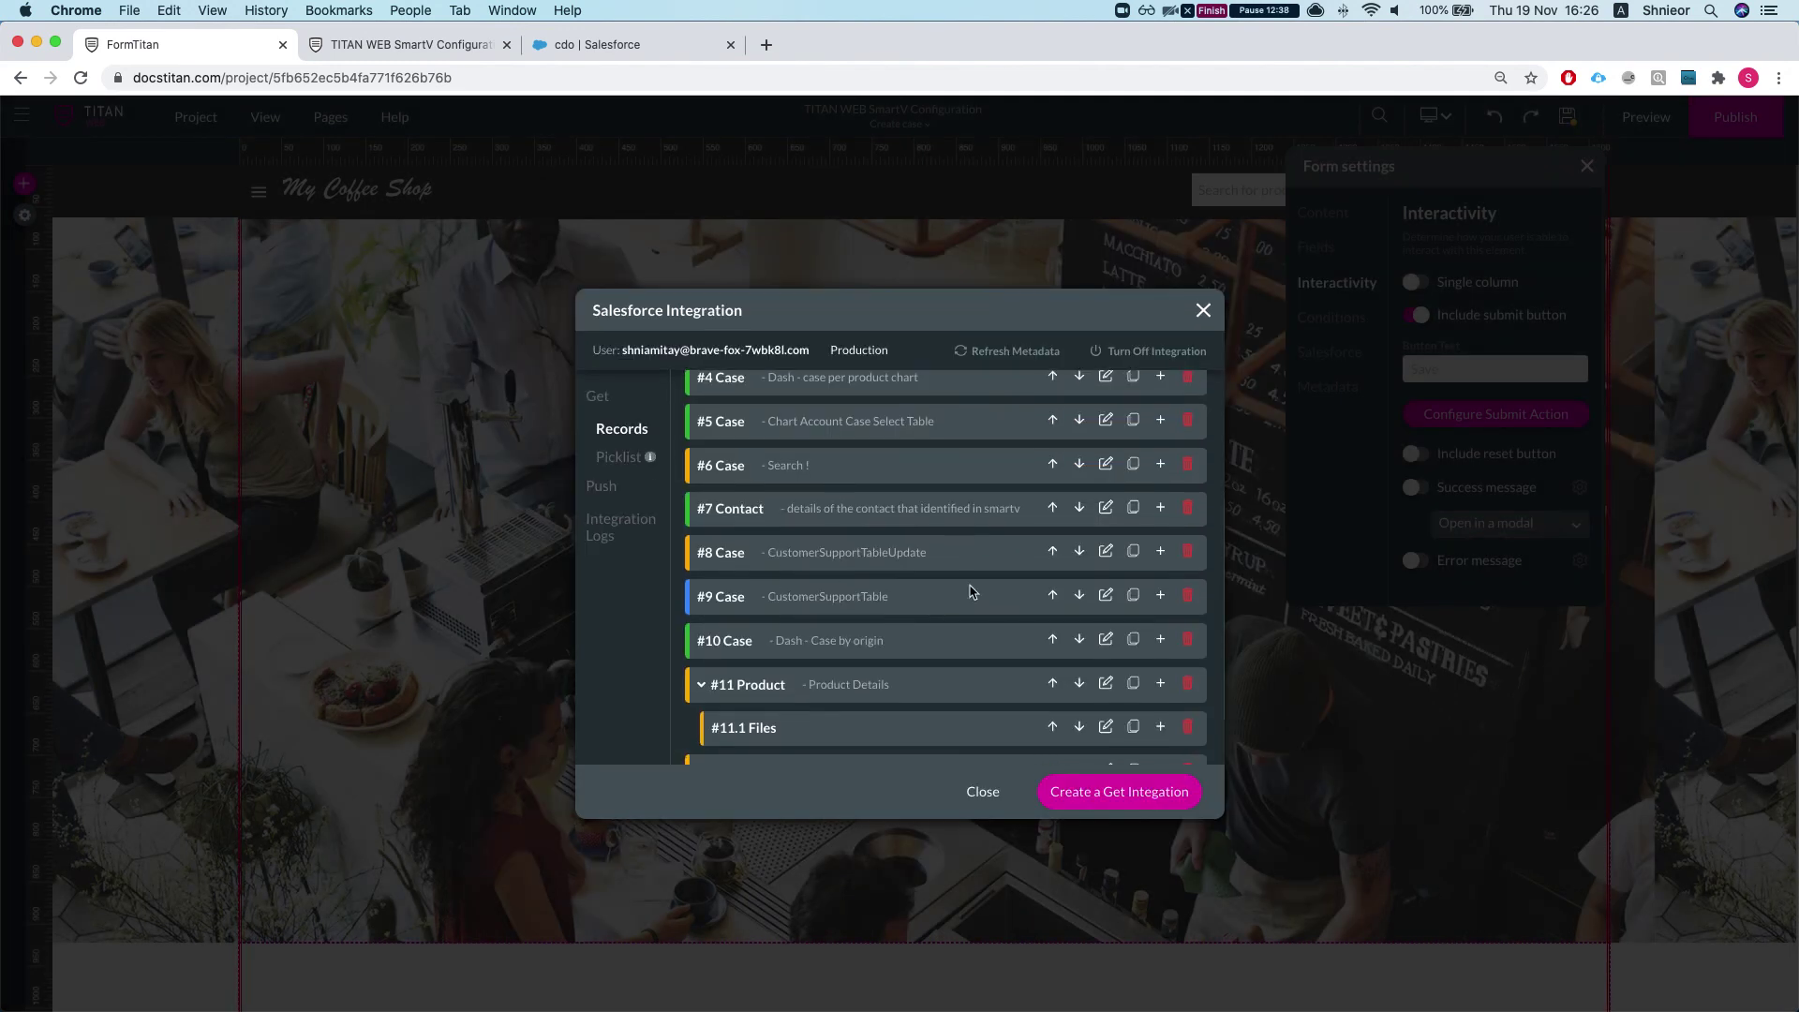
- Set the CustomerSupportTable case pull to run on Auto Trigger
{"action": "left_click_drag", "start_coordinate": [799, 598], "coordinate": [867, 598]}
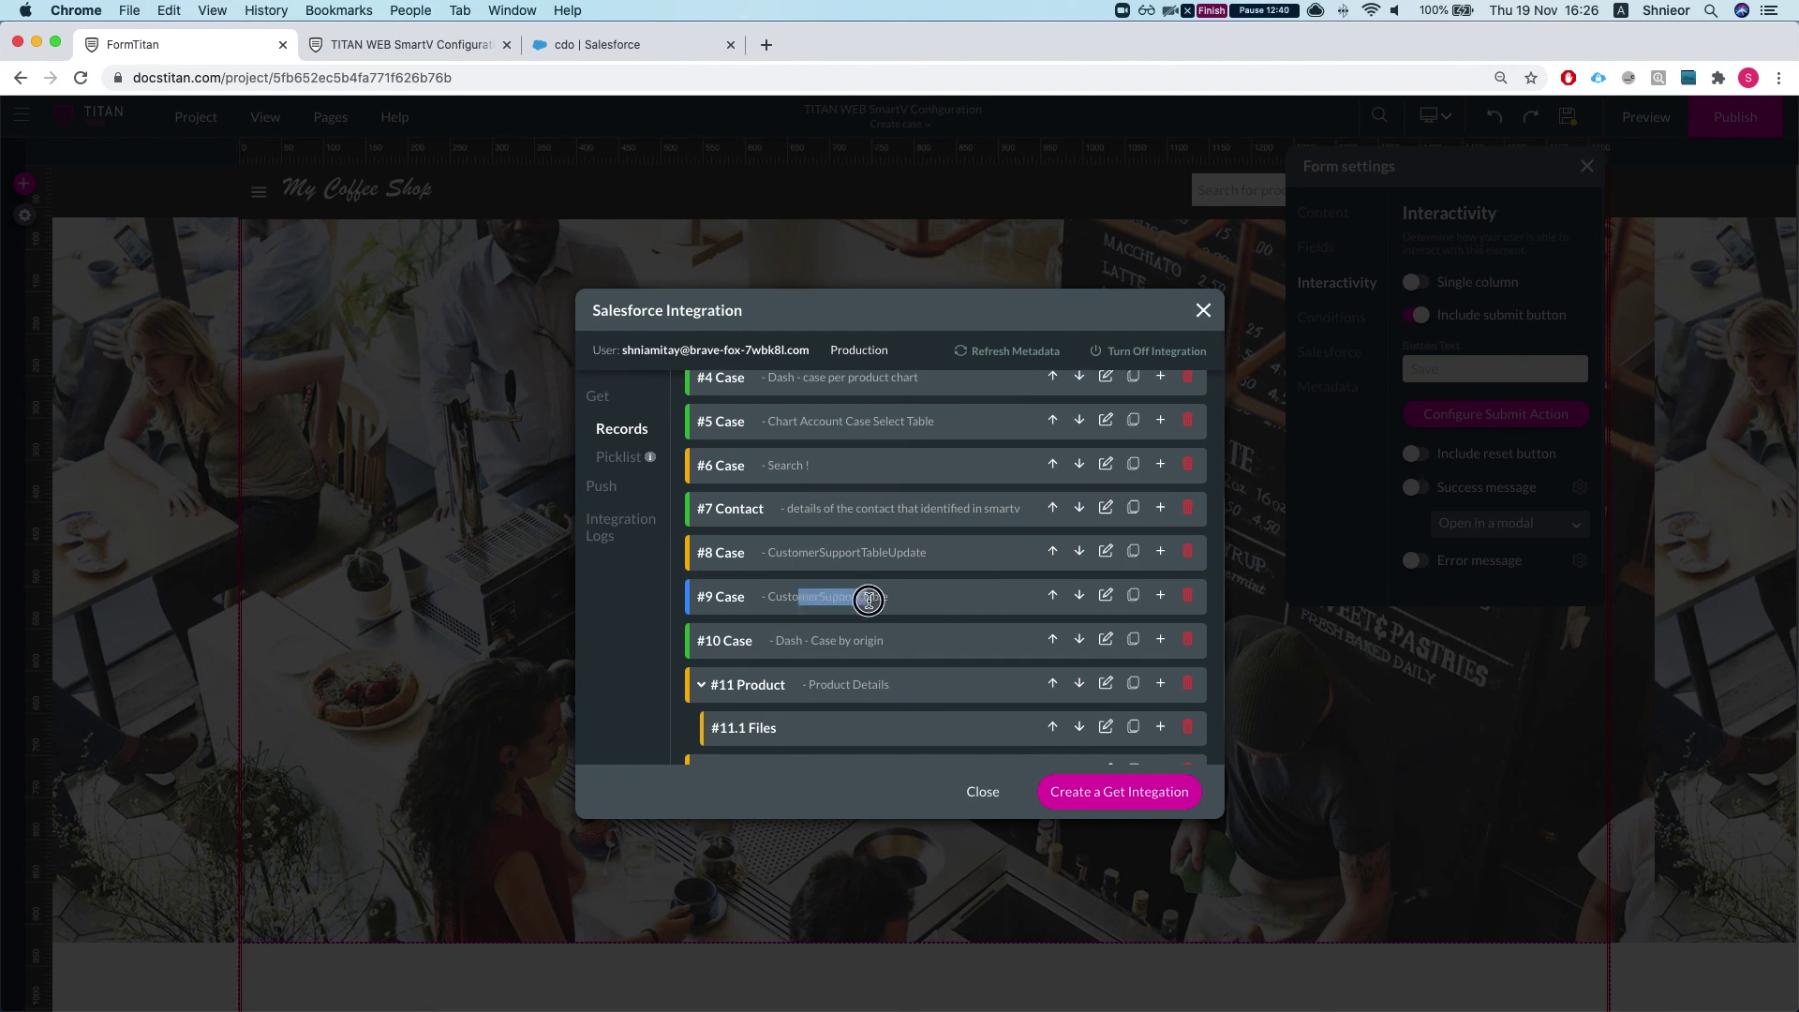
{"action": "left_click", "coordinate": [1106, 596]}
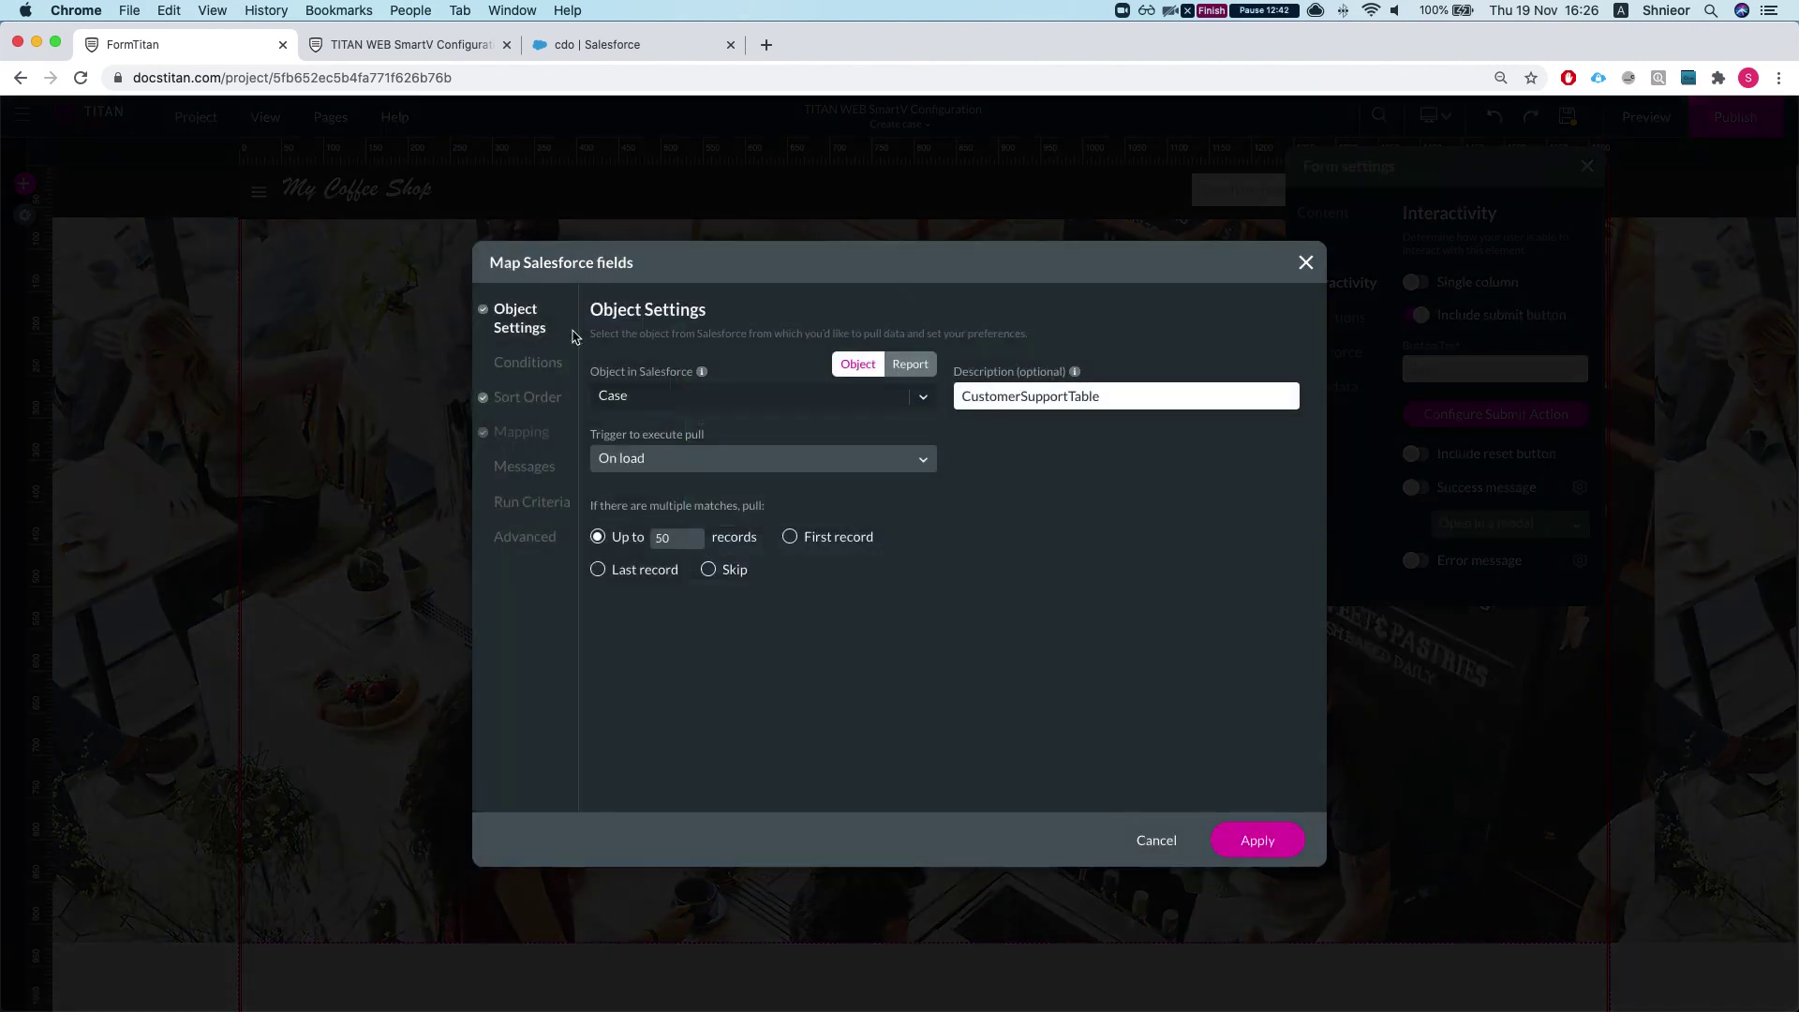
{"action": "left_click", "coordinate": [651, 468]}
{"action": "left_click", "coordinate": [650, 559]}
- Add its condition Contact ID Equals SmartV Id and apply it
{"action": "left_click", "coordinate": [525, 364]}
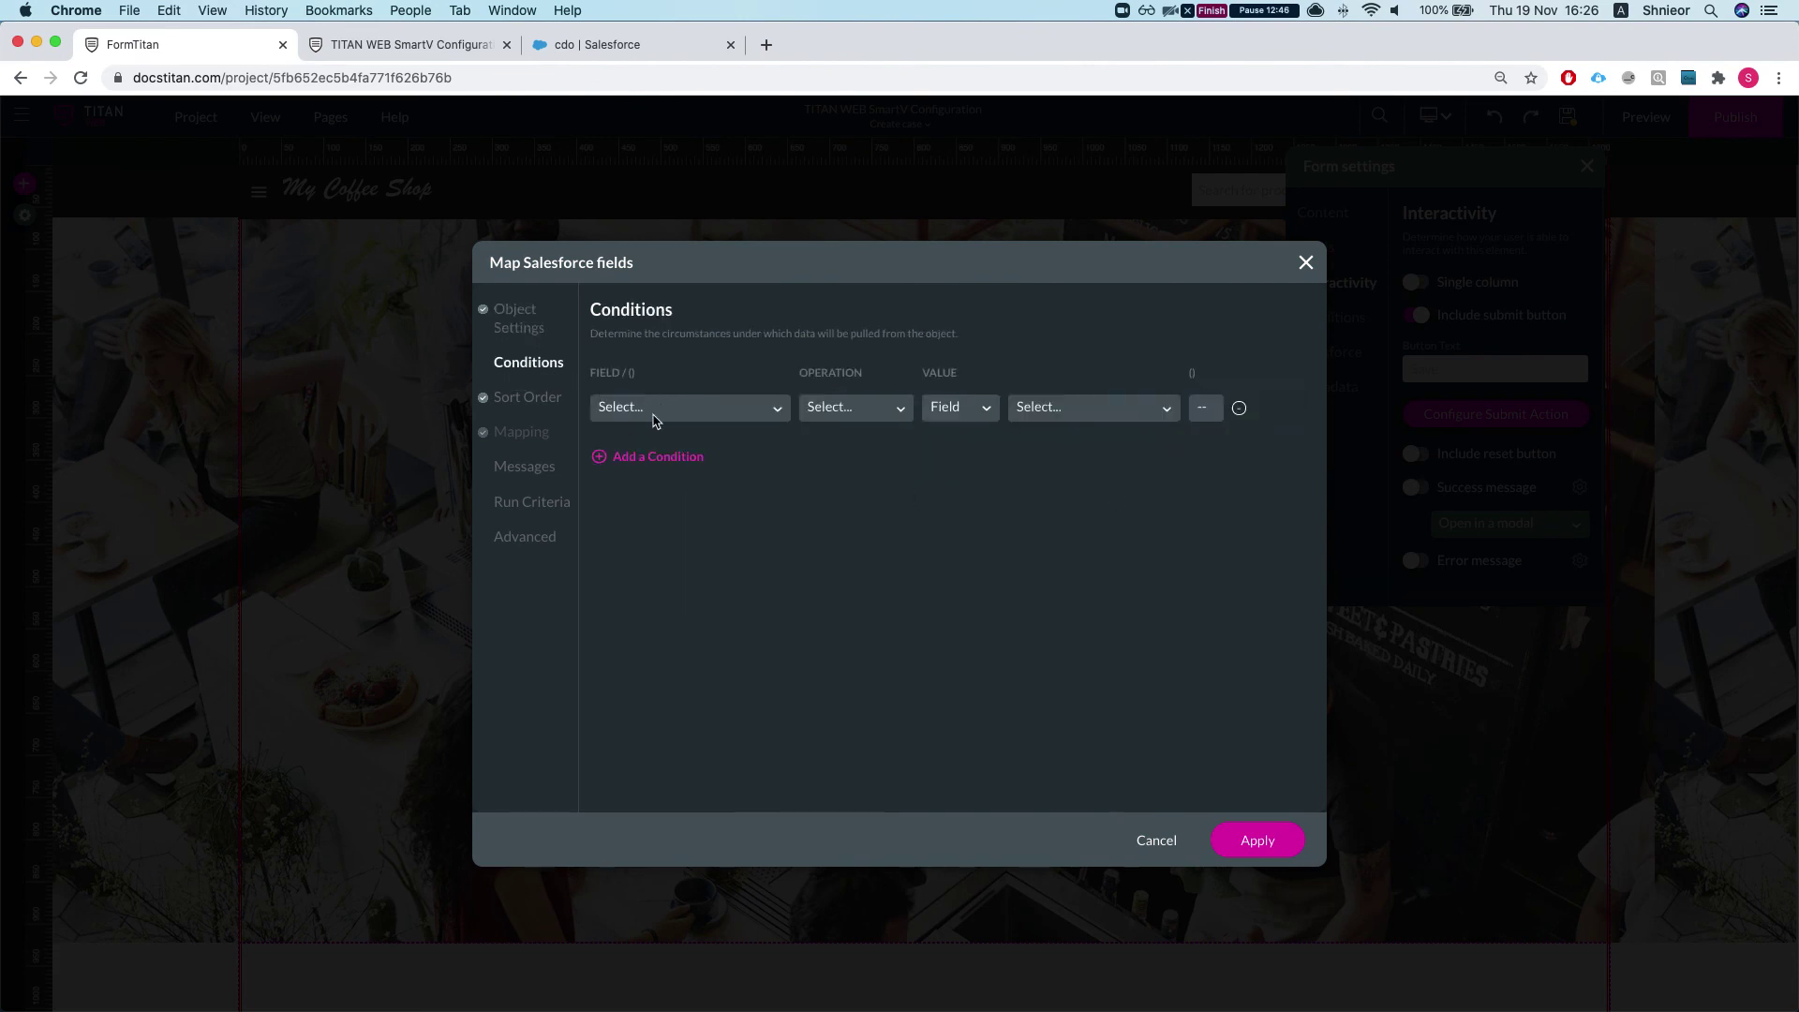
{"action": "left_click", "coordinate": [656, 414]}
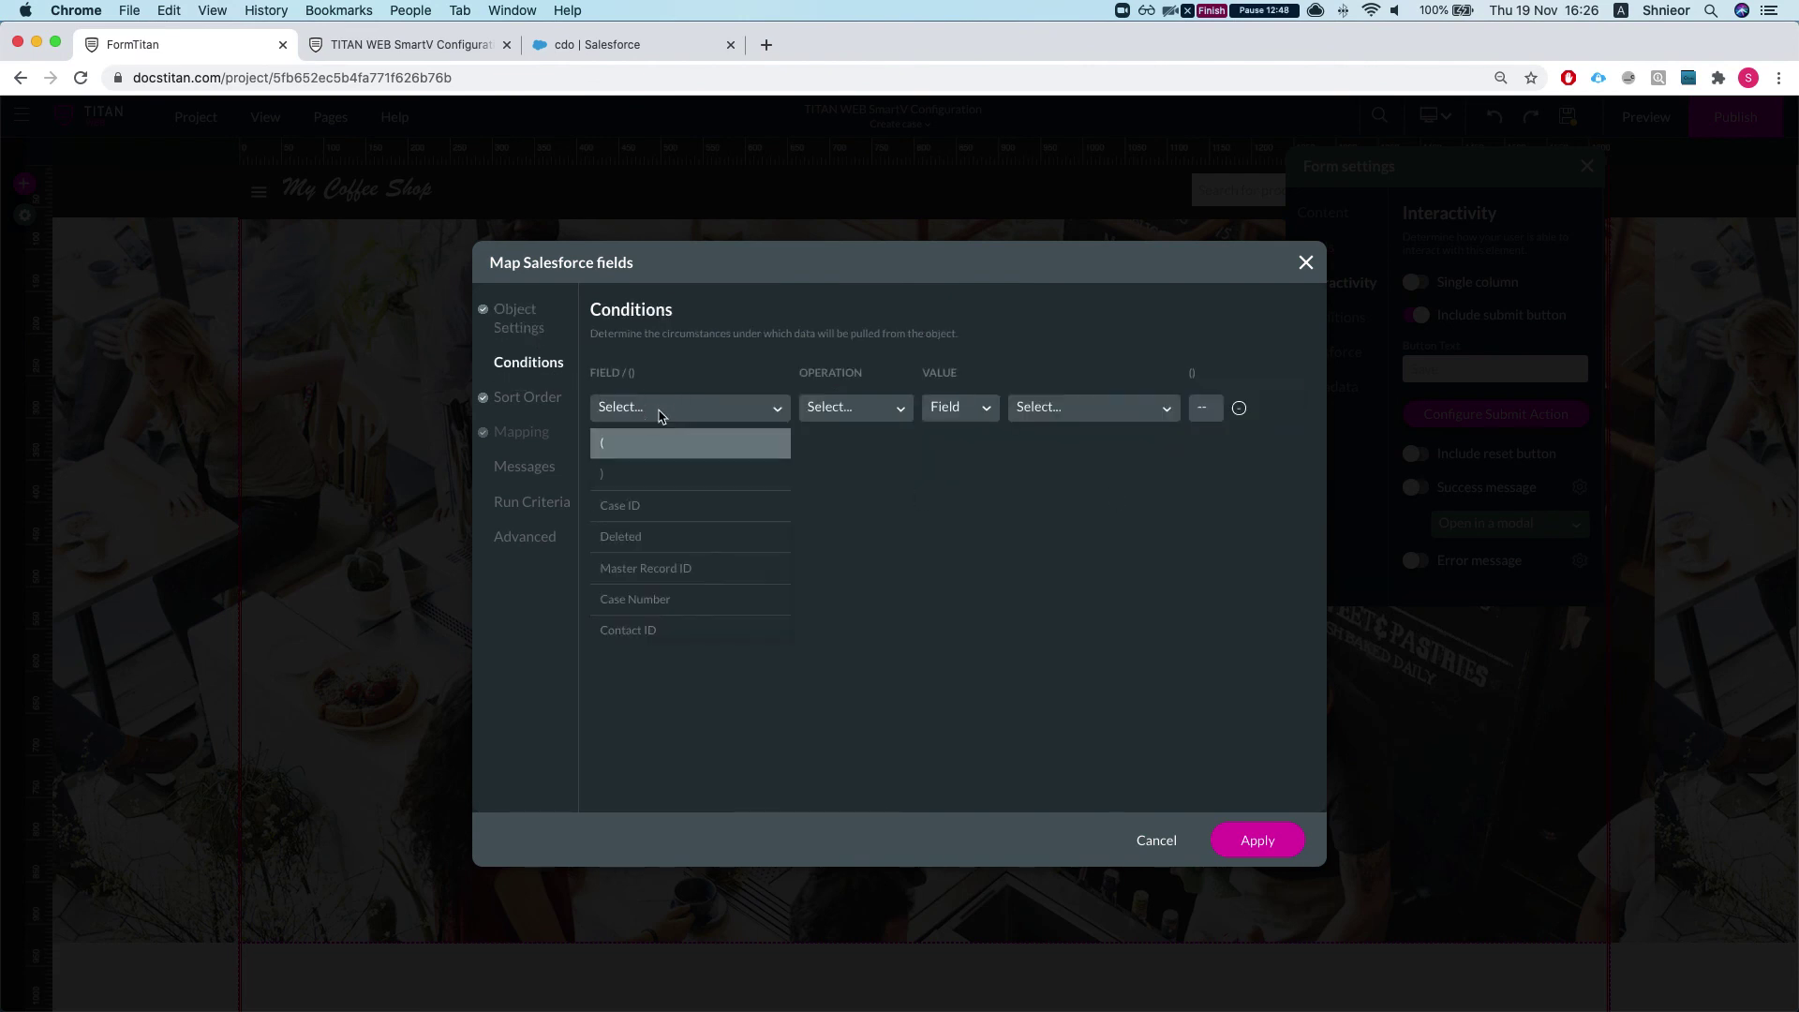
{"action": "type", "text": "cont"}
{"action": "key", "text": "Return"}
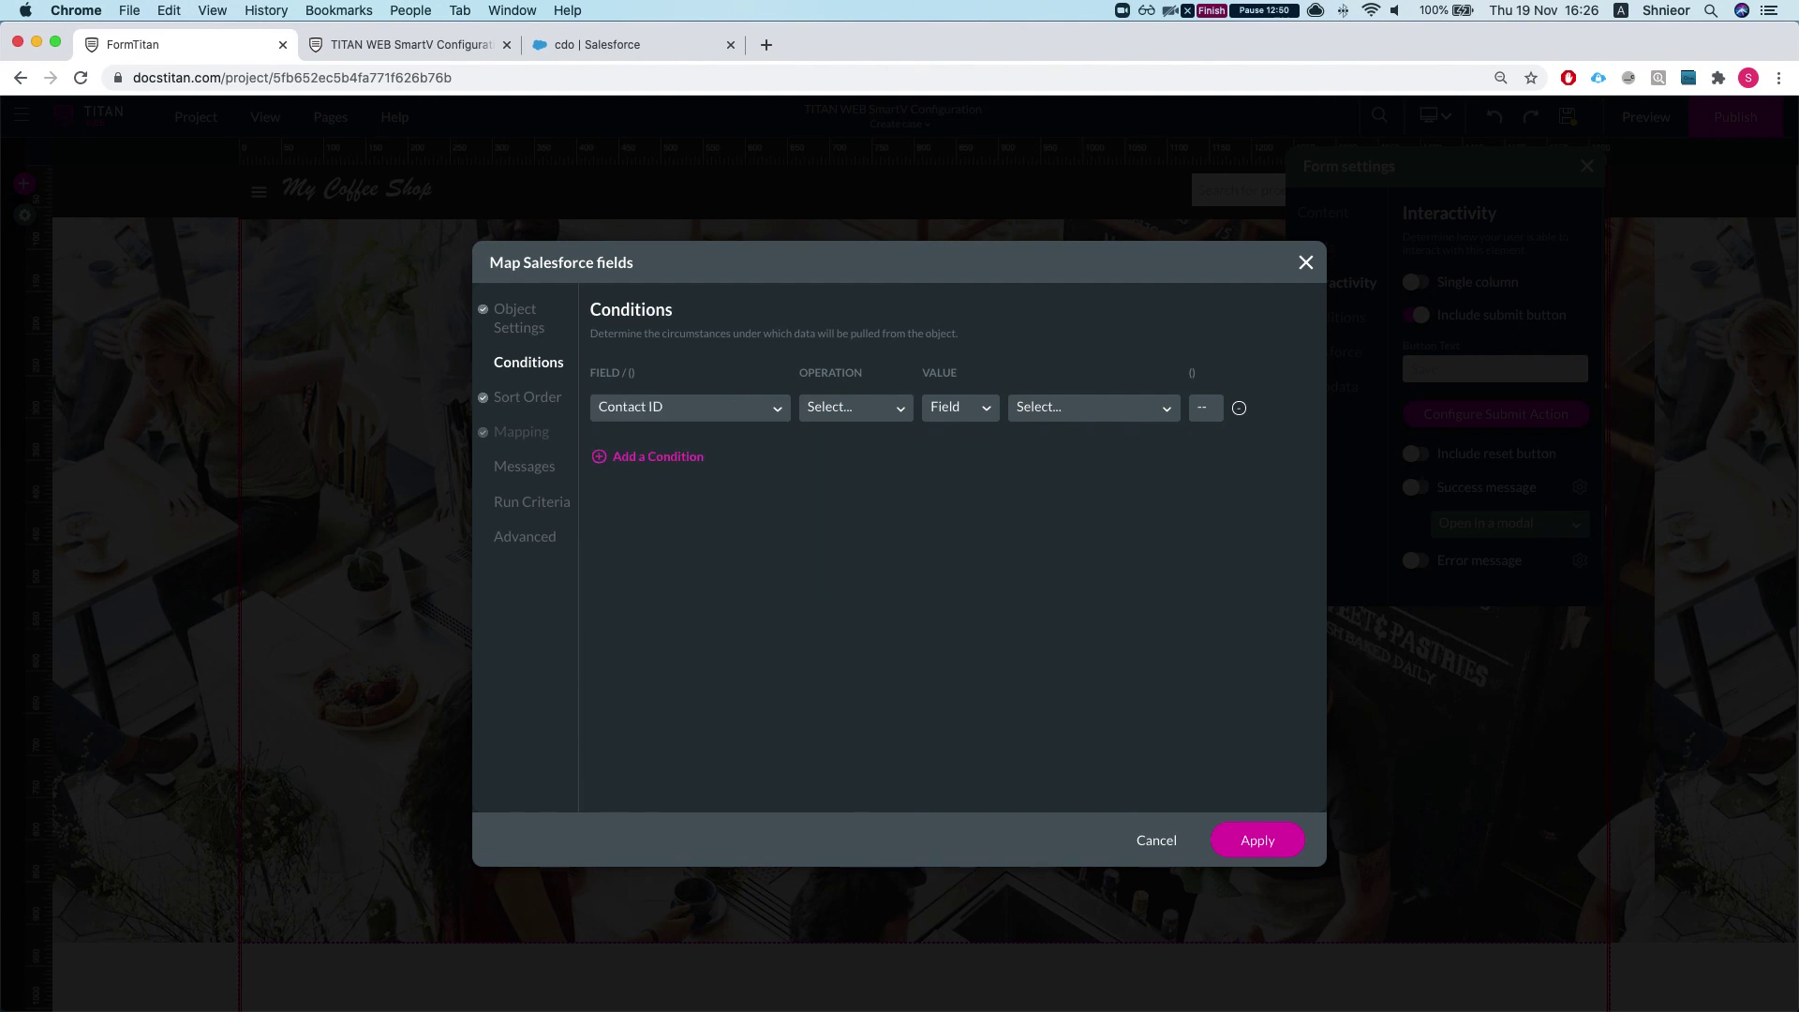
{"action": "left_click", "coordinate": [828, 412]}
{"action": "left_click", "coordinate": [834, 469]}
{"action": "left_click", "coordinate": [1031, 408]}
{"action": "type", "text": "smart"}
{"action": "key", "text": "Return"}
{"action": "left_click", "coordinate": [1265, 845]}
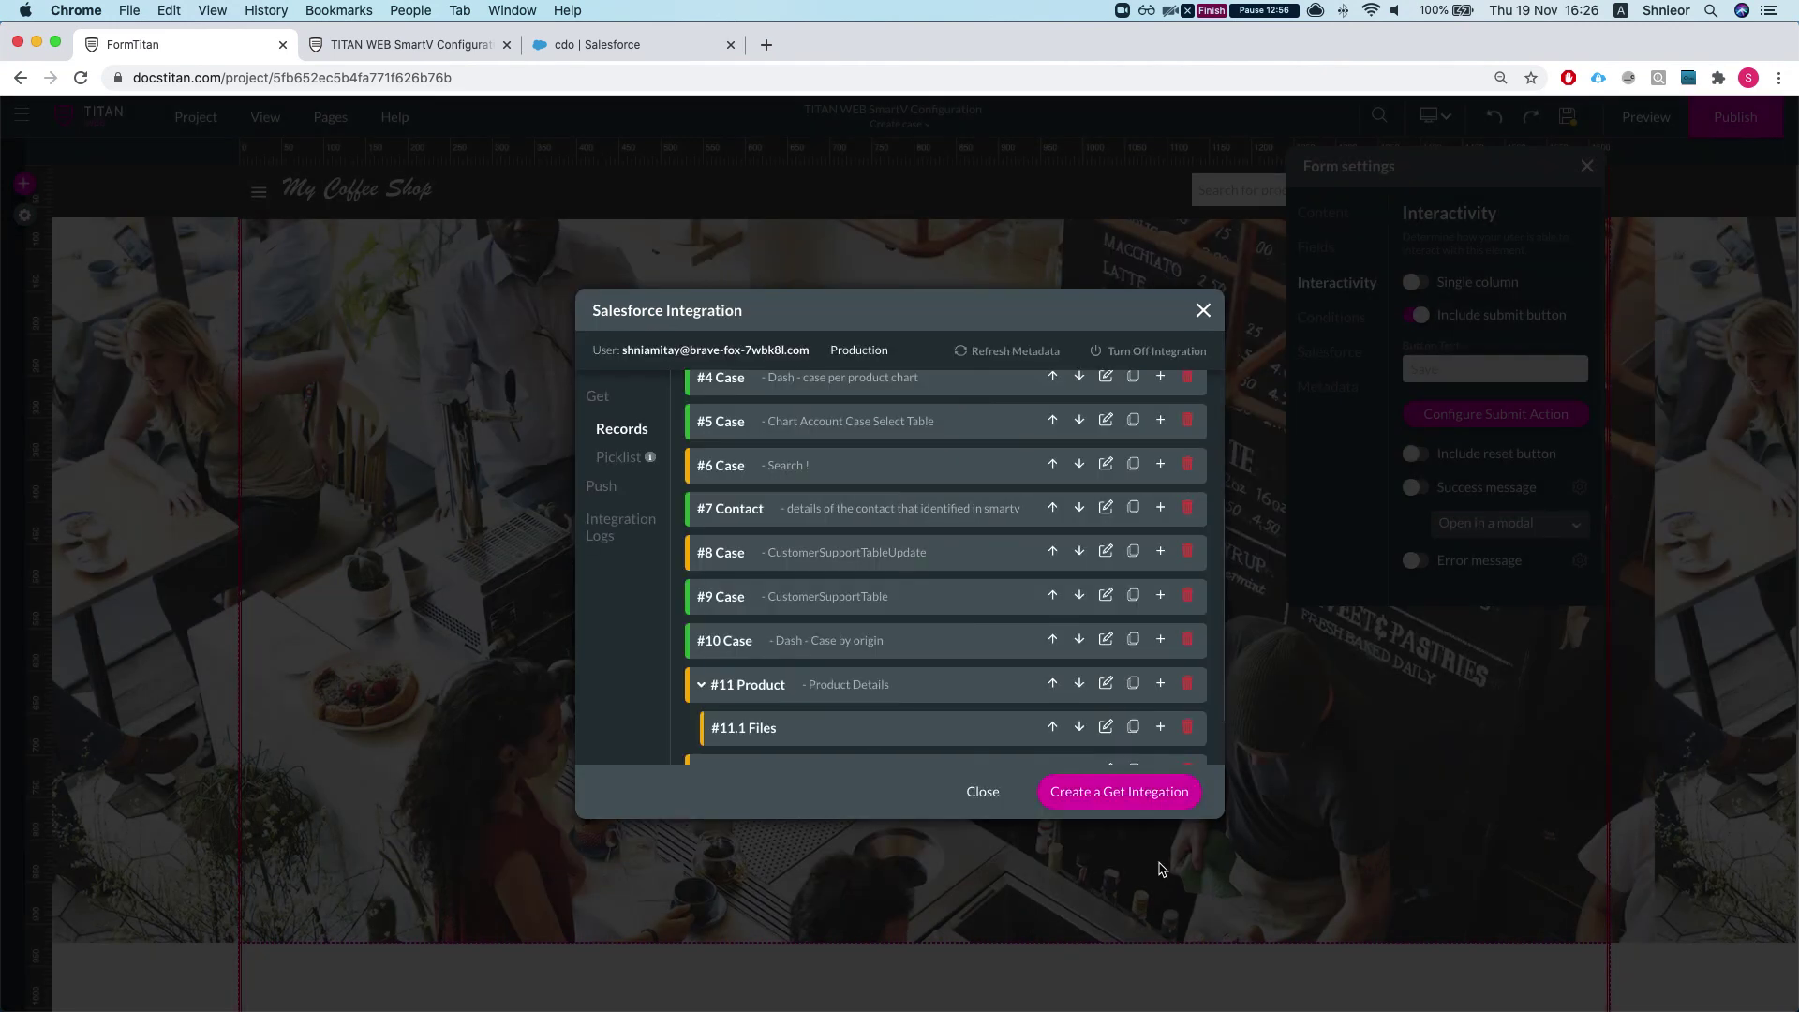
- Close the integration, rule action and form settings dialogs and save the project
{"action": "left_click", "coordinate": [991, 798]}
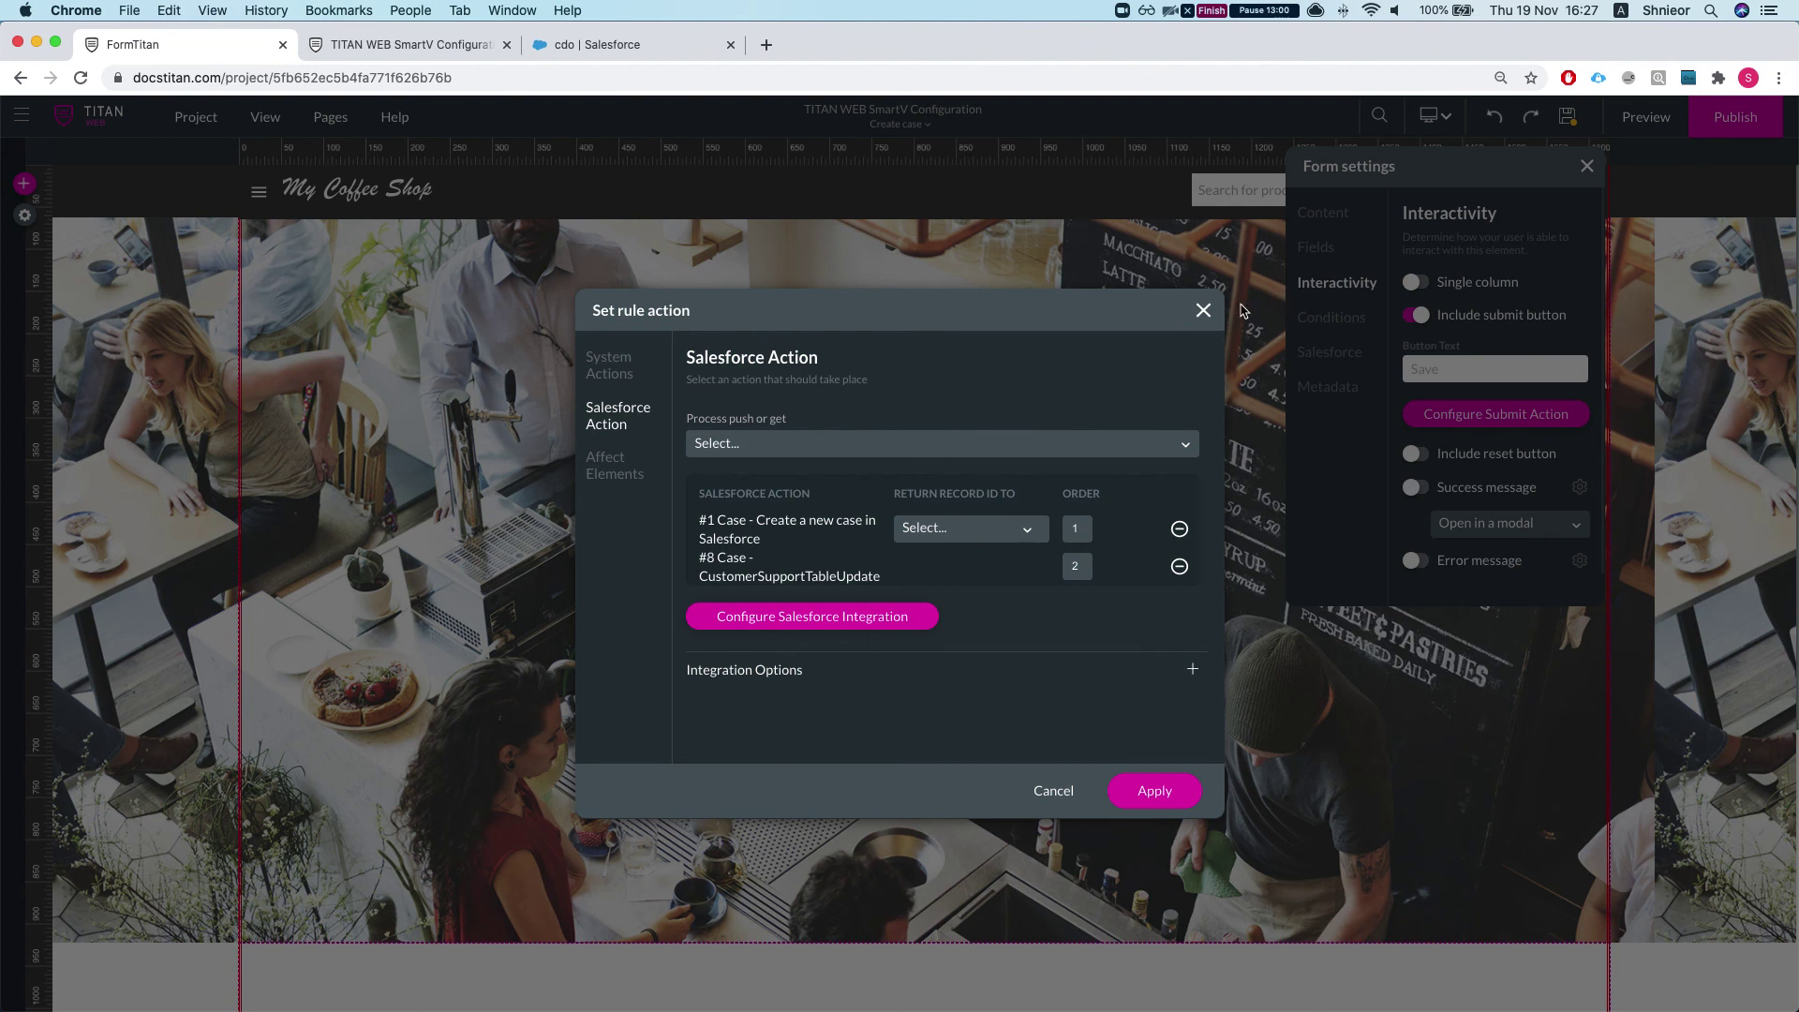
{"action": "left_click", "coordinate": [1203, 310]}
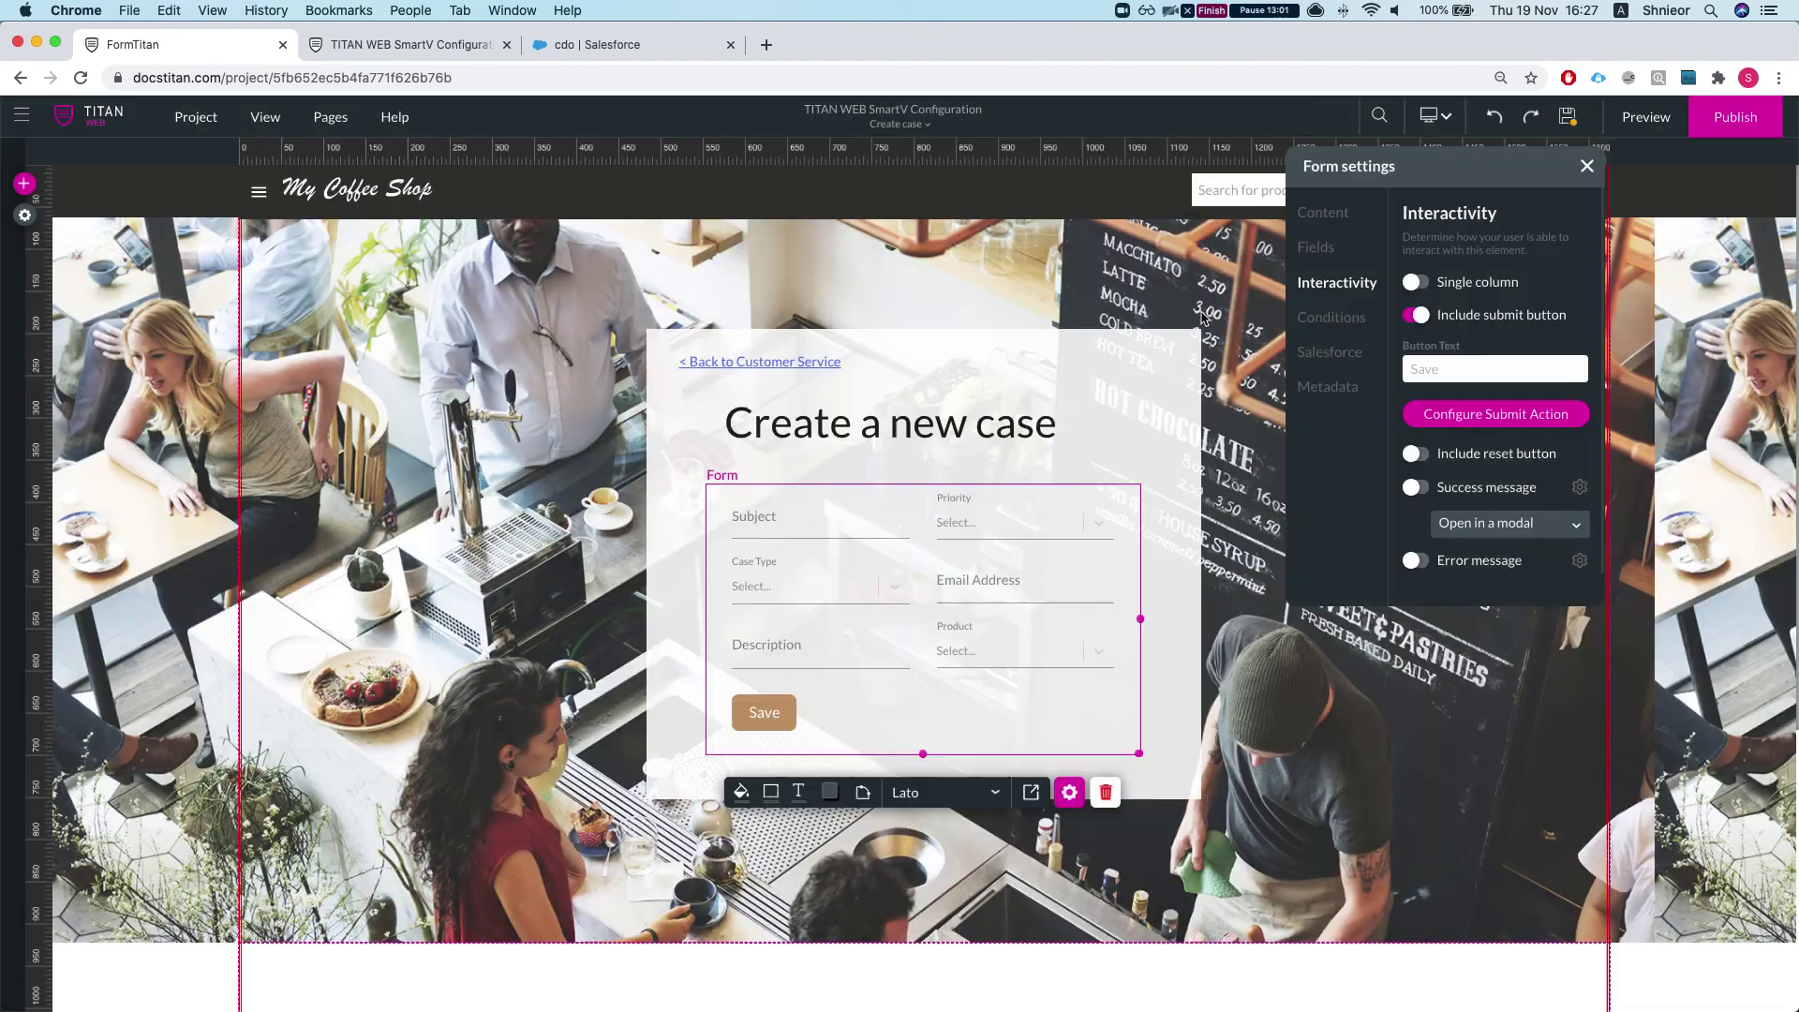
{"action": "left_click", "coordinate": [1586, 166]}
{"action": "left_click", "coordinate": [1574, 122]}
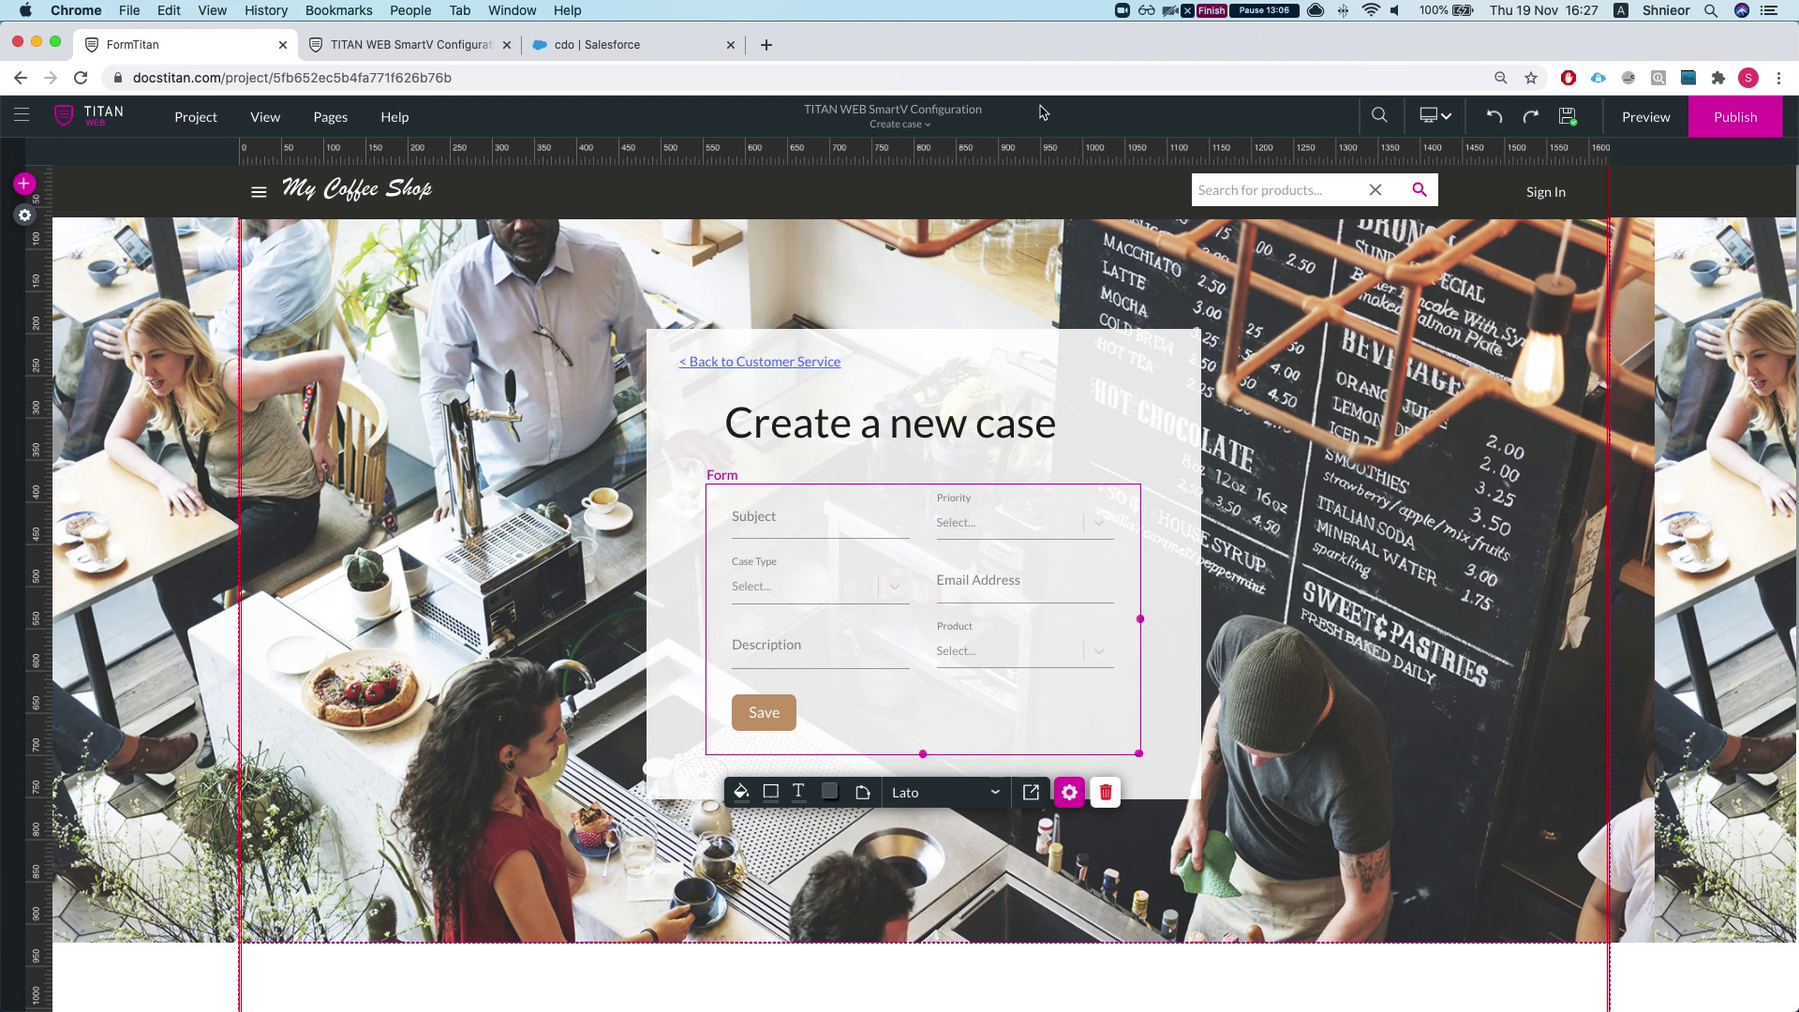
- Reload the live coffee-shop site and log in with the account email and verification code
{"action": "key", "text": "ctrl+Tab"}
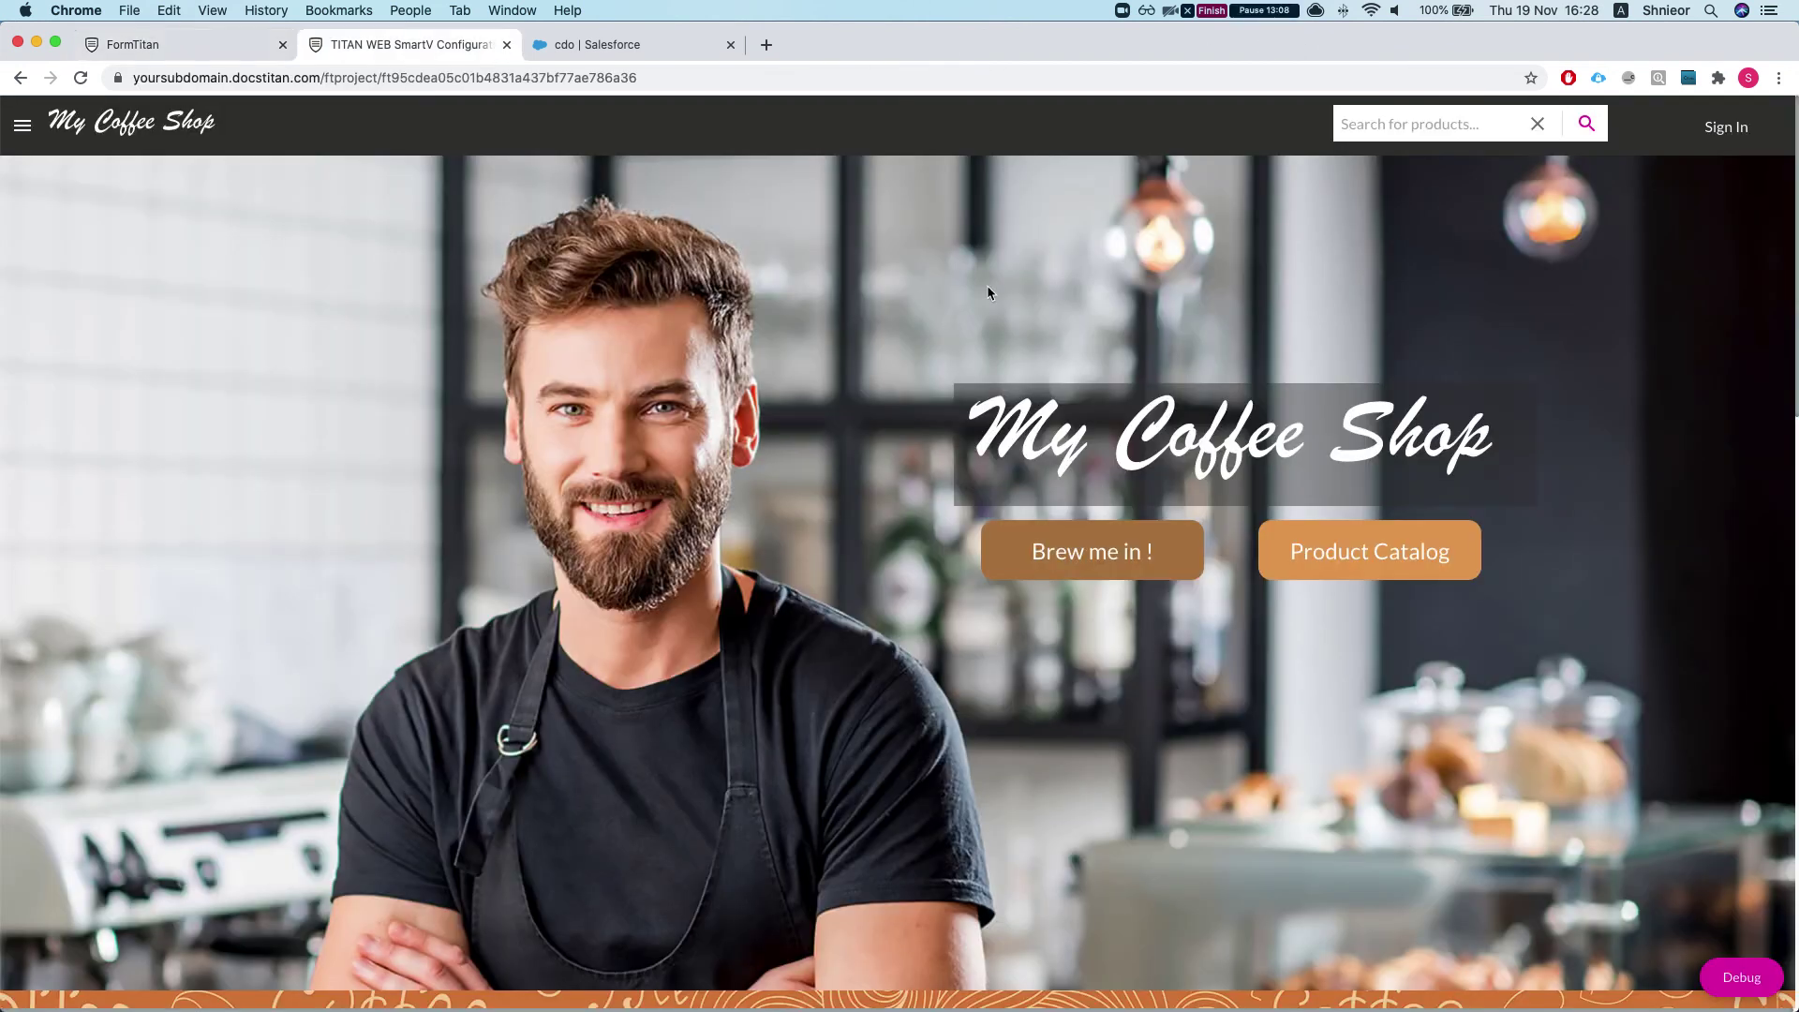
{"action": "key", "text": "super+r"}
{"action": "left_click", "coordinate": [21, 125]}
{"action": "left_click", "coordinate": [131, 286]}
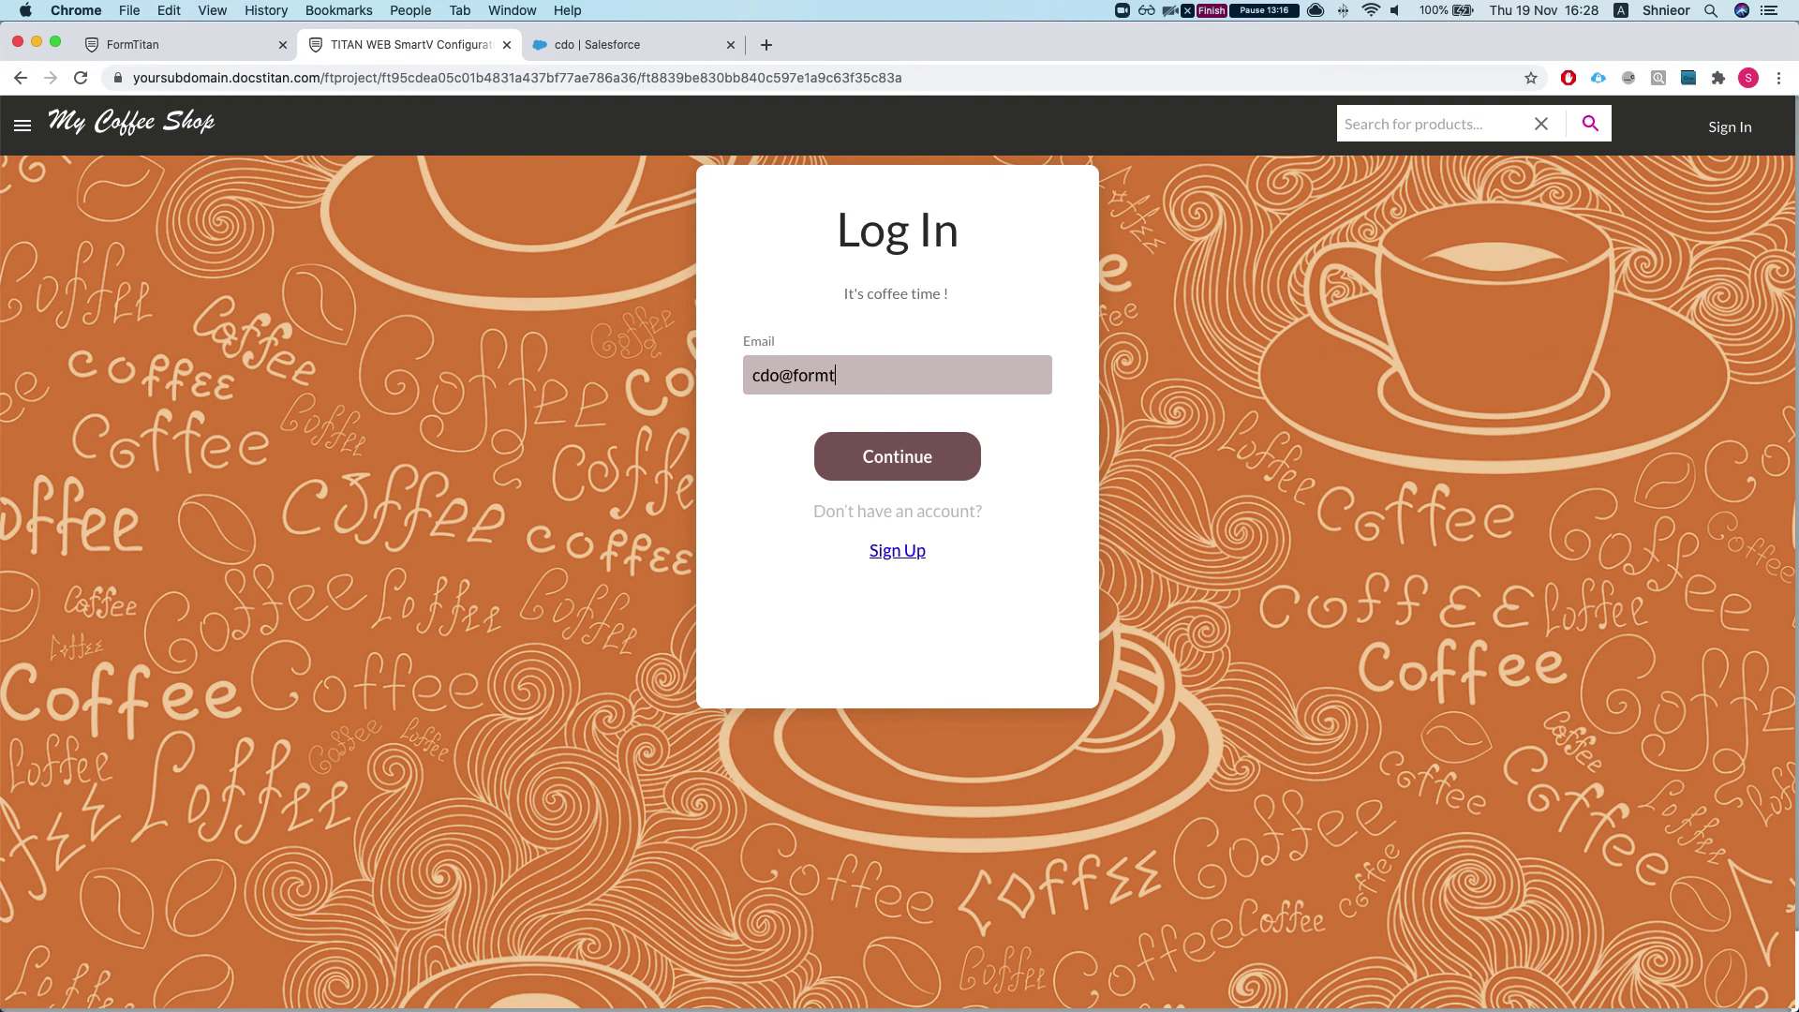
{"action": "key", "text": "Return"}
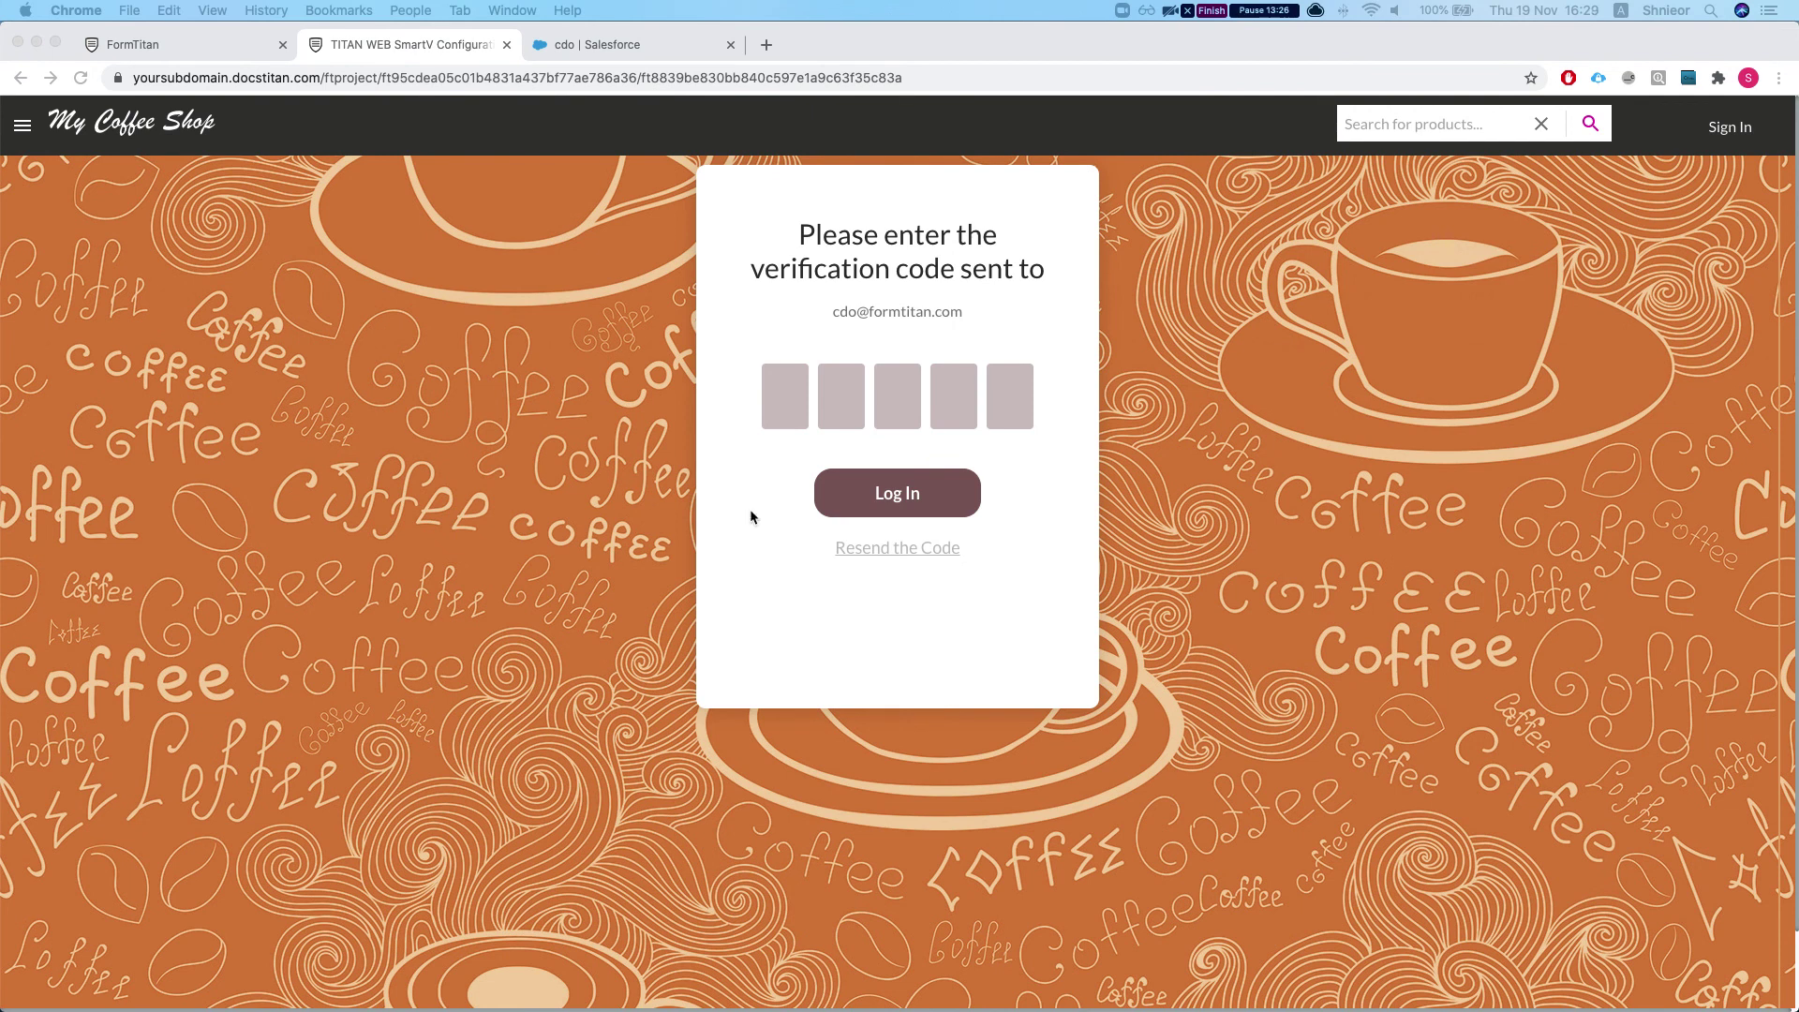
{"action": "left_click", "coordinate": [767, 398]}
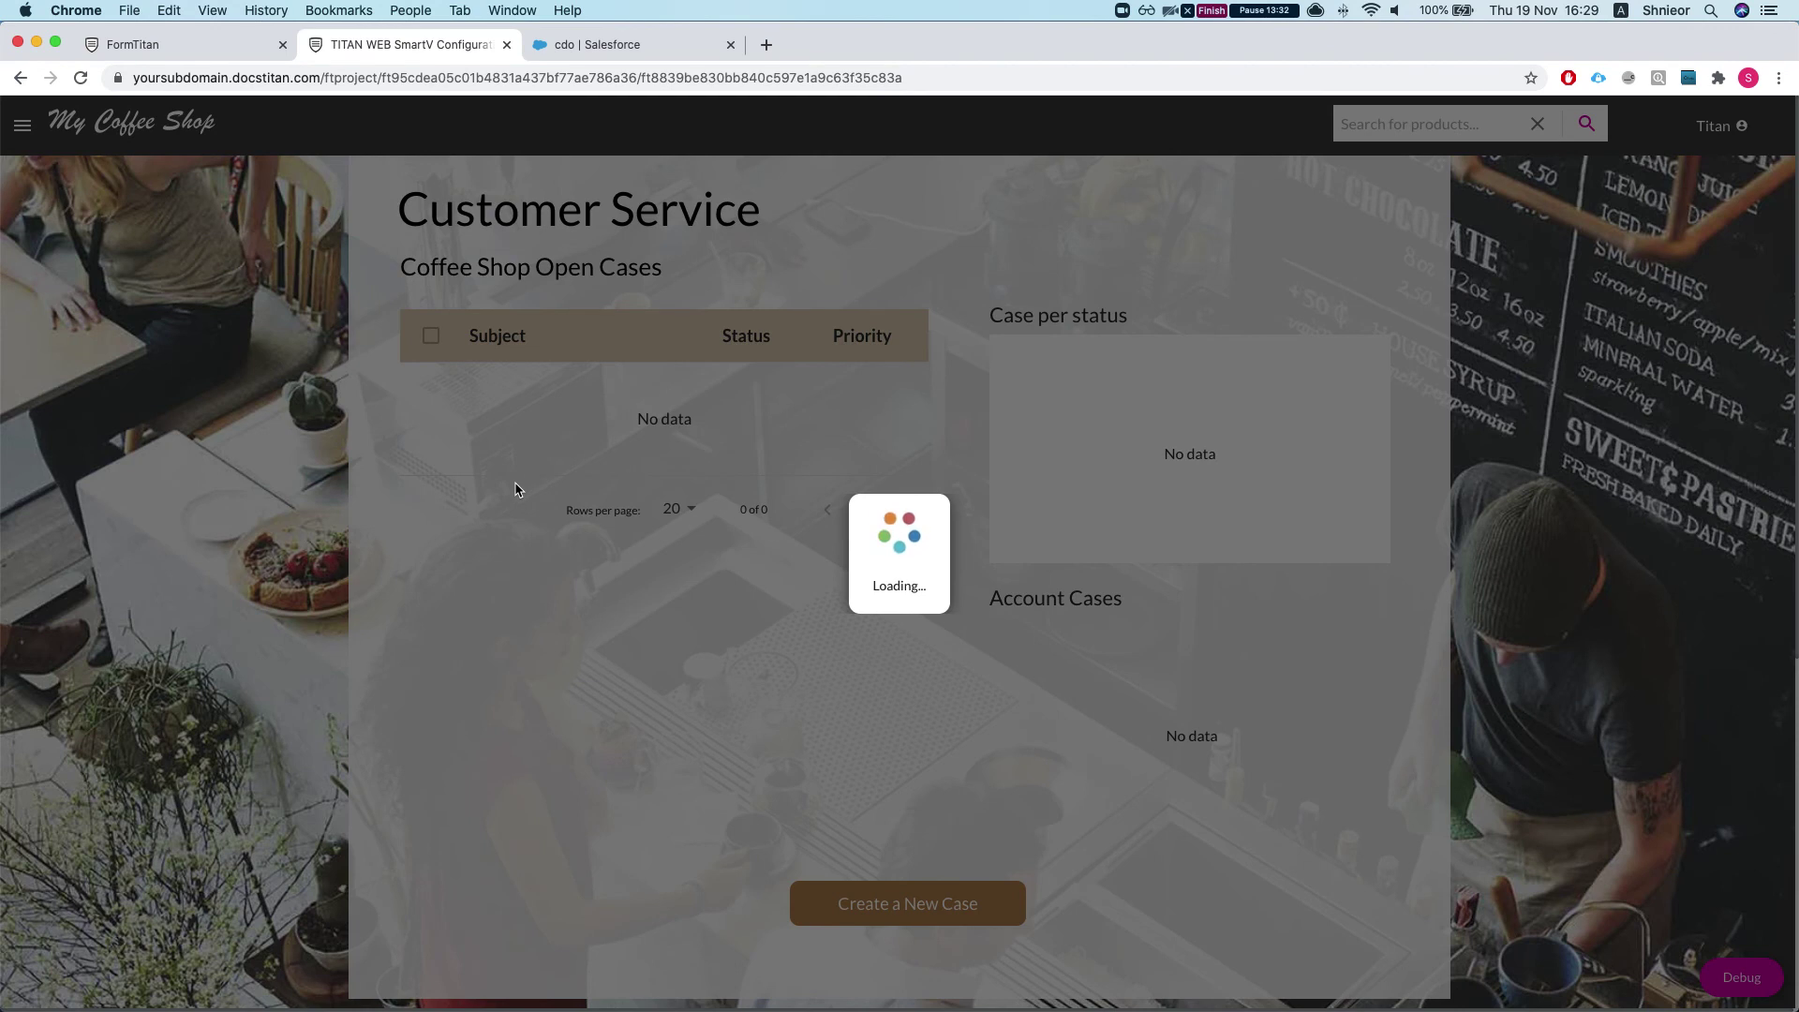
- Copy the case subject 'Some bla important subject' from the open cases list
{"action": "scroll", "coordinate": [539, 482], "scroll_direction": "down", "scroll_amount": 1}
{"action": "scroll", "coordinate": [540, 482], "scroll_direction": "up", "scroll_amount": 1}
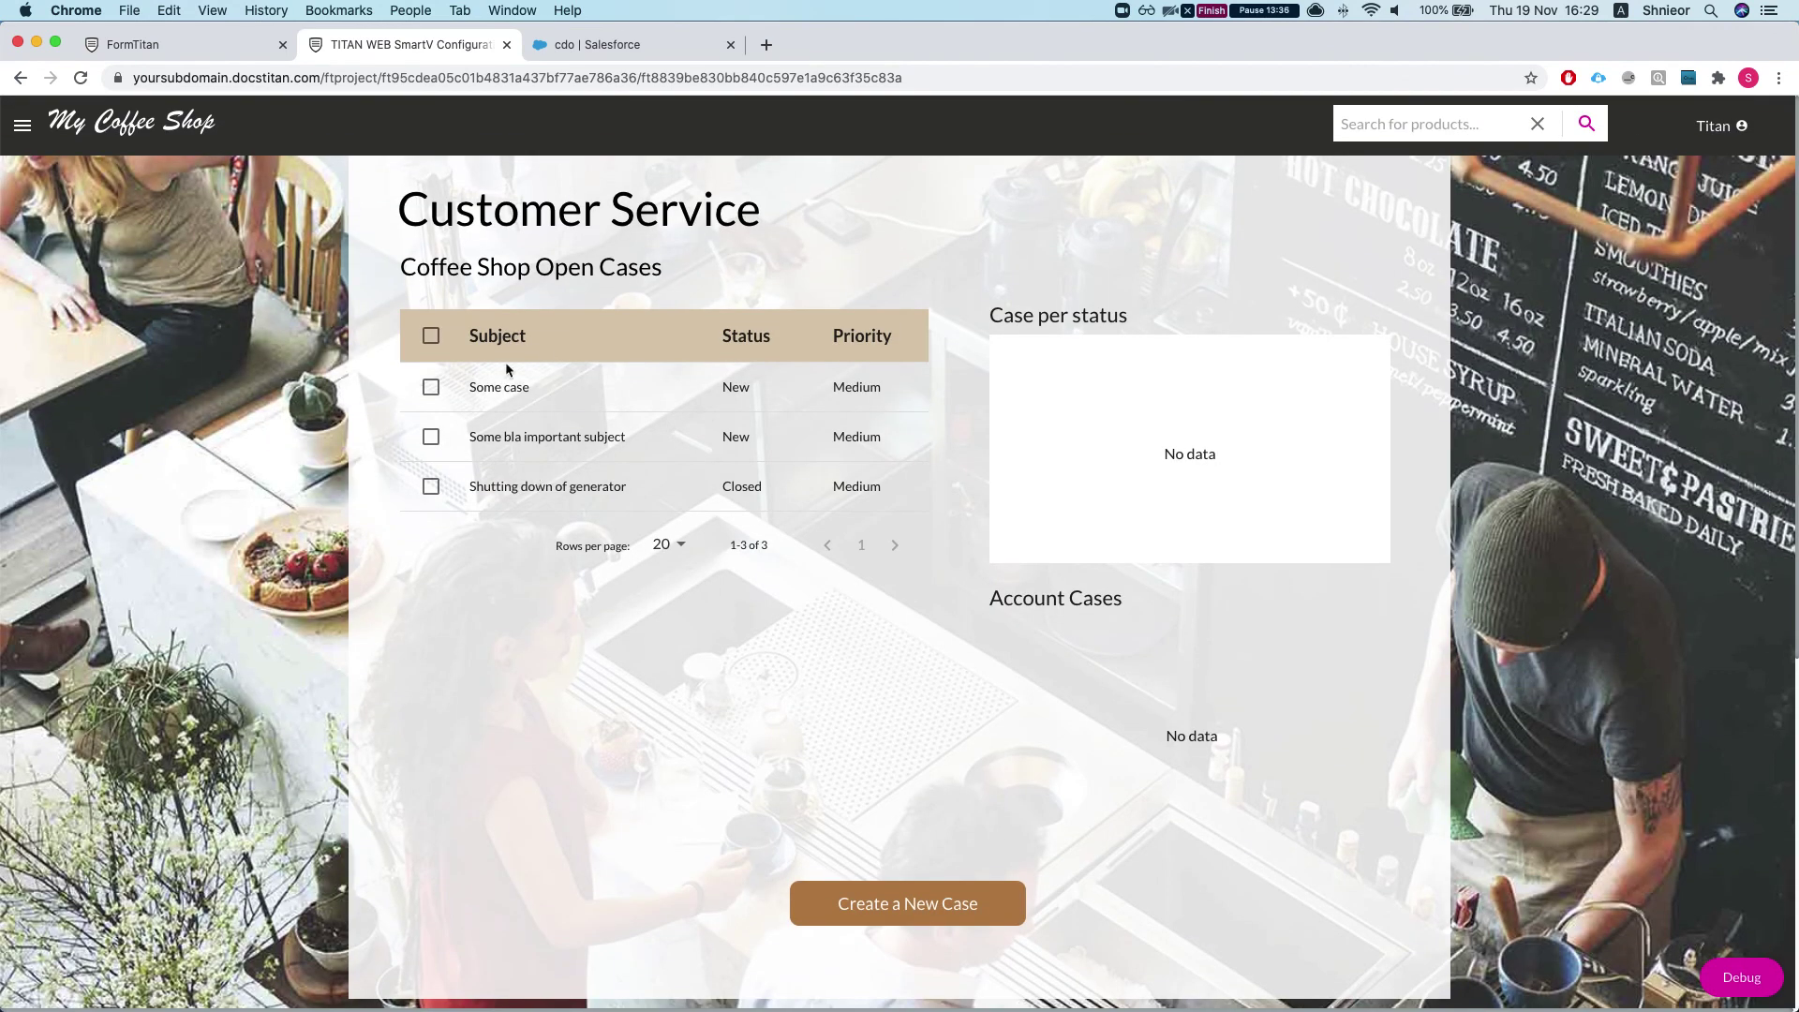
{"action": "triple_click", "coordinate": [521, 429]}
{"action": "key", "text": "ctrl+c"}
{"action": "left_click", "coordinate": [596, 47]}
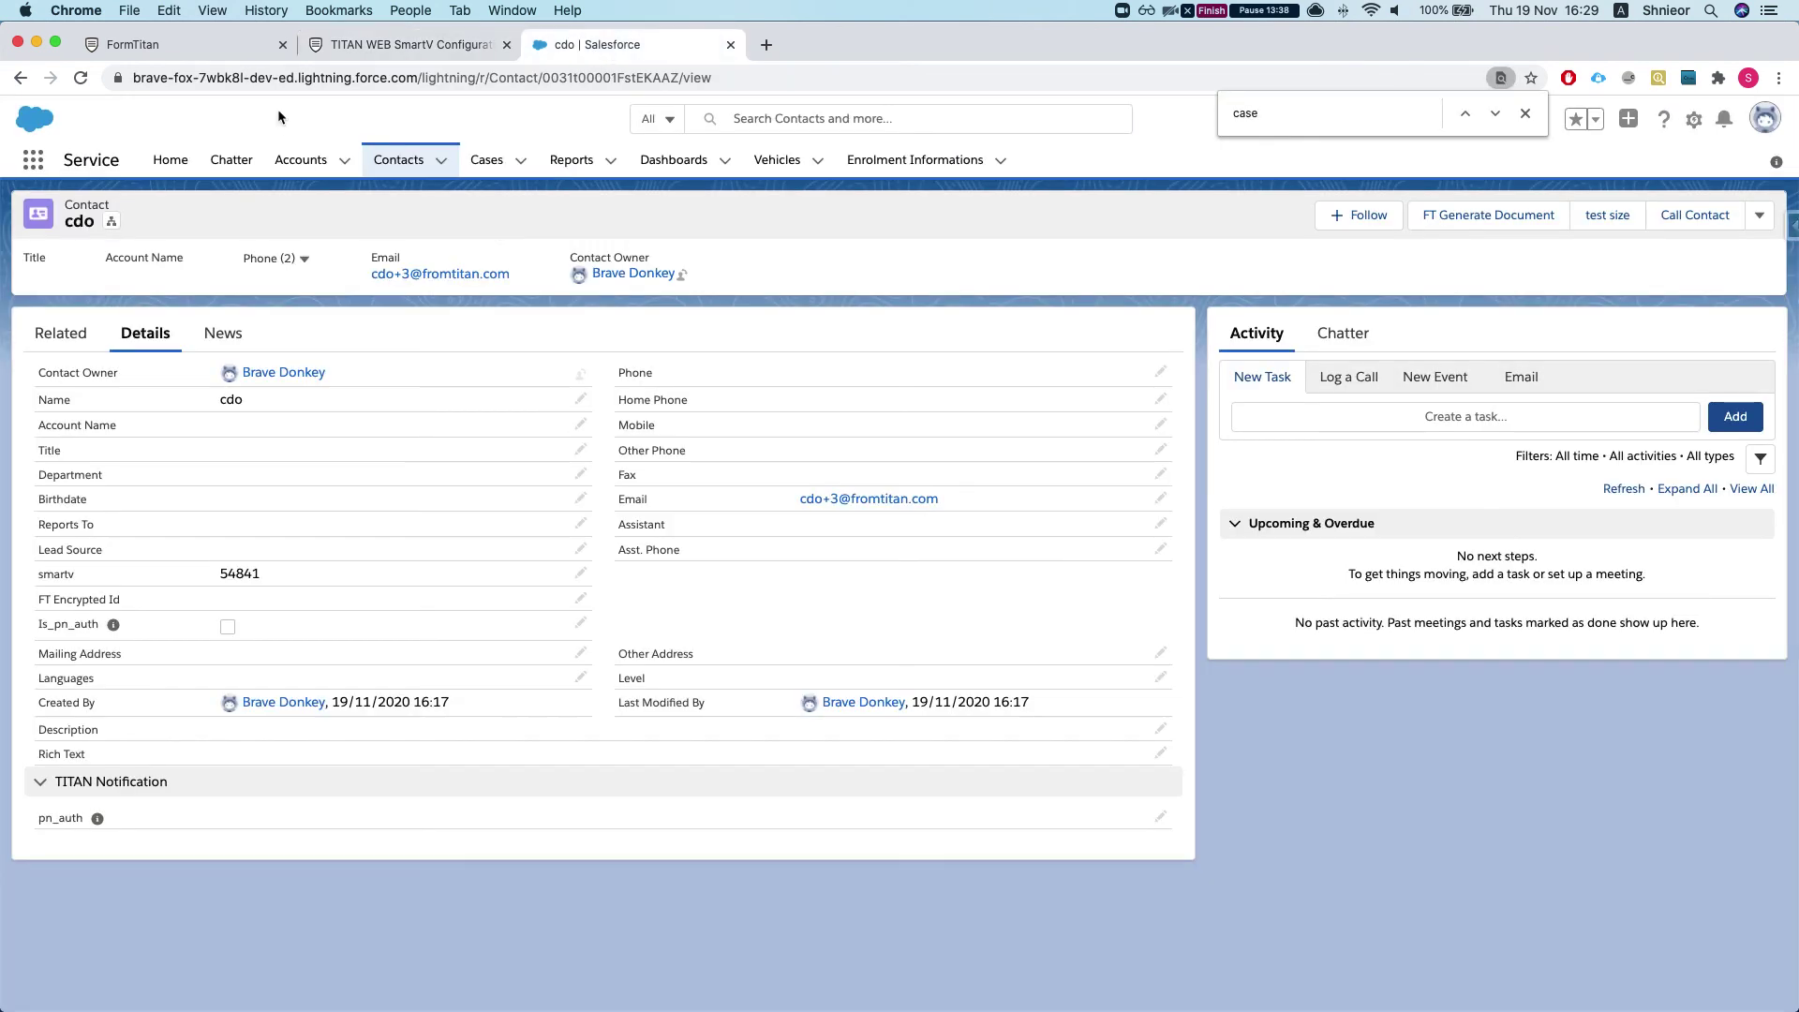
- Search Salesforce for 'Some bla important subject', check the case's contact, and return to the site
{"action": "left_click", "coordinate": [764, 118]}
{"action": "key", "text": "ctrl+v"}
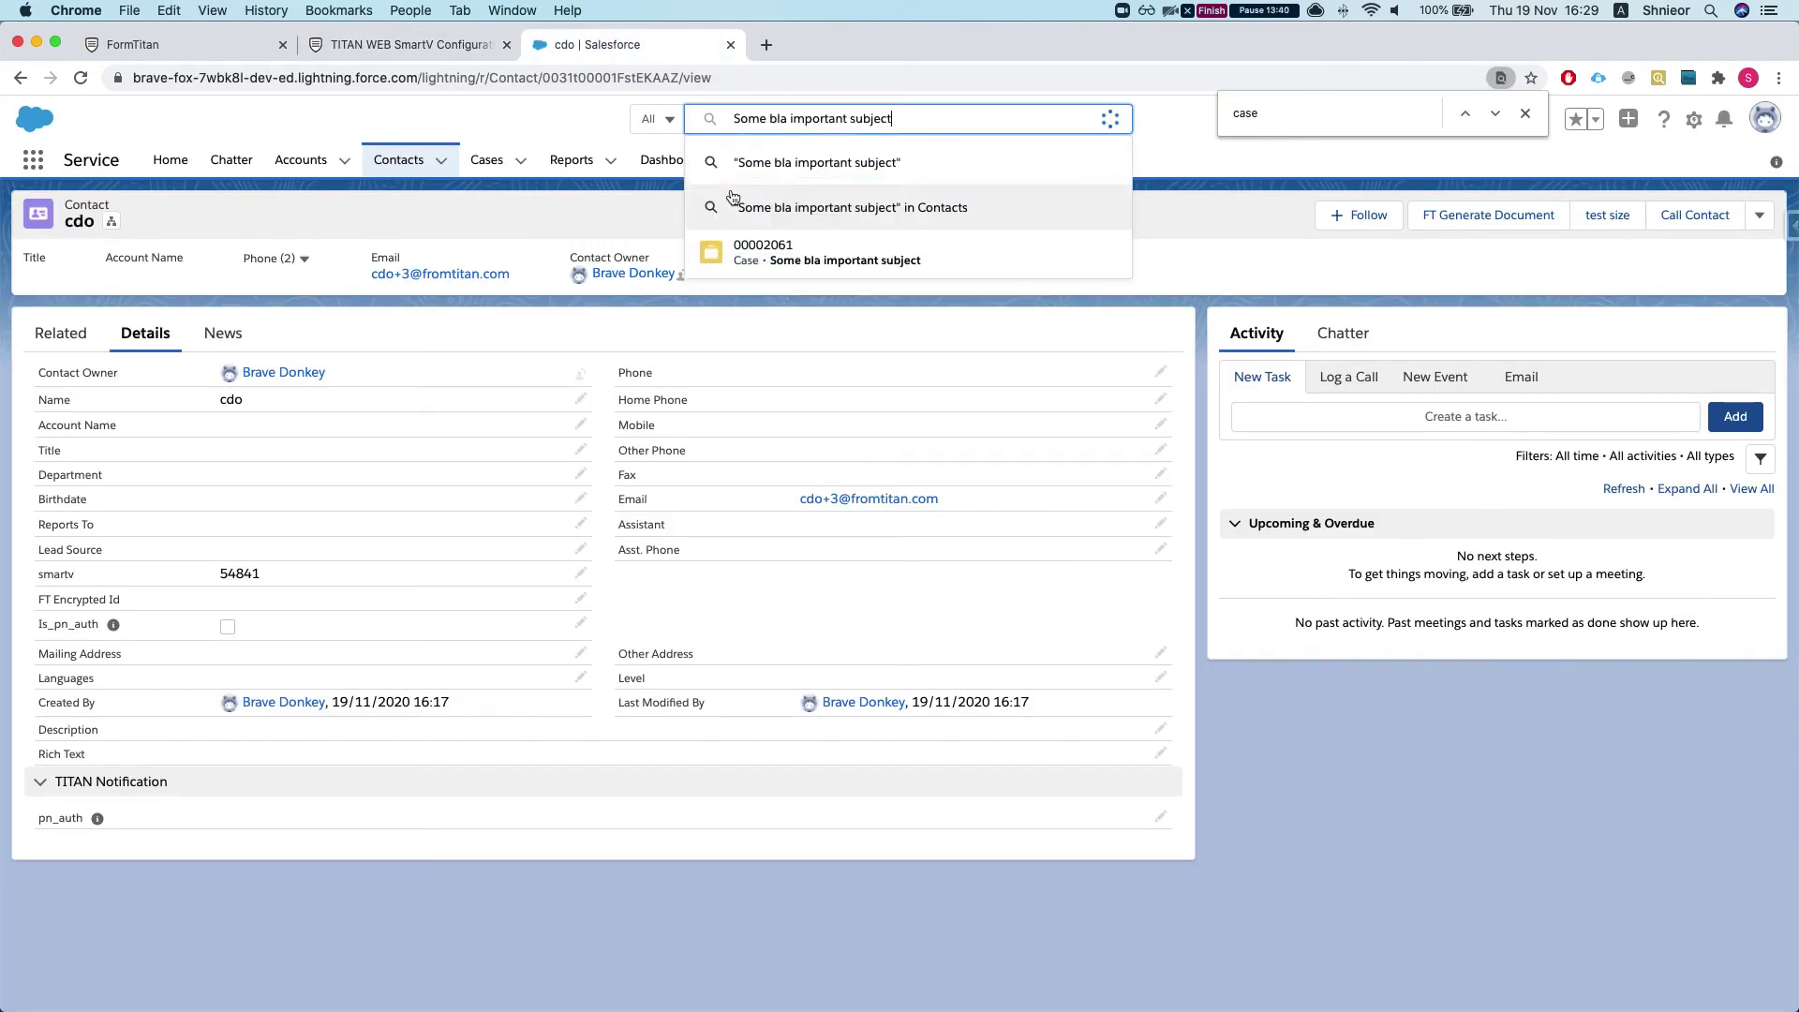
{"action": "left_click", "coordinate": [750, 247]}
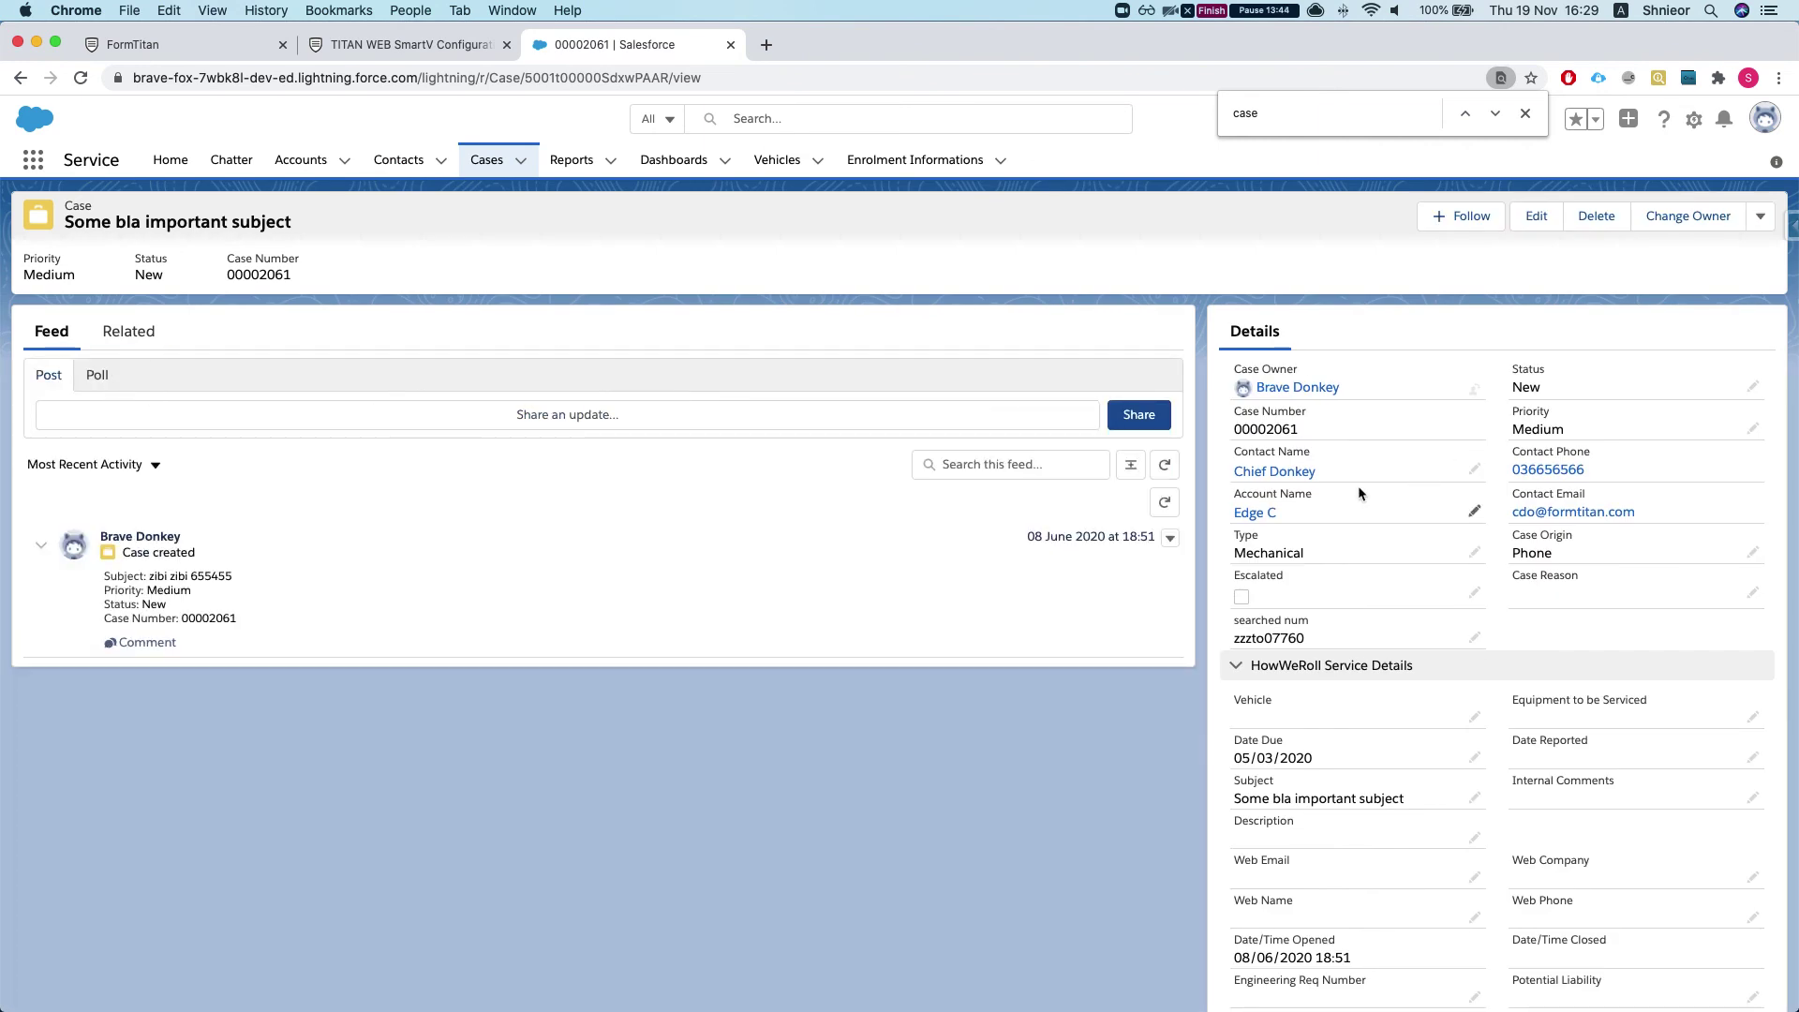
{"action": "scroll", "coordinate": [1421, 494], "scroll_direction": "down", "scroll_amount": 2}
{"action": "left_click_drag", "start_coordinate": [1228, 420], "coordinate": [1331, 418]}
{"action": "left_click", "coordinate": [451, 49]}
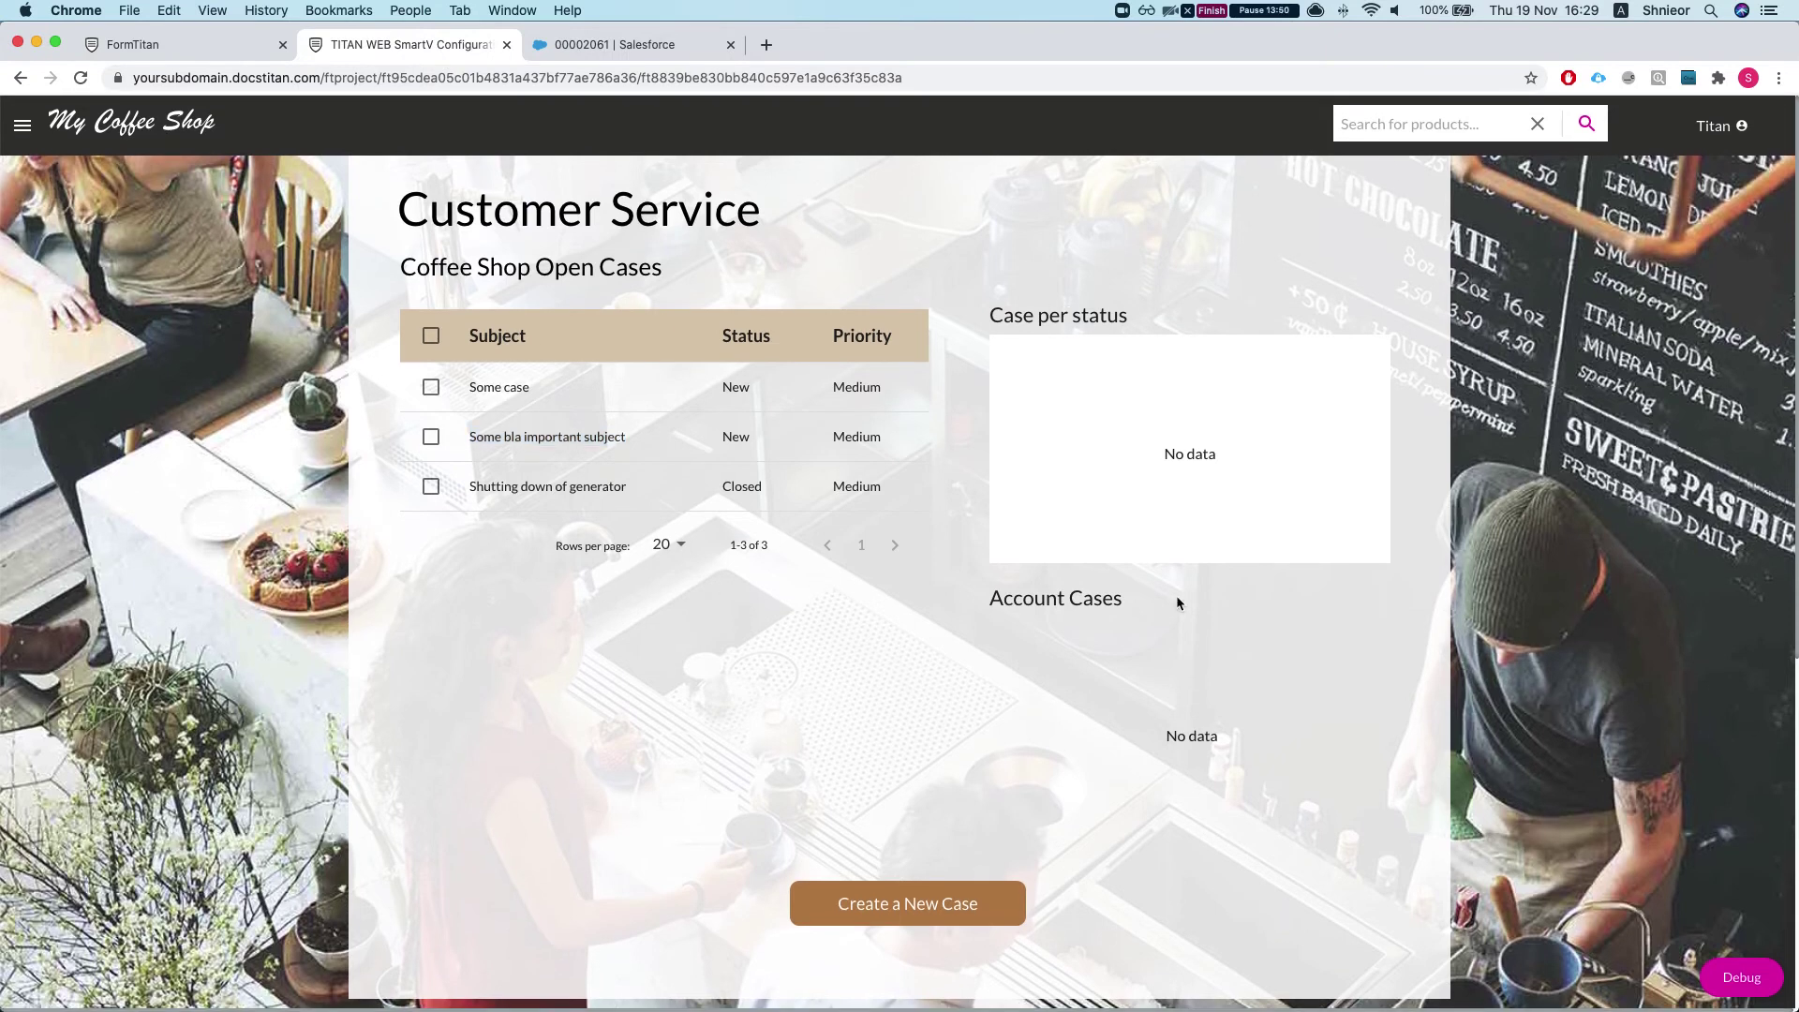
- Start a new case with subject Cdo, Low priority and Electrical case type
{"action": "left_click", "coordinate": [905, 904]}
{"action": "left_click", "coordinate": [783, 483]}
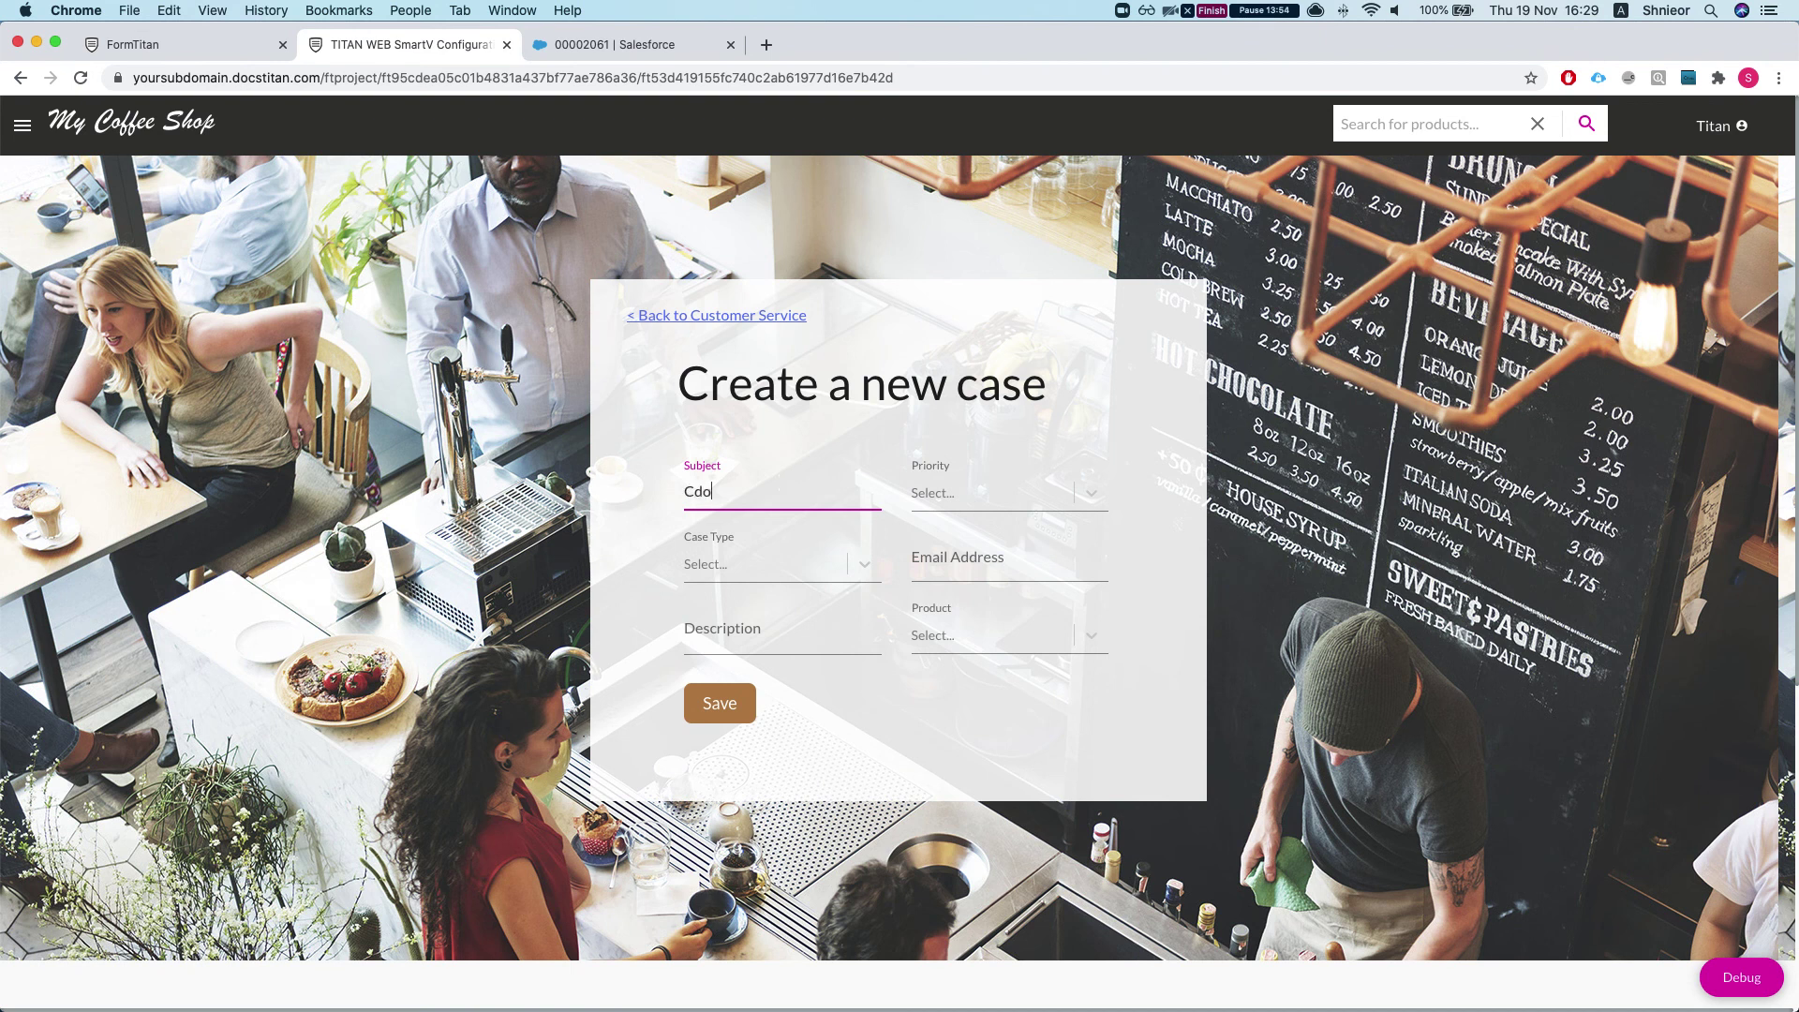
{"action": "type", "text": "C"}
{"action": "key", "text": "BackSpace"}
{"action": "key", "text": "BackSpace"}
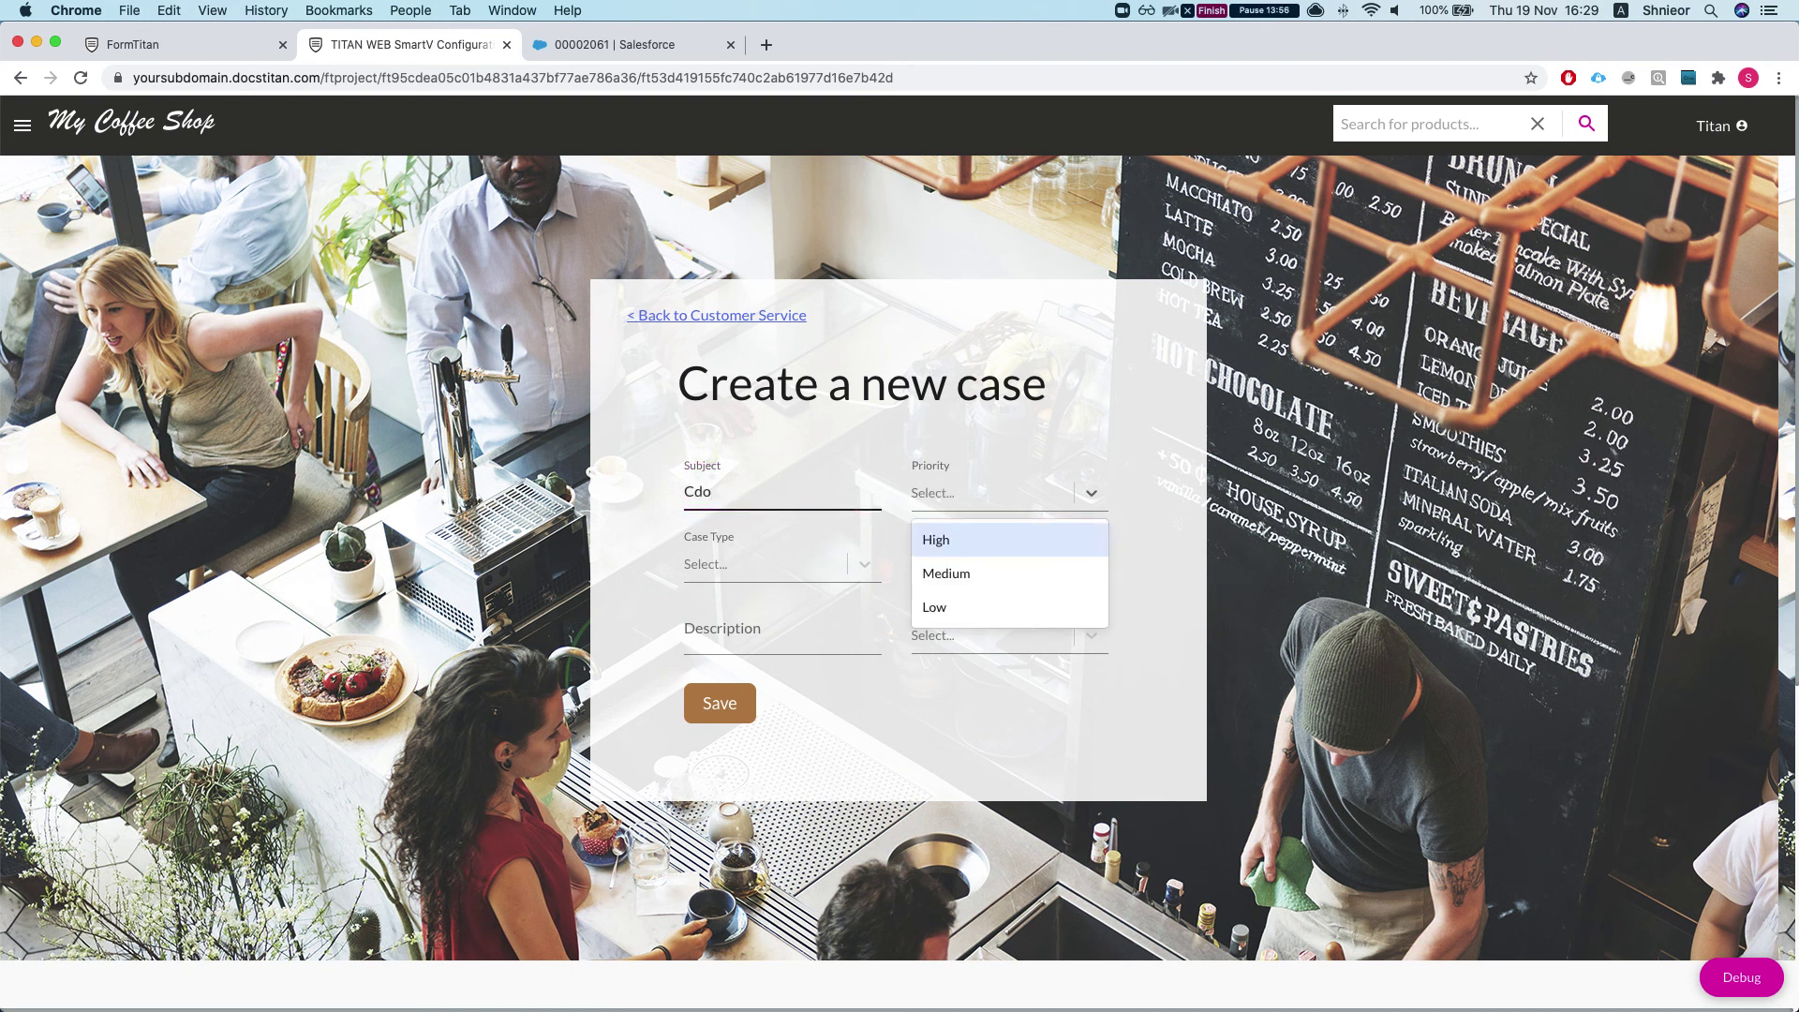
{"action": "left_click", "coordinate": [961, 609]}
{"action": "left_click", "coordinate": [796, 566]}
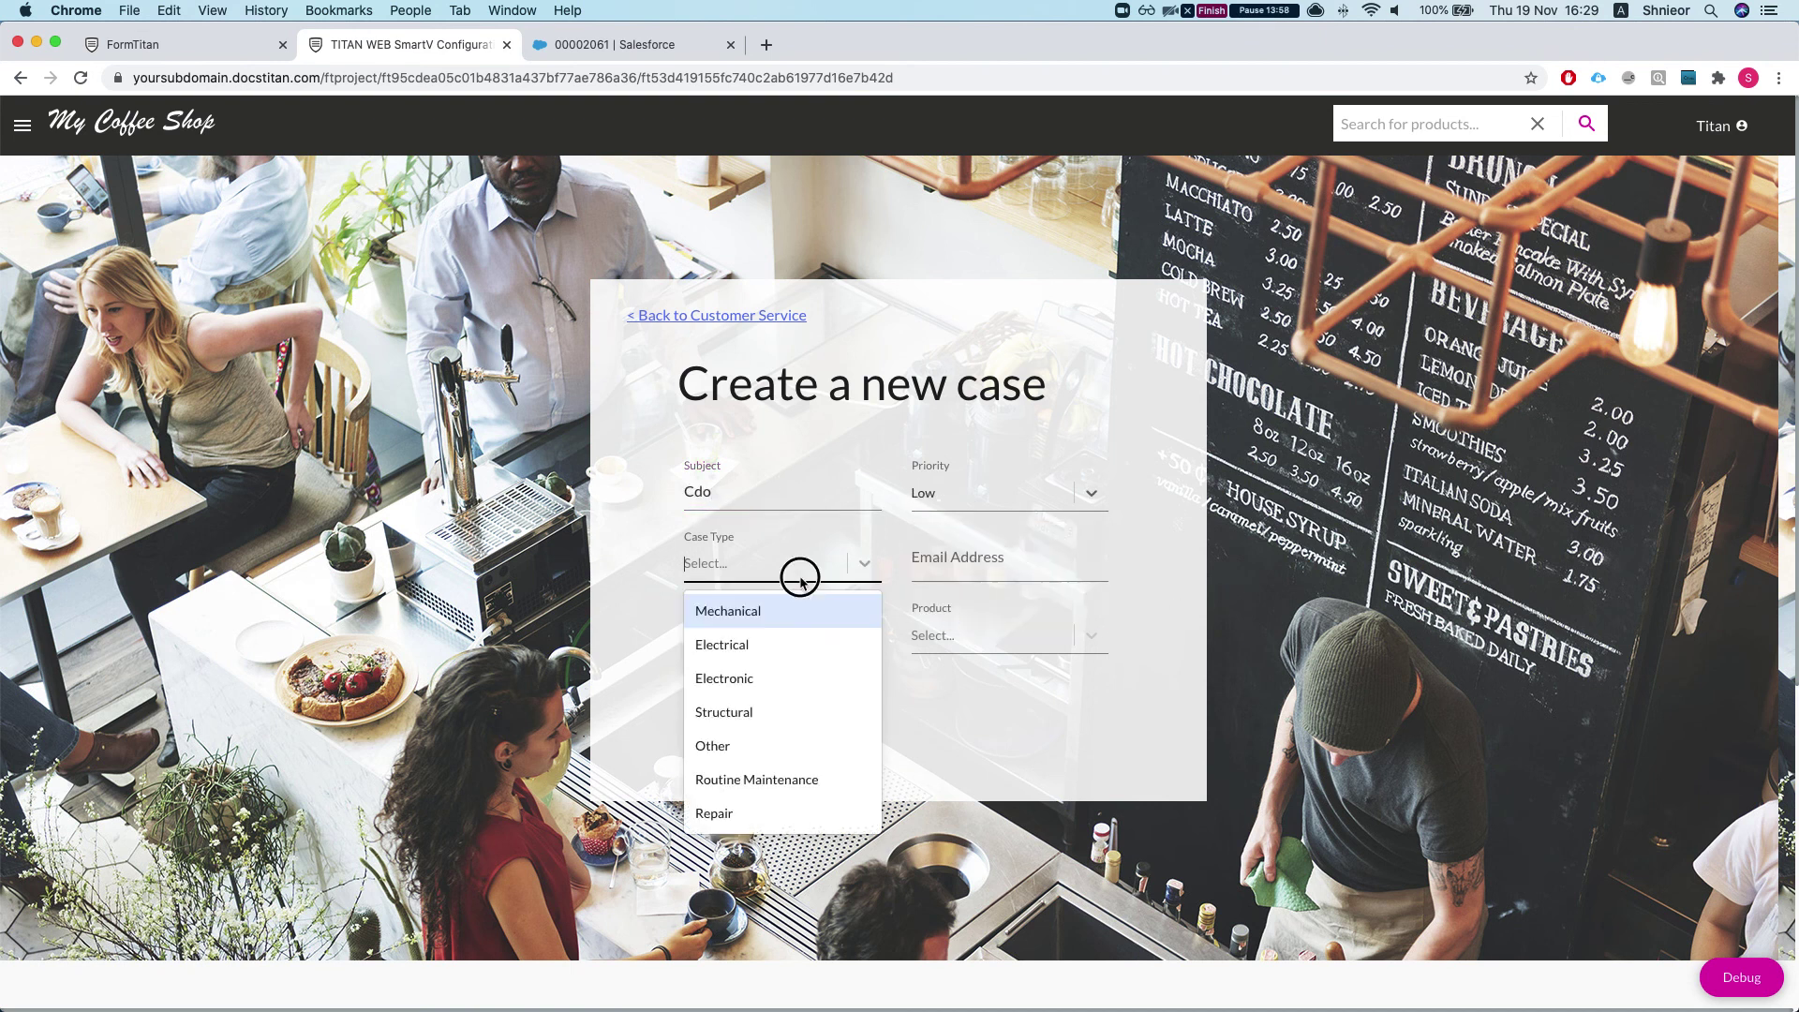
{"action": "left_click", "coordinate": [776, 647]}
- Add the contact email, a description and product GC1020, then save the case
{"action": "left_click", "coordinate": [994, 567]}
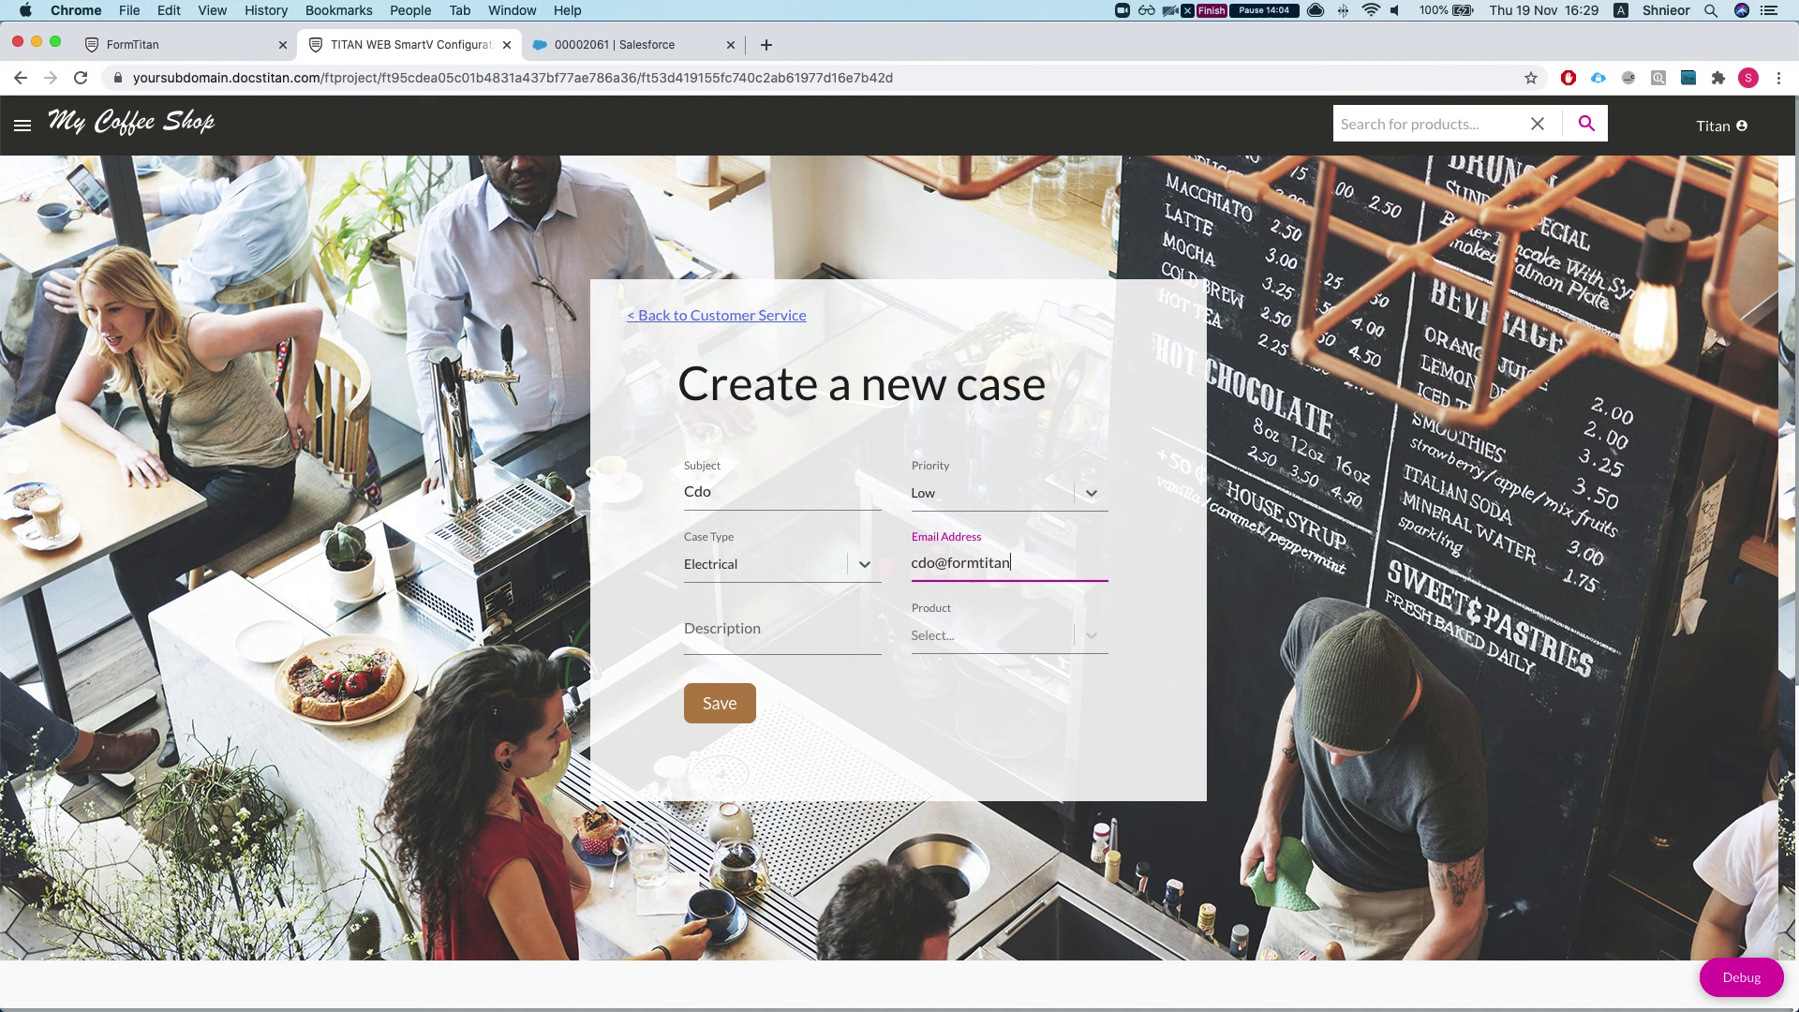
{"action": "key", "text": "Tab"}
{"action": "left_click", "coordinate": [767, 645]}
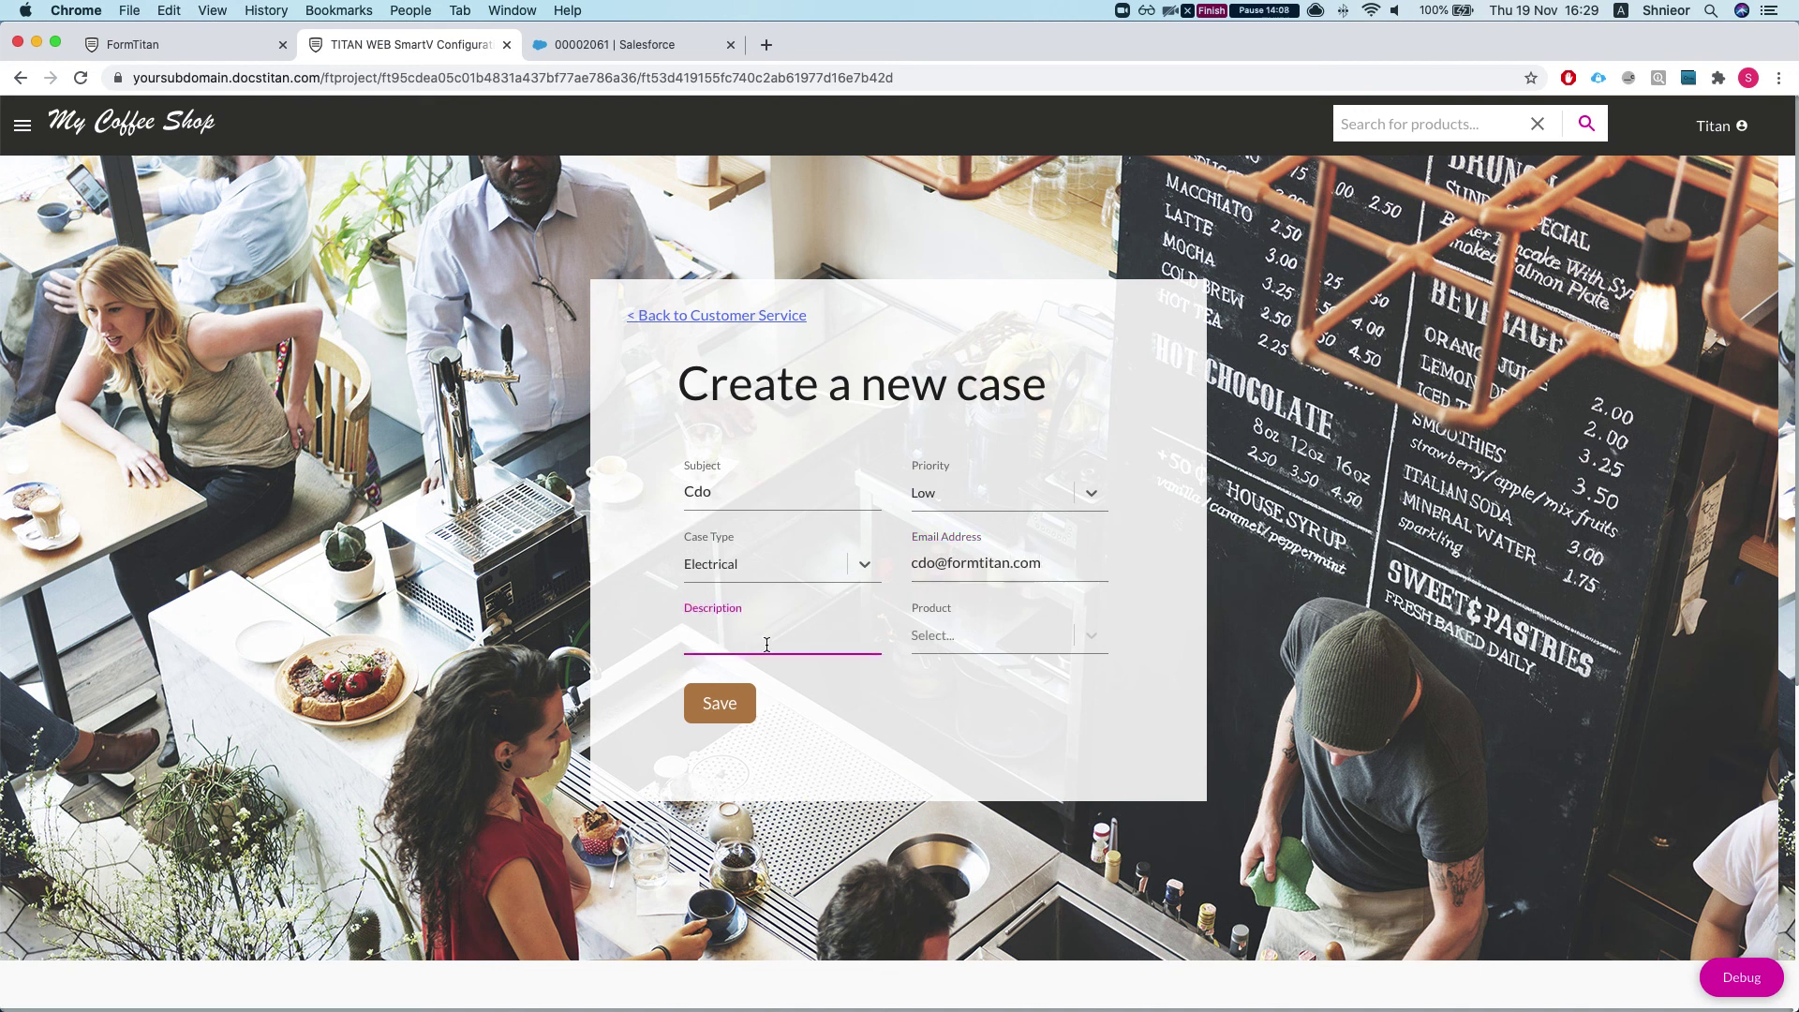
{"action": "type", "text": "sd"}
{"action": "type", "text": "crip"}
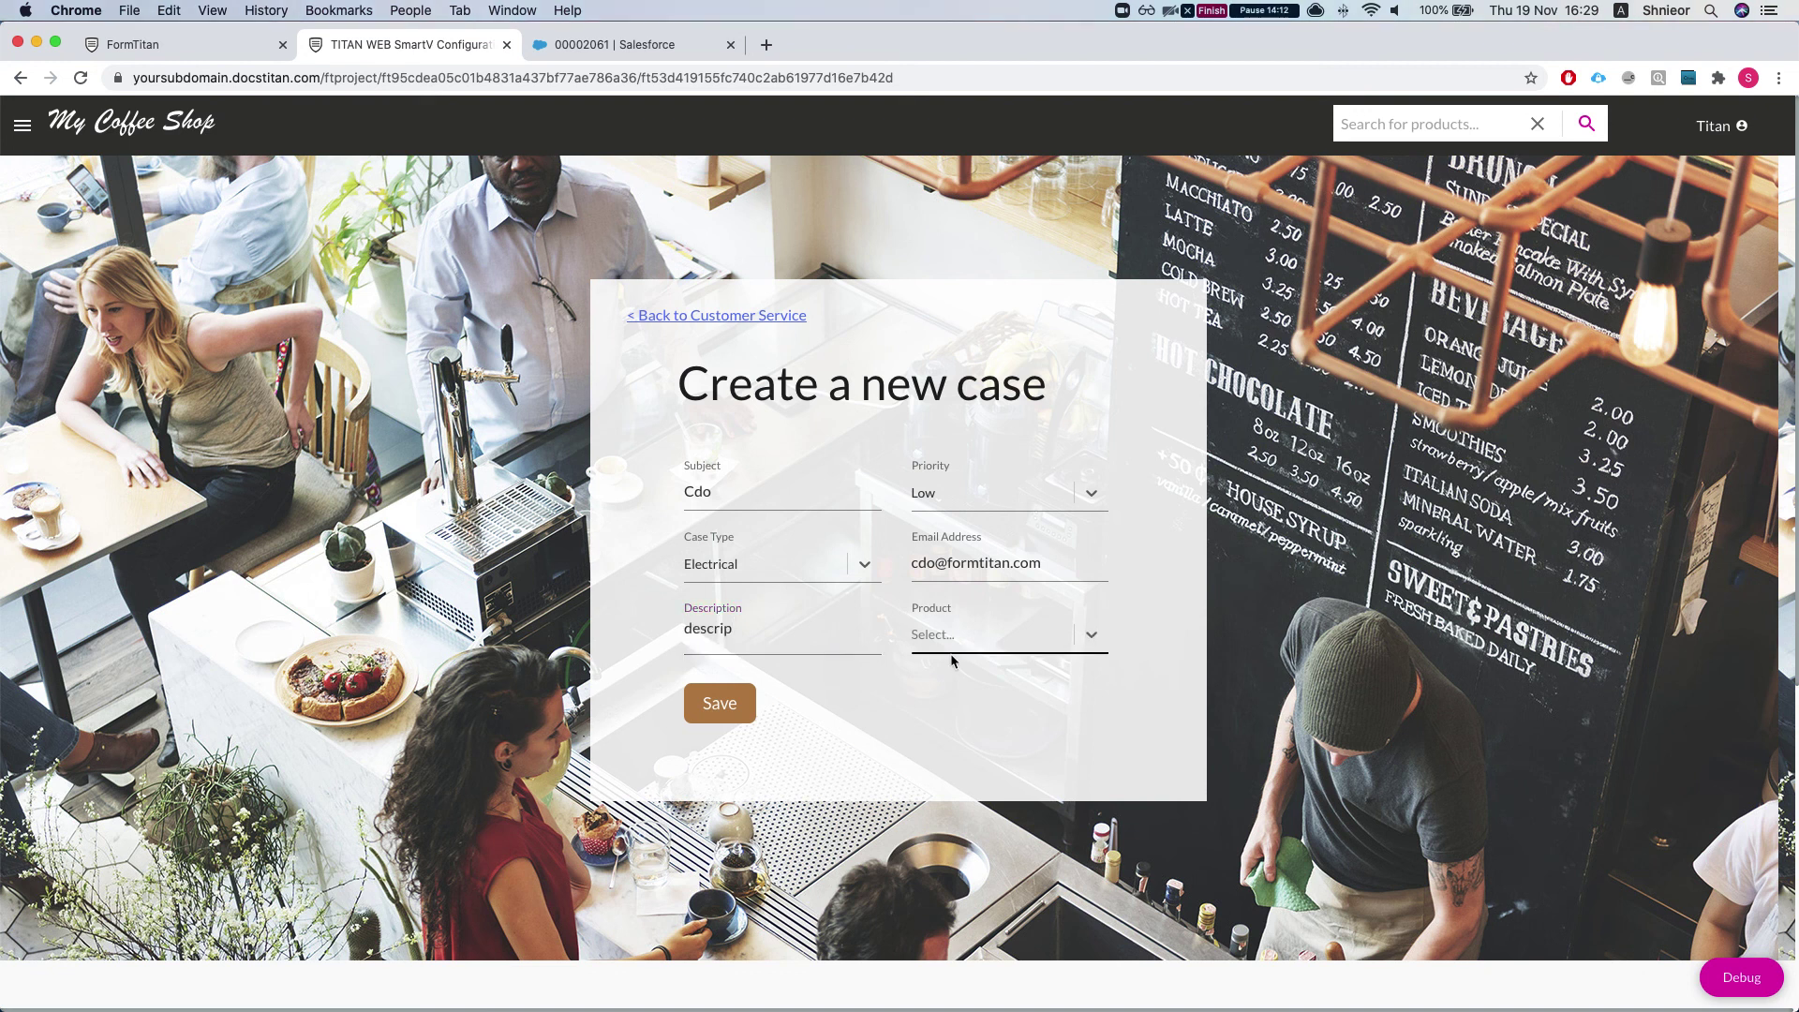
{"action": "left_click", "coordinate": [956, 639]}
{"action": "scroll", "coordinate": [965, 825], "scroll_direction": "down", "scroll_amount": 1}
{"action": "left_click", "coordinate": [975, 870]}
{"action": "left_click", "coordinate": [724, 714]}
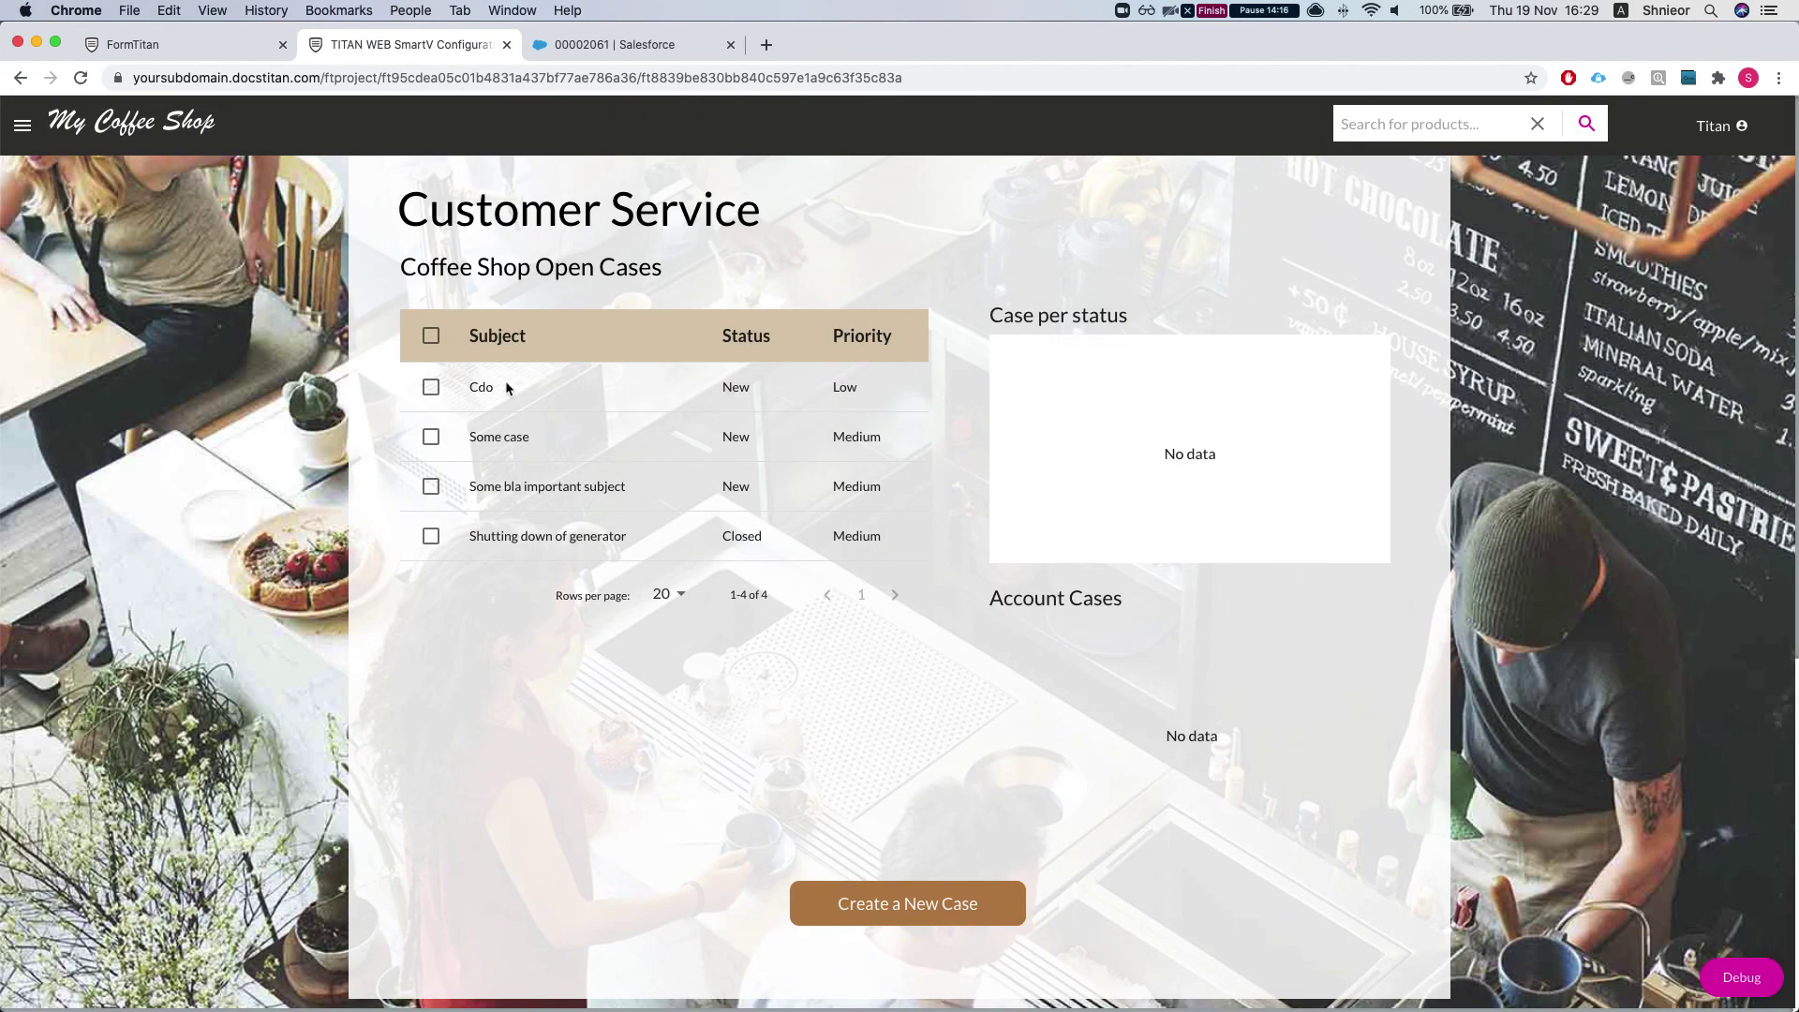
{"action": "double_click", "coordinate": [475, 388]}
{"action": "left_click", "coordinate": [229, 49]}
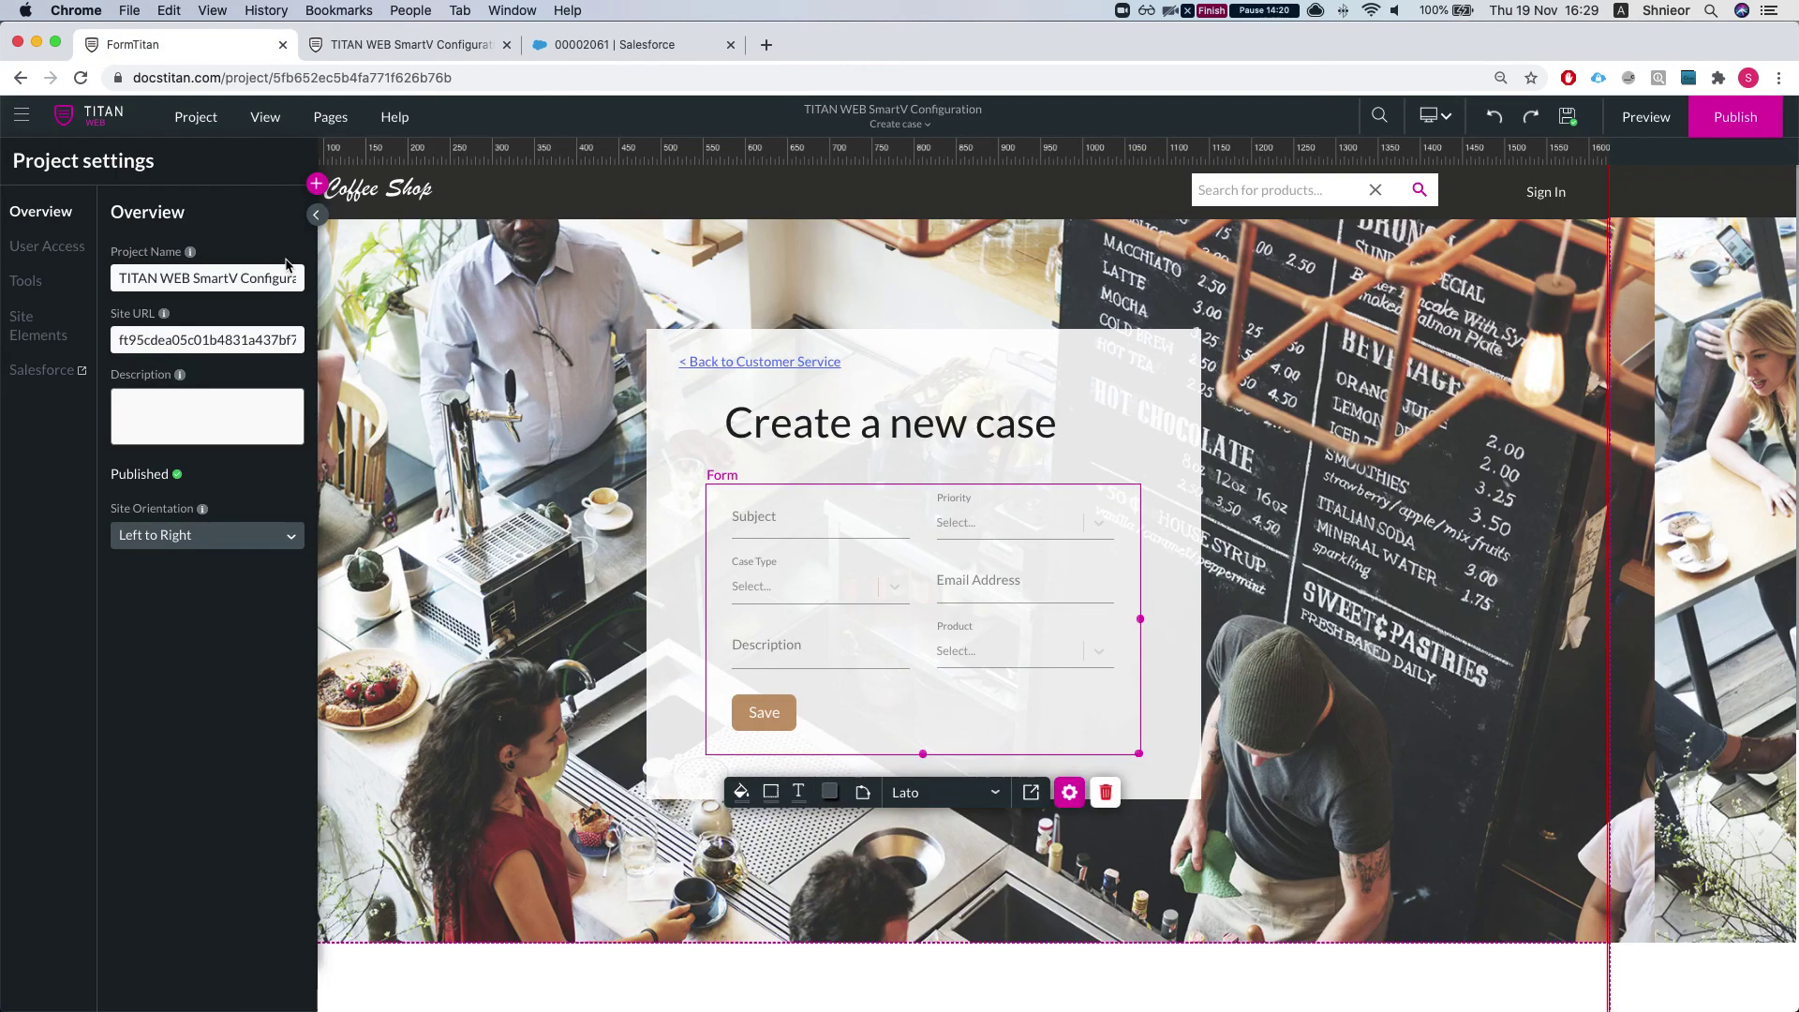
{"action": "left_click", "coordinate": [30, 371]}
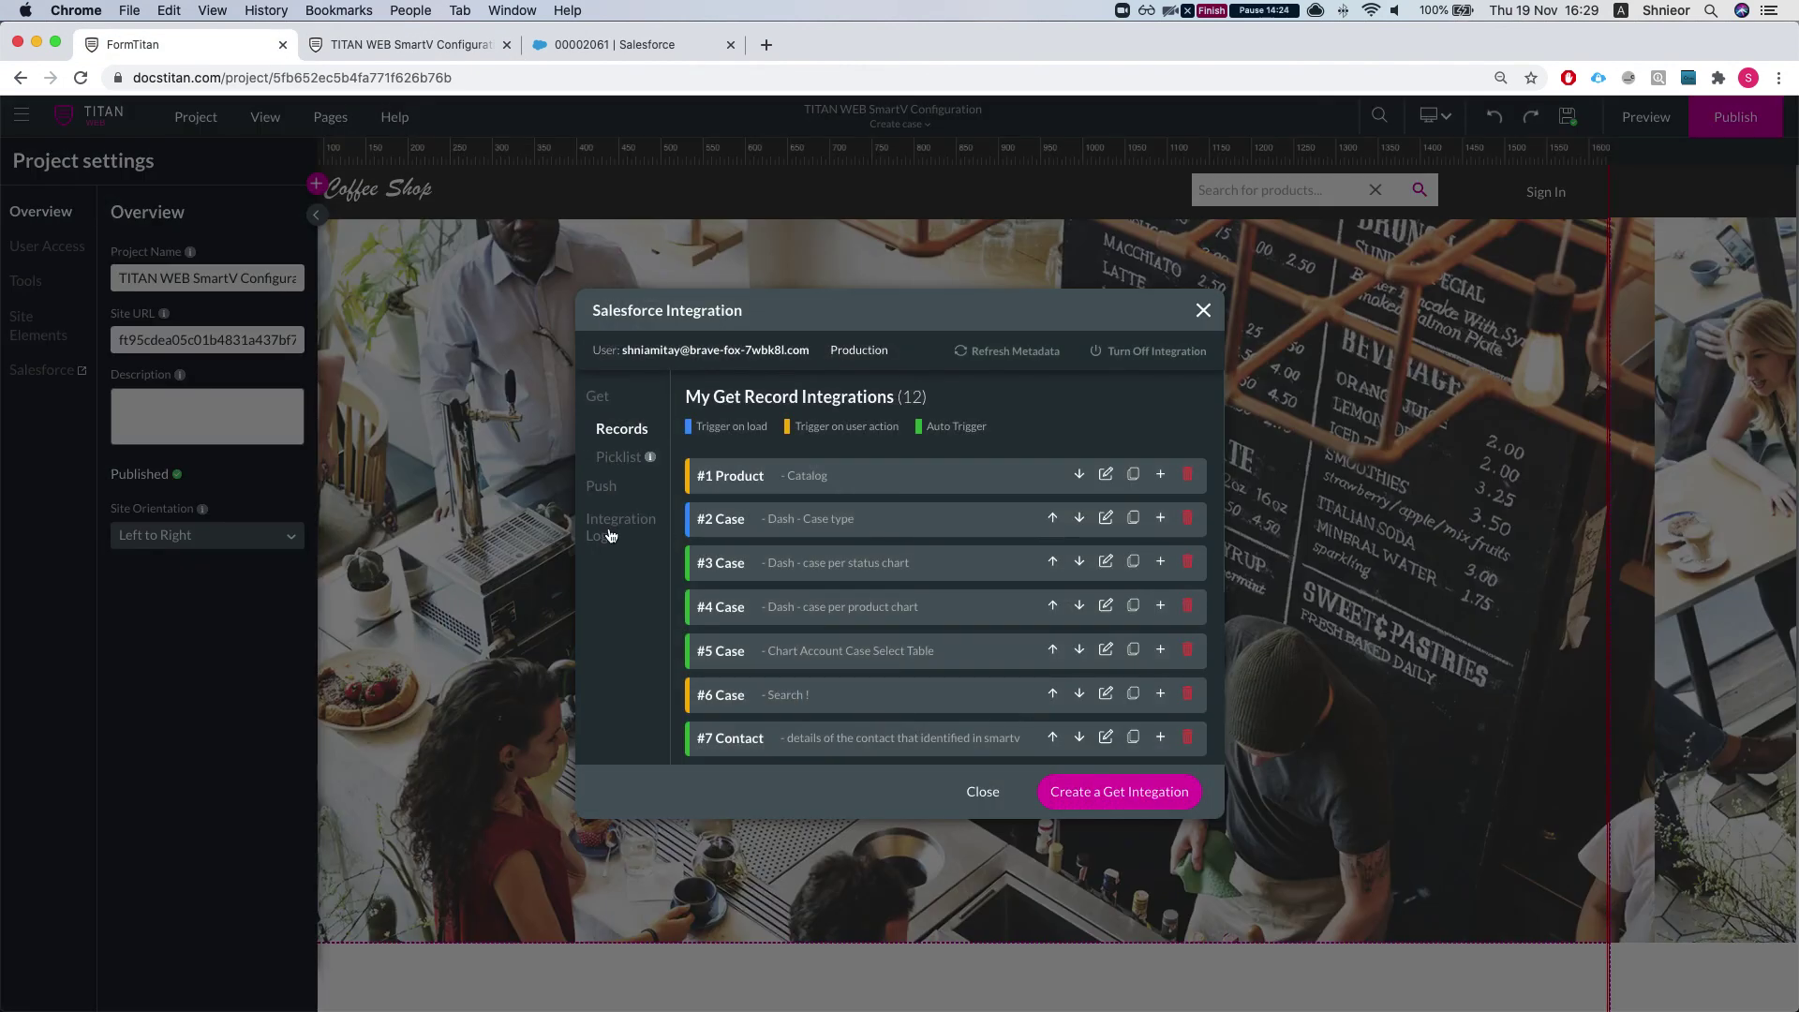
{"action": "left_click_drag", "start_coordinate": [614, 533], "coordinate": [683, 540]}
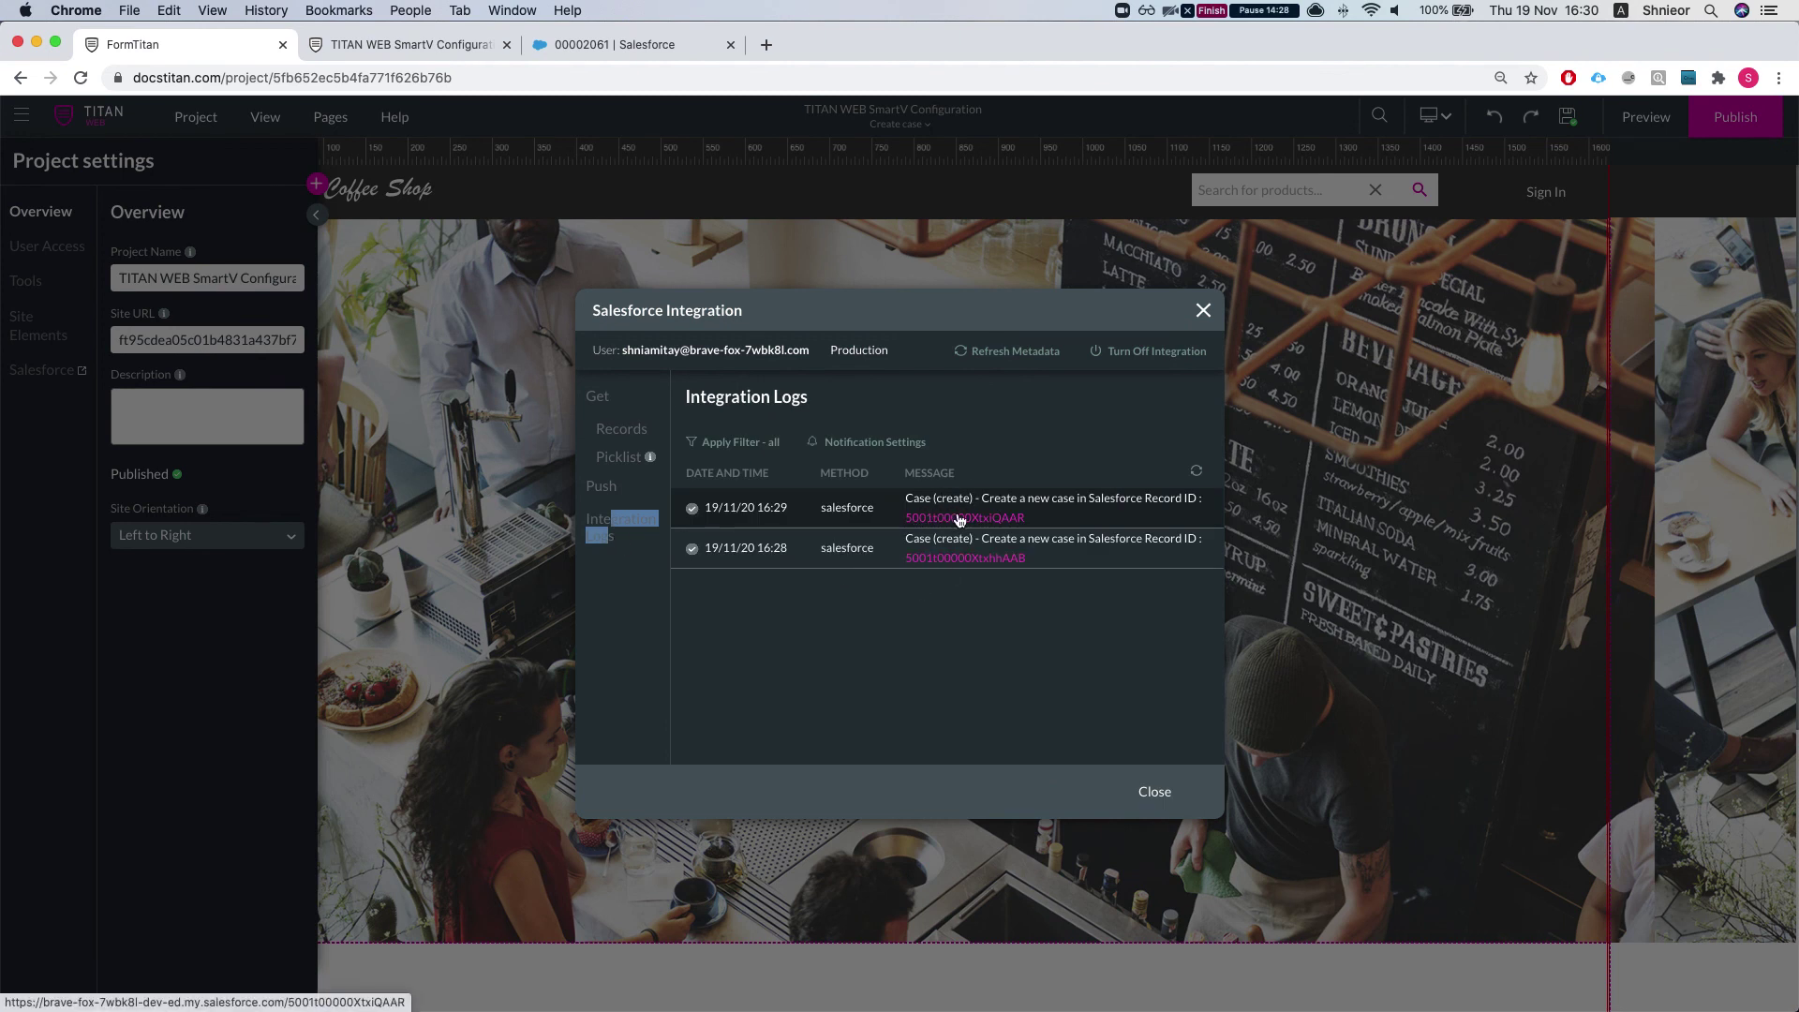
{"action": "left_click", "coordinate": [959, 519]}
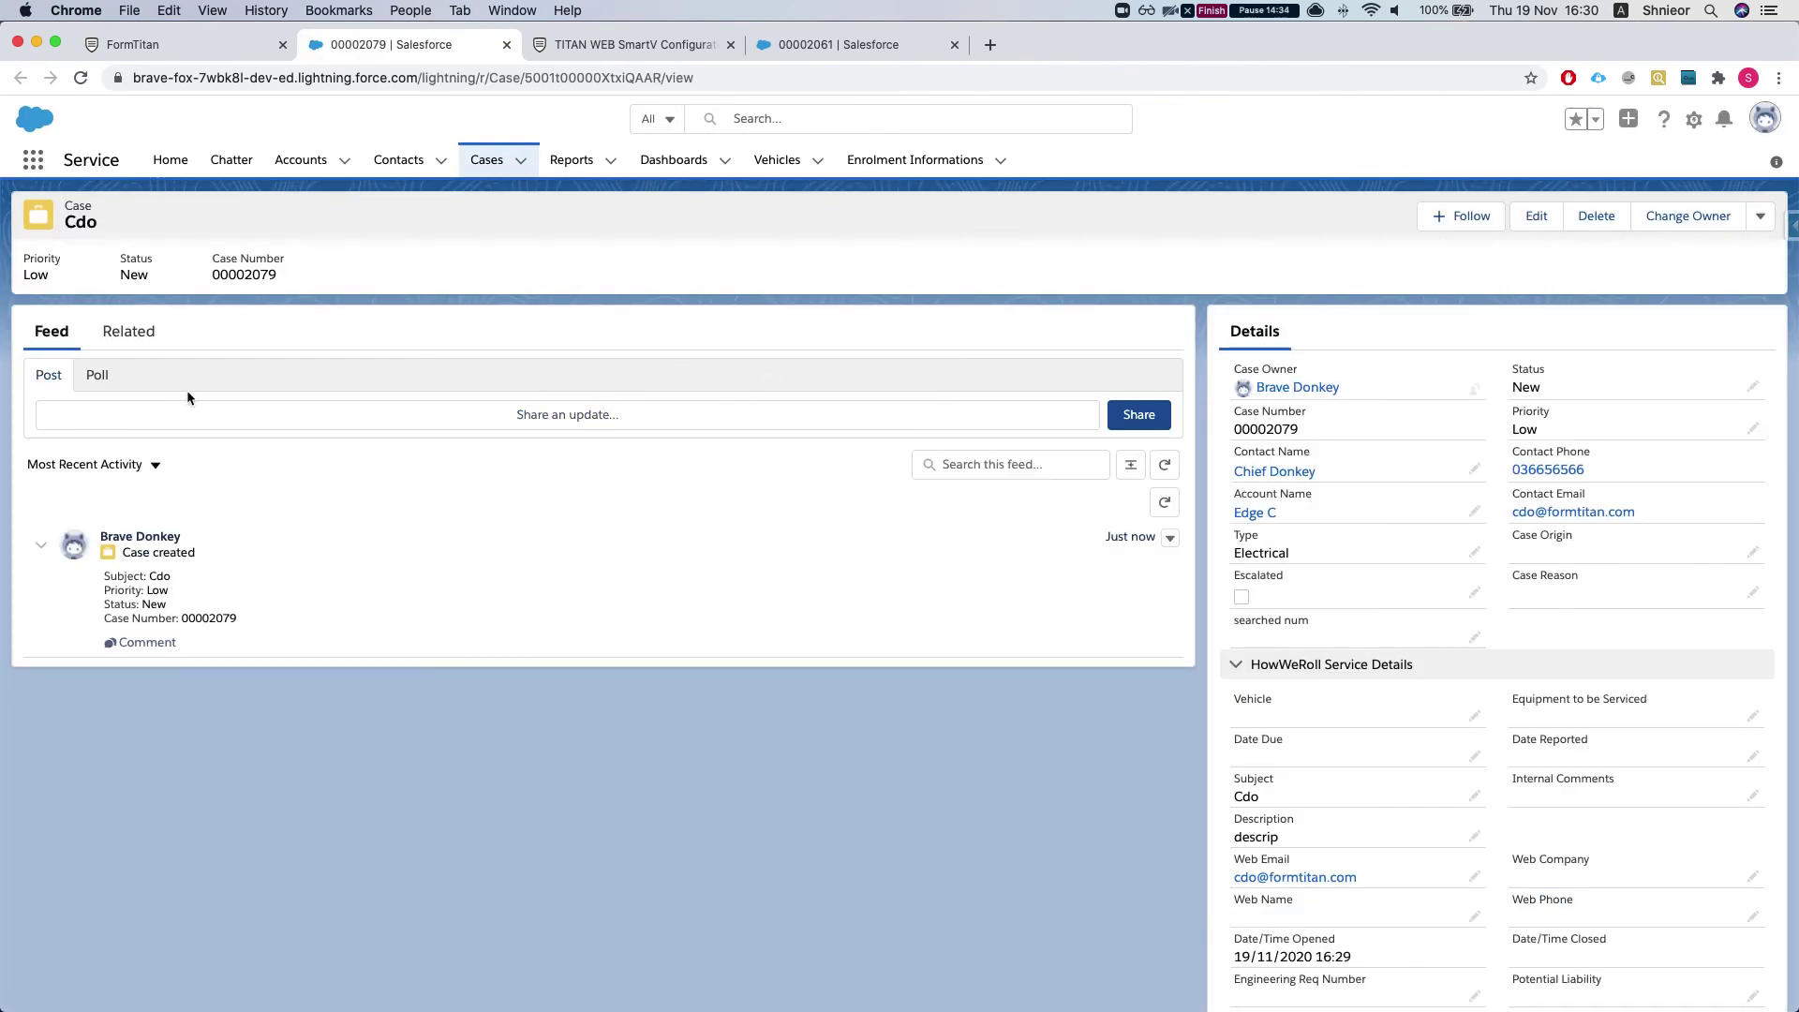
{"action": "scroll", "coordinate": [1400, 391], "scroll_direction": "down", "scroll_amount": 1}
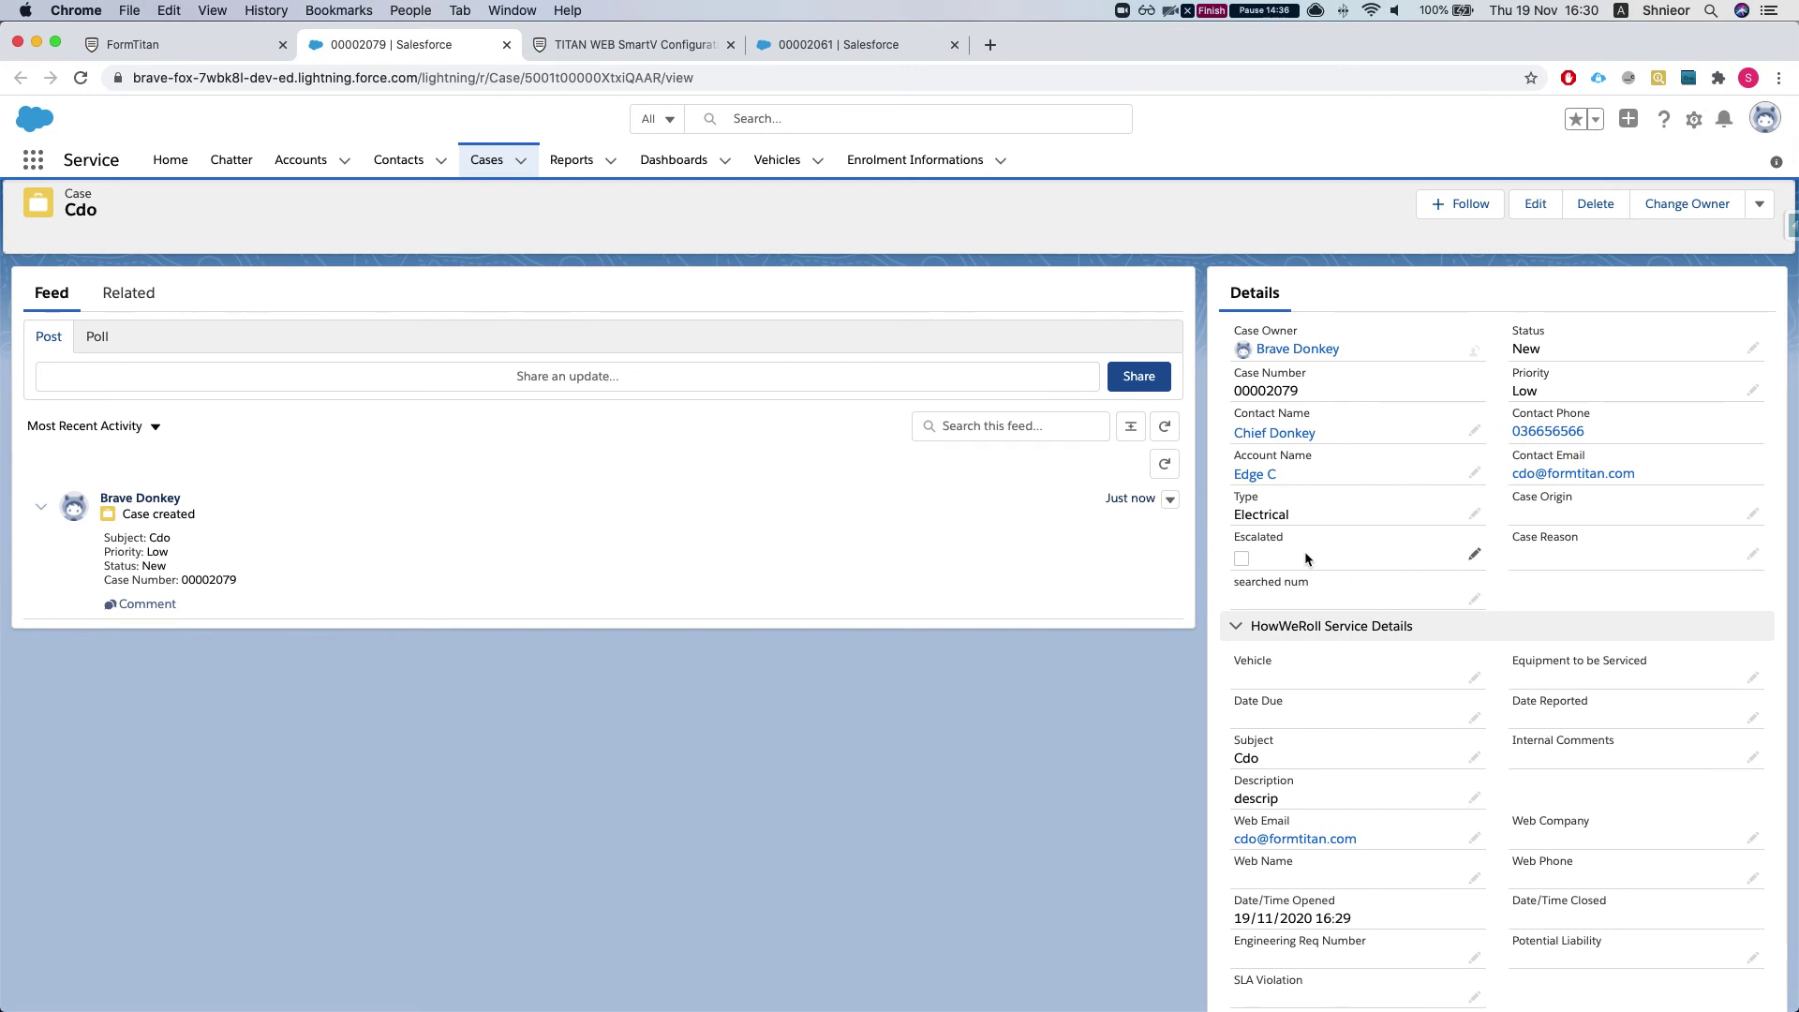